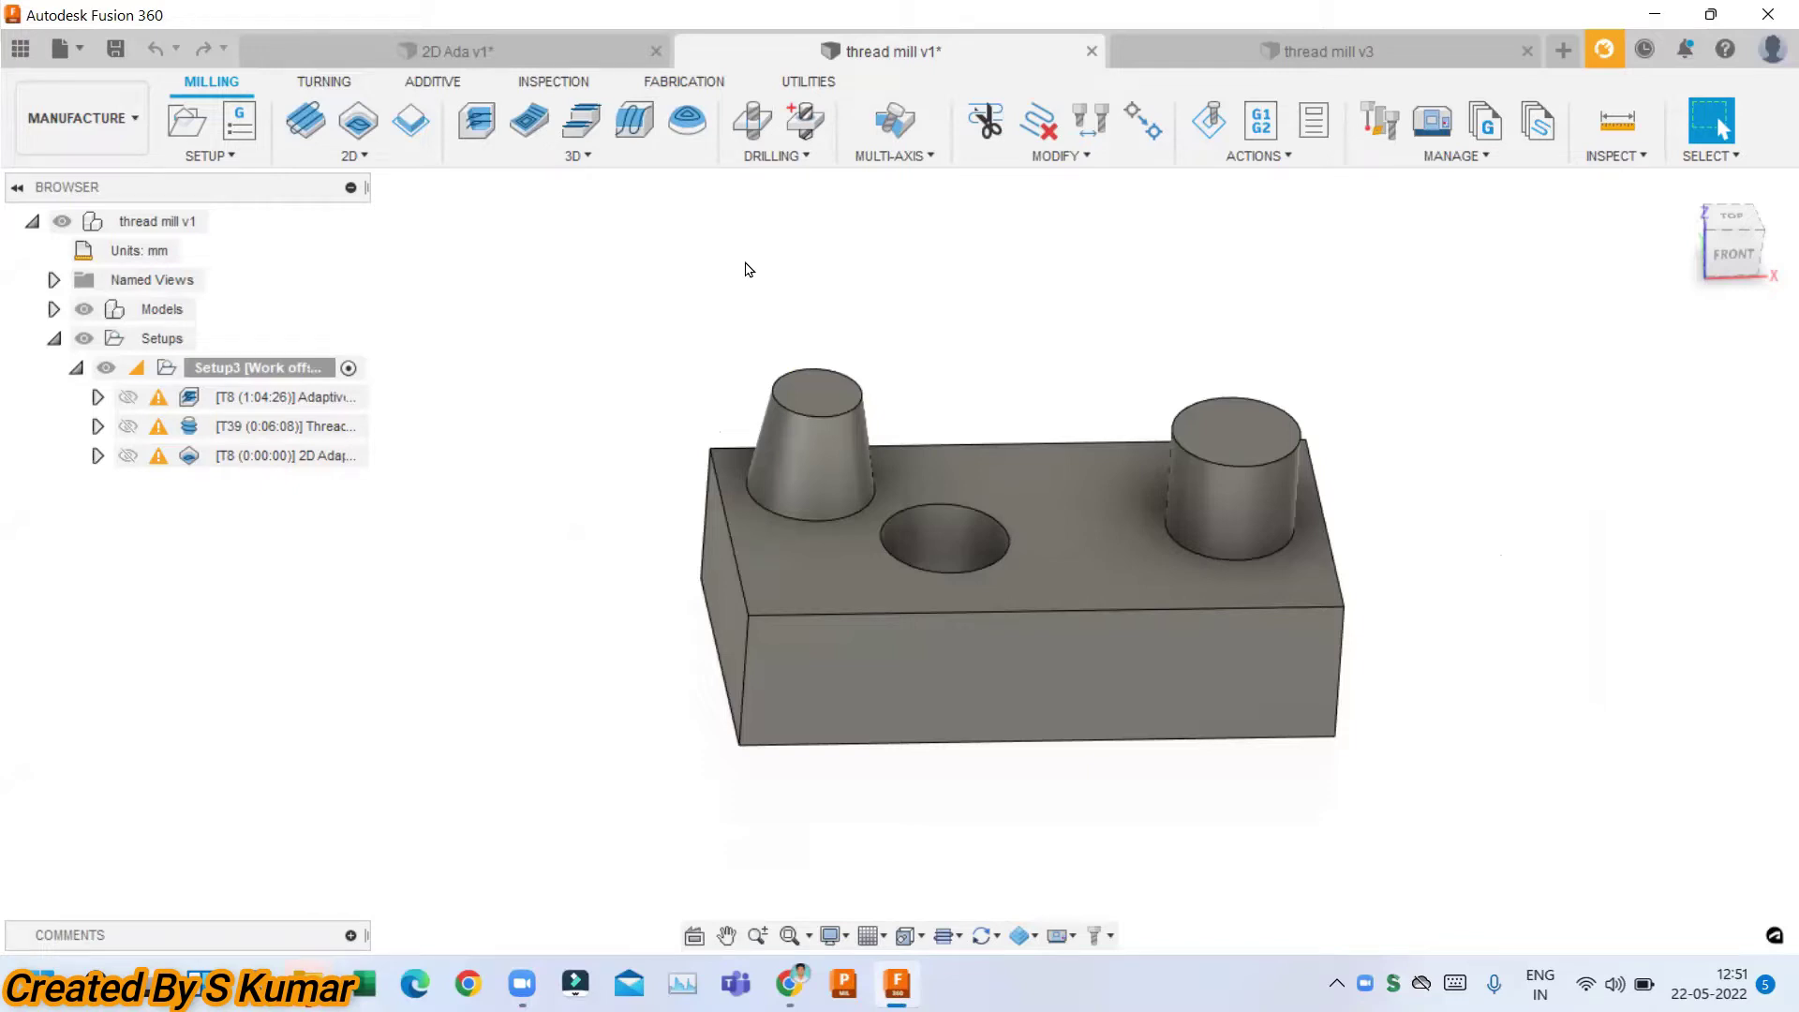
Start a new 2D Thread operation using tool 39 - Ø10mm thread mill from the library.
{"action": "left_click", "coordinate": [366, 157]}
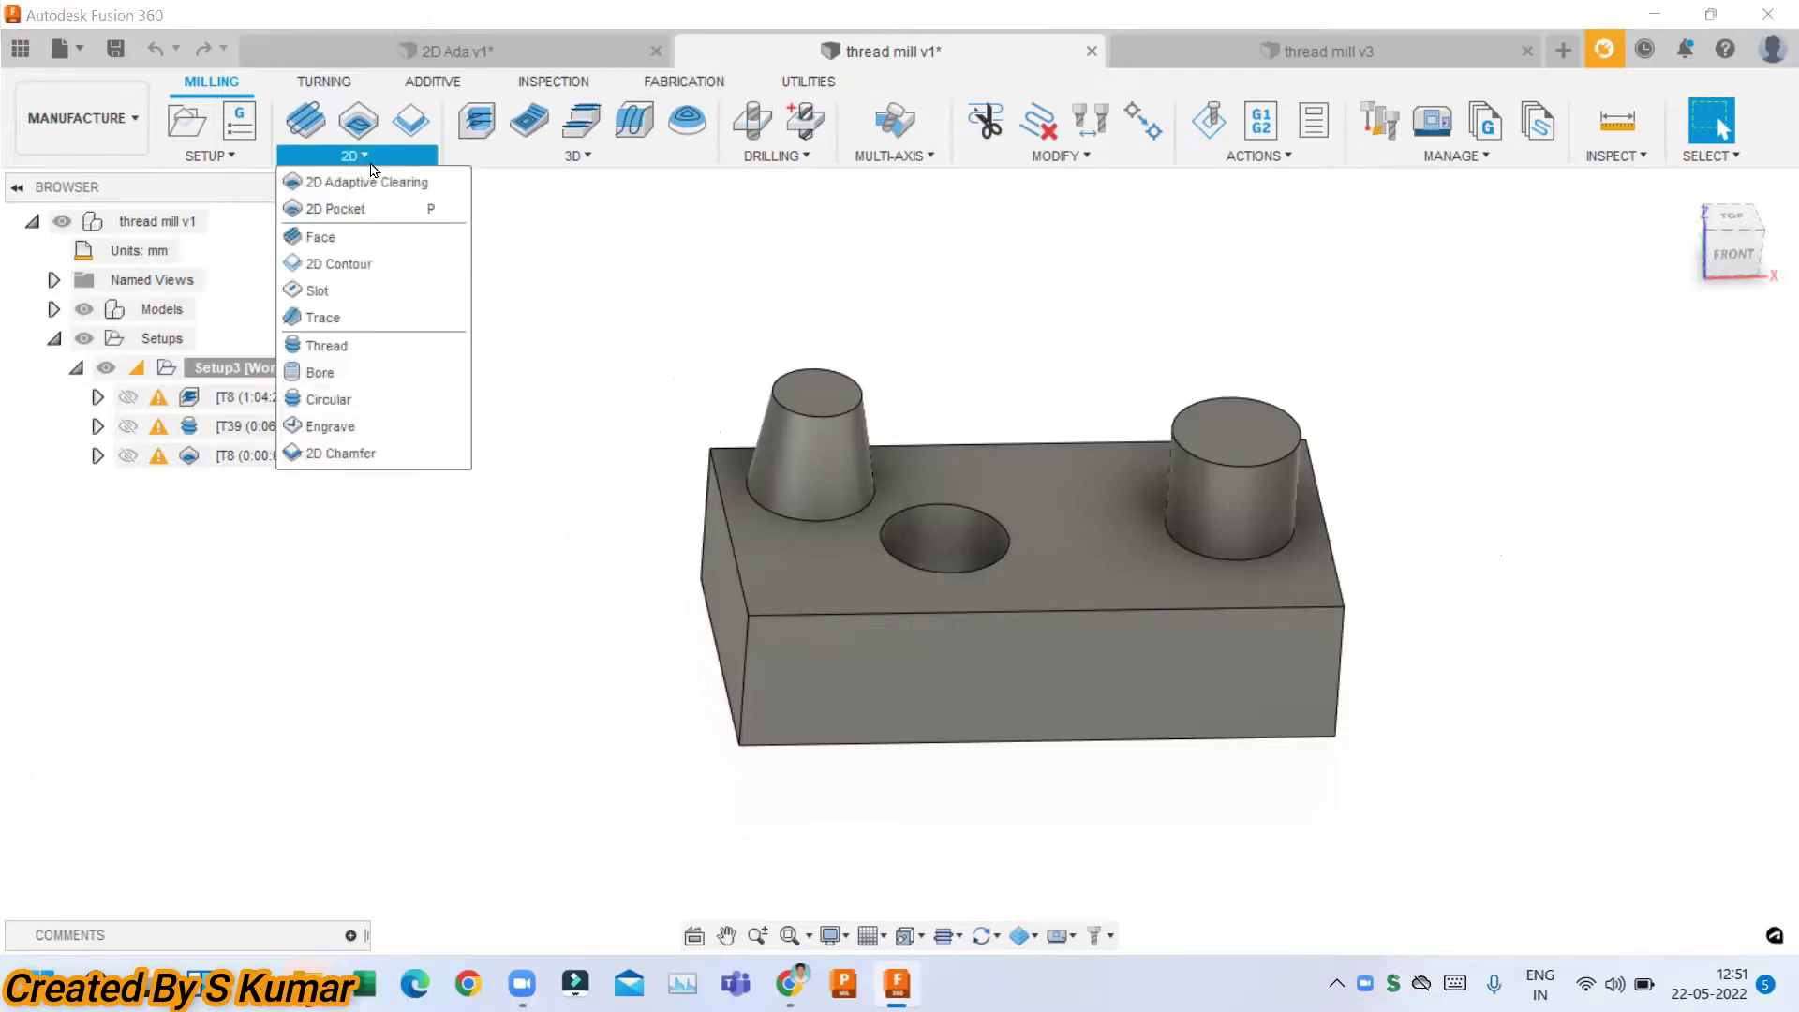
{"action": "left_click", "coordinate": [387, 354]}
{"action": "left_click", "coordinate": [646, 155]}
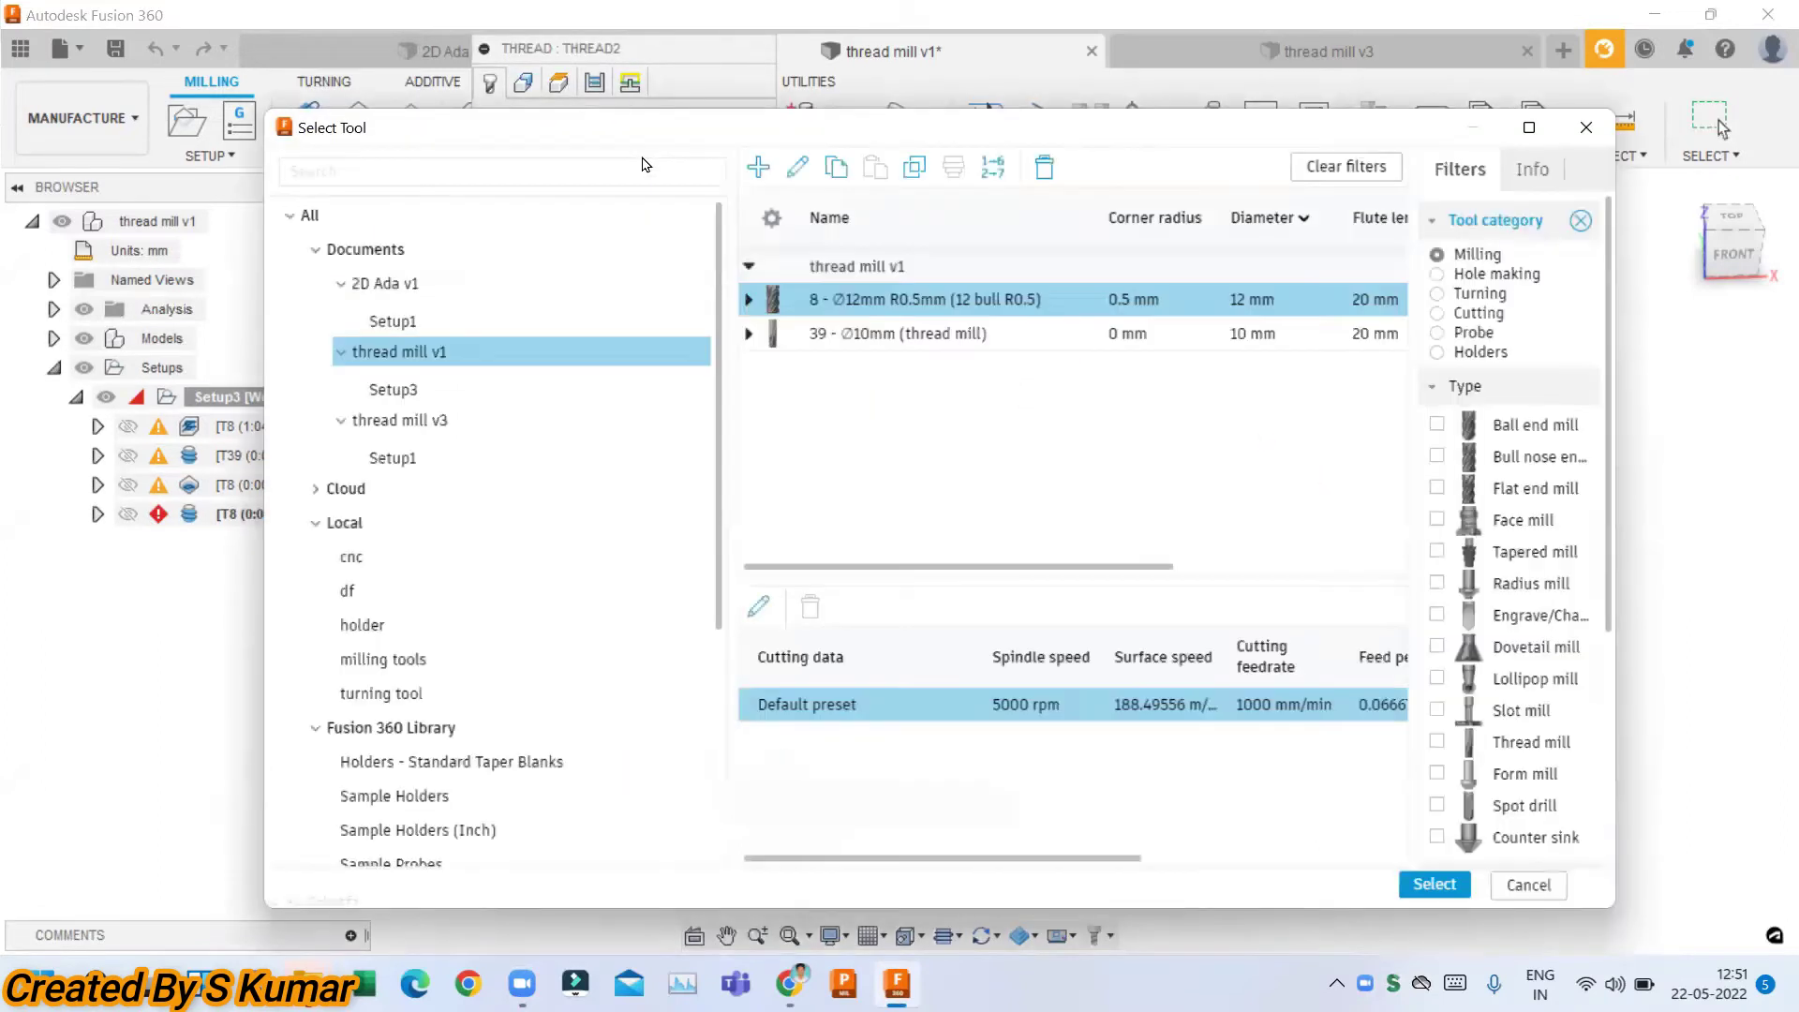
{"action": "left_click", "coordinate": [908, 333]}
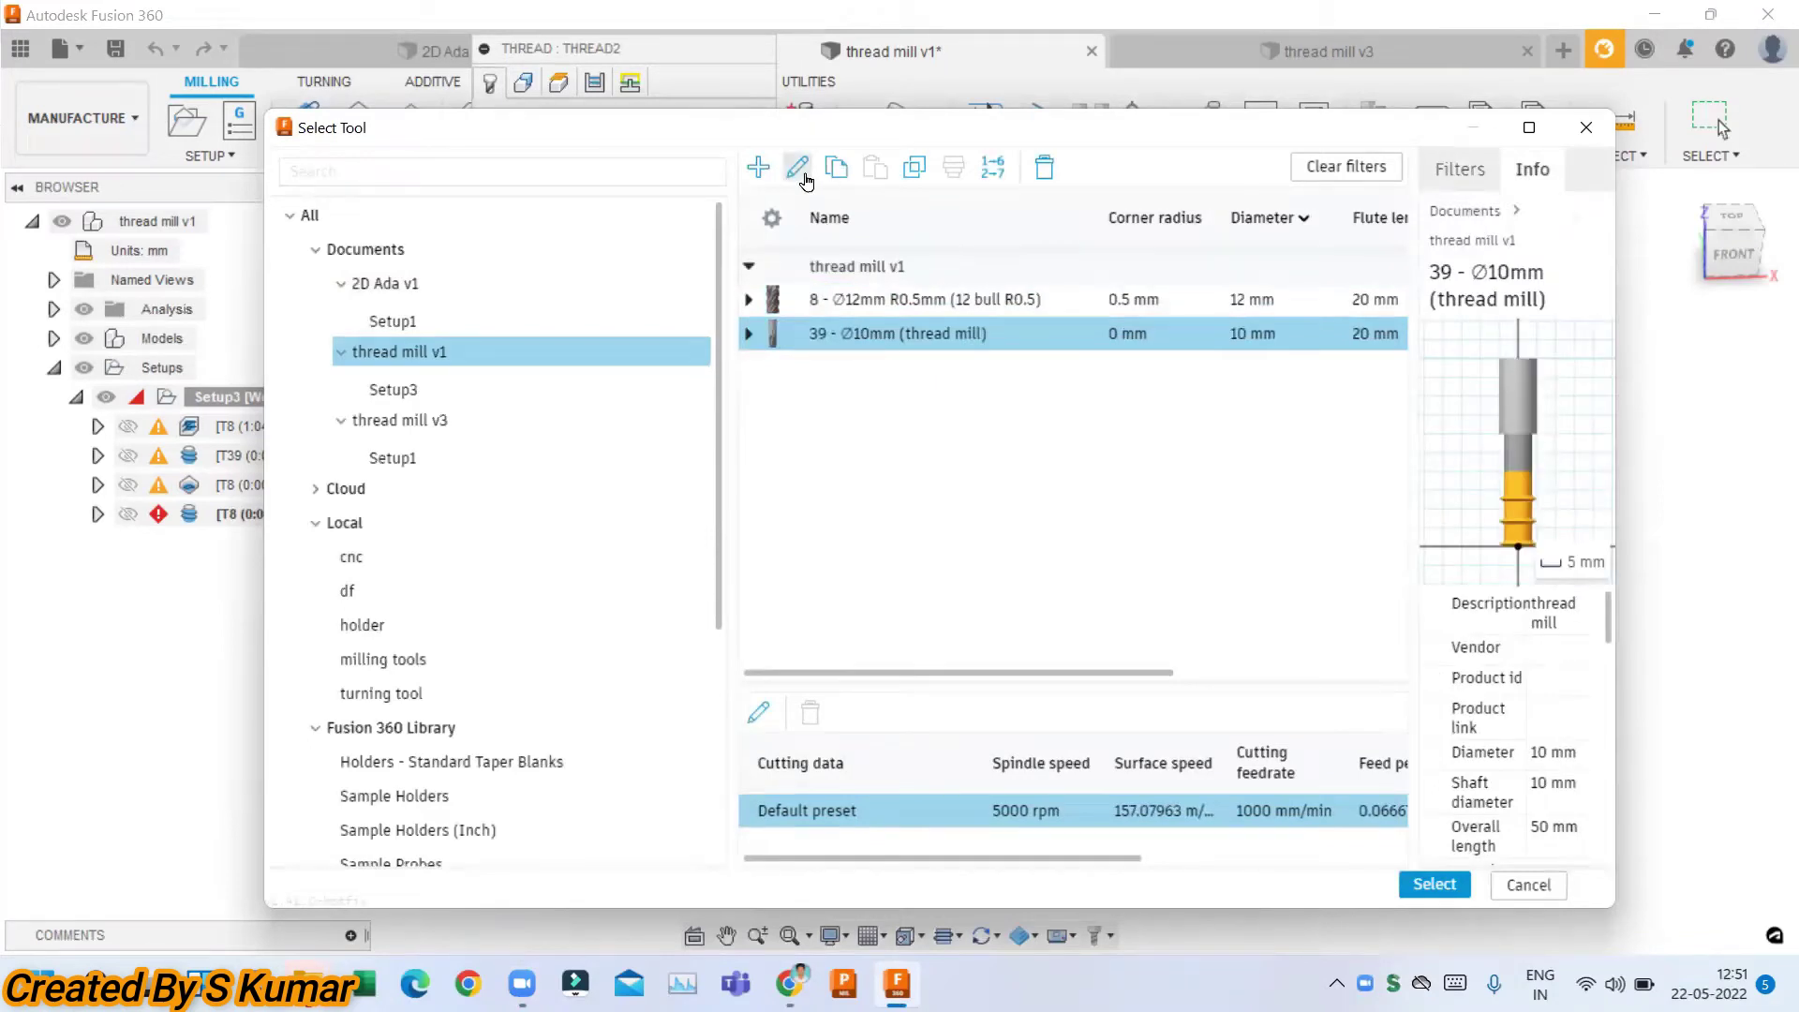
{"action": "left_click", "coordinate": [797, 166]}
Review tool 39's diameter, shaft, length and profile angle, set Number of teeth to 3, and accept.
{"action": "left_click", "coordinate": [459, 215]}
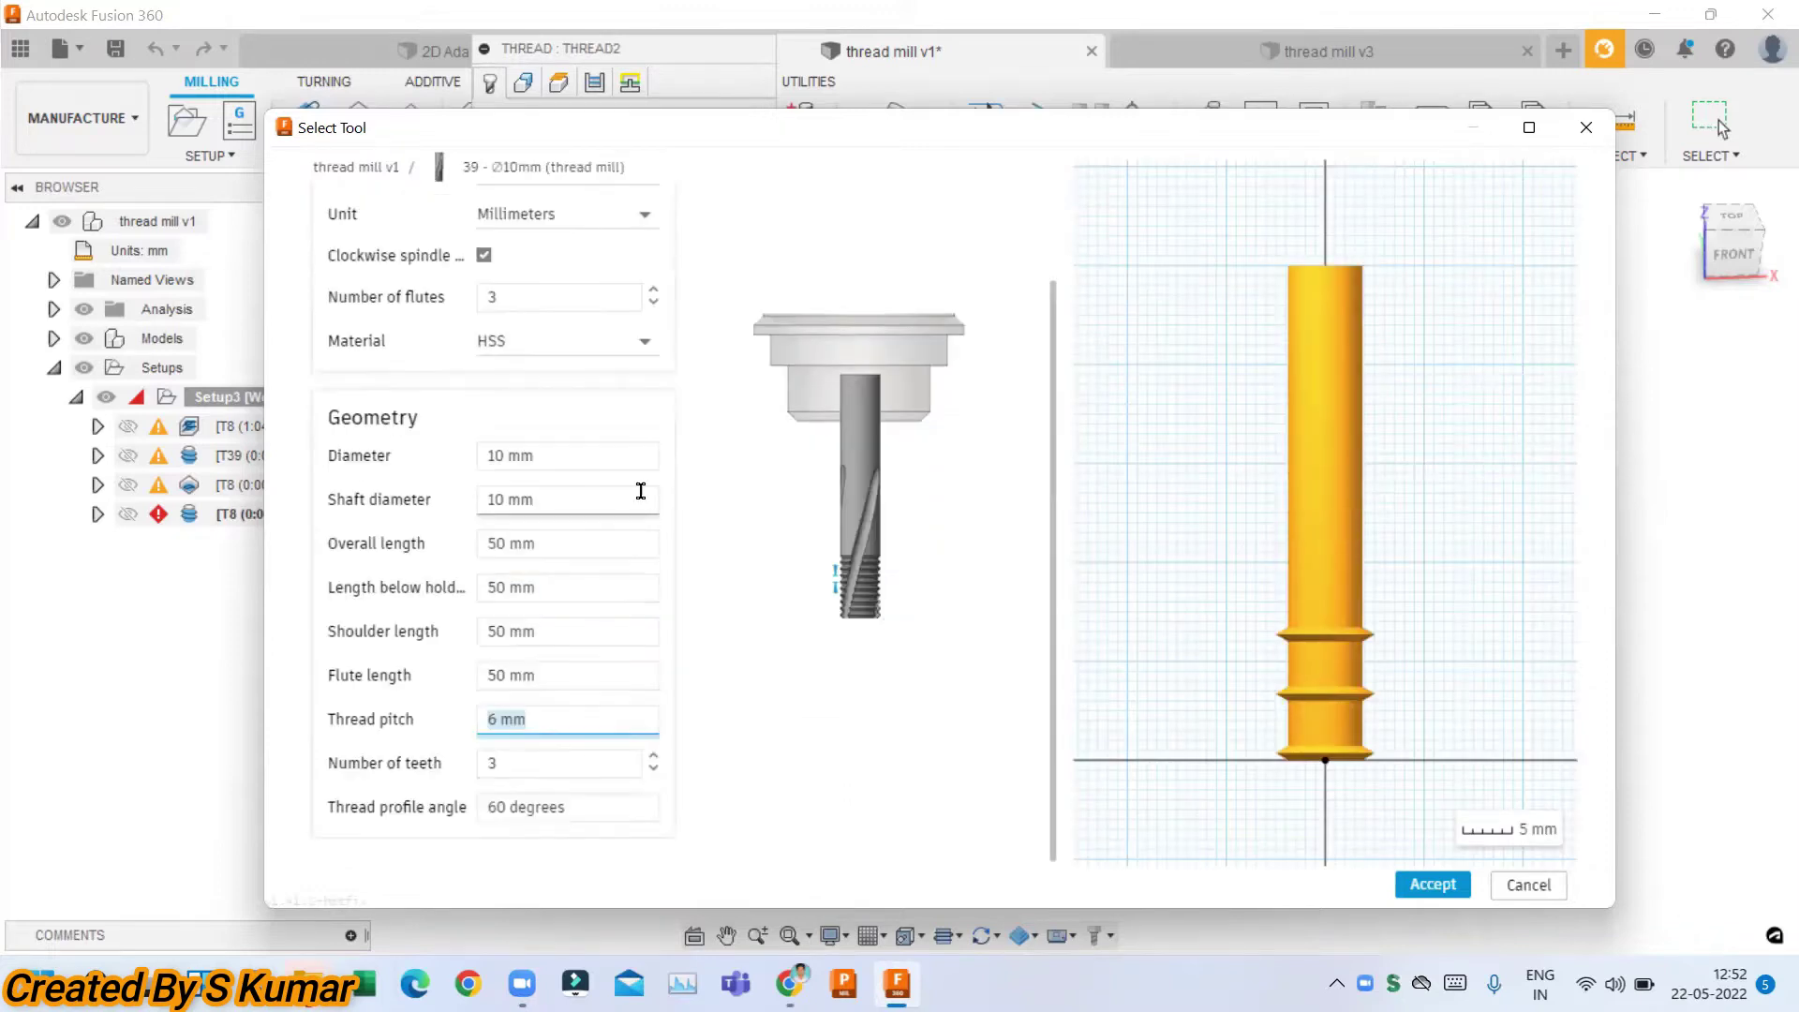
{"action": "left_click", "coordinate": [593, 452]}
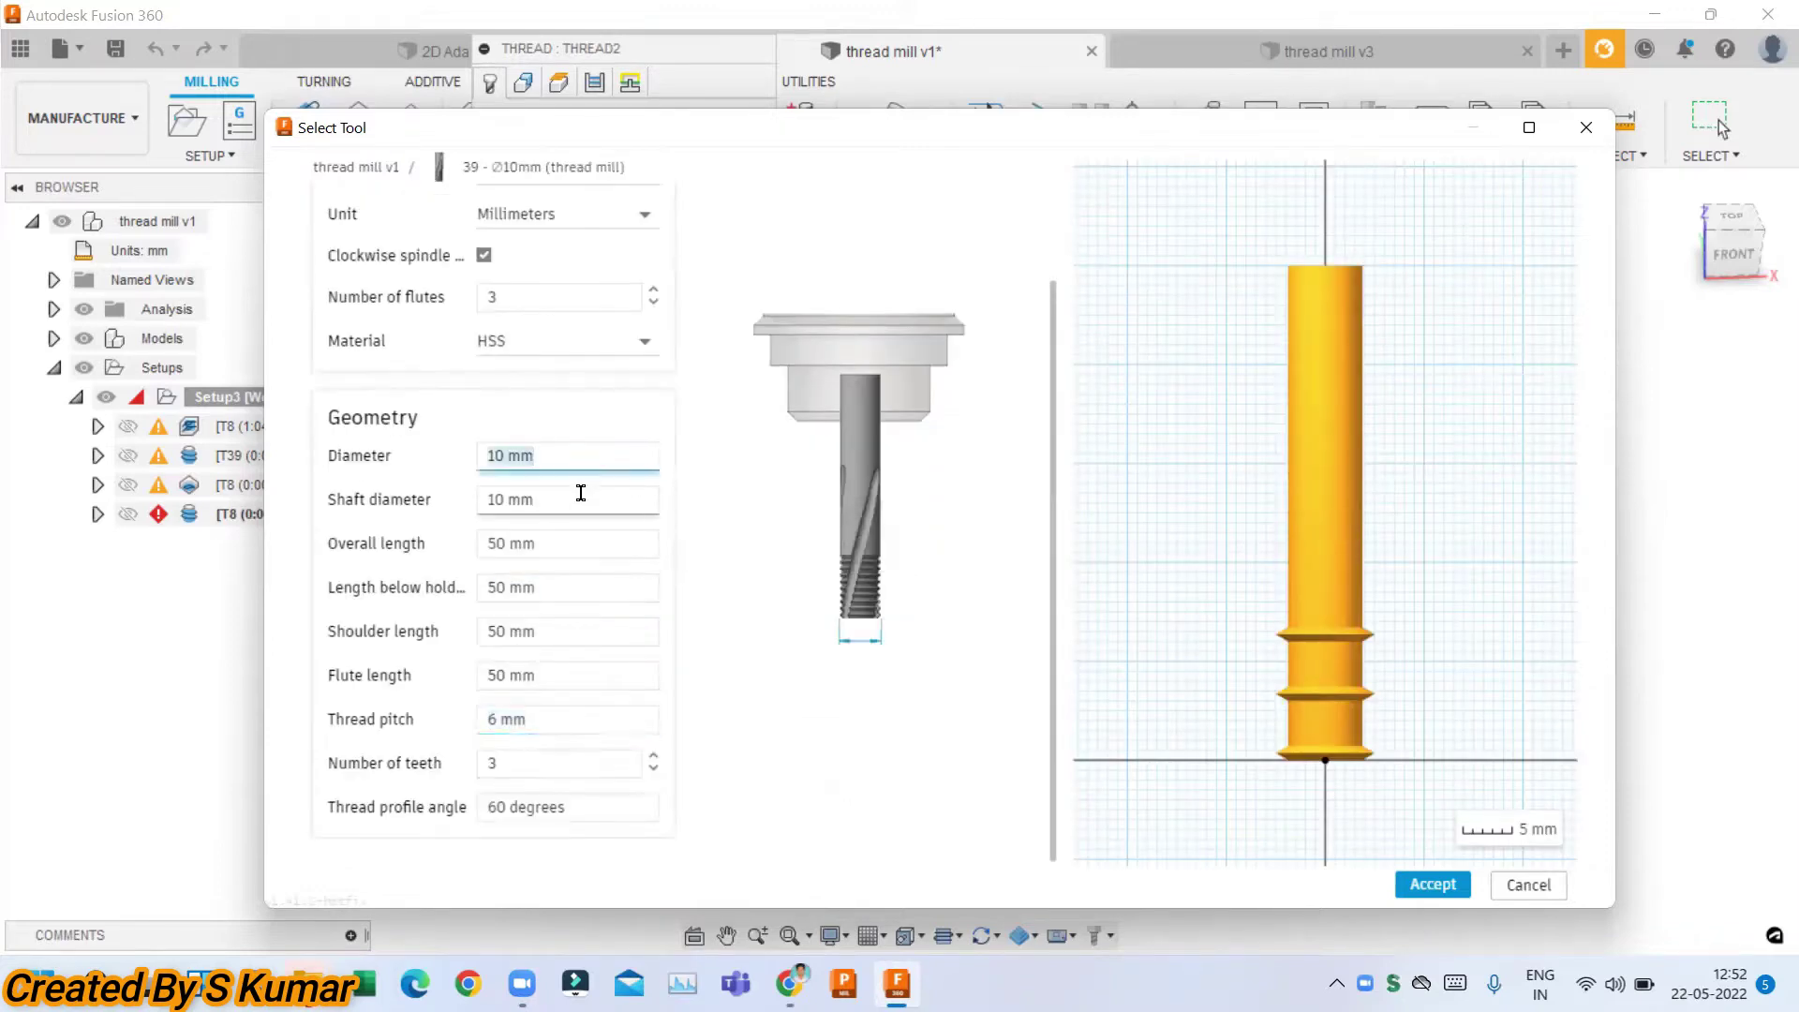
{"action": "left_click", "coordinate": [581, 492]}
{"action": "left_click", "coordinate": [582, 543]}
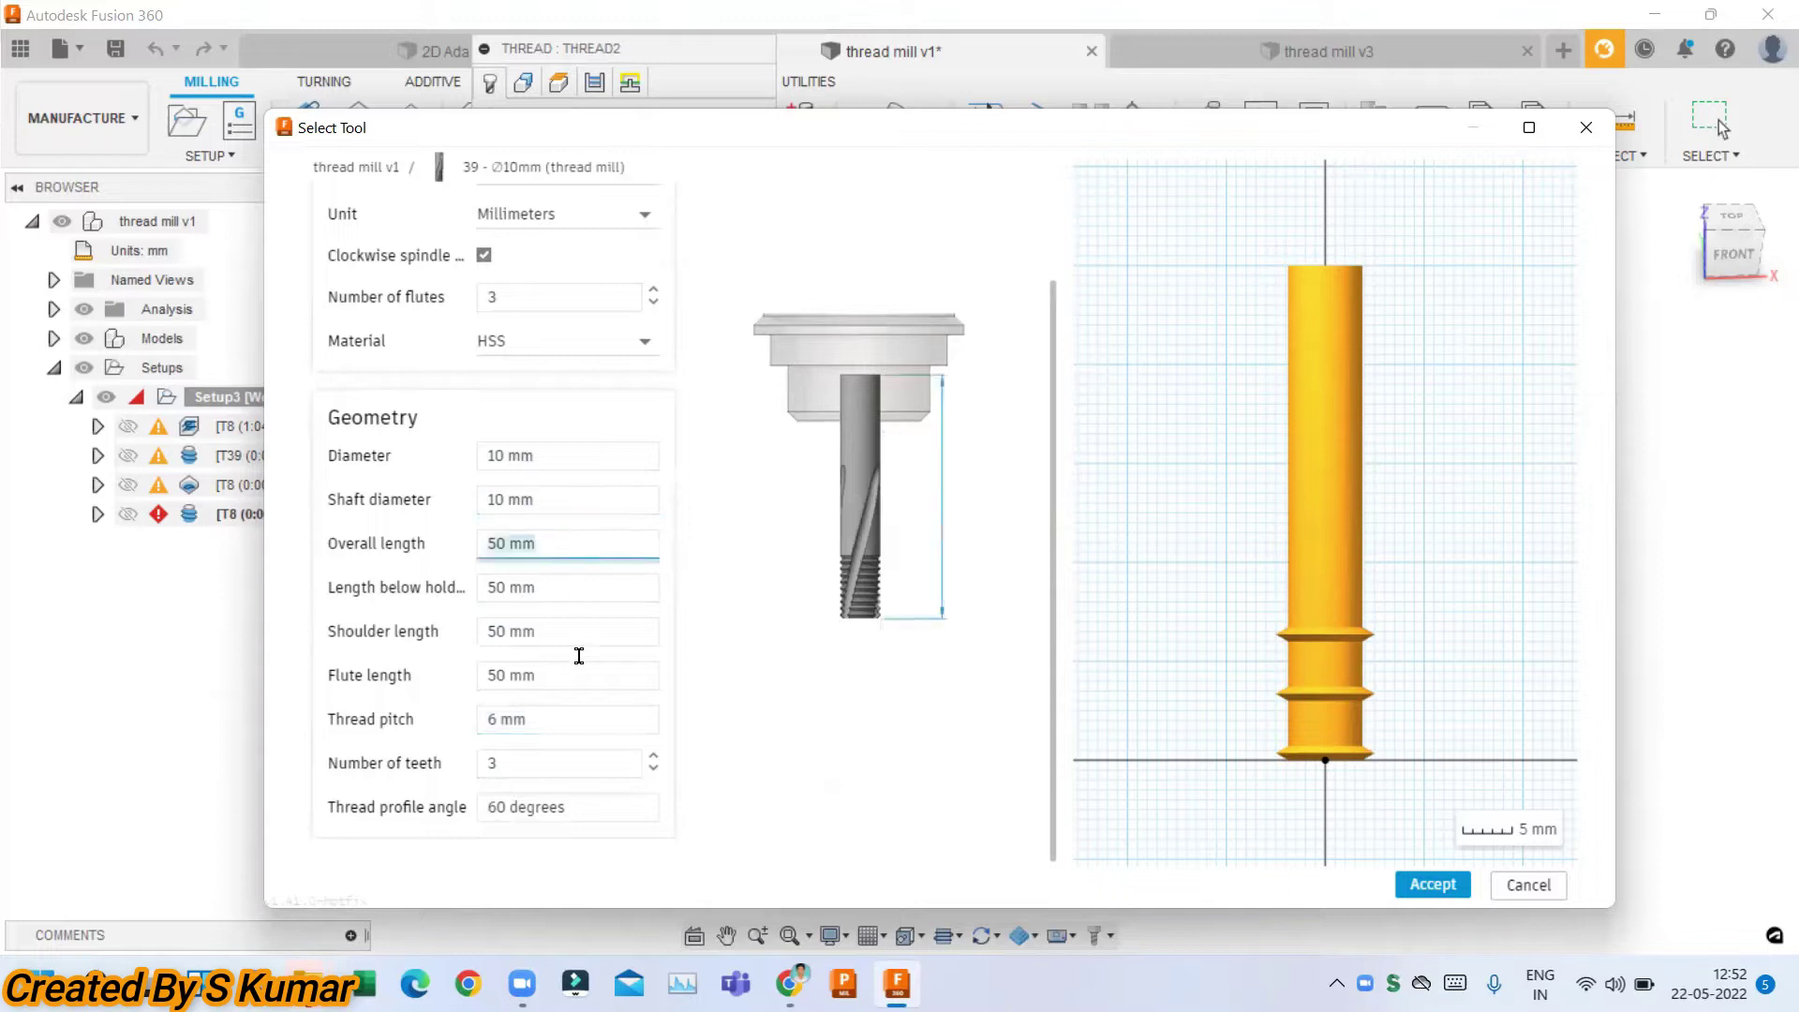
{"action": "left_click", "coordinate": [543, 767]}
{"action": "type", "text": "5"}
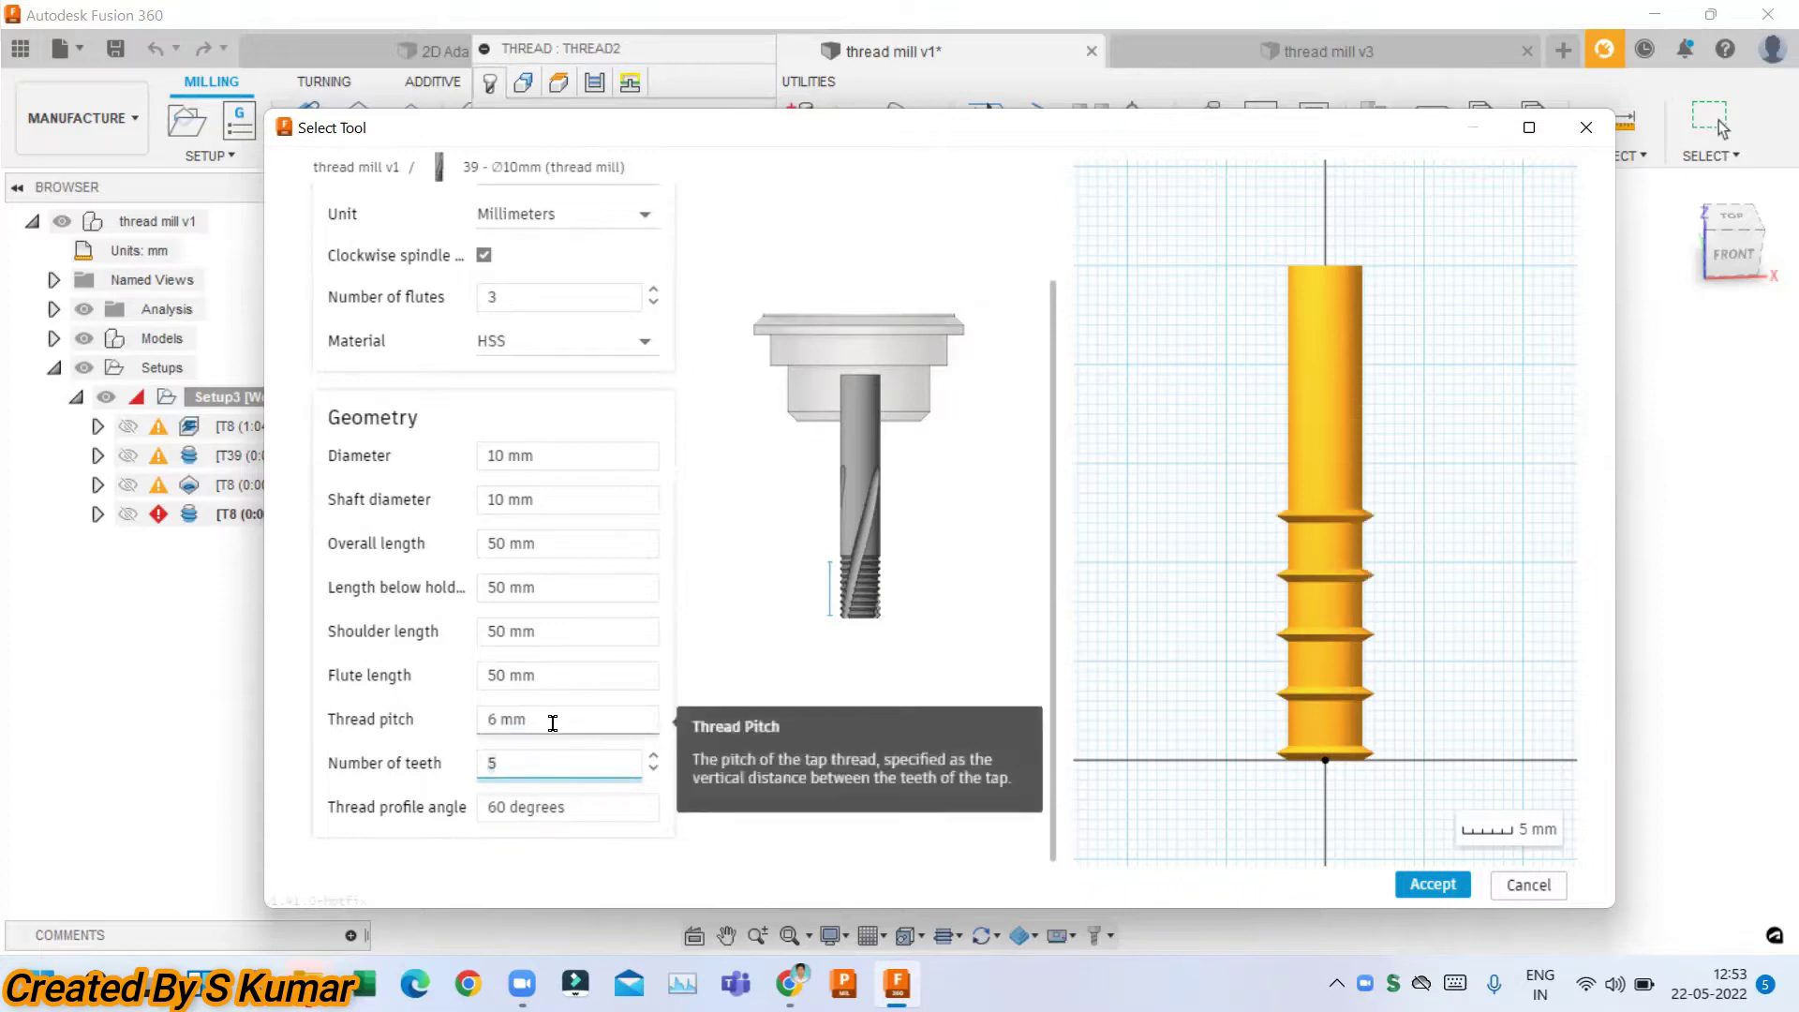
{"action": "left_click", "coordinate": [607, 817]}
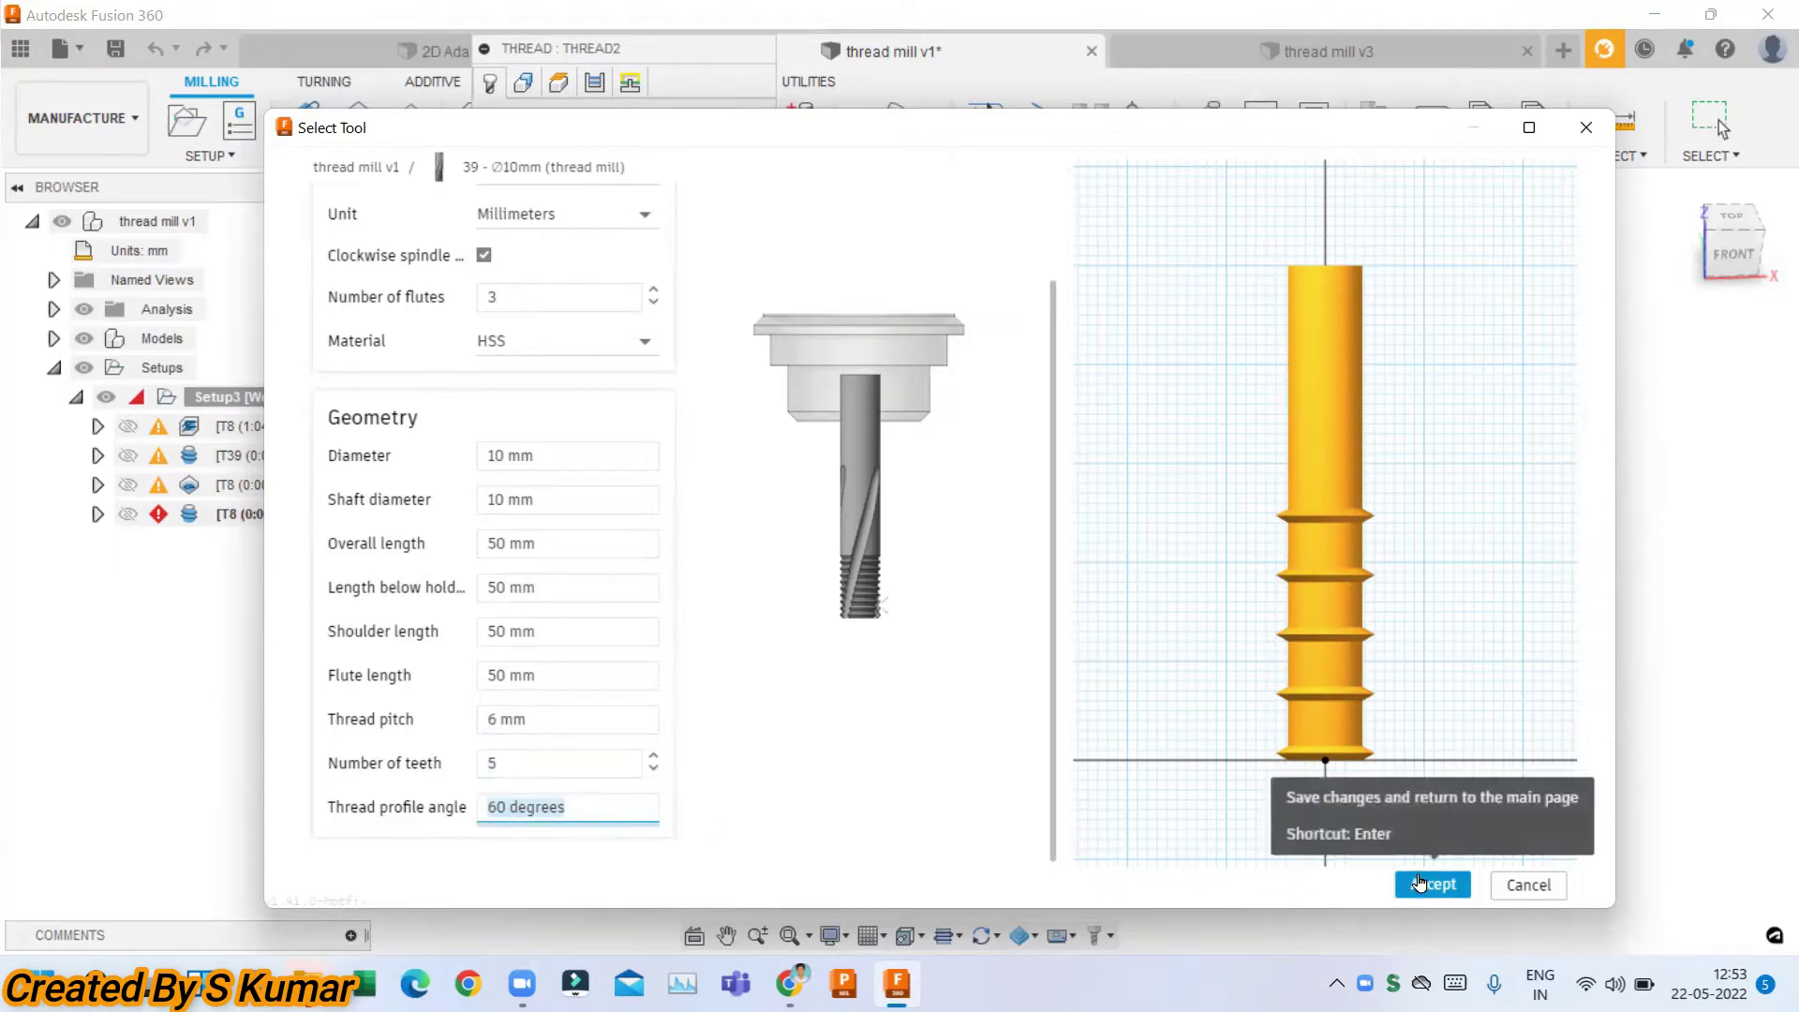
{"action": "double_click", "coordinate": [519, 763]}
{"action": "type", "text": "3"}
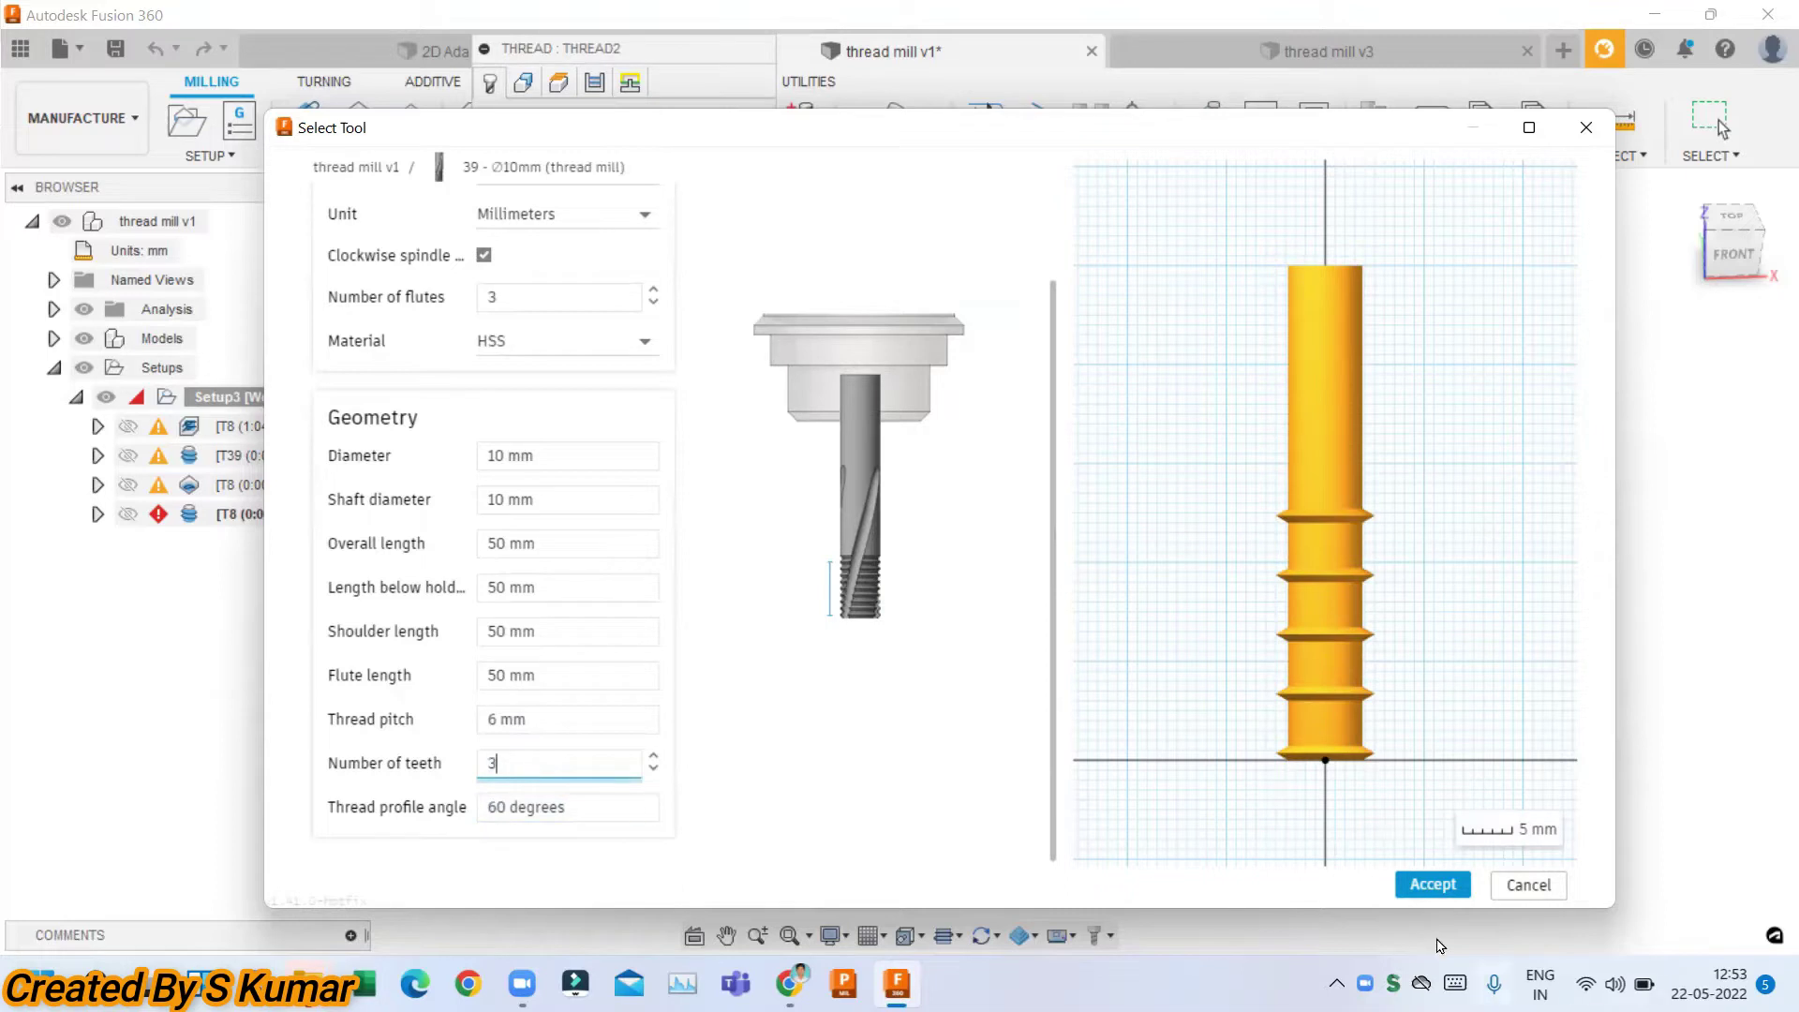
{"action": "left_click", "coordinate": [1434, 890]}
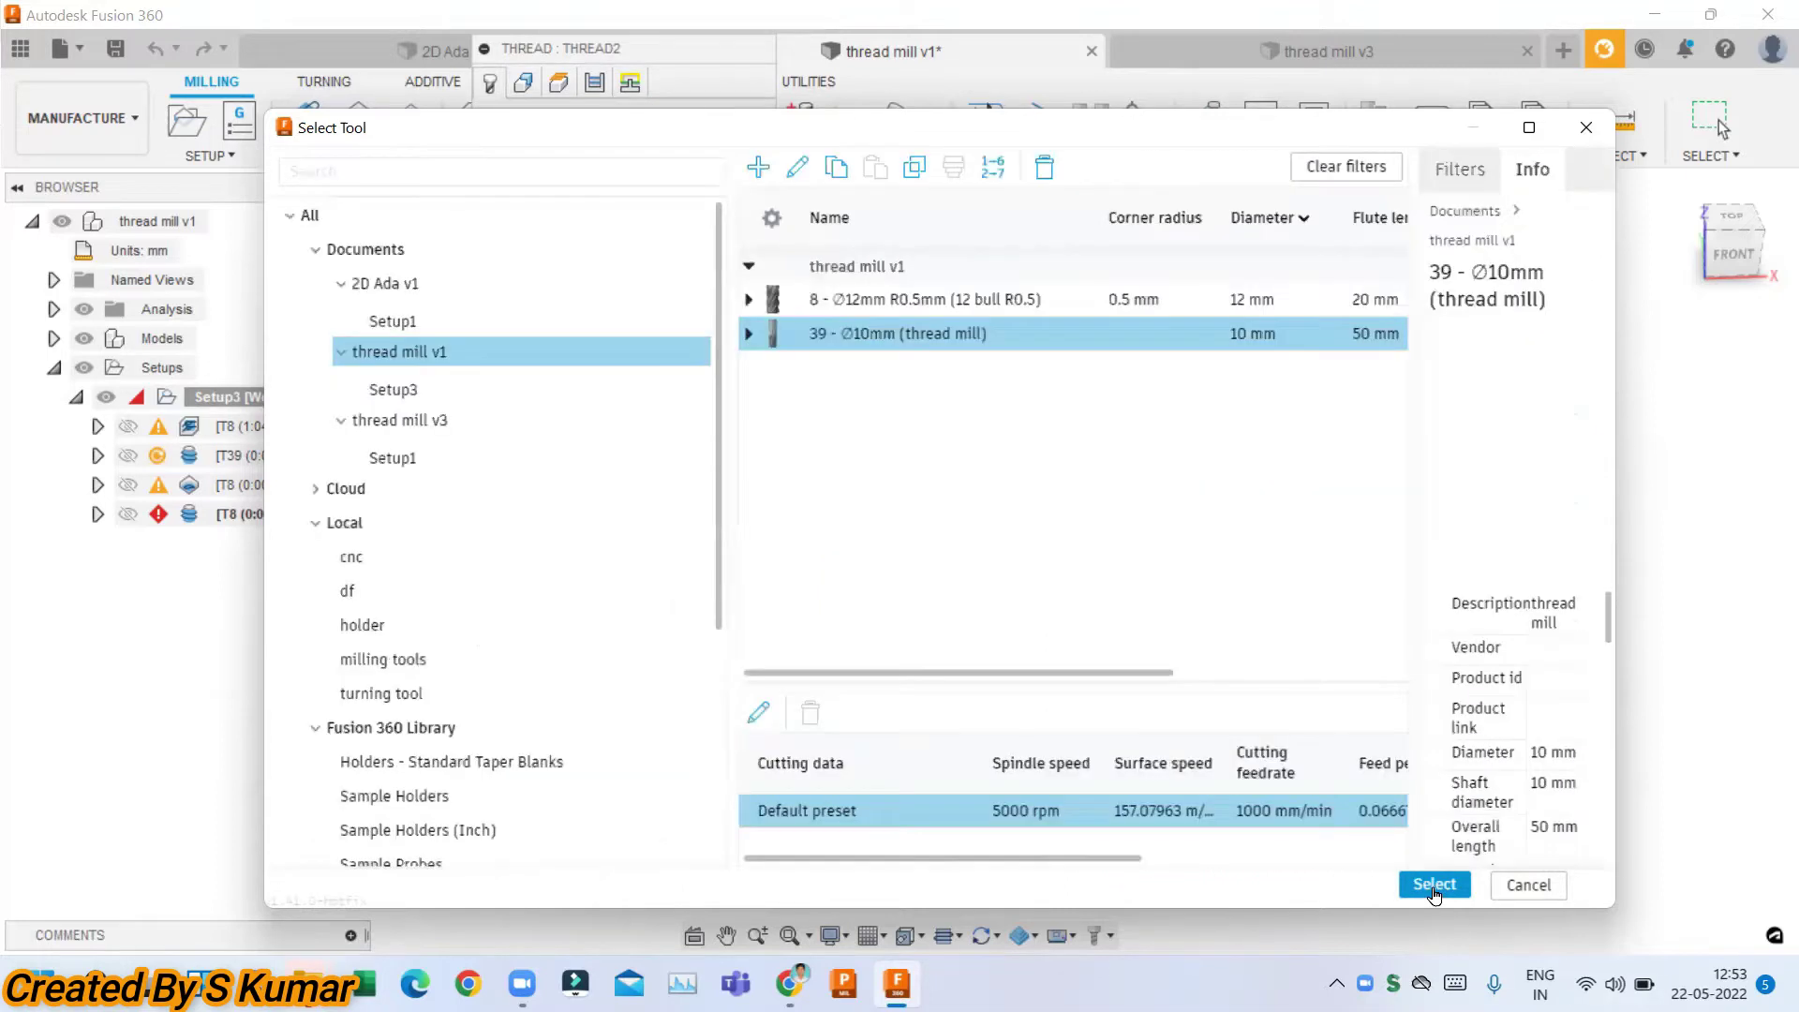
Assign the Ø10mm thread mill to THREAD2 and select the right boss's cylindrical face.
{"action": "left_click", "coordinate": [1433, 885]}
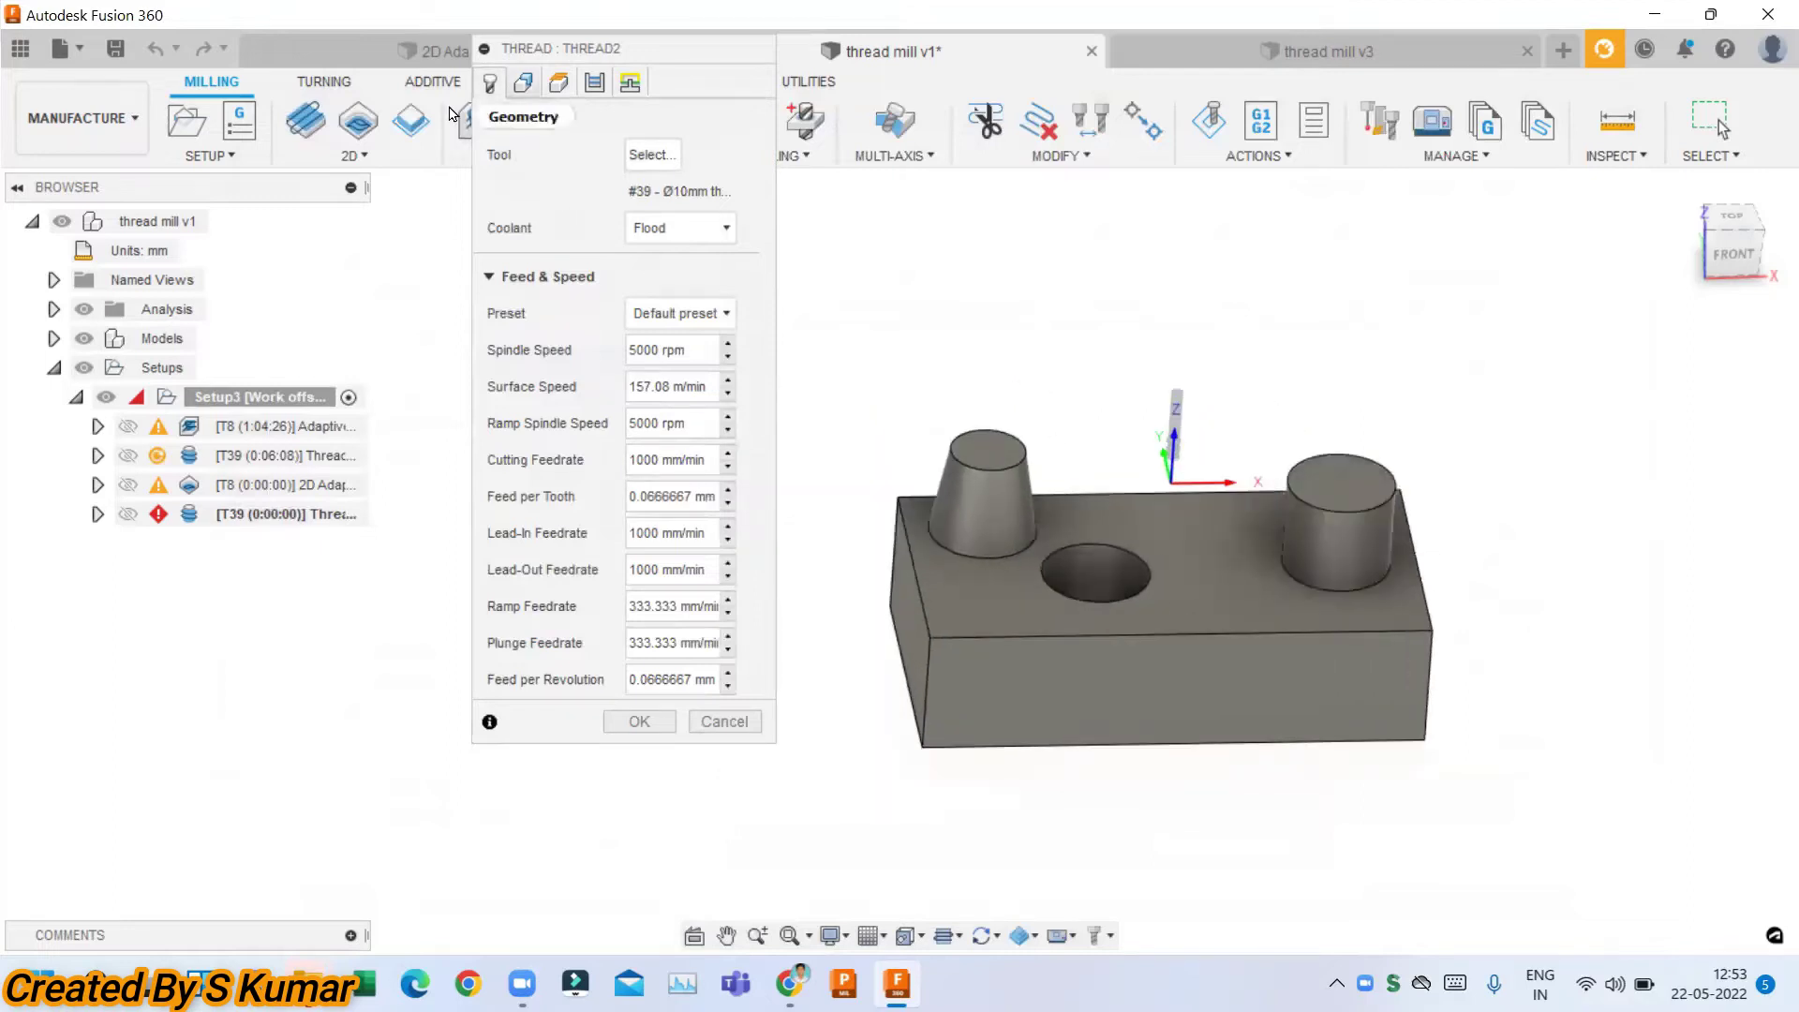
{"action": "left_click", "coordinate": [523, 83]}
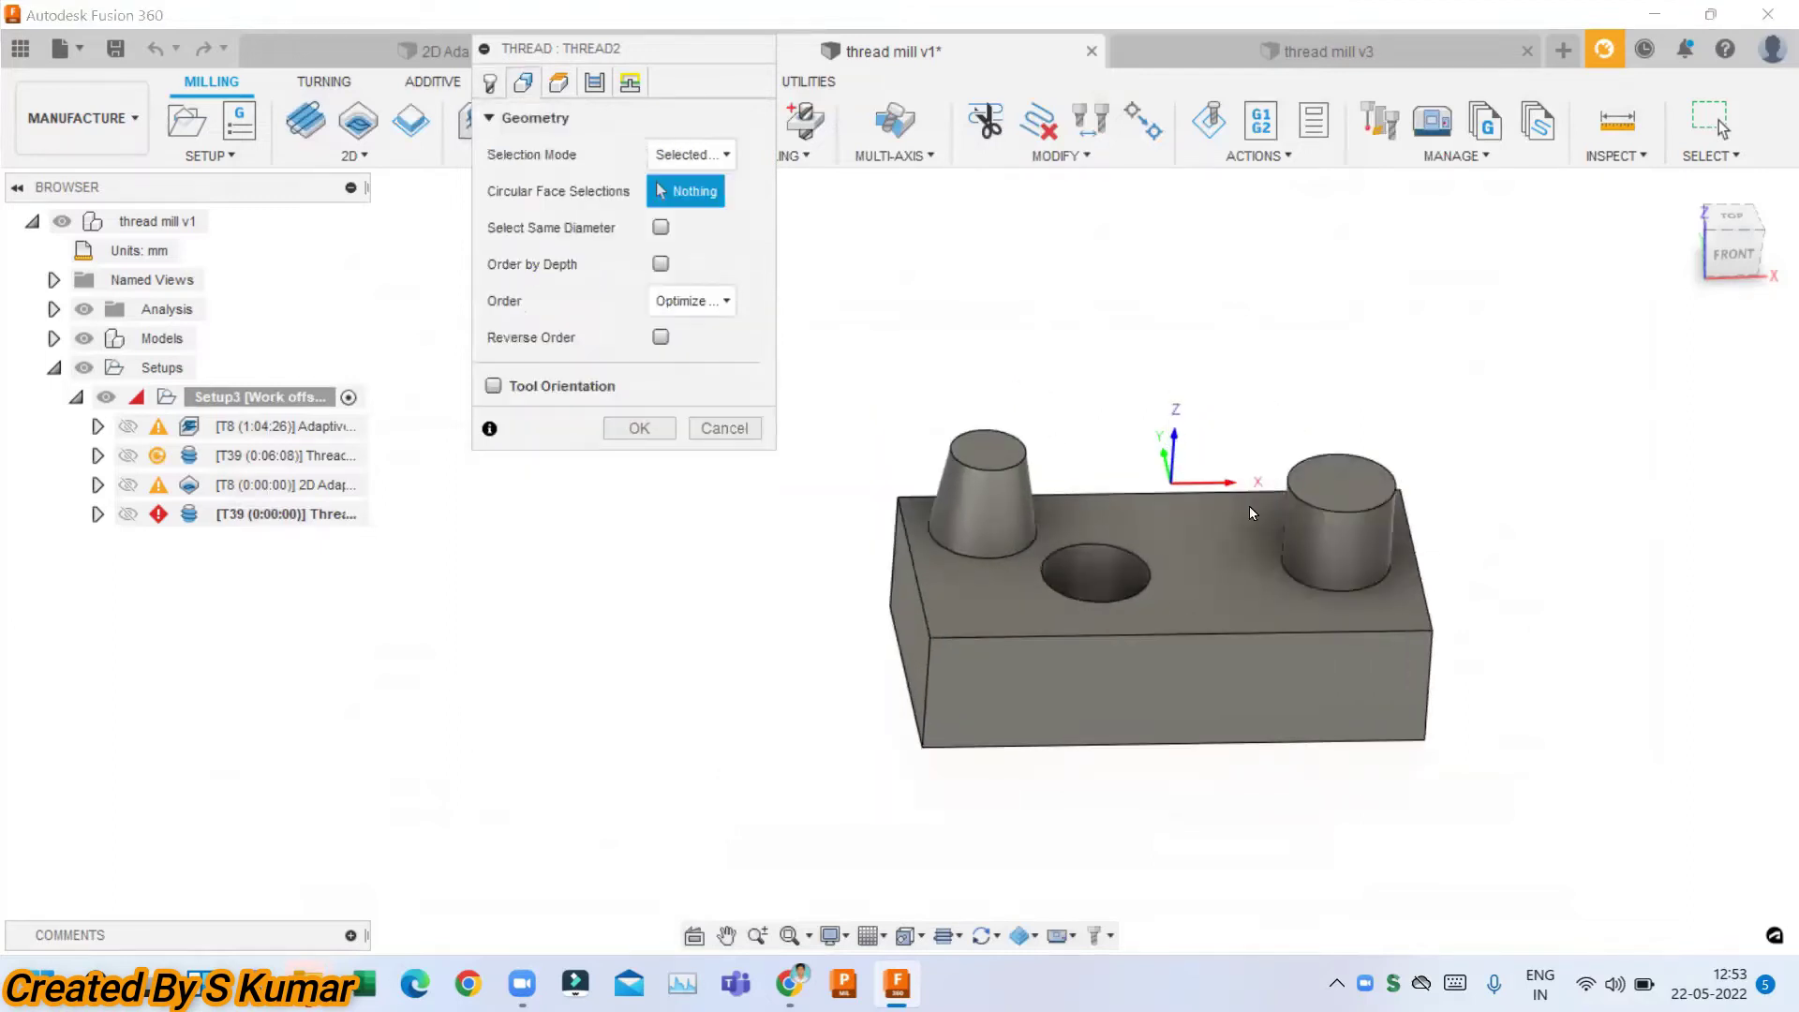
{"action": "left_click", "coordinate": [1325, 552]}
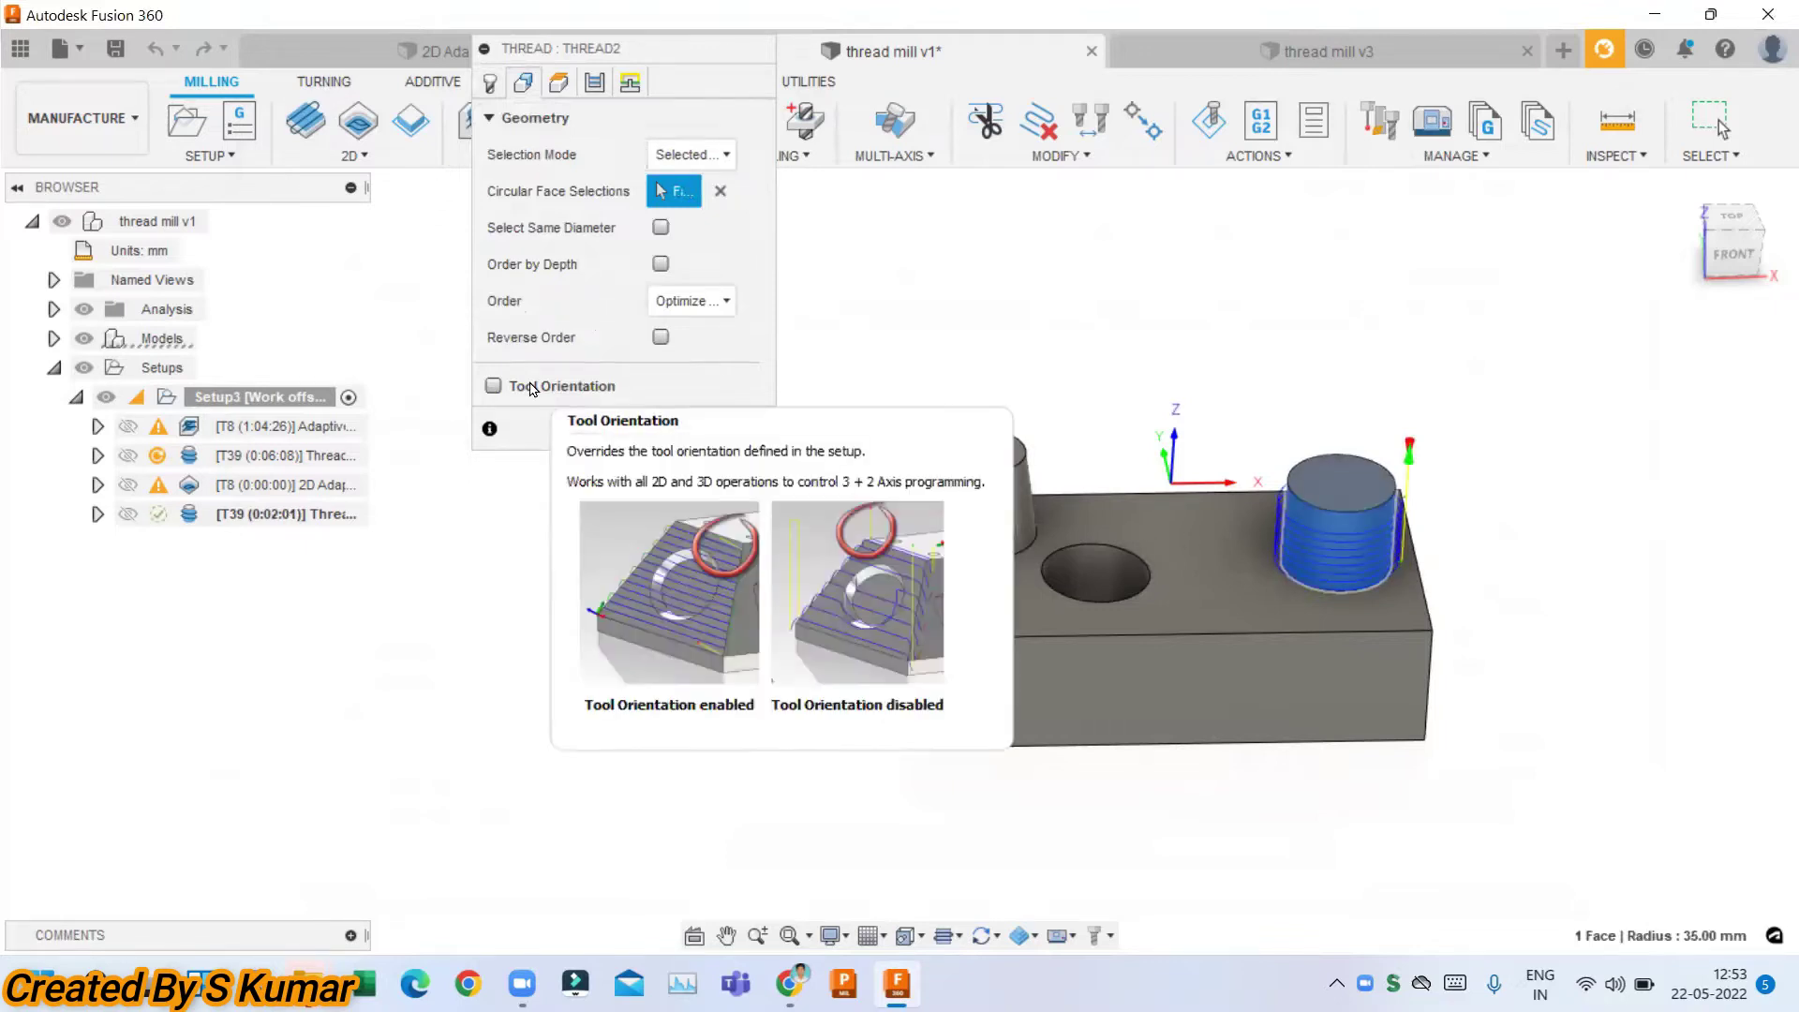
{"action": "left_click", "coordinate": [559, 82]}
{"action": "mouse_move", "coordinate": [1228, 465]}
{"action": "middle_mouse_down", "text": "shift"}
{"action": "mouse_move", "coordinate": [1186, 342]}
{"action": "mouse_move", "coordinate": [1184, 452]}
{"action": "middle_mouse_up", "text": "shift"}
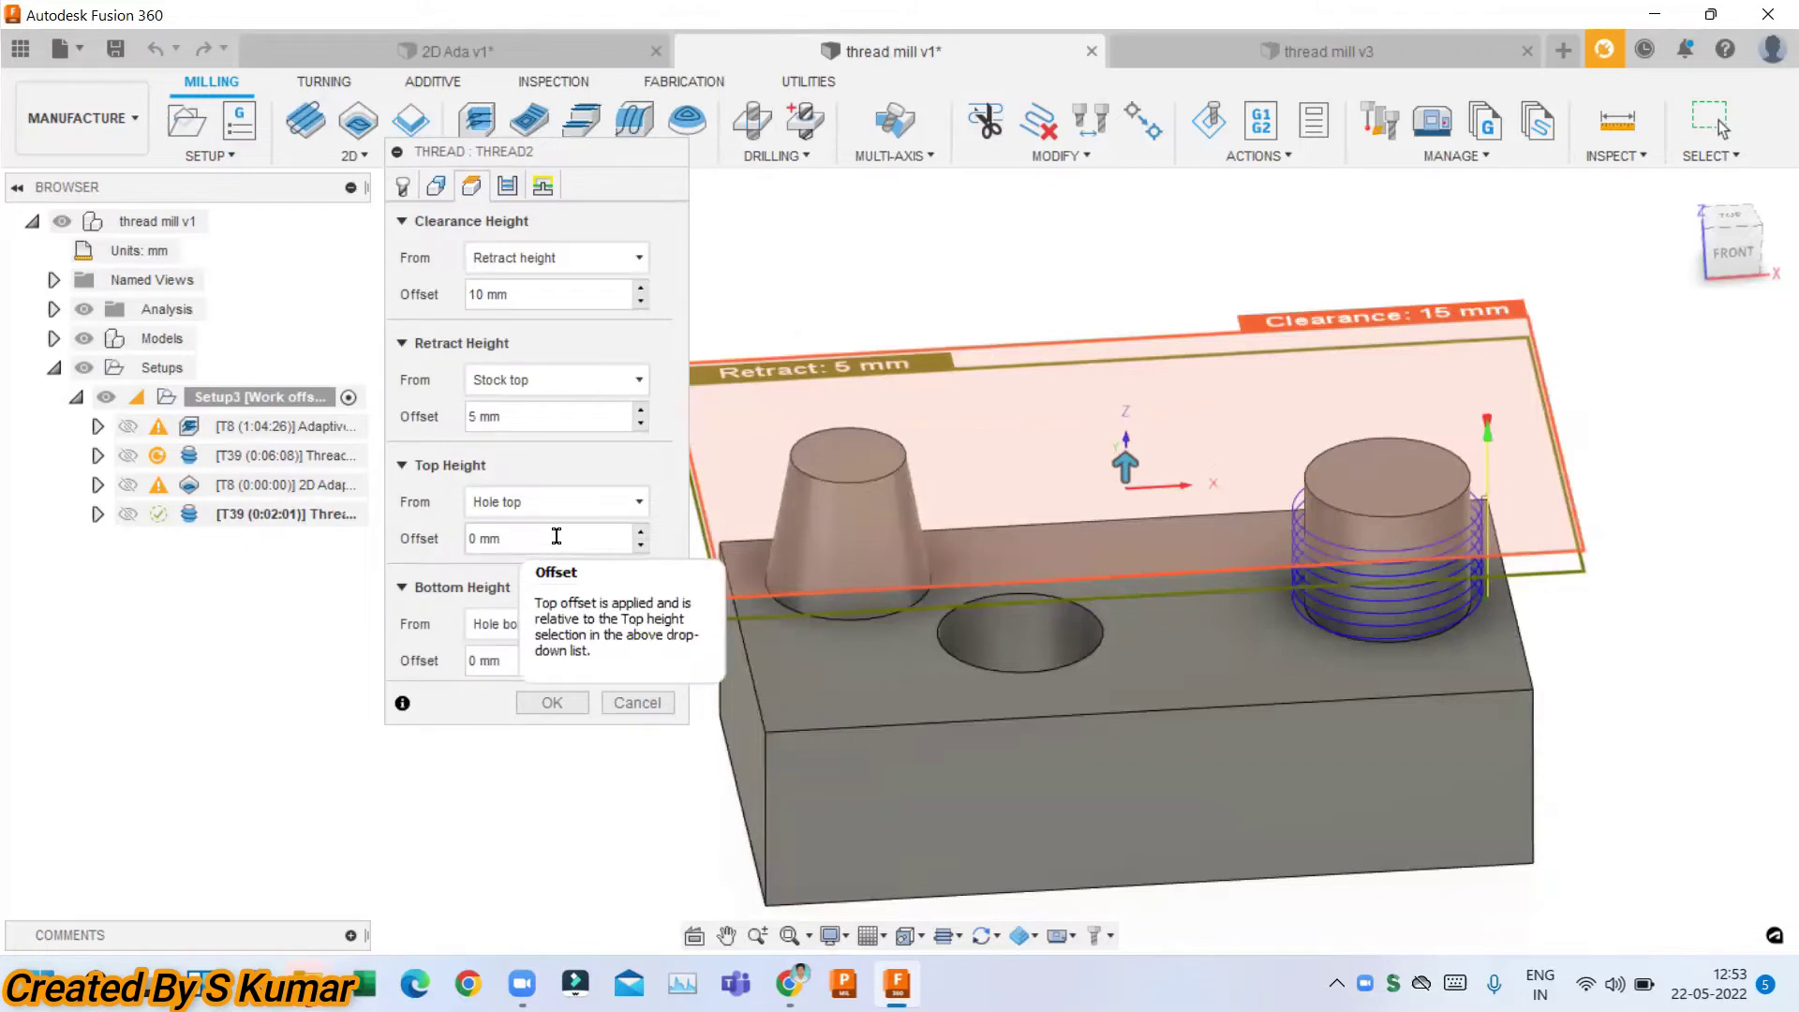
Try the block's vertical edge as the Start Angle Reference, then clear it.
{"action": "left_click", "coordinate": [507, 186]}
{"action": "middle_click_drag", "start_coordinate": [991, 435], "coordinate": [993, 441], "text": "shift"}
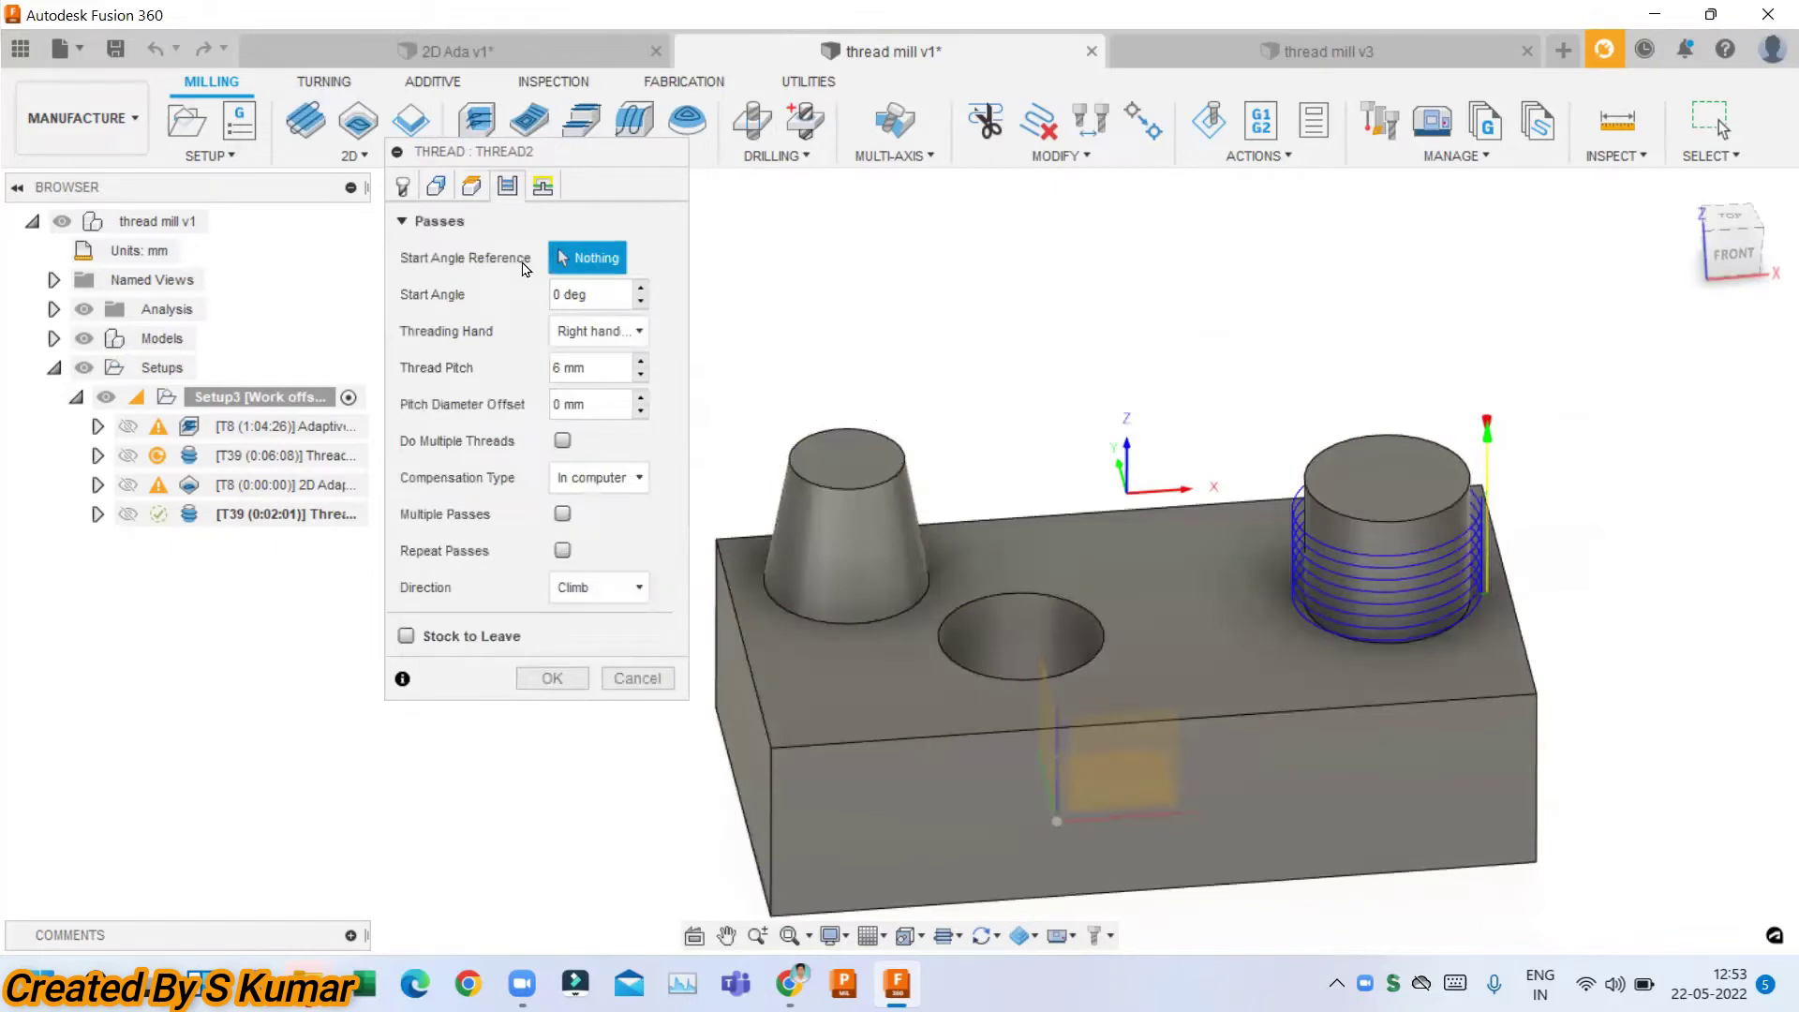
{"action": "middle_click_drag", "start_coordinate": [1228, 643], "coordinate": [1462, 626], "text": "shift"}
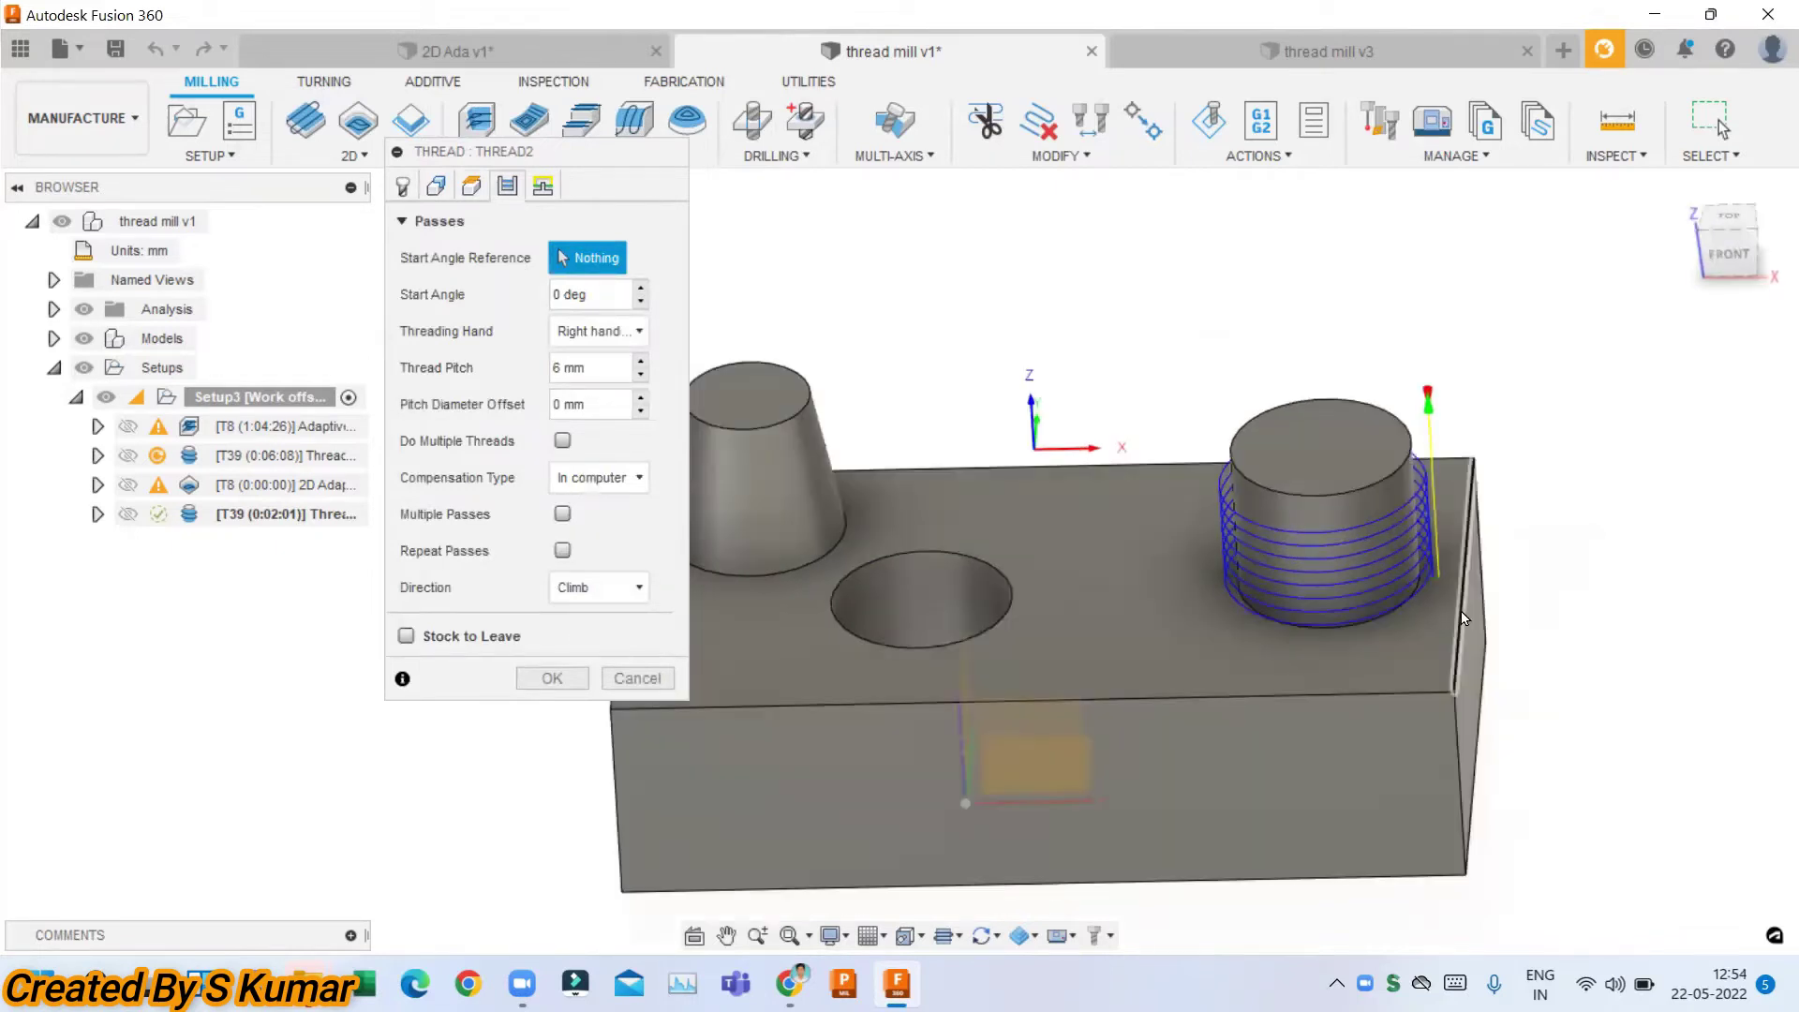
{"action": "left_click", "coordinate": [1467, 628]}
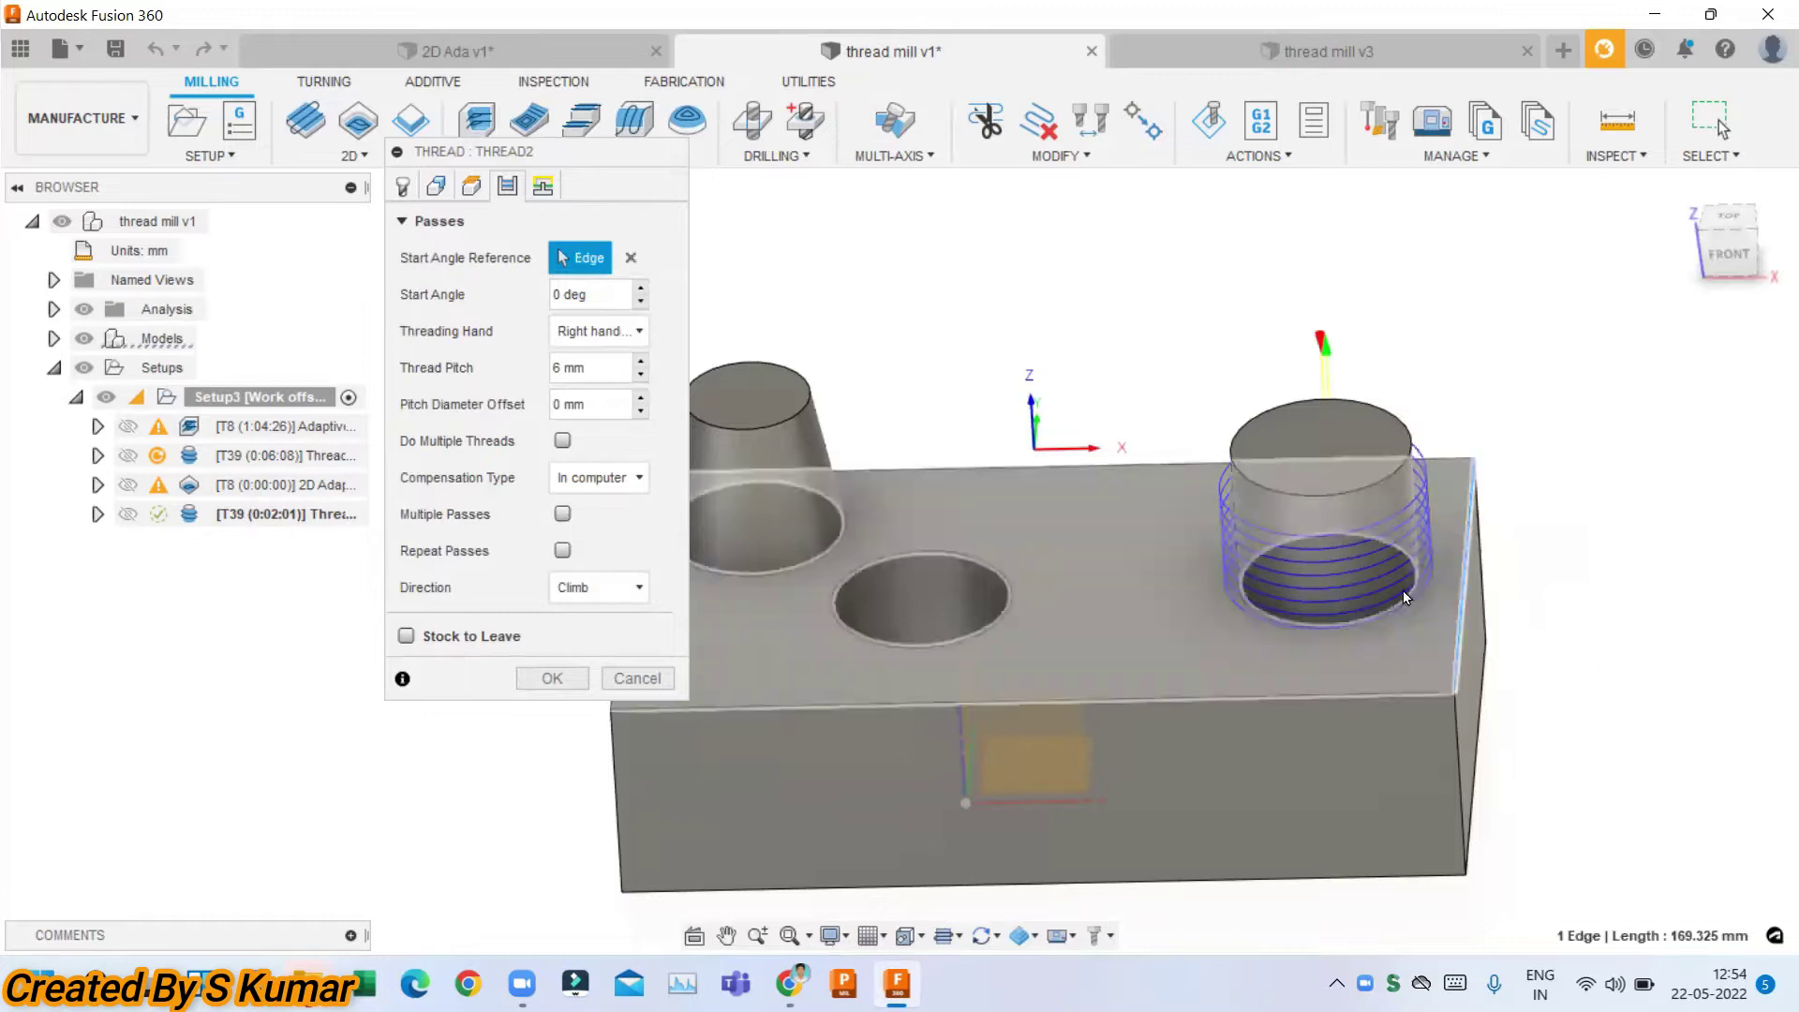
{"action": "middle_click_drag", "start_coordinate": [1360, 379], "coordinate": [961, 351], "text": "shift"}
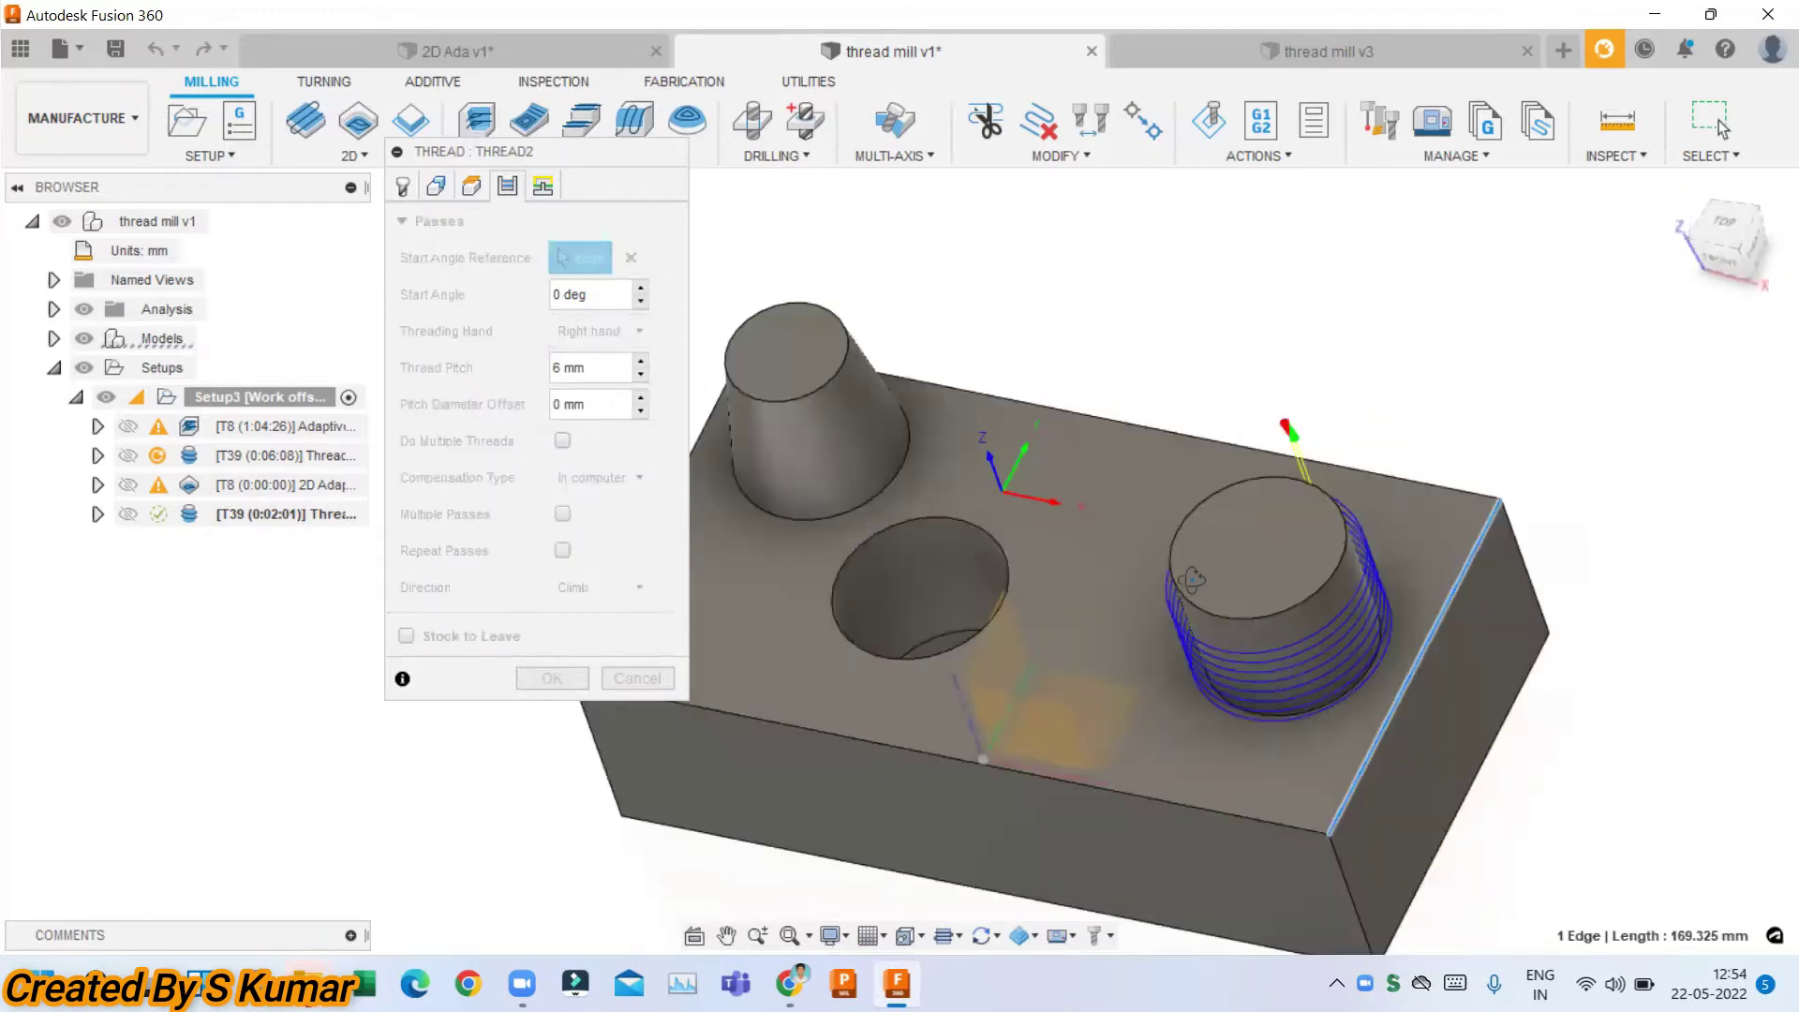
{"action": "left_click", "coordinate": [631, 258]}
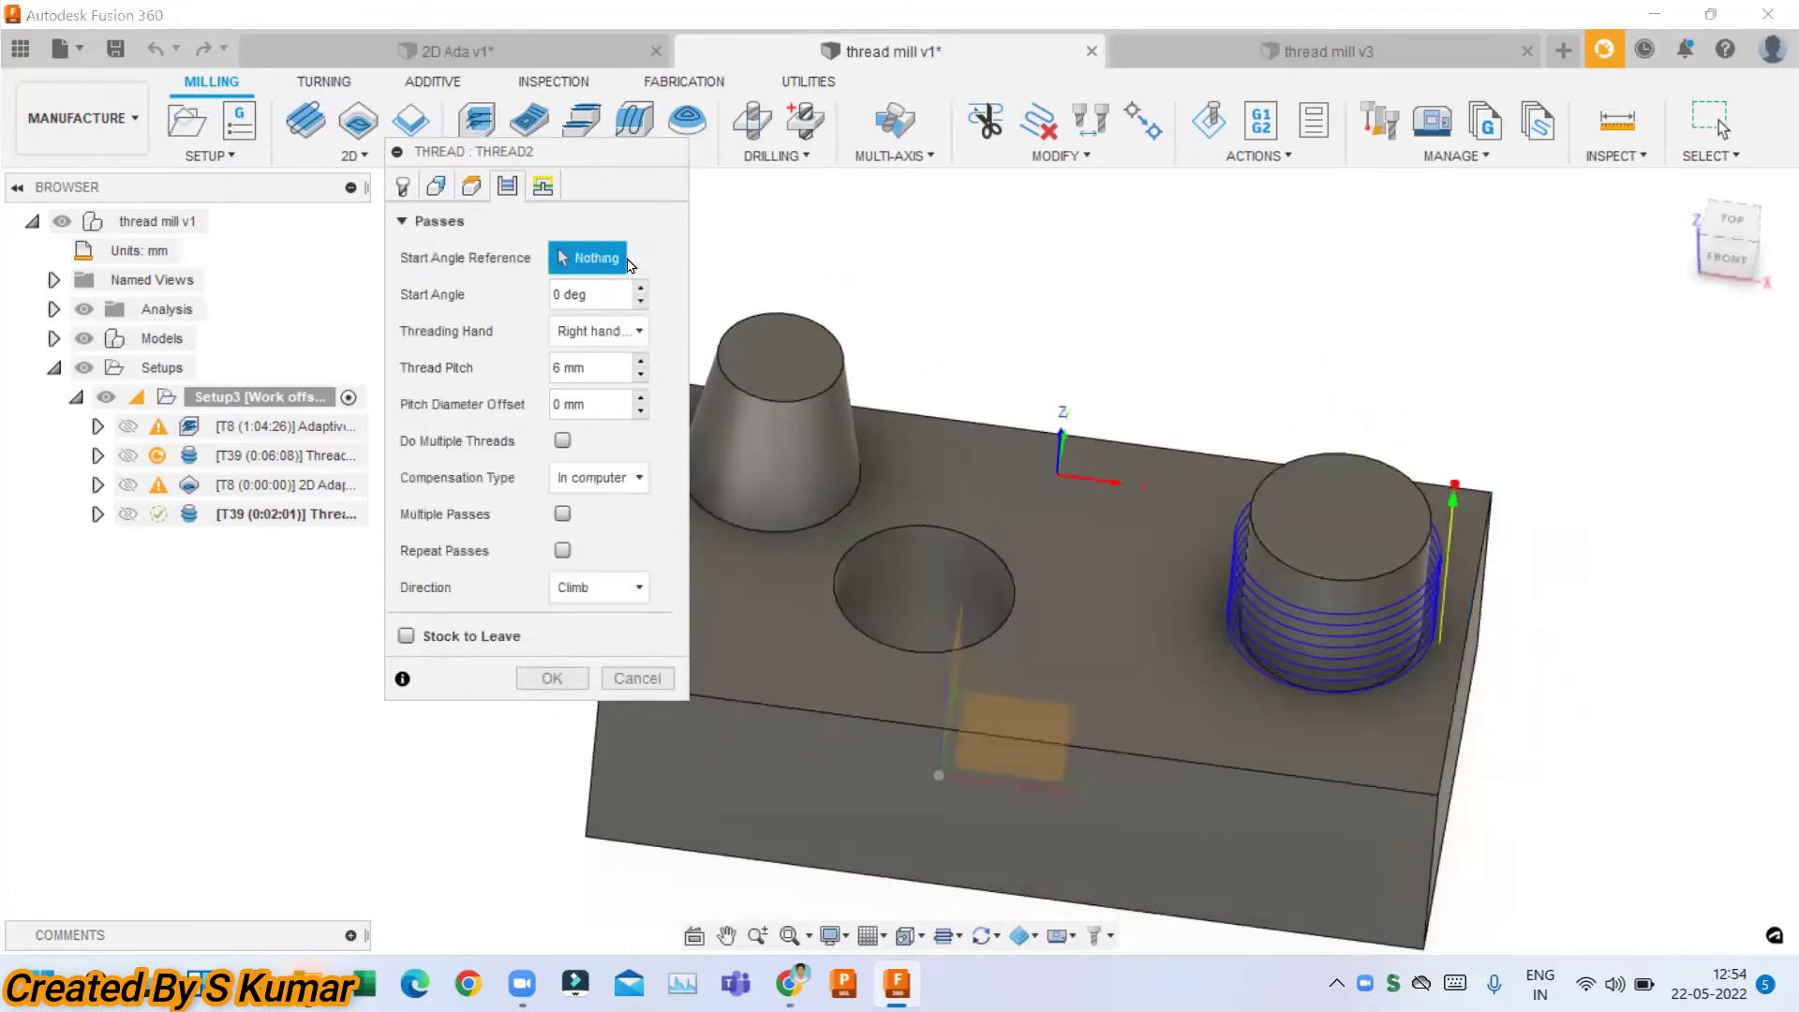
Try a 45° start angle, reset it to 0, and keep right-handed threading.
{"action": "left_click", "coordinate": [598, 294]}
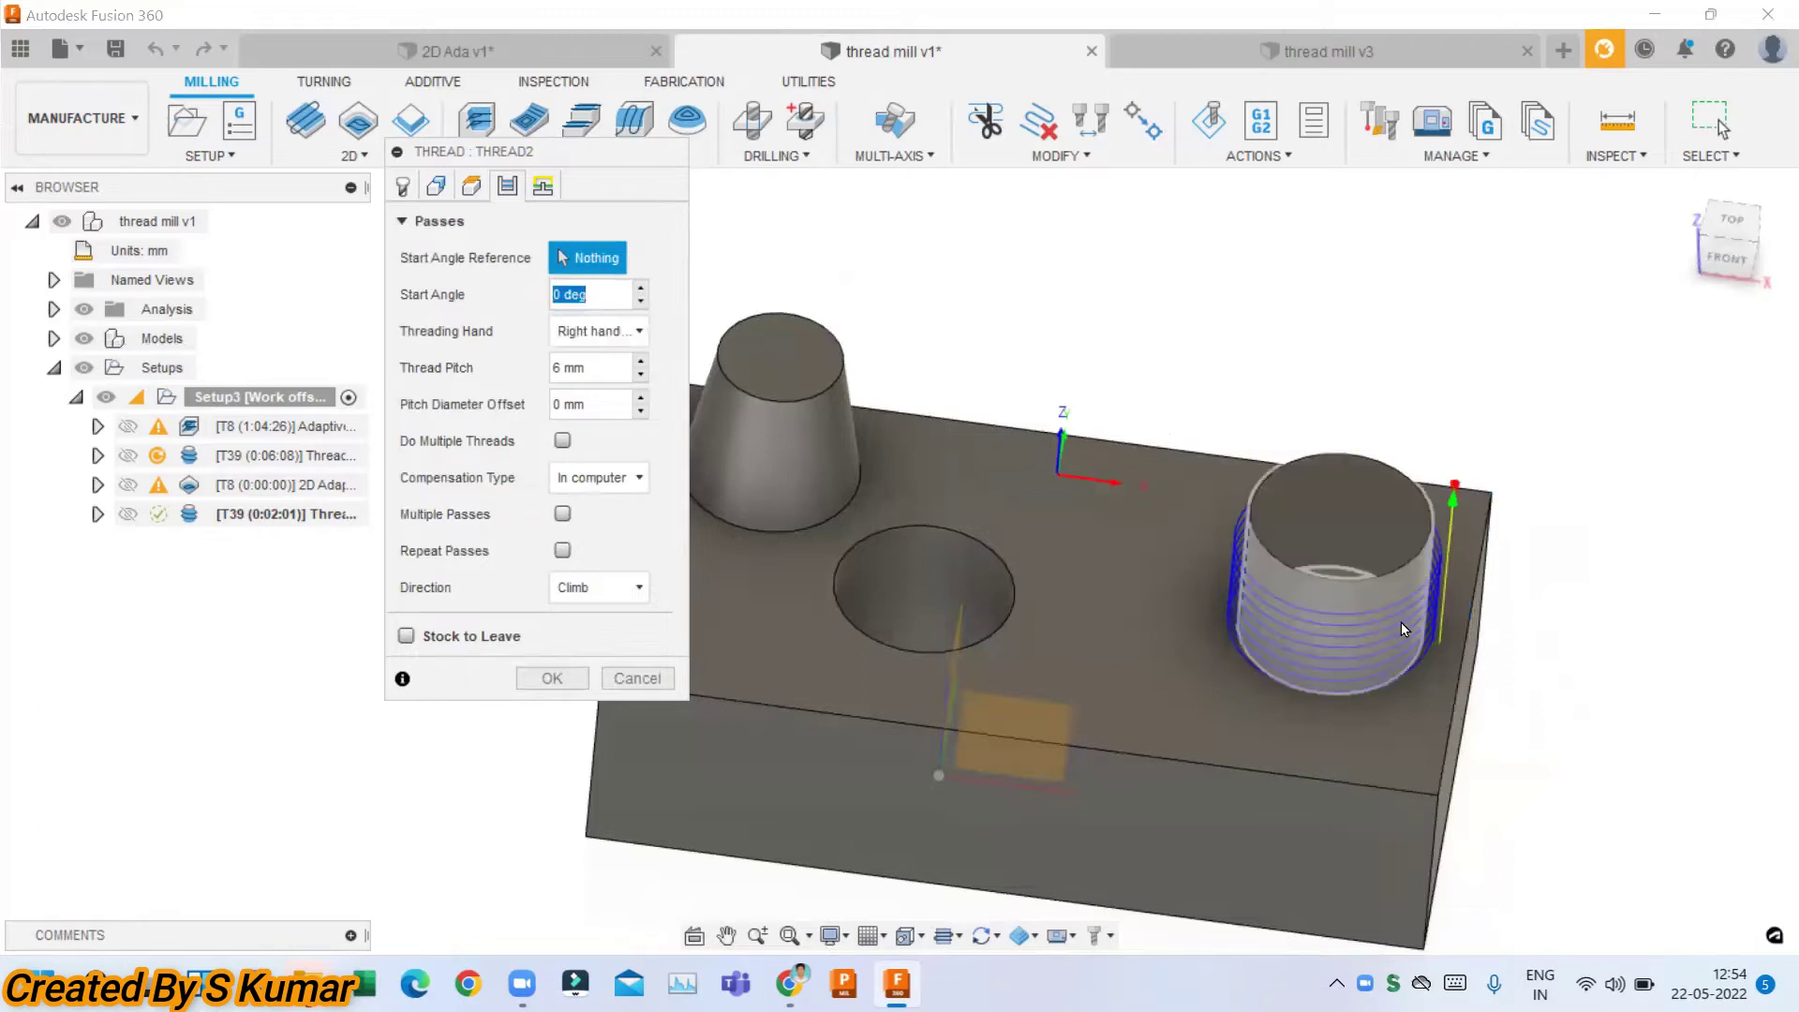
{"action": "middle_click_drag", "start_coordinate": [1397, 622], "coordinate": [1330, 609], "text": "shift"}
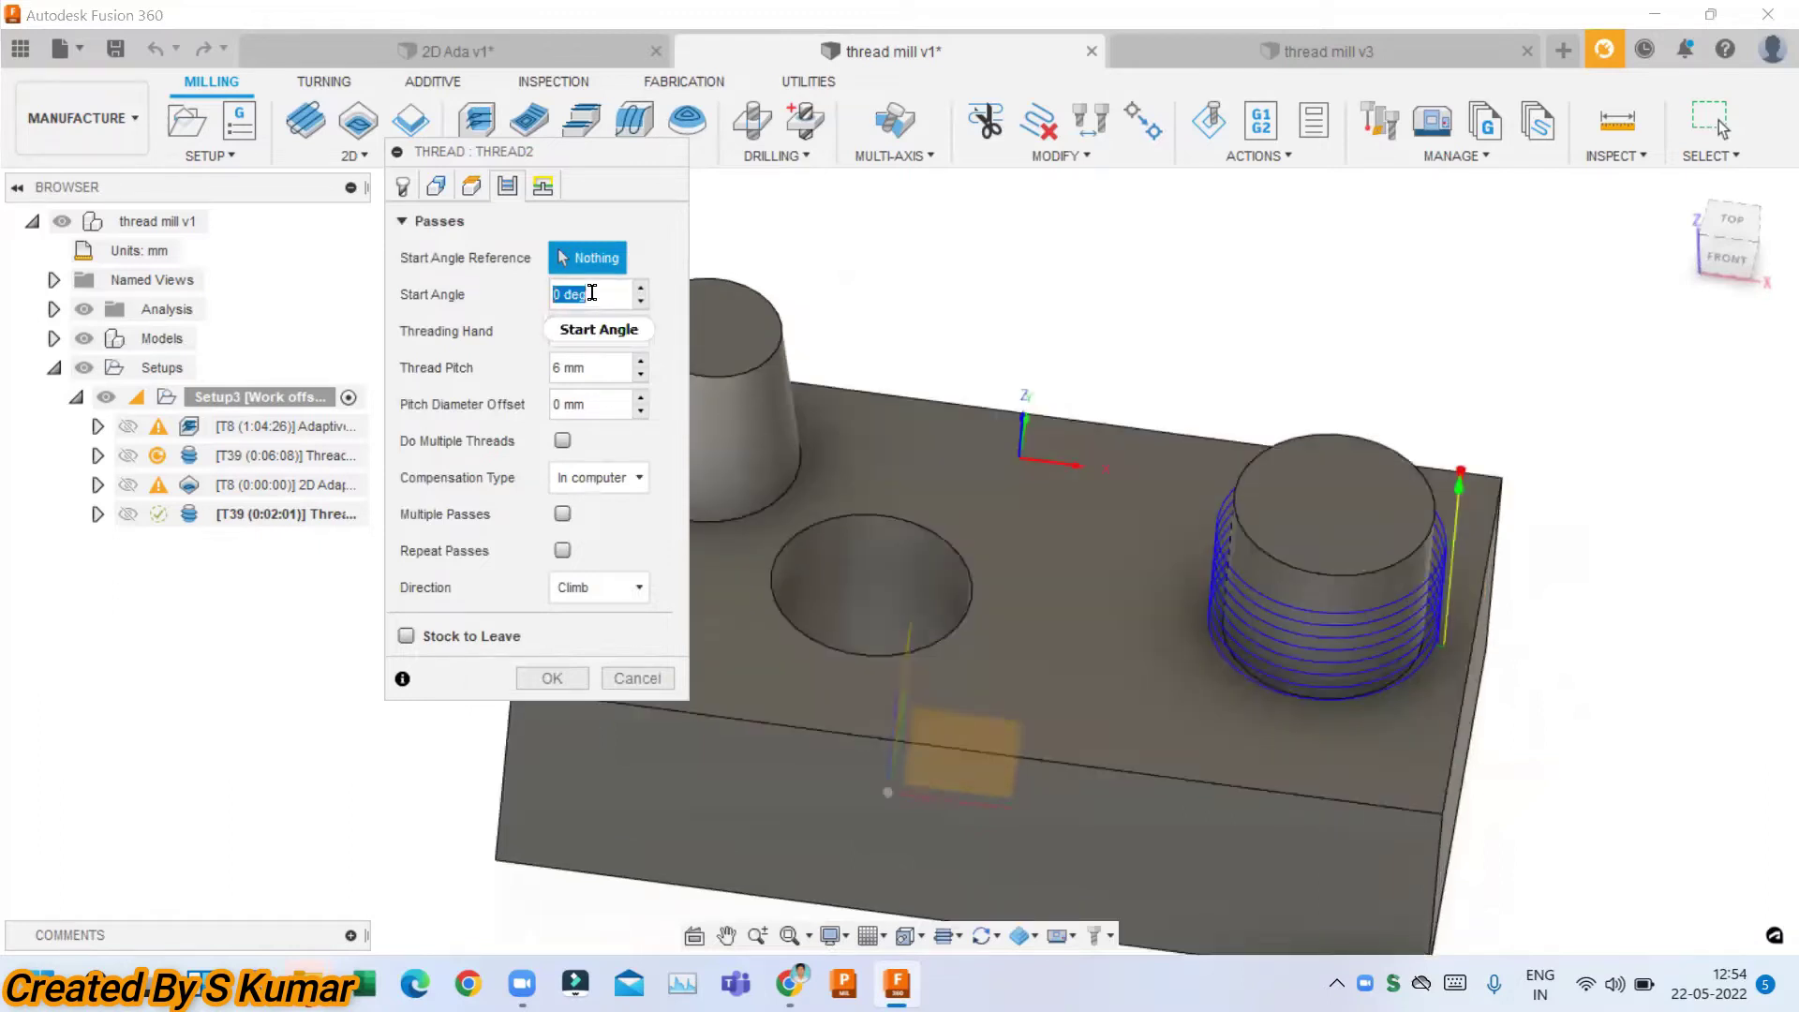
{"action": "type", "text": "45"}
{"action": "mouse_move", "coordinate": [1432, 467]}
{"action": "middle_mouse_down", "text": "shift"}
{"action": "mouse_move", "coordinate": [1271, 486]}
{"action": "mouse_move", "coordinate": [1414, 569]}
{"action": "middle_mouse_up", "text": "shift"}
{"action": "scroll", "coordinate": [1414, 569], "scroll_direction": "up", "scroll_amount": 3}
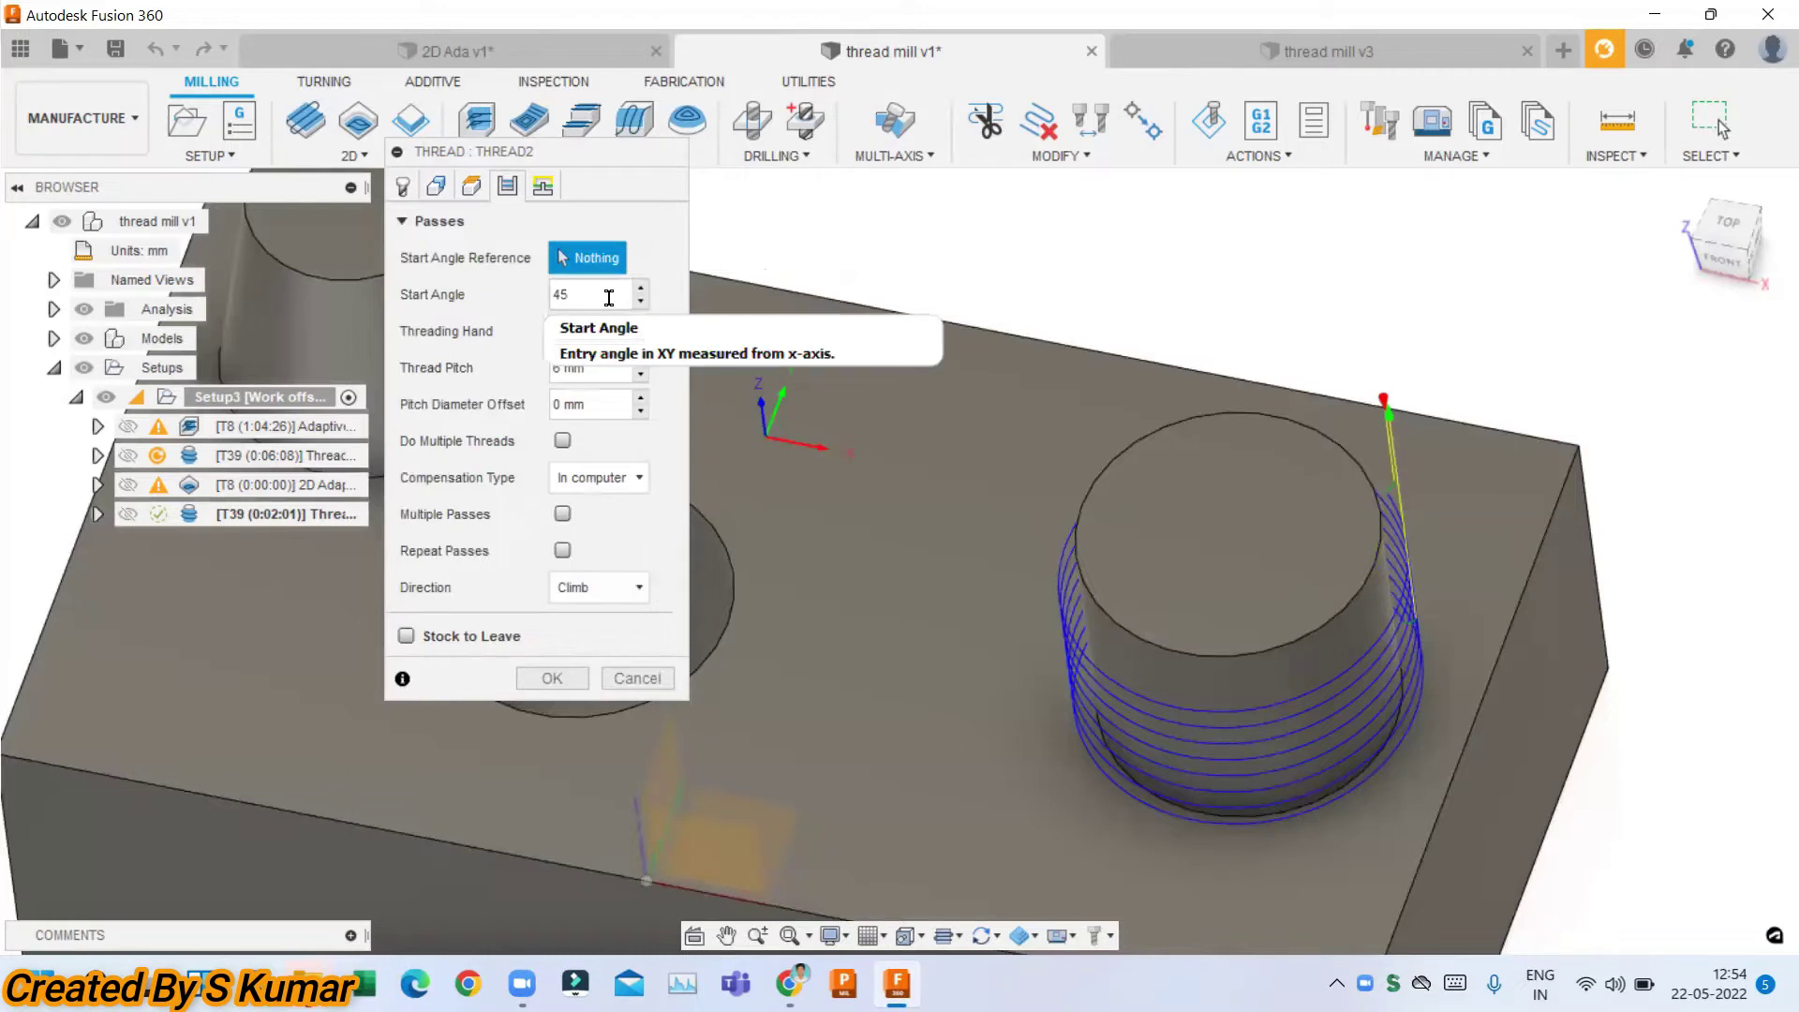
{"action": "left_click_drag", "start_coordinate": [609, 297], "coordinate": [501, 300]}
{"action": "type", "text": "0"}
{"action": "left_click", "coordinate": [636, 340]}
{"action": "left_click", "coordinate": [636, 340]}
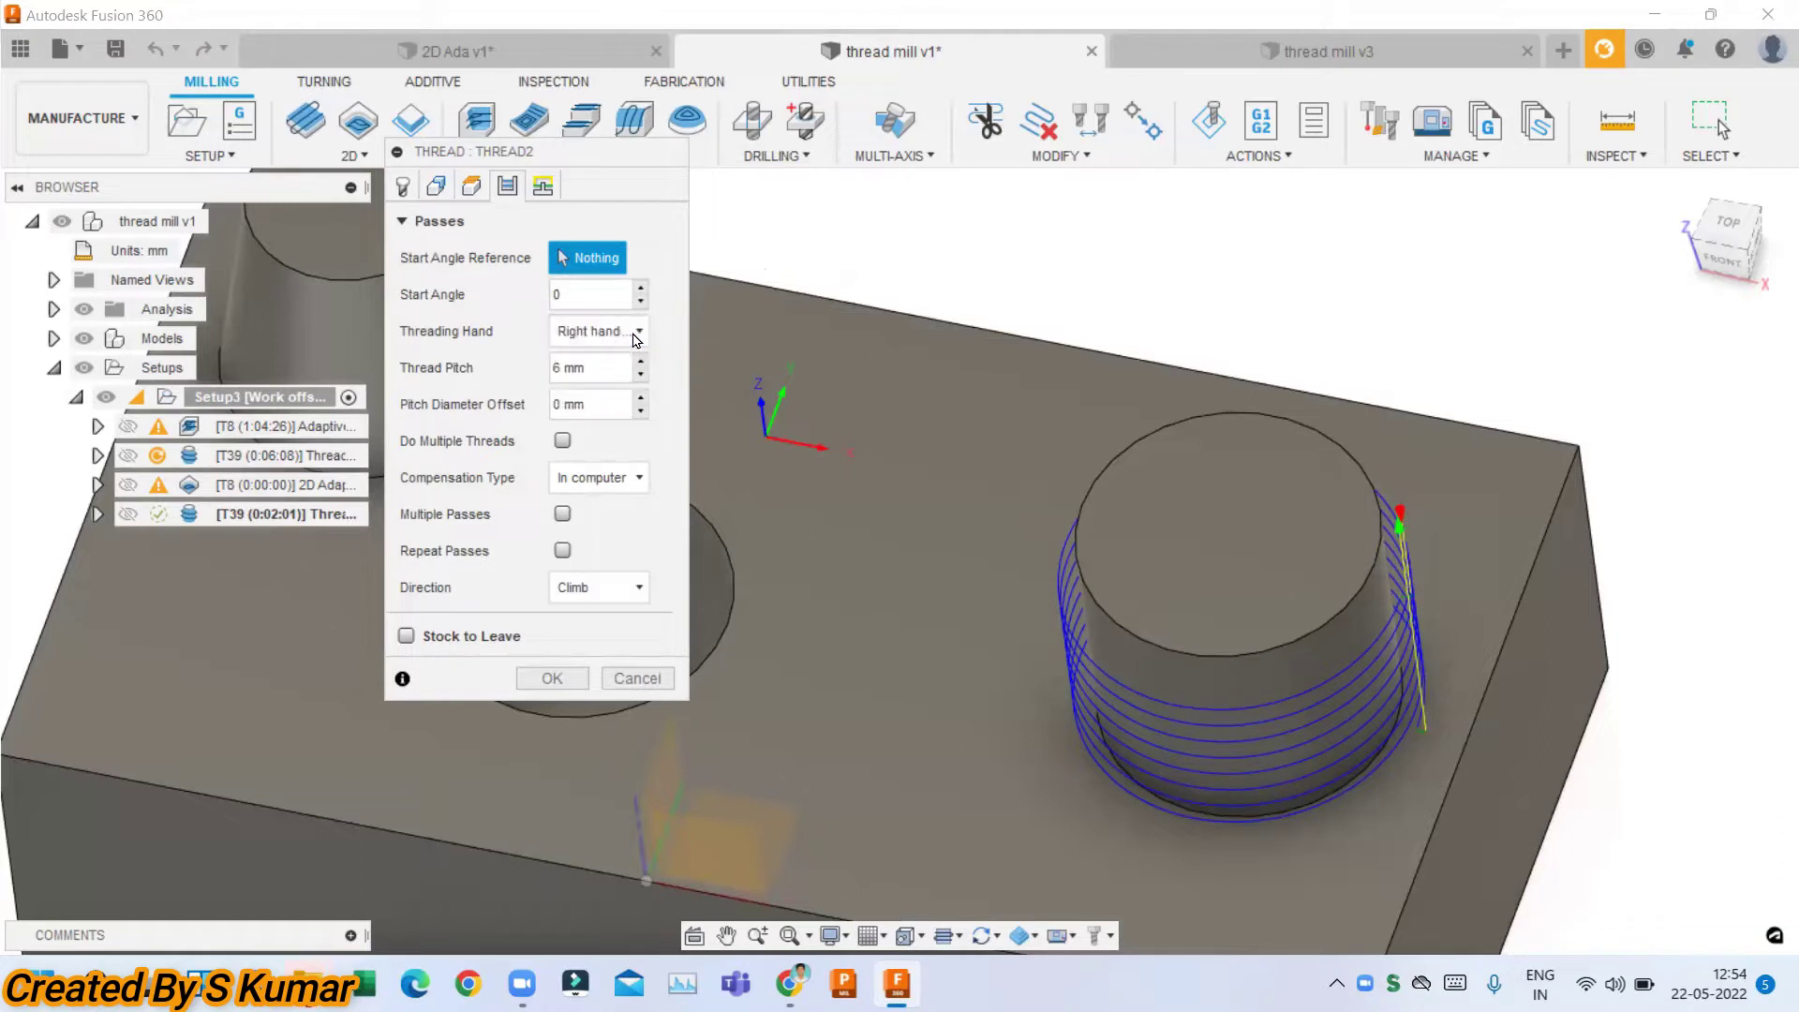
{"action": "left_click", "coordinate": [610, 357]}
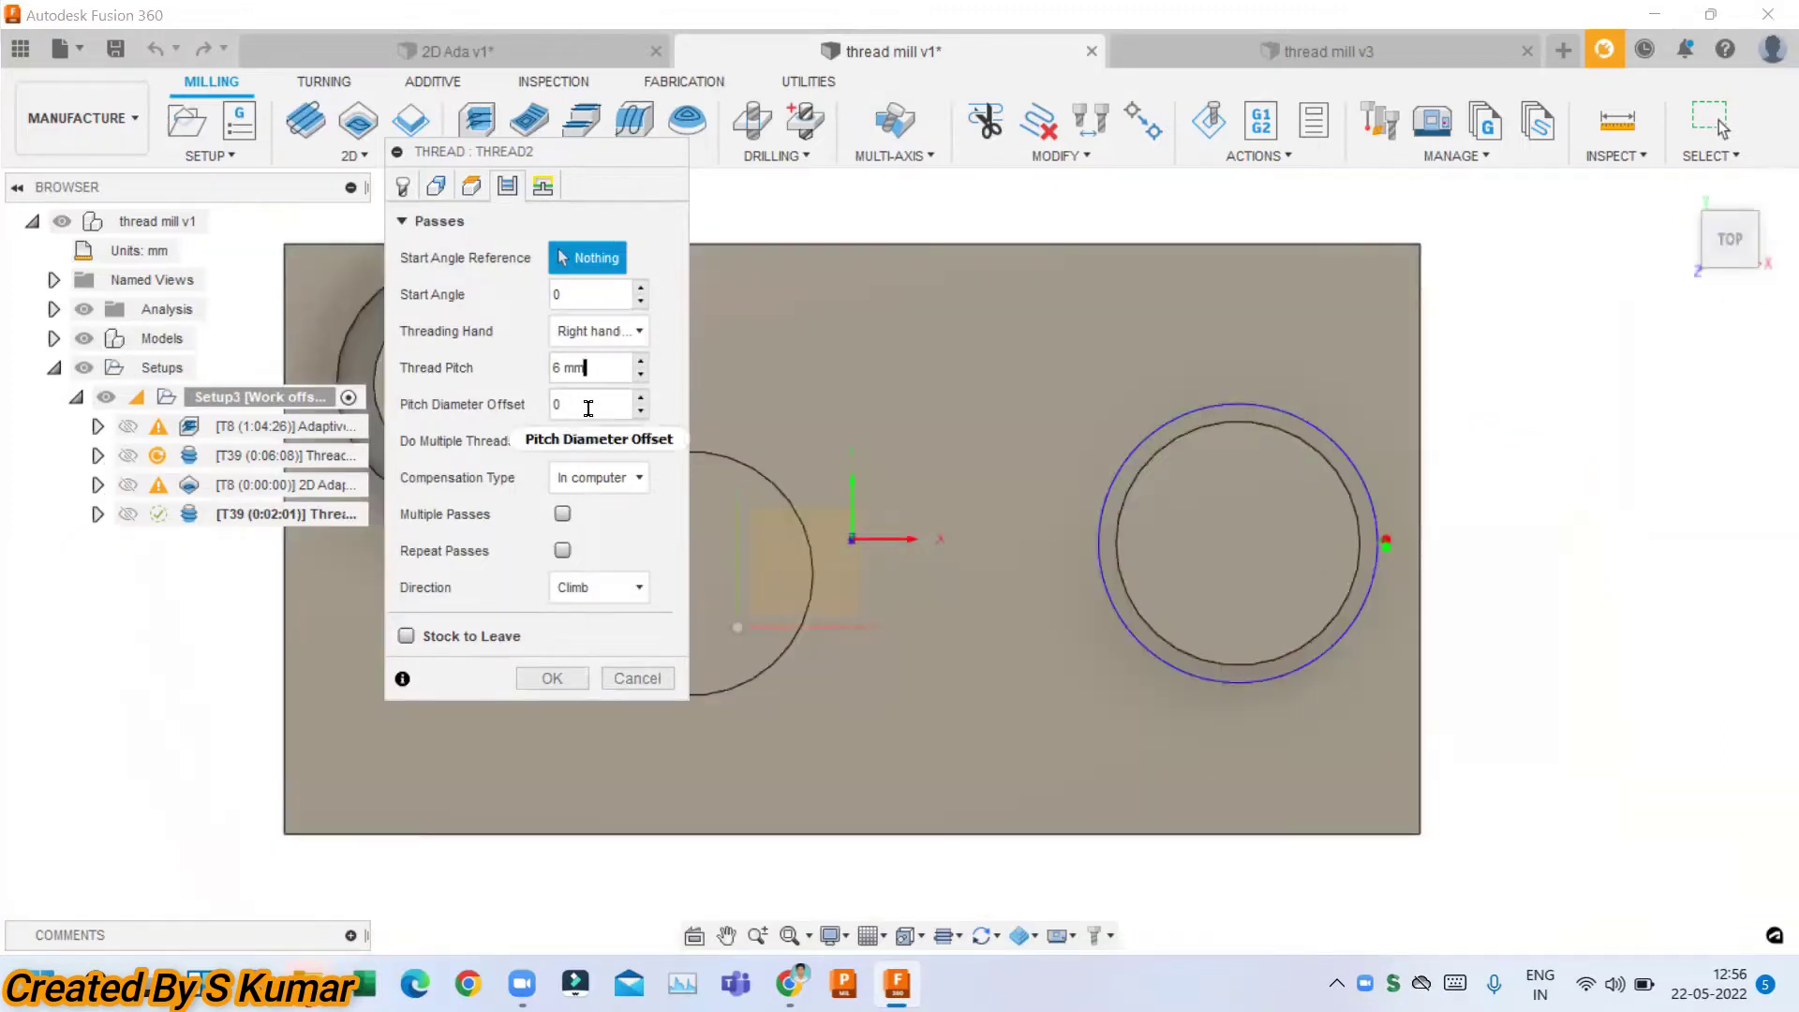
Try pitch diameter offsets of 20 and -20, toggling model visibility to preview the helix.
{"action": "double_click", "coordinate": [588, 407]}
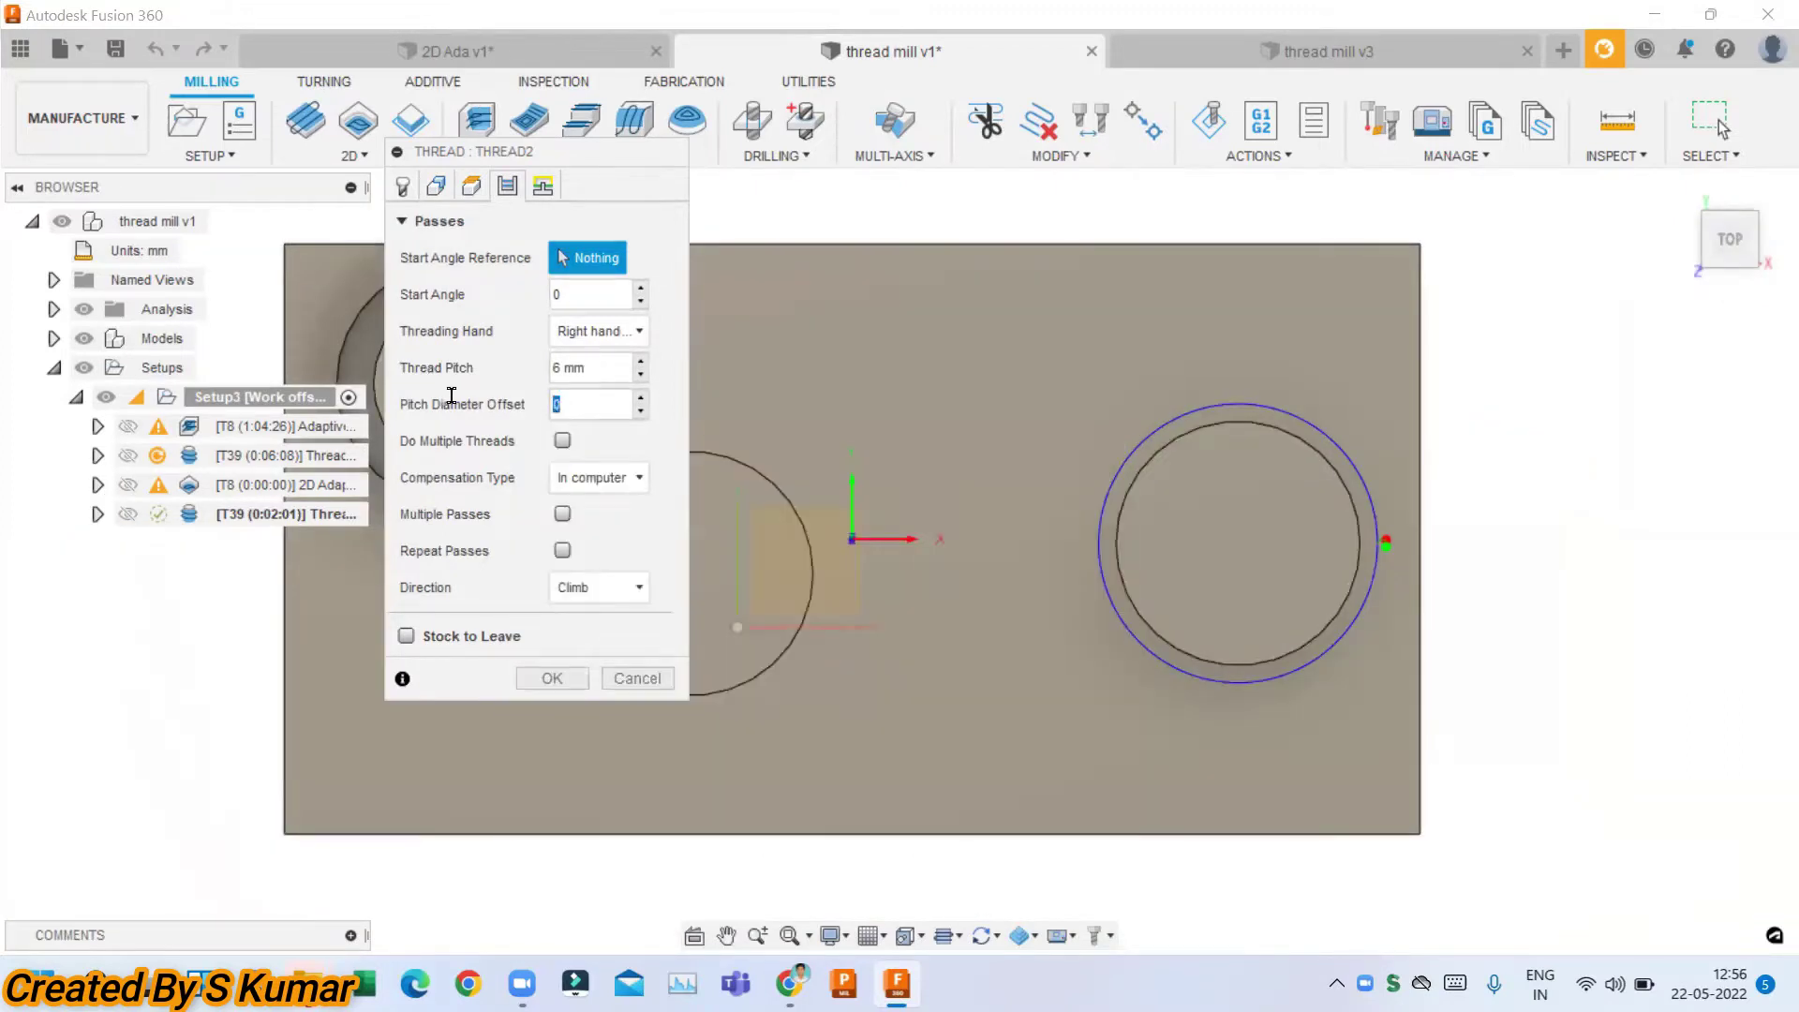
{"action": "type", "text": "5"}
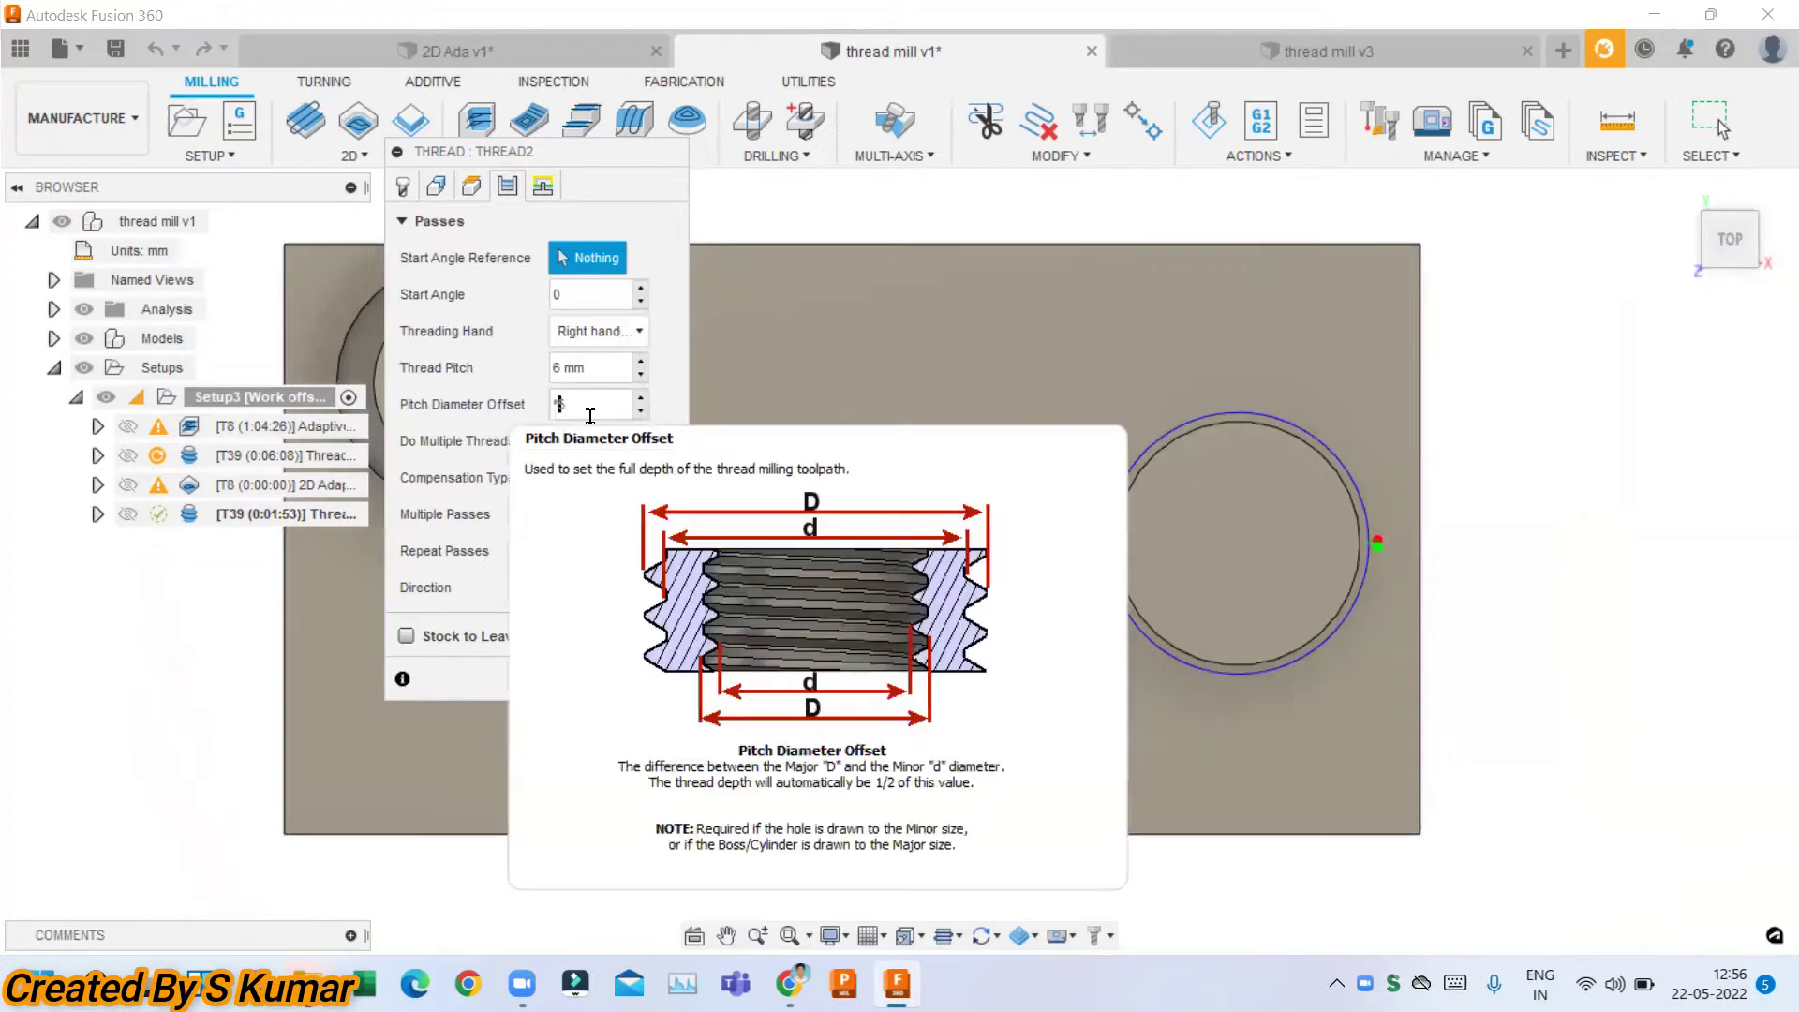
{"action": "type", "text": "-"}
{"action": "left_click_drag", "start_coordinate": [574, 402], "coordinate": [469, 415]}
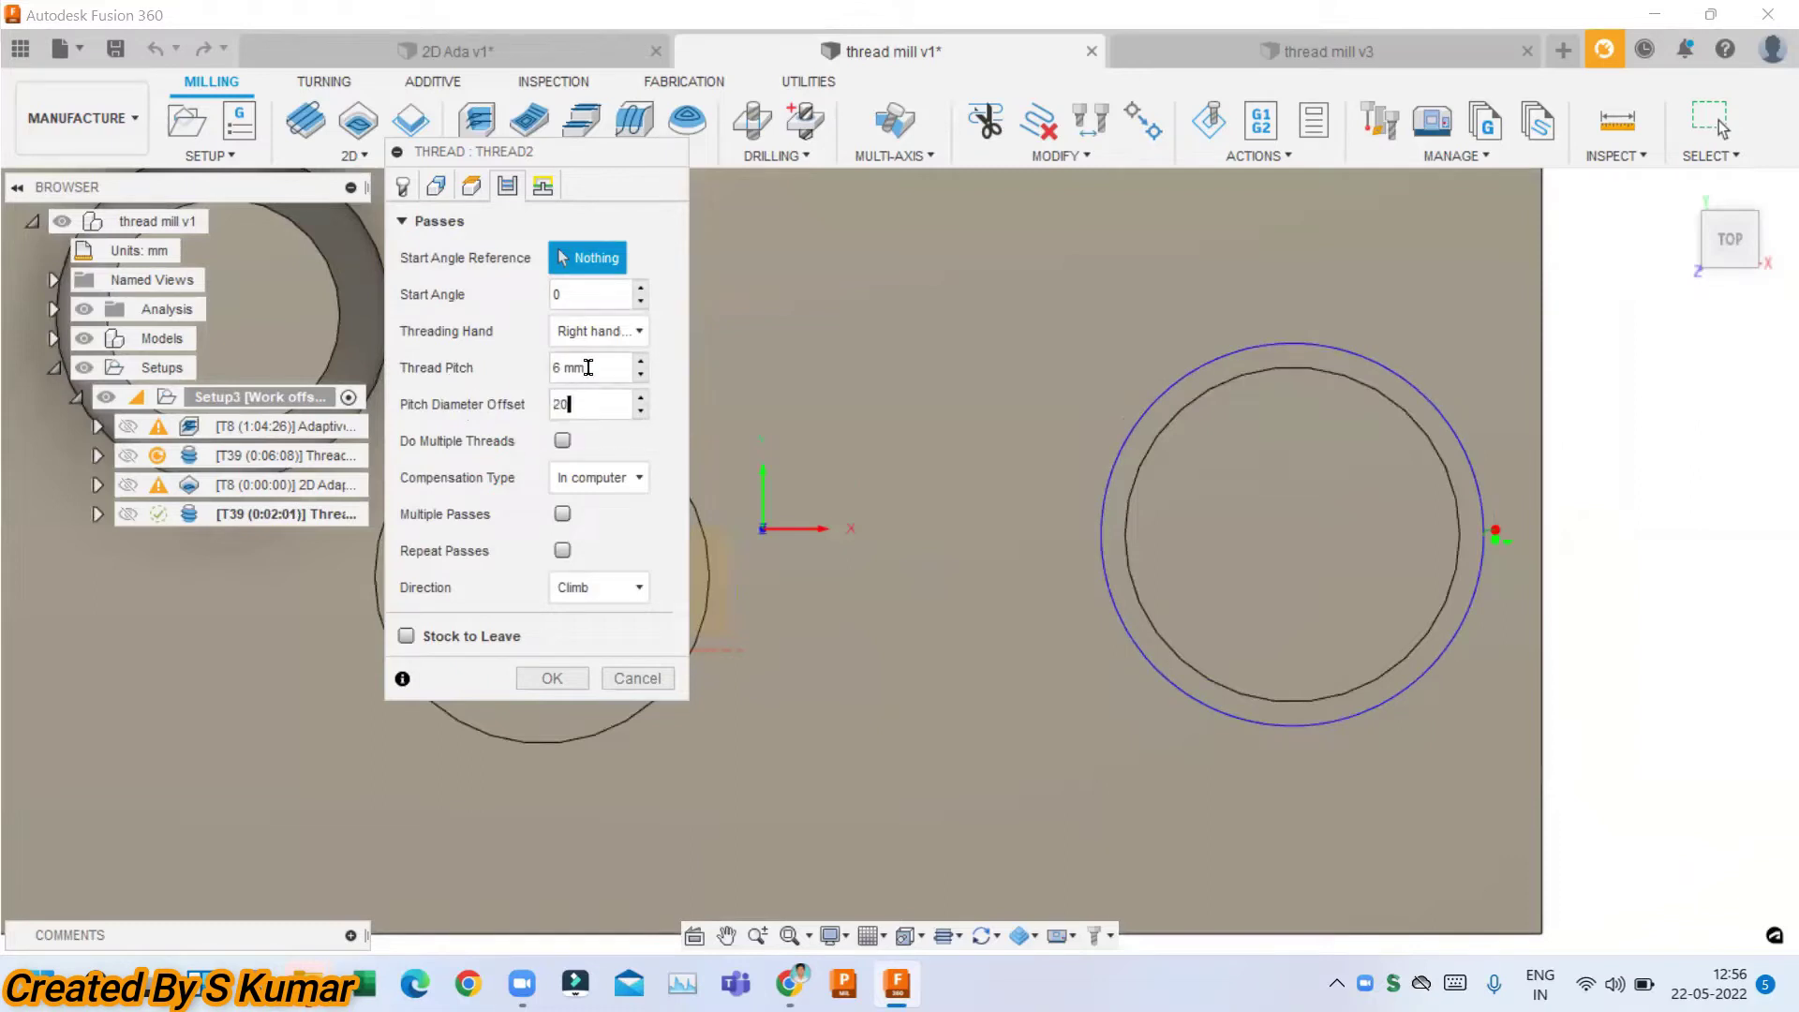
{"action": "type", "text": "20"}
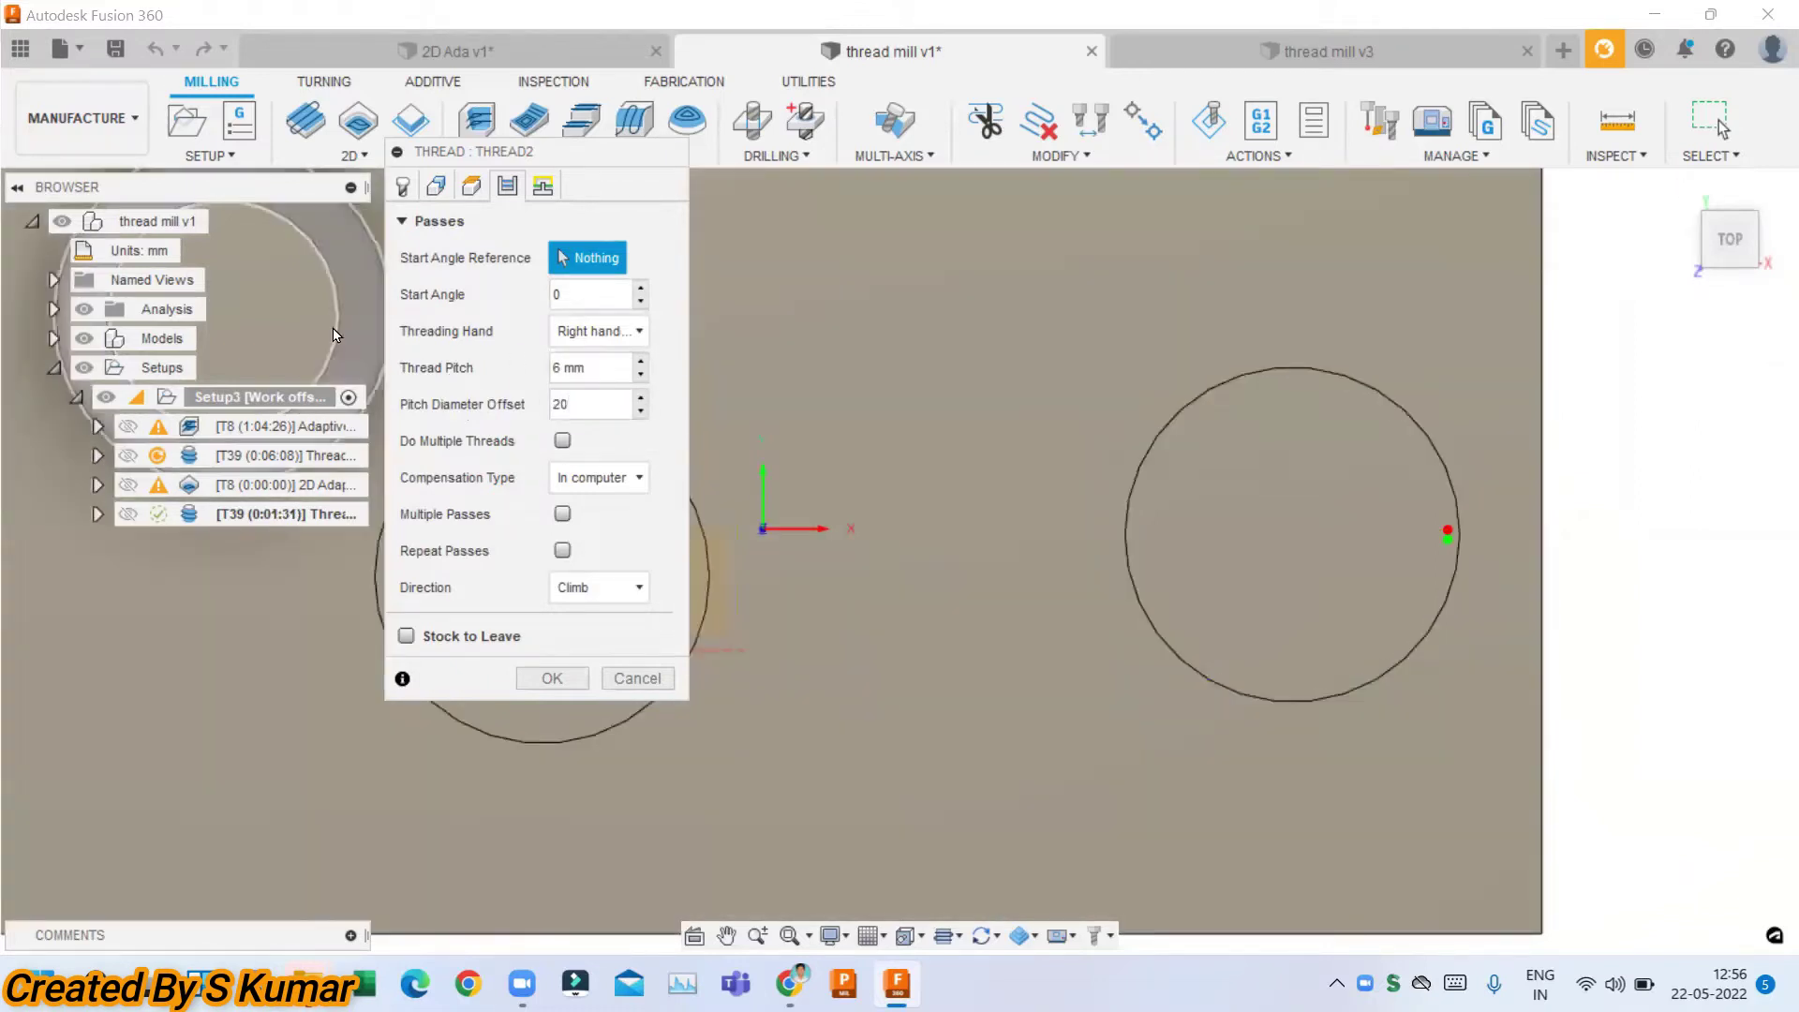
{"action": "left_click", "coordinate": [85, 337]}
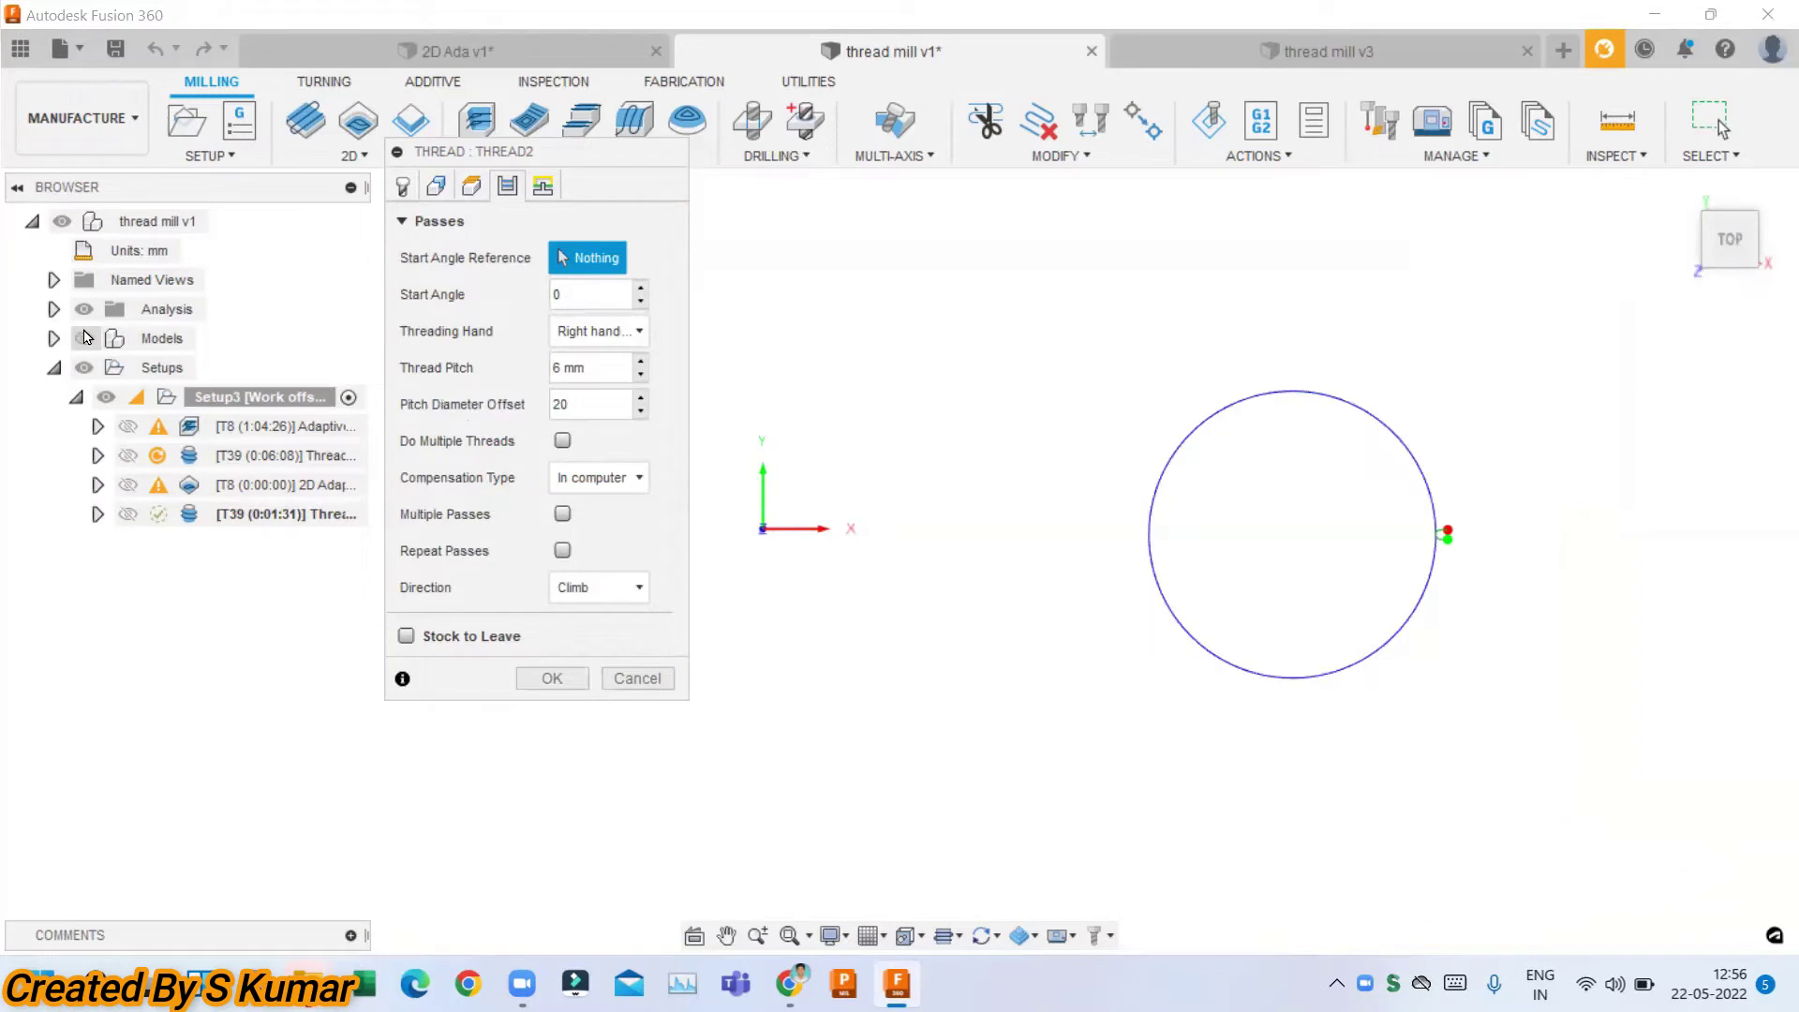
{"action": "left_click", "coordinate": [84, 338]}
{"action": "type", "text": "-20"}
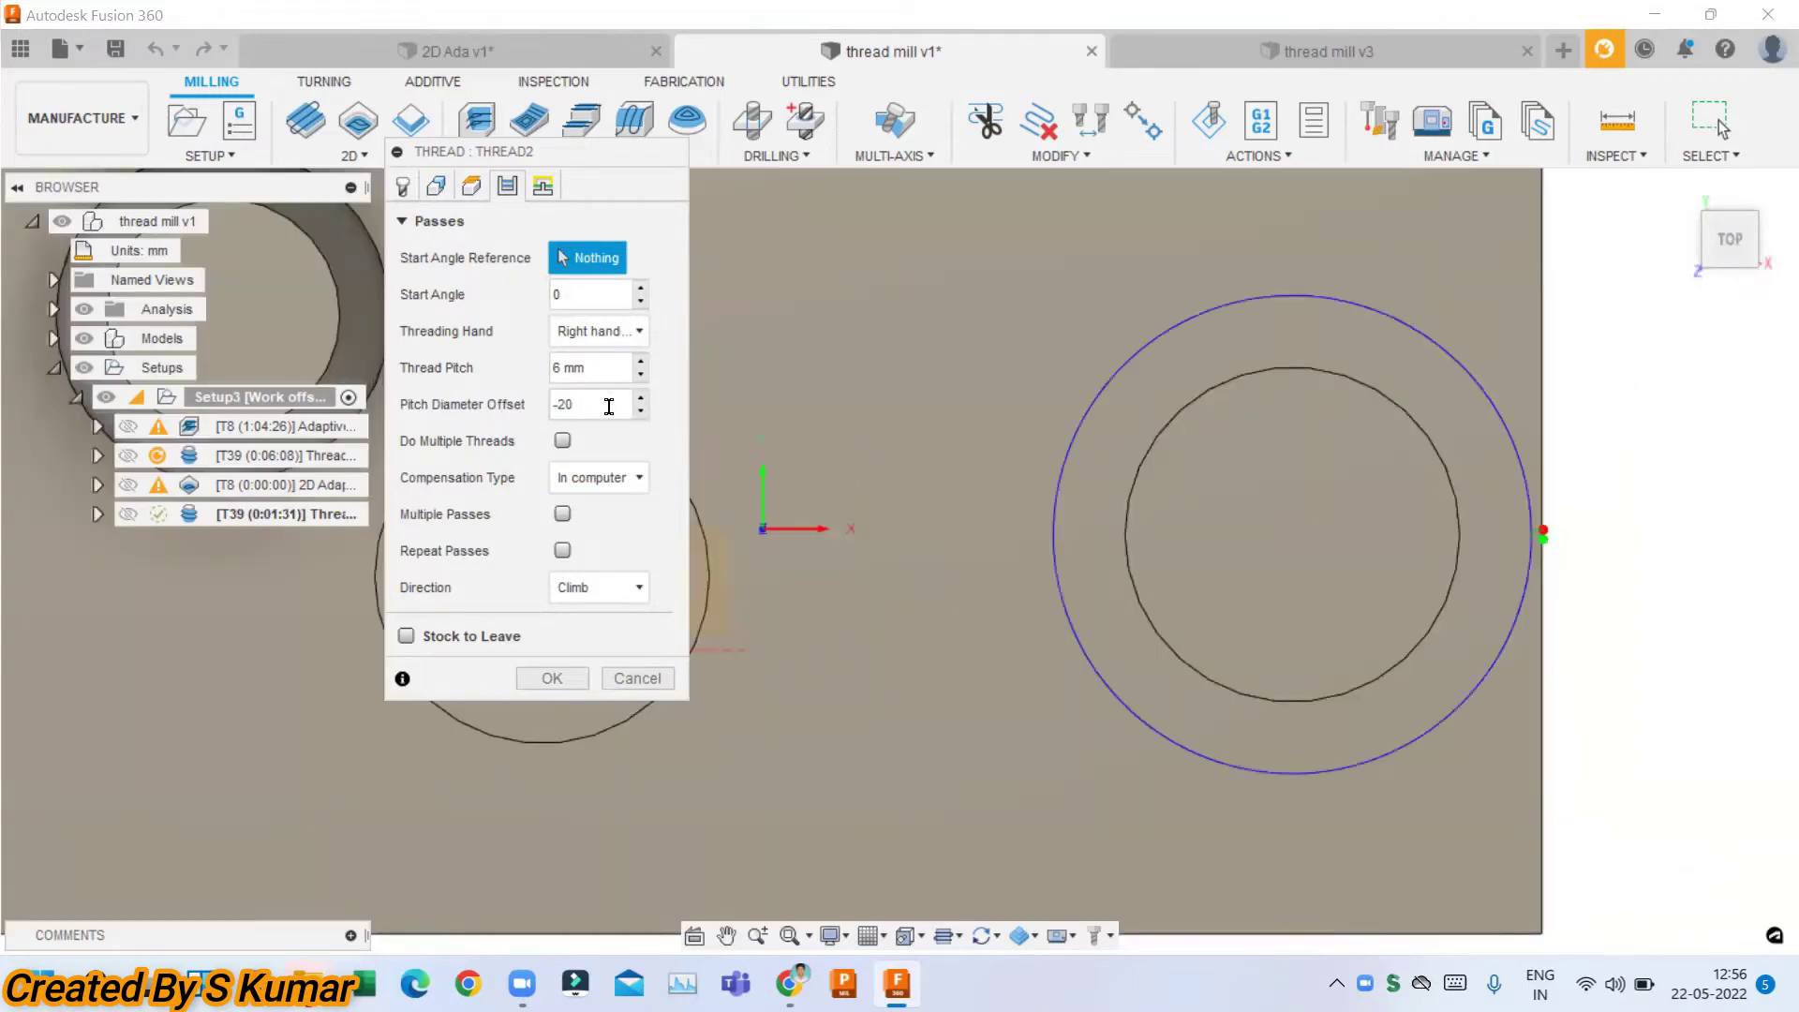
Set the pitch diameter offset to 0 and zoom in on the boss toolpath.
{"action": "key", "text": "BackSpace"}
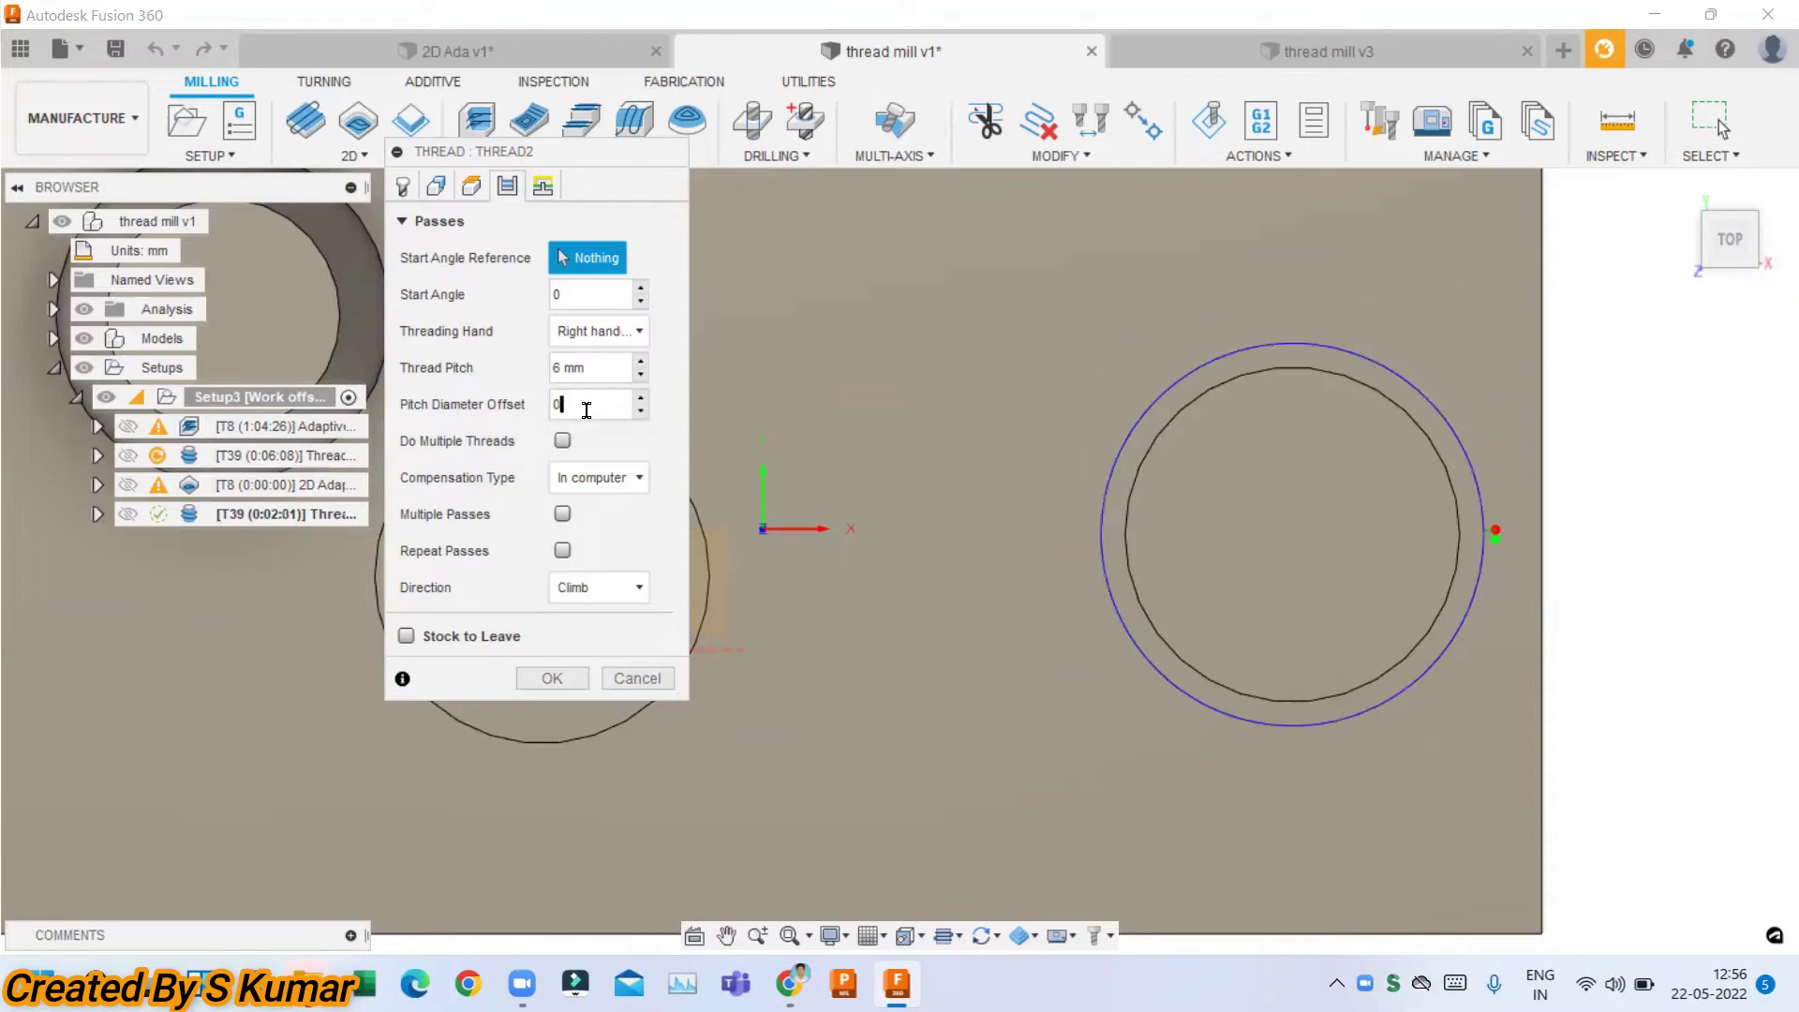
{"action": "mouse_move", "coordinate": [584, 405]}
{"action": "type", "text": "0"}
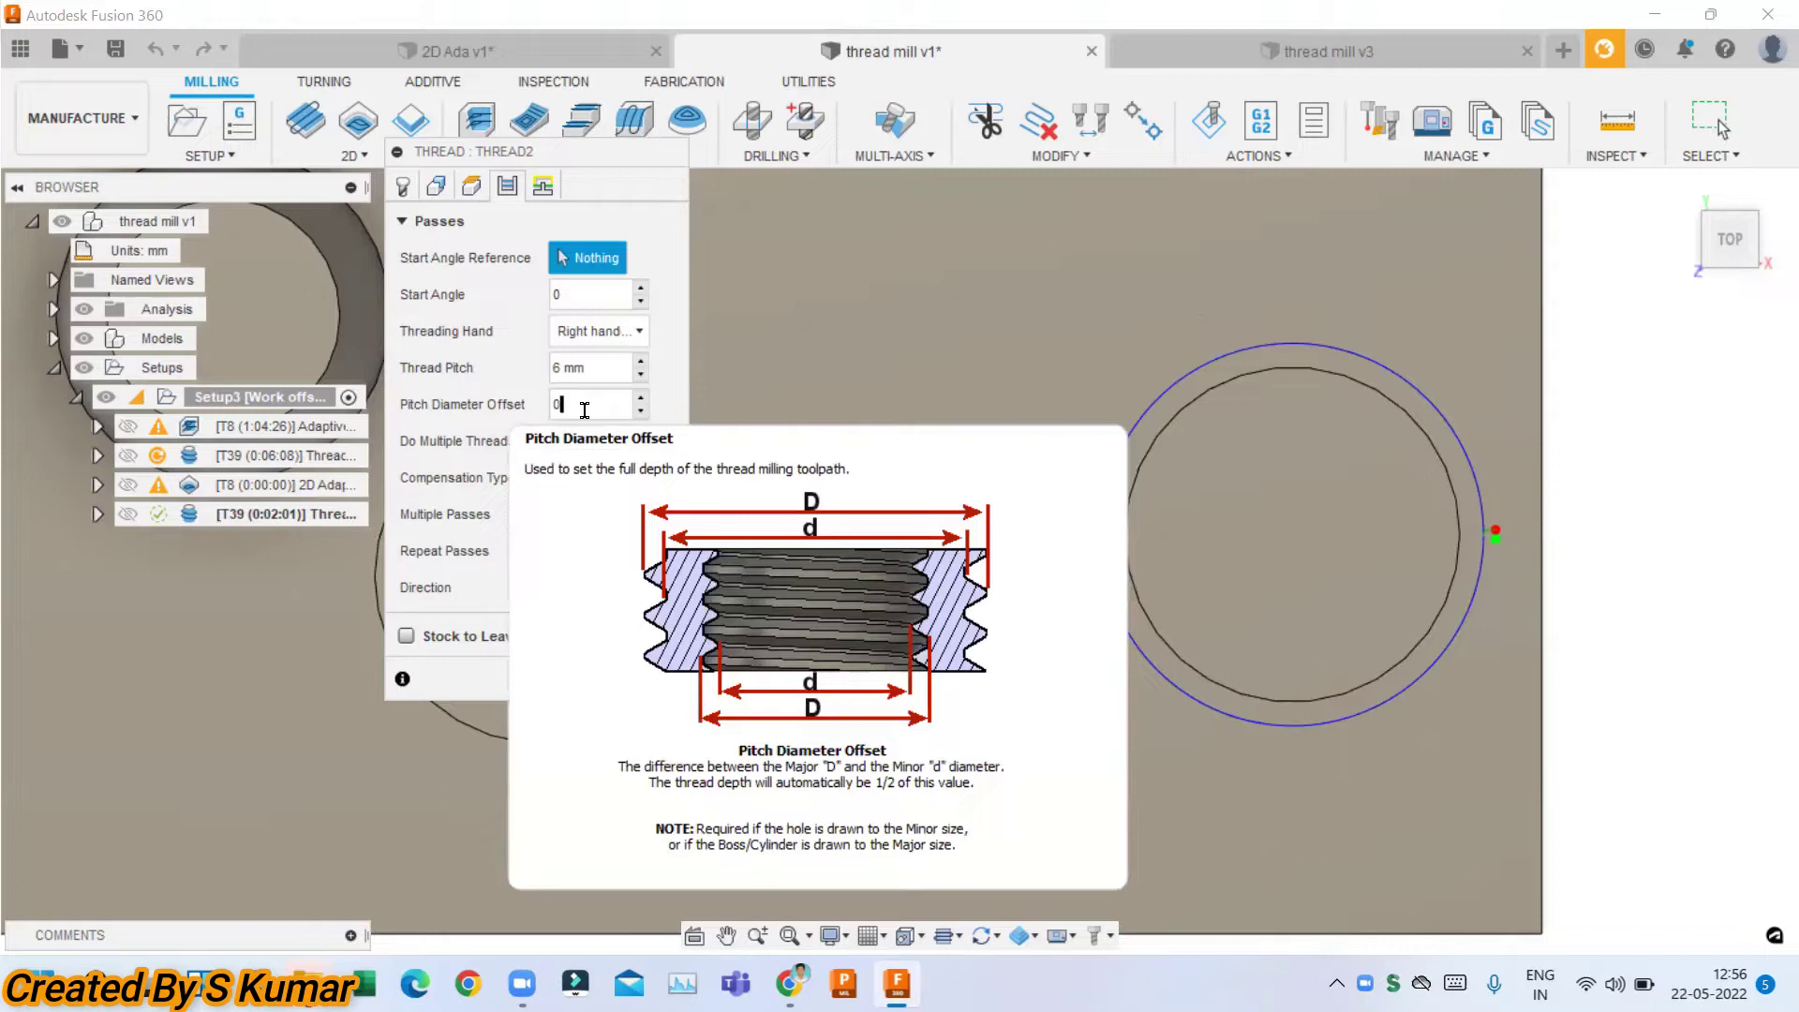
{"action": "middle_click_drag", "start_coordinate": [768, 562], "coordinate": [965, 519], "text": "shift"}
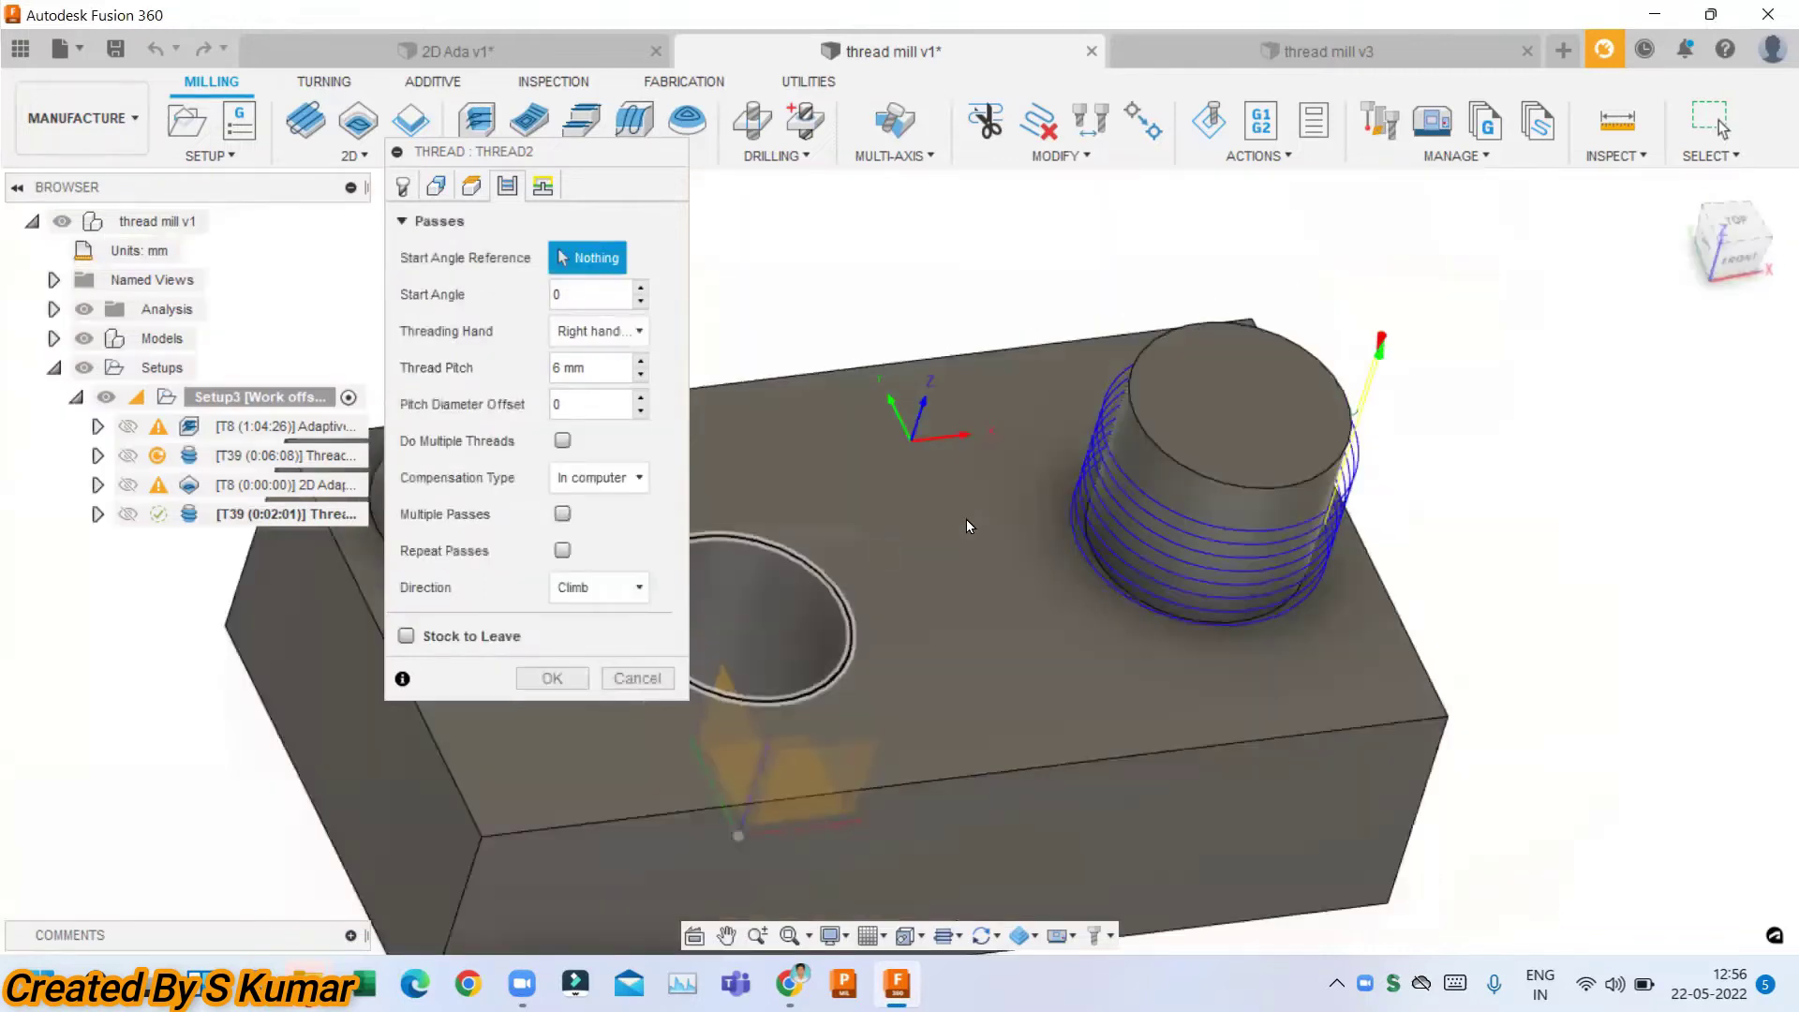
{"action": "scroll", "coordinate": [966, 519], "scroll_direction": "up", "scroll_amount": 2}
{"action": "scroll", "coordinate": [1132, 524], "scroll_direction": "up", "scroll_amount": 2}
{"action": "scroll", "coordinate": [1131, 522], "scroll_direction": "up", "scroll_amount": 1}
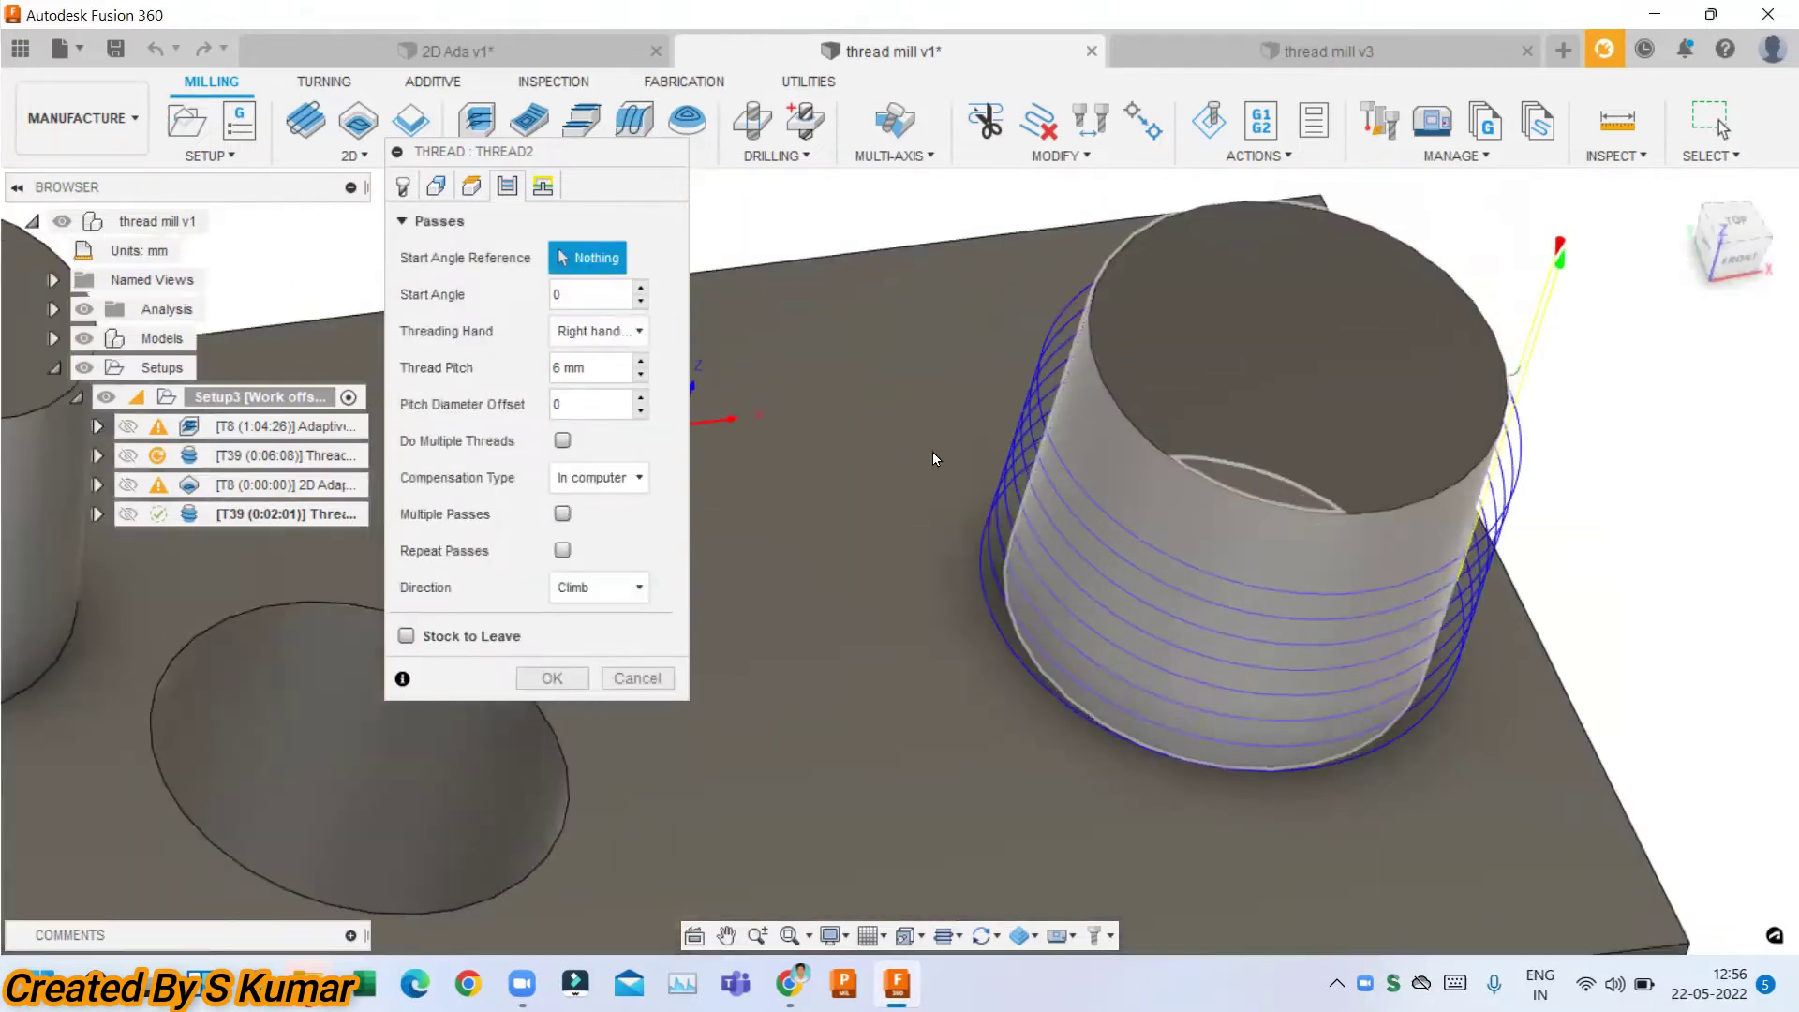
{"action": "left_click", "coordinate": [558, 406]}
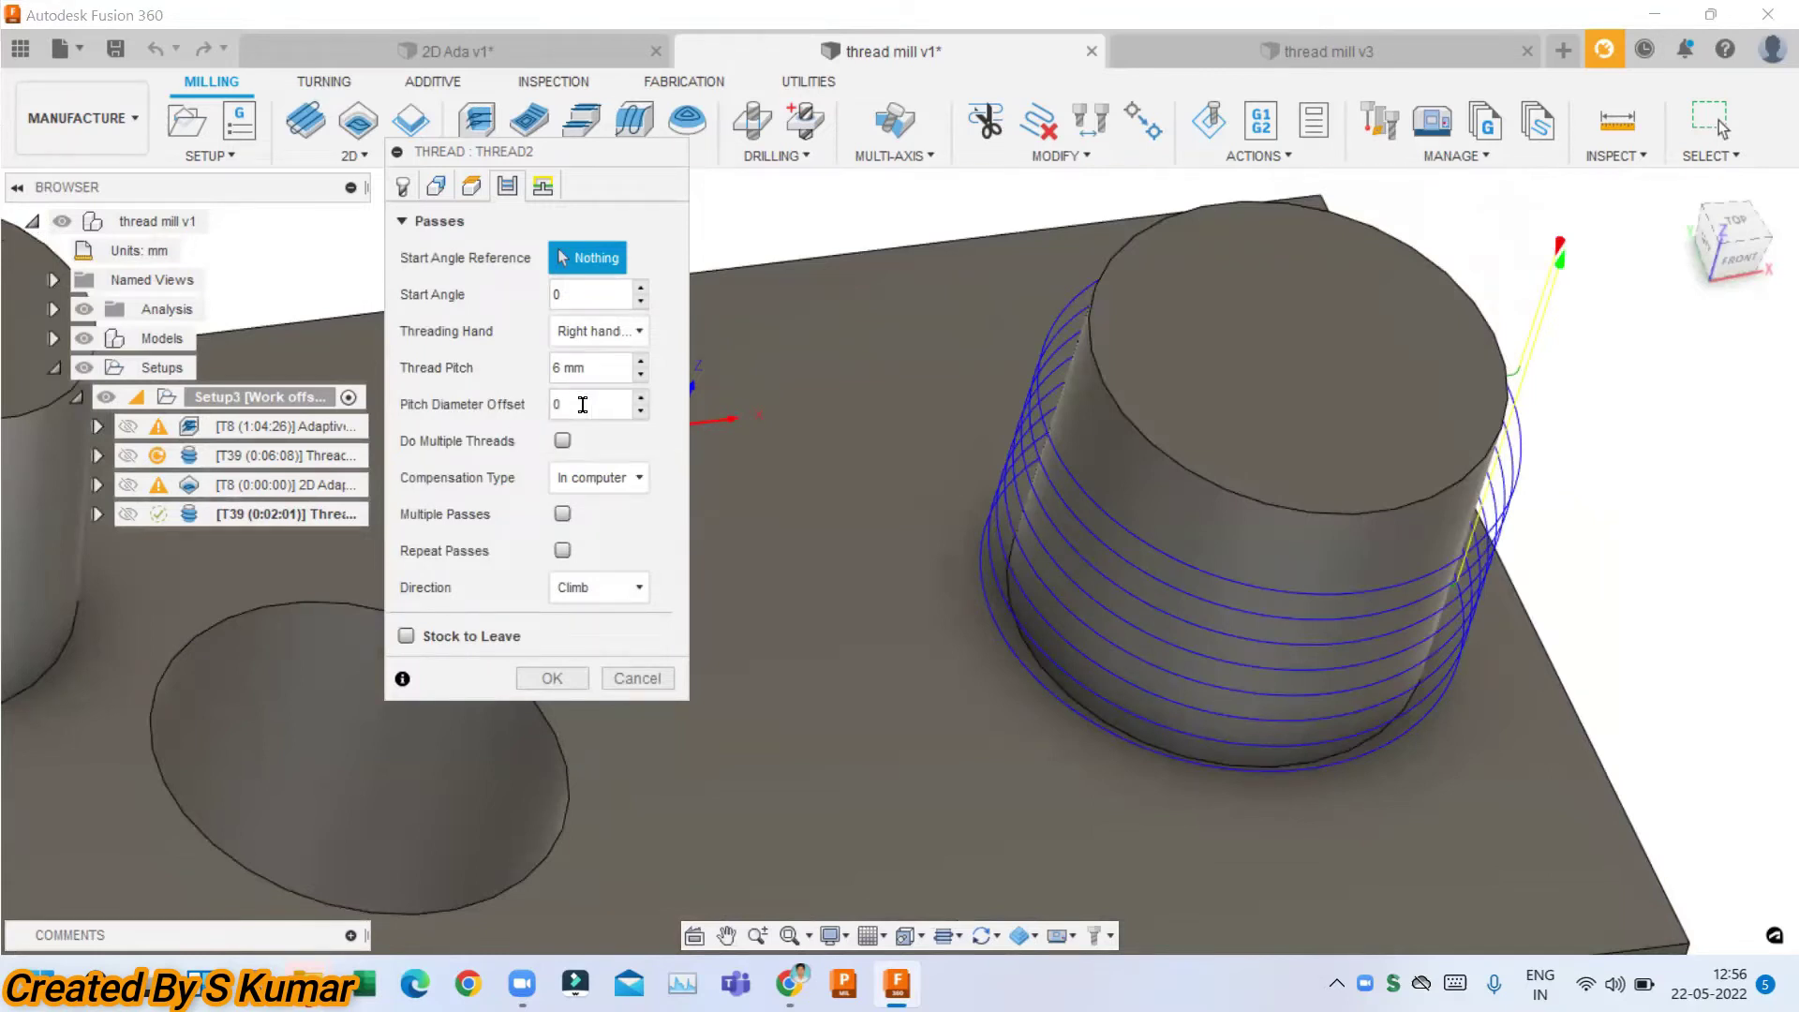
{"action": "mouse_move", "coordinate": [562, 440]}
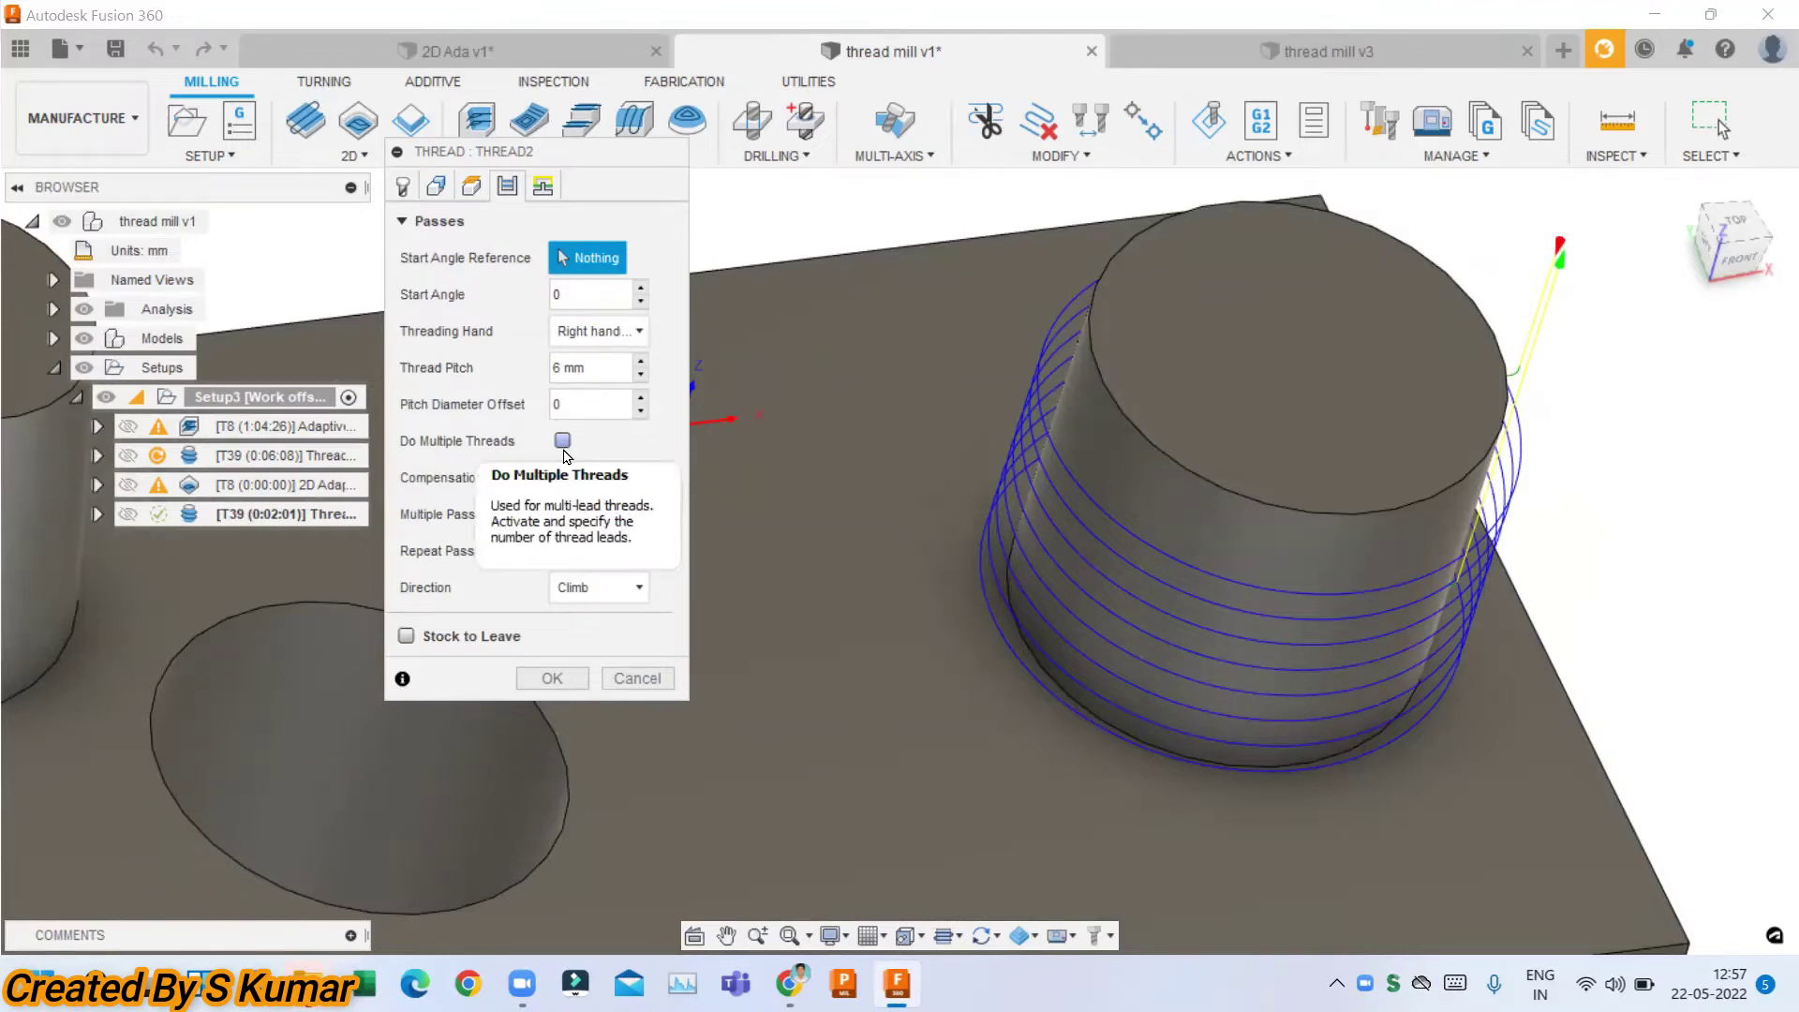
{"action": "left_click", "coordinate": [562, 440]}
{"action": "double_click", "coordinate": [573, 475]}
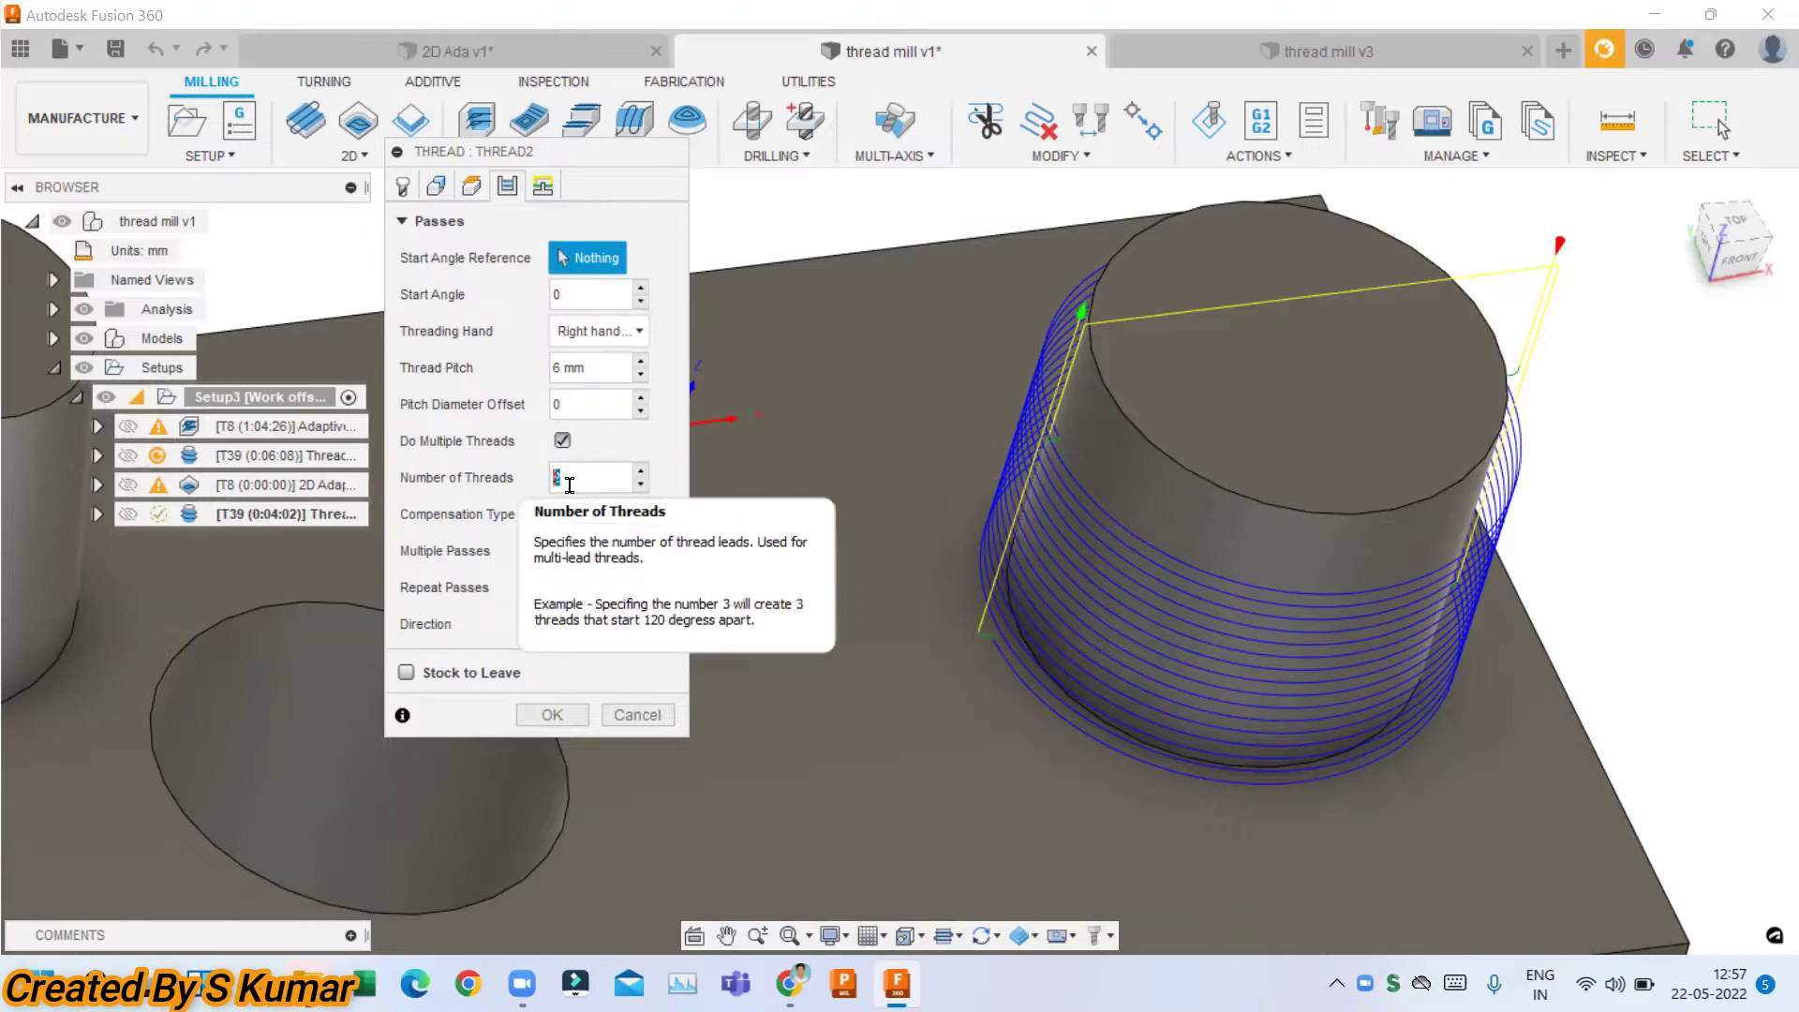
{"action": "left_click", "coordinate": [564, 442]}
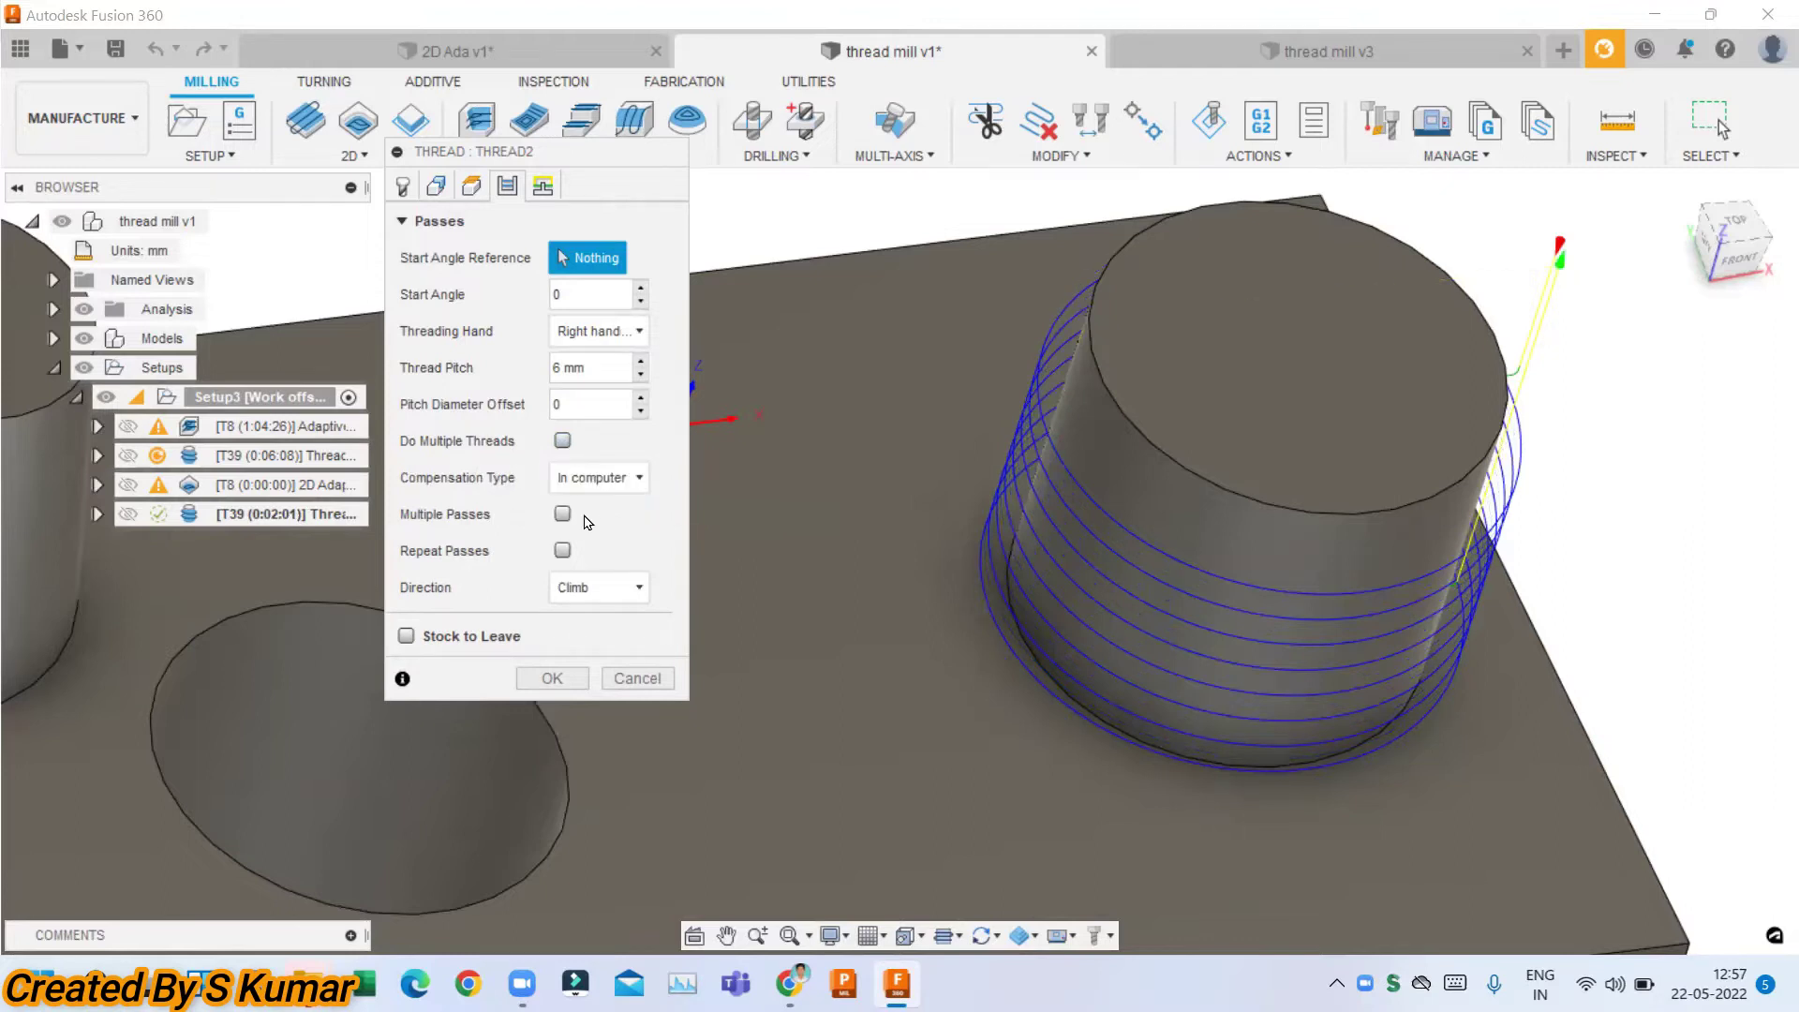
{"action": "left_click", "coordinate": [594, 487]}
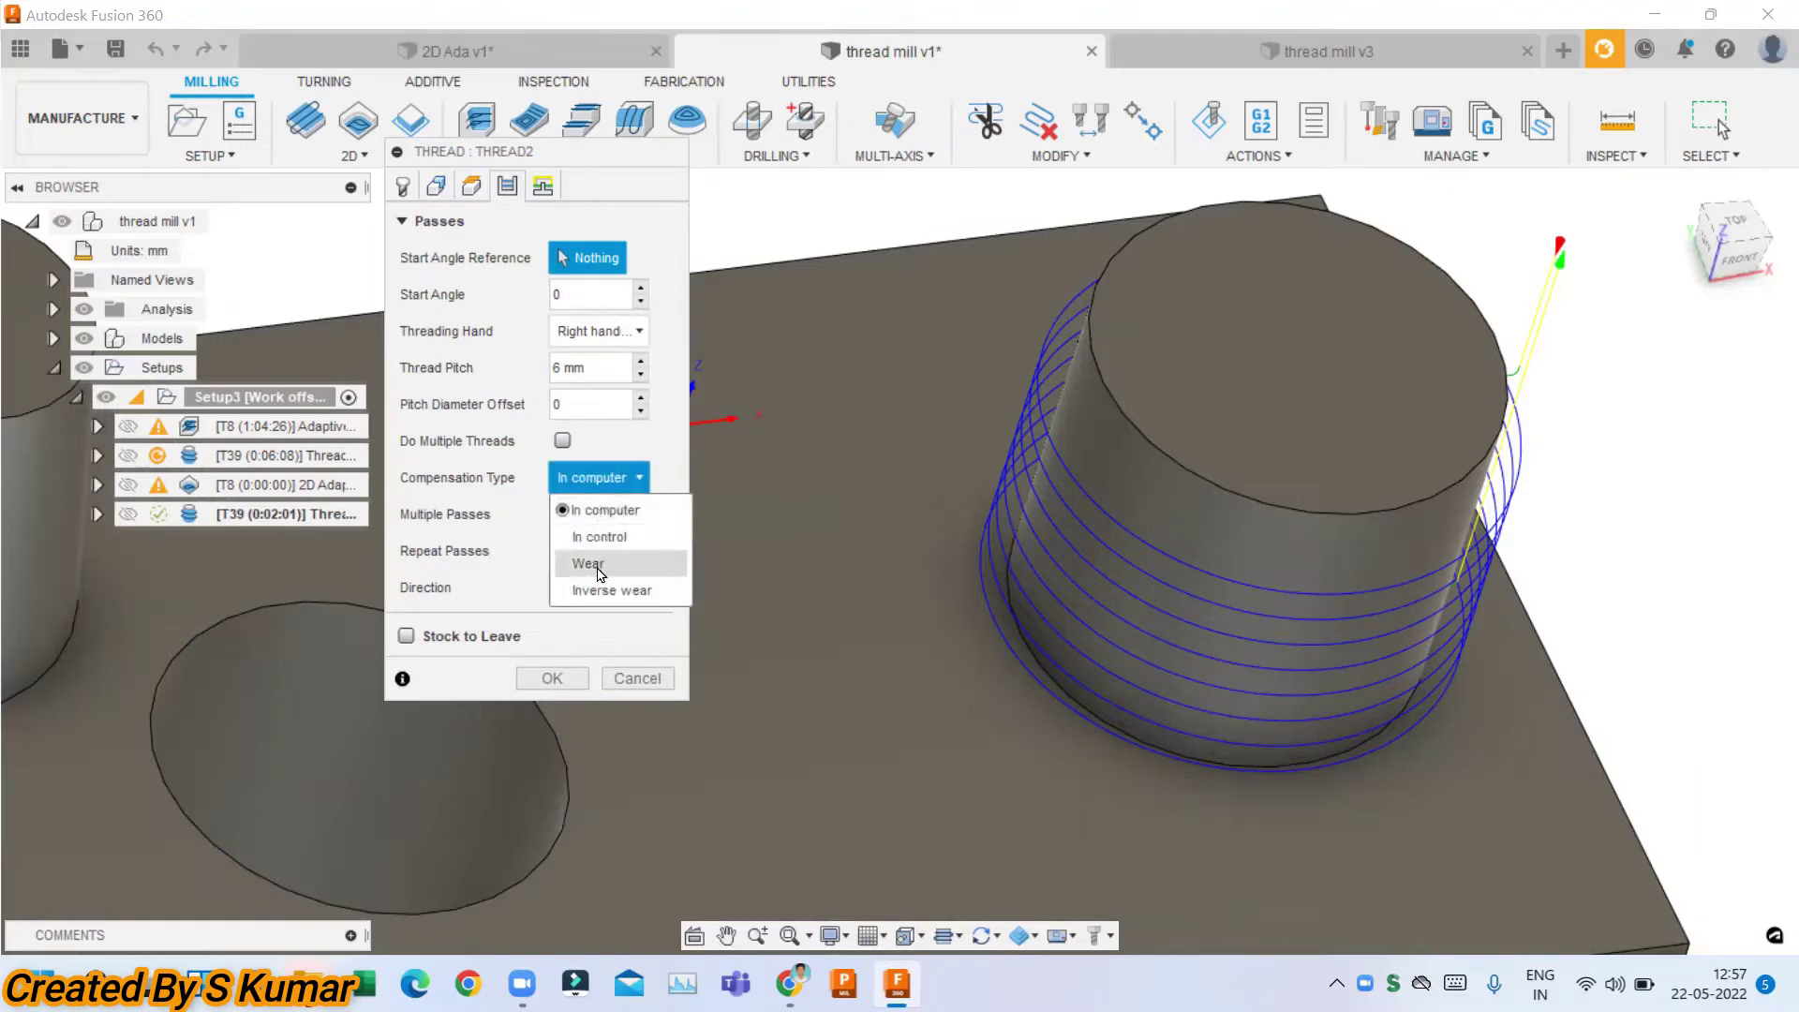
Keep In computer compensation and try multiple passes with 5 stepovers and stepover 1.
{"action": "left_click", "coordinate": [666, 466]}
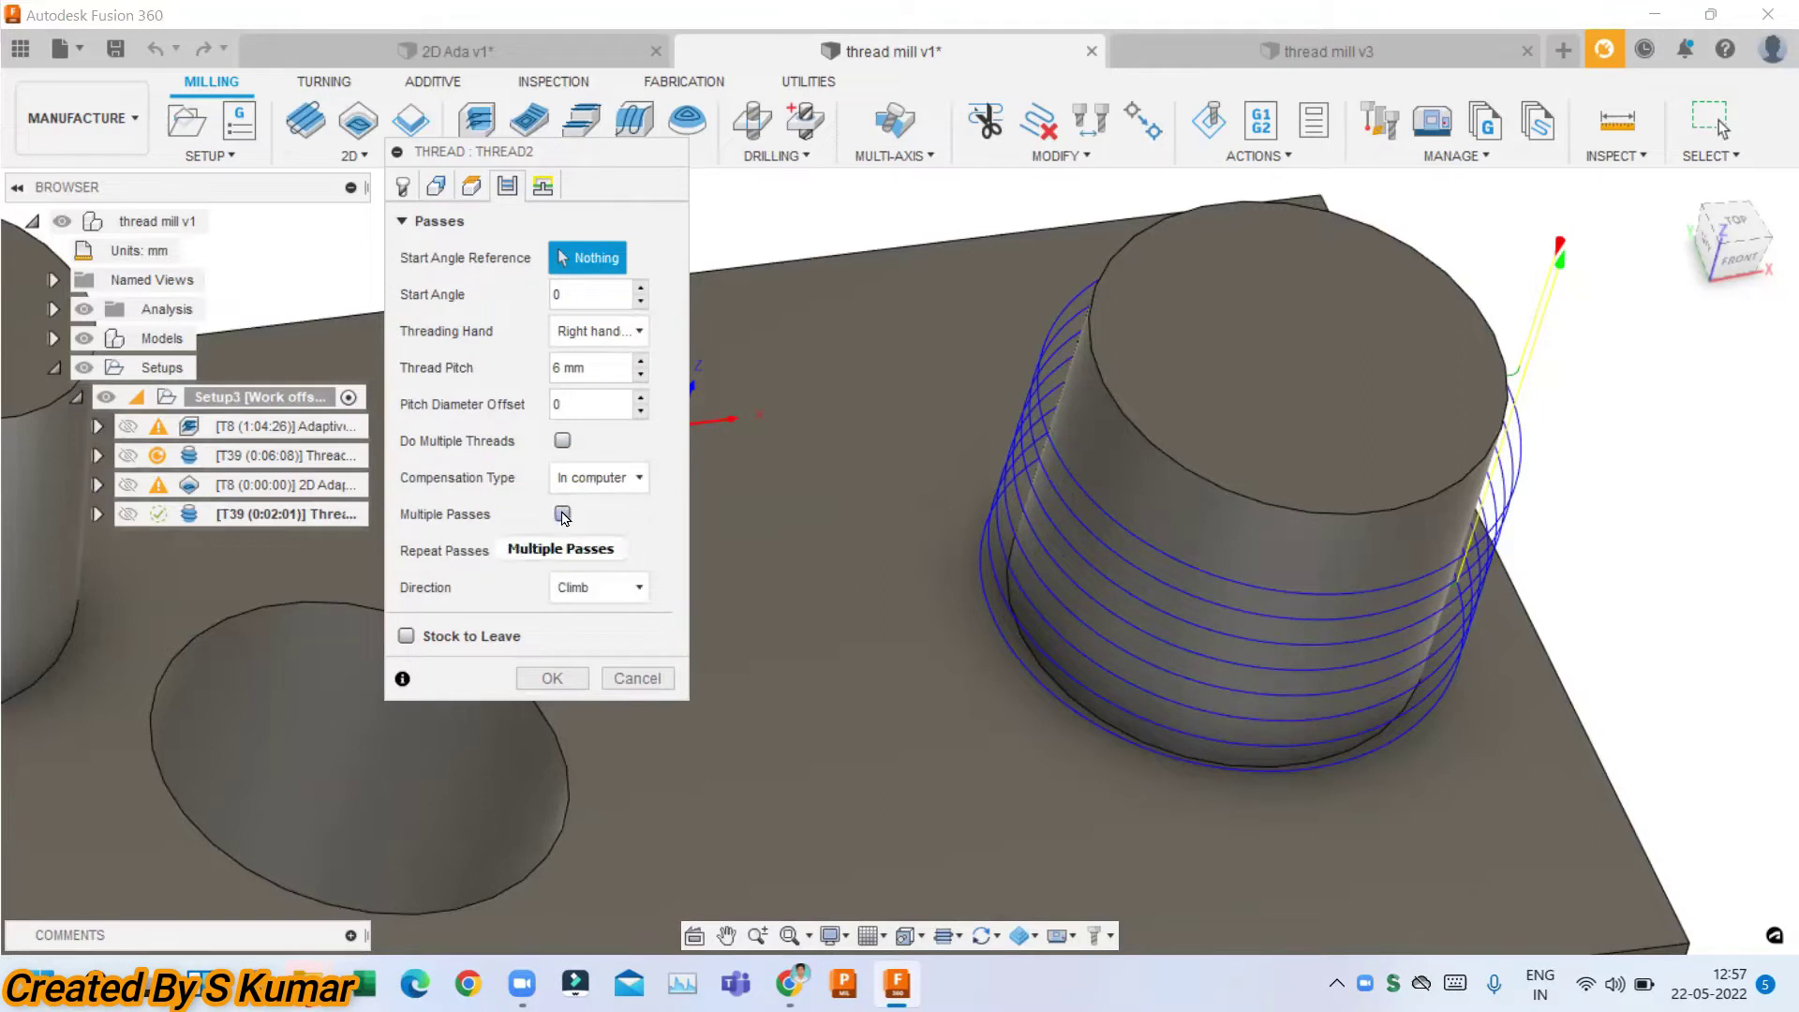
{"action": "left_click", "coordinate": [562, 514]}
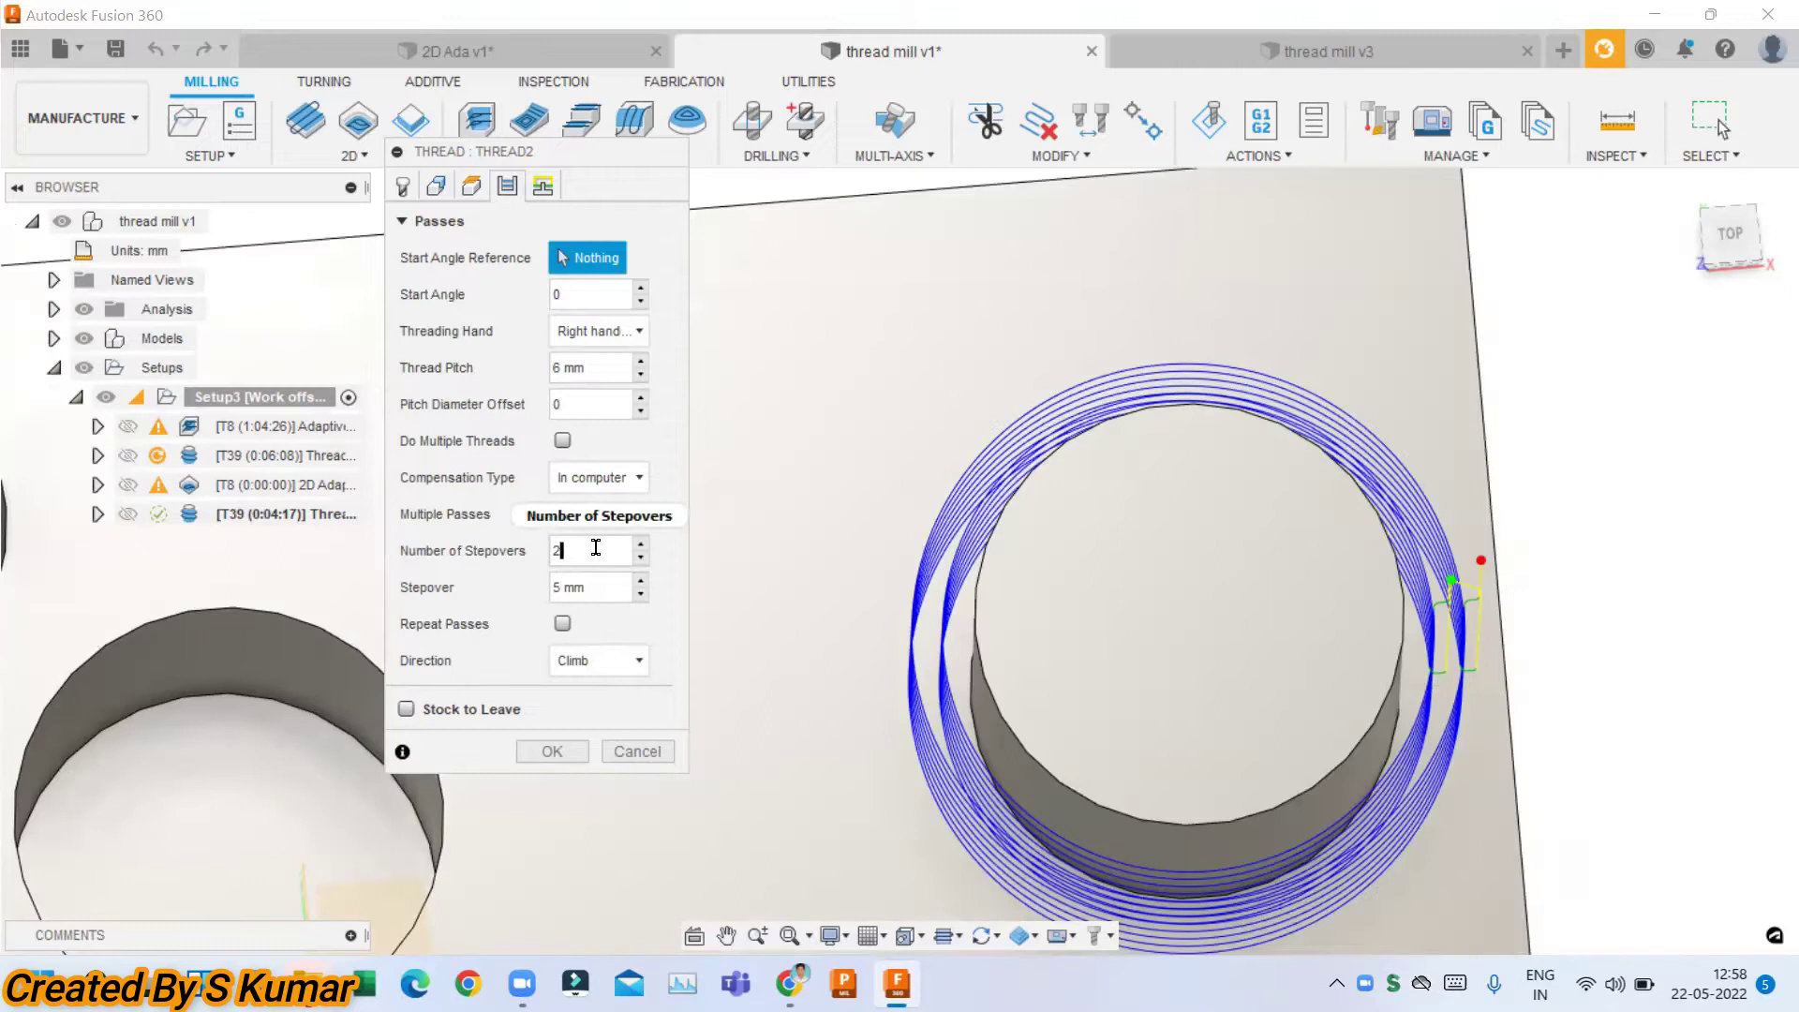
{"action": "double_click", "coordinate": [565, 541]}
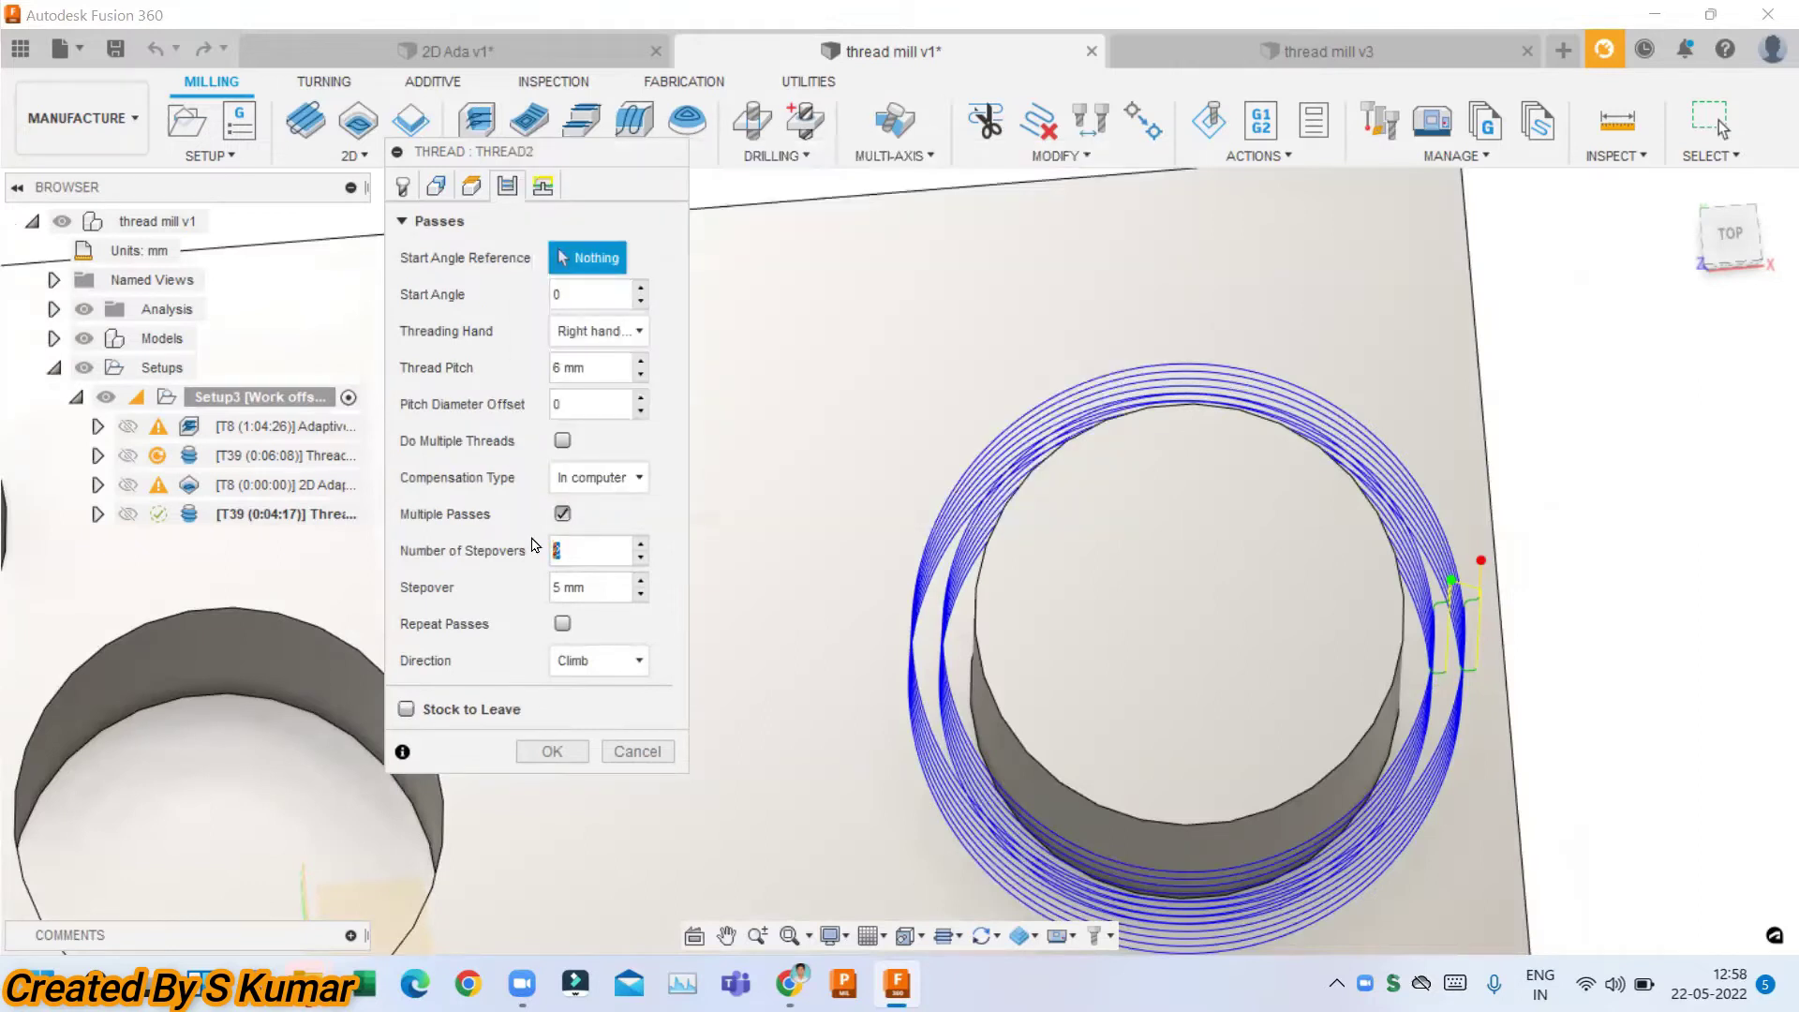
{"action": "left_click", "coordinate": [613, 585]}
{"action": "left_click_drag", "start_coordinate": [613, 585], "coordinate": [505, 583]}
{"action": "type", "text": "1"}
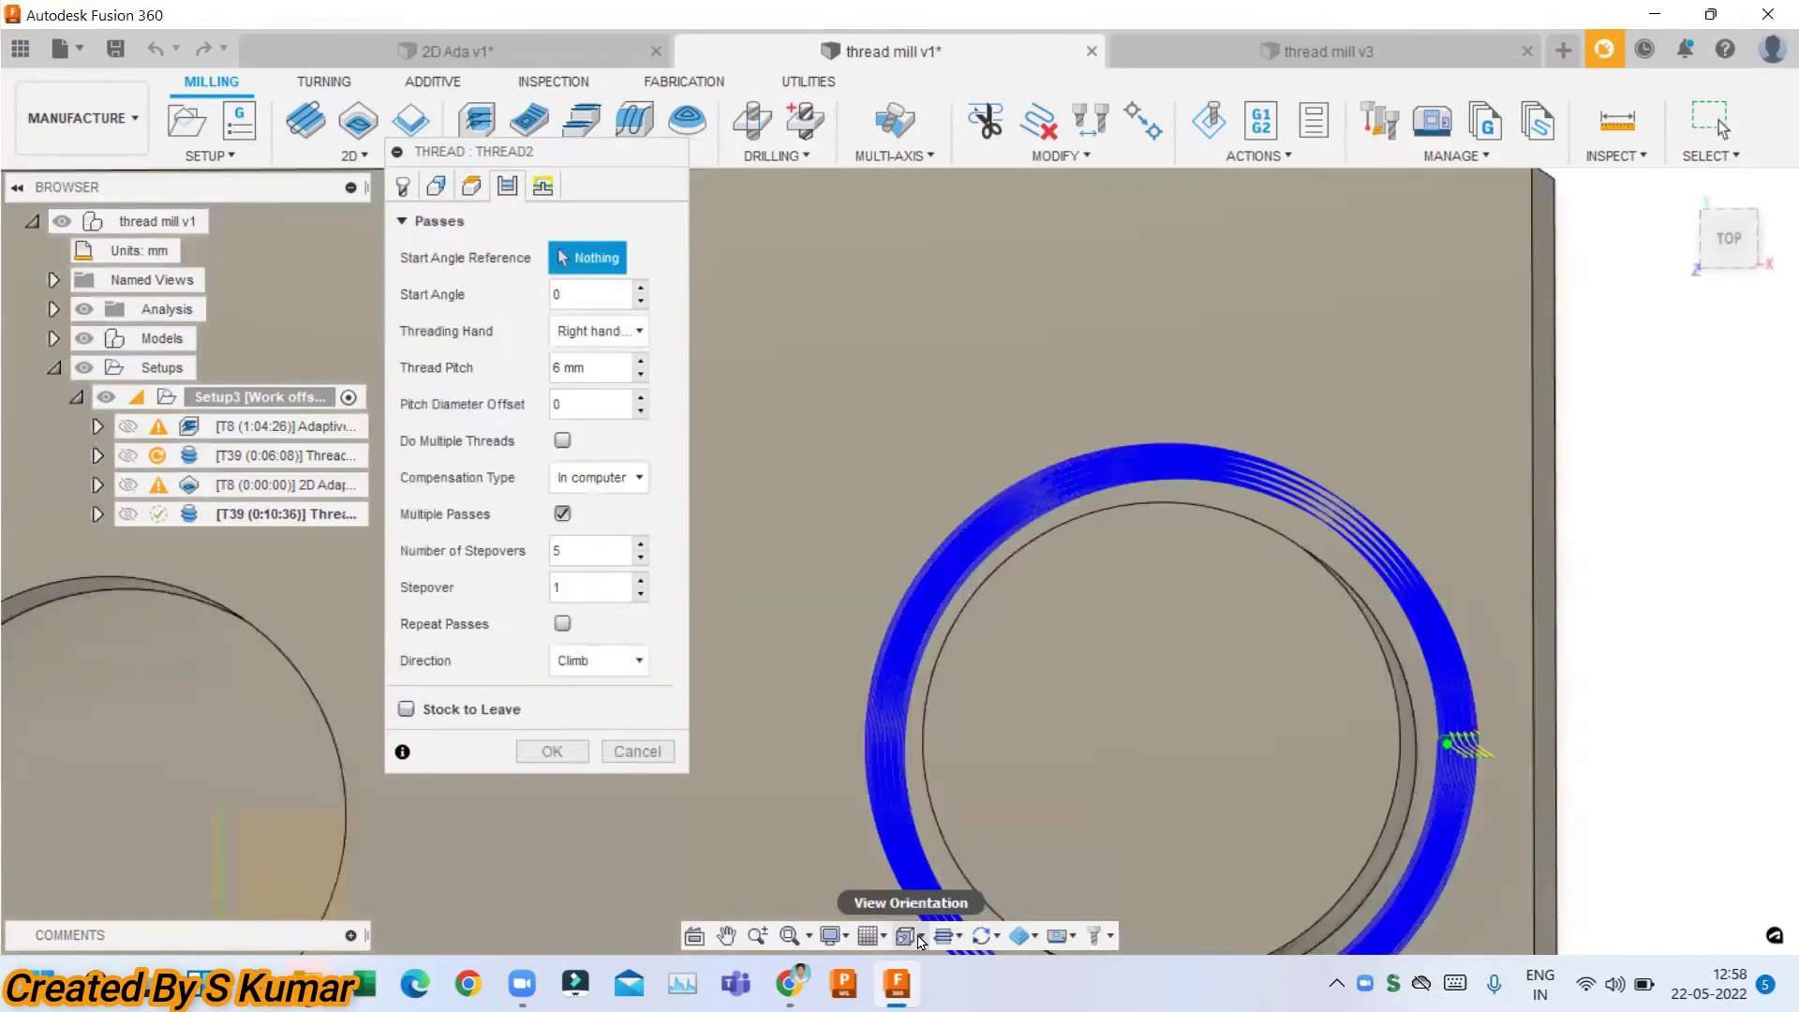
Preview from the top, then clear multiple and repeat passes and keep Climb direction.
{"action": "left_click", "coordinate": [909, 935]}
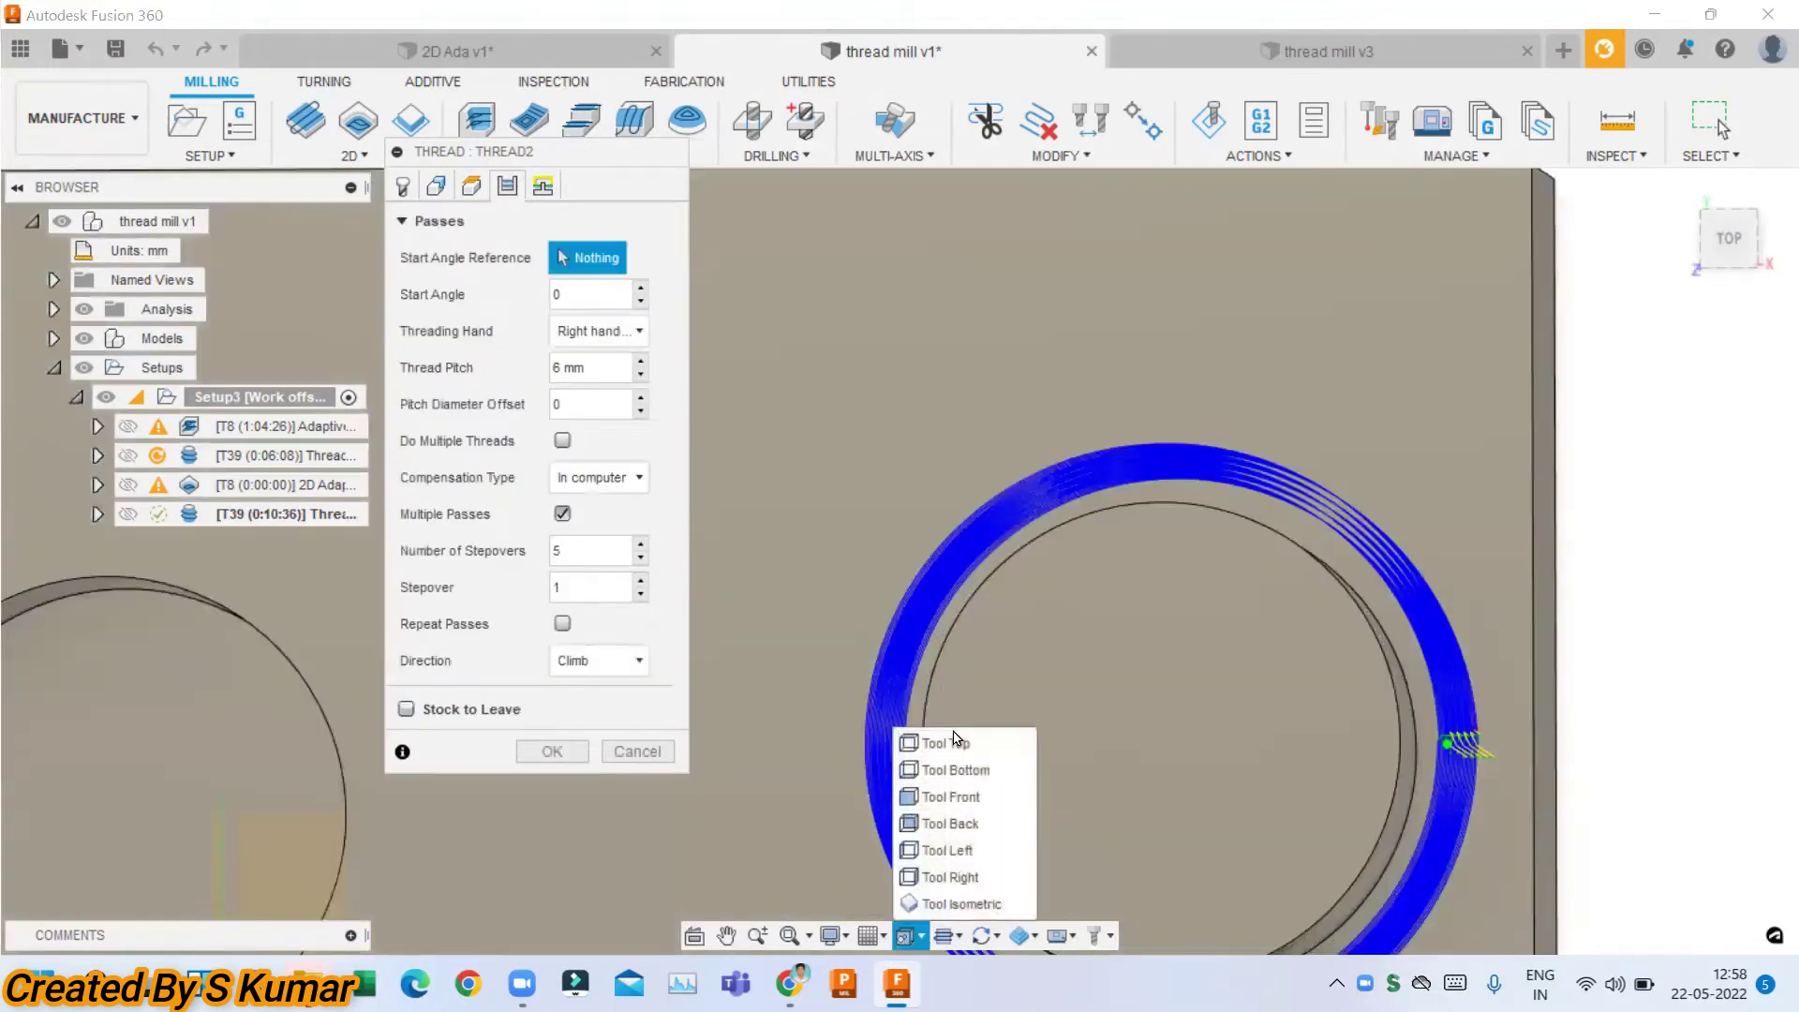
{"action": "left_click", "coordinate": [980, 747]}
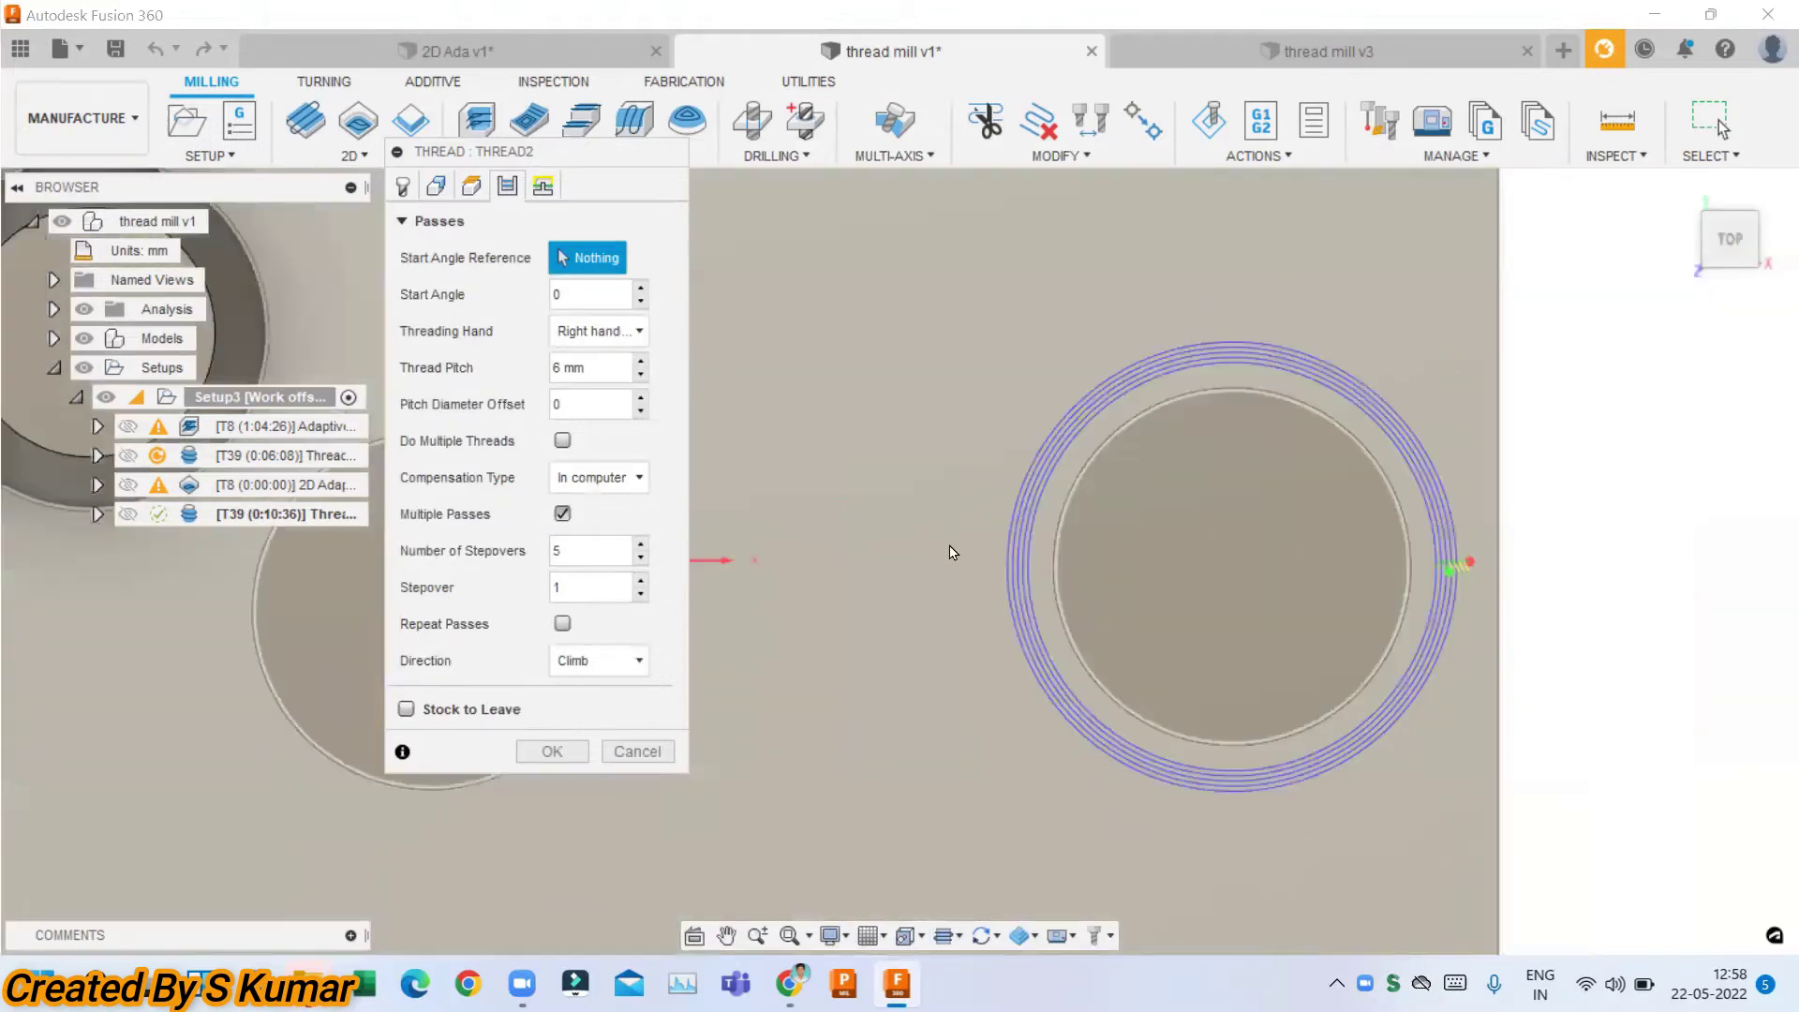
{"action": "middle_click_drag", "start_coordinate": [969, 505], "coordinate": [991, 750], "text": "shift"}
{"action": "middle_click_drag", "start_coordinate": [721, 427], "coordinate": [600, 545], "text": "shift"}
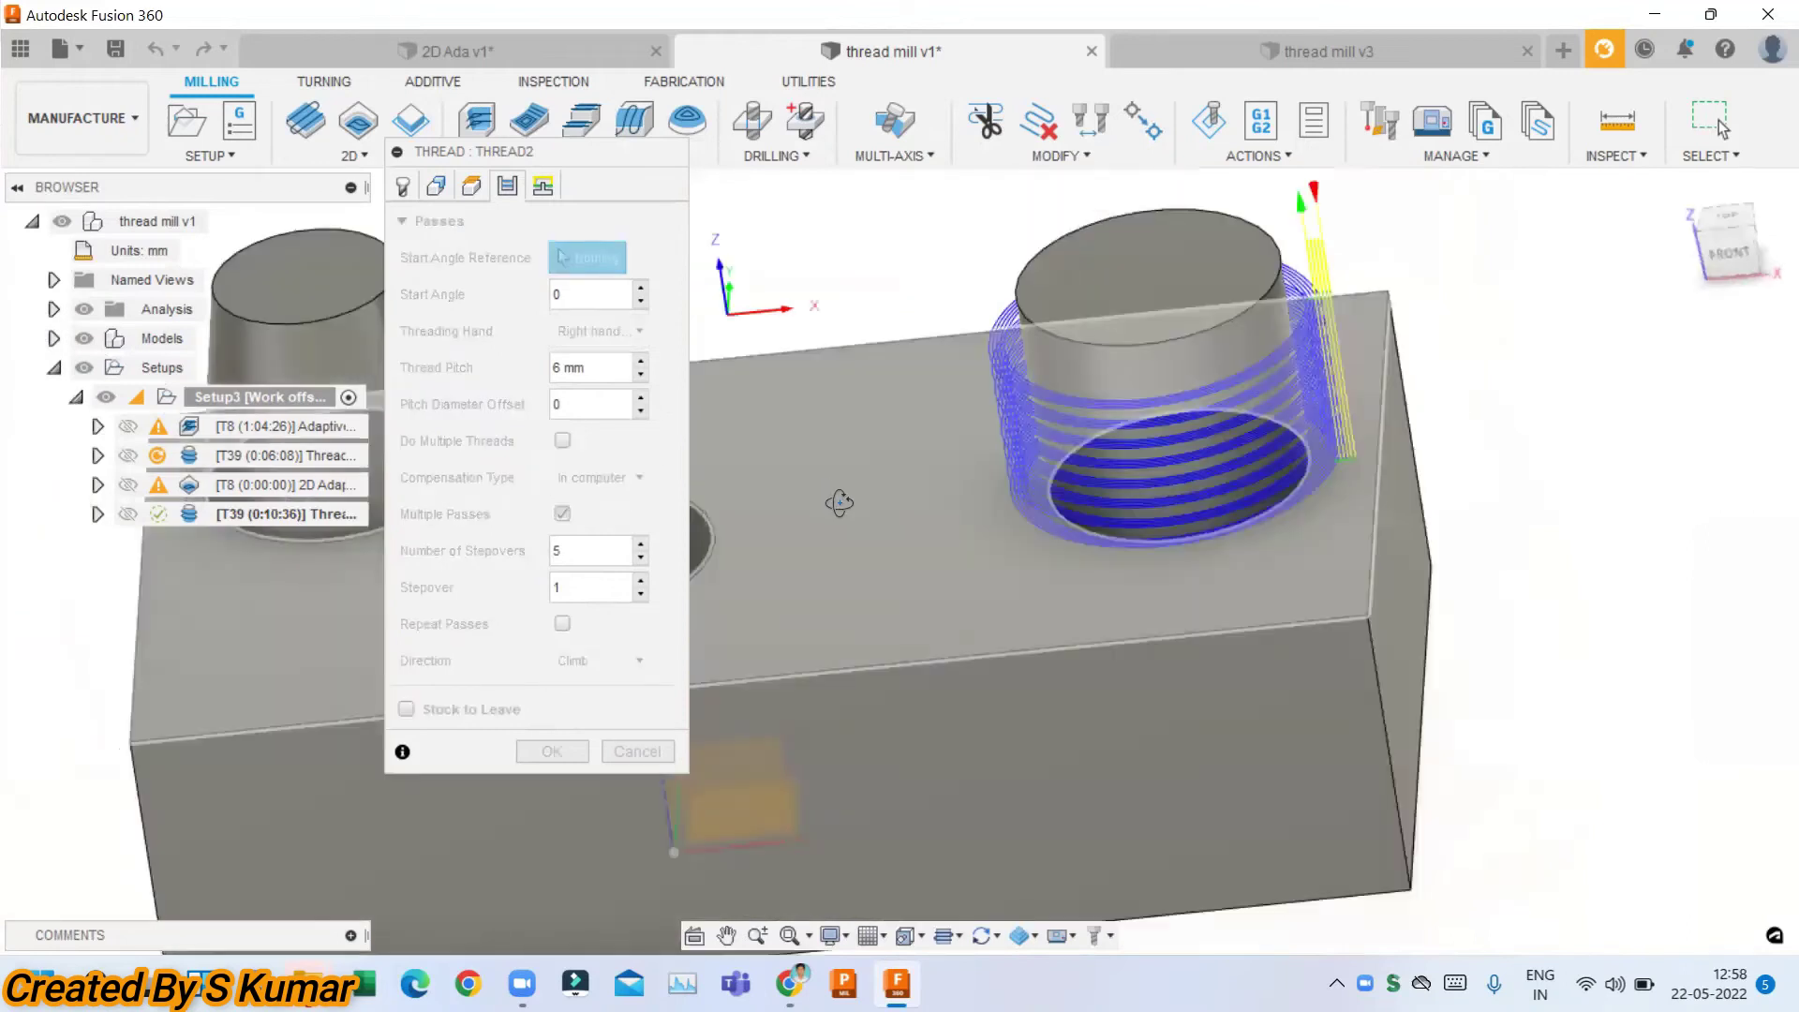
{"action": "left_click", "coordinate": [563, 514]}
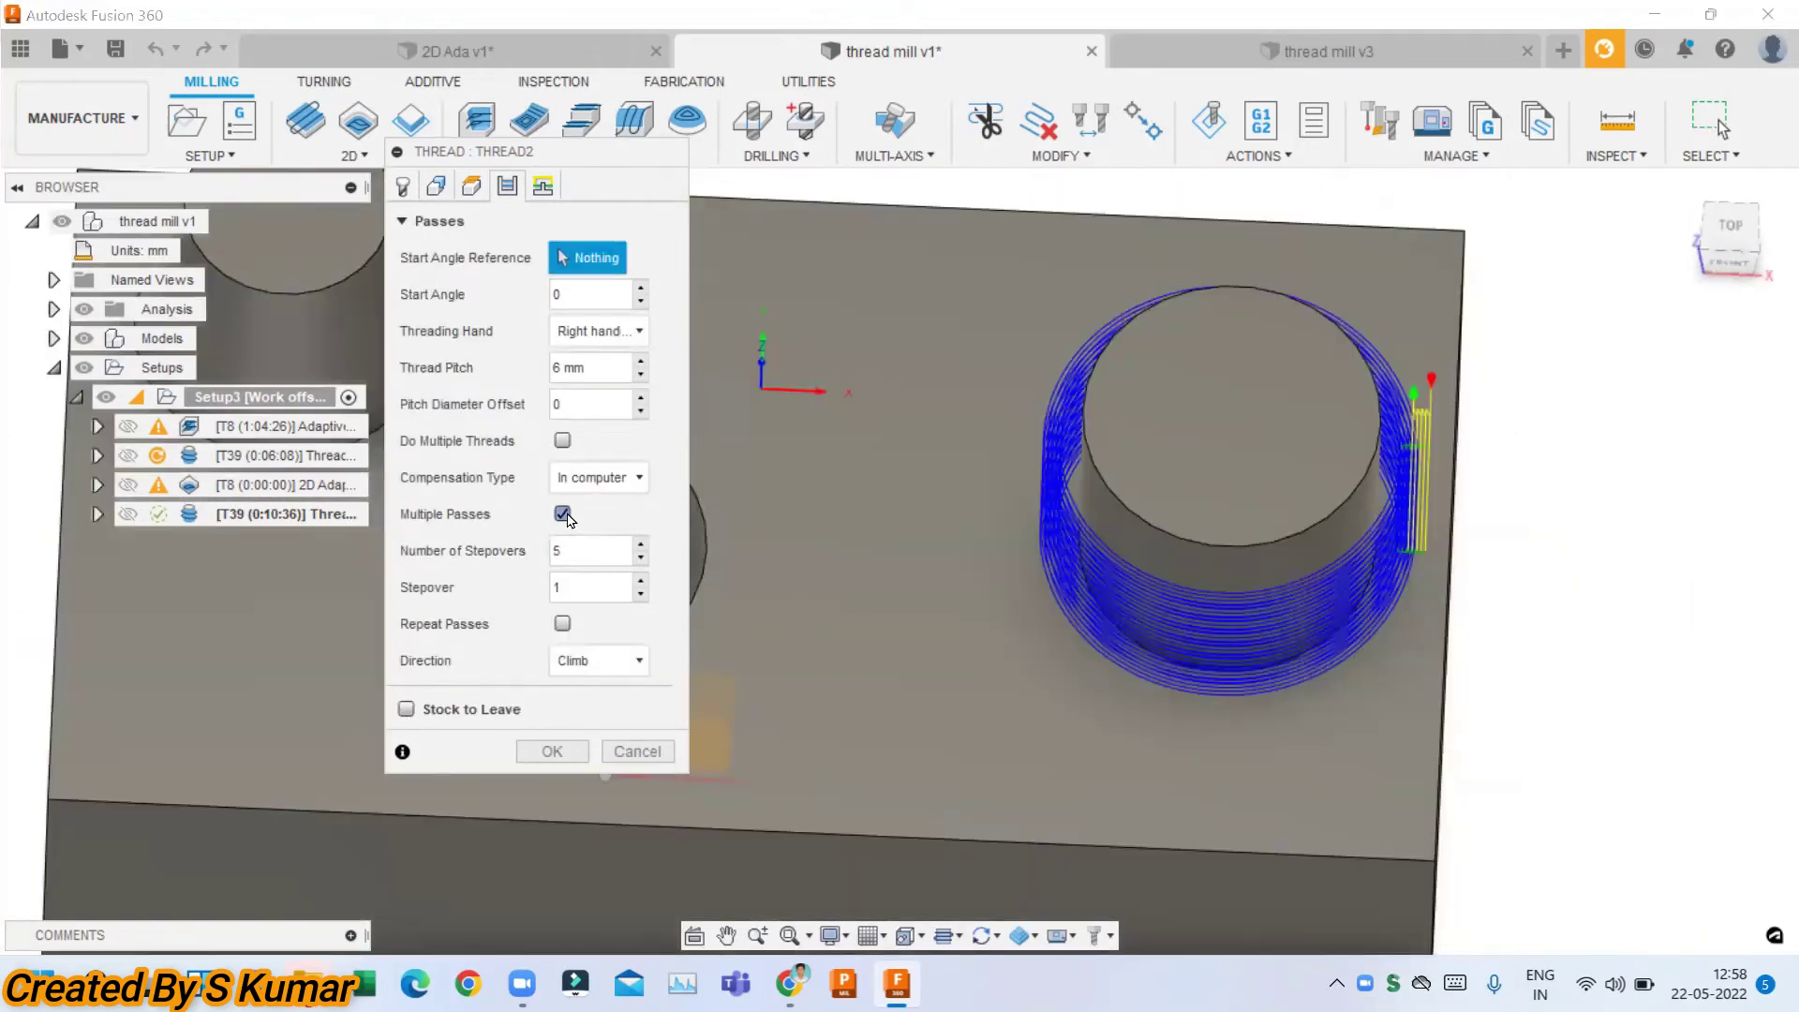
{"action": "left_click", "coordinate": [565, 551]}
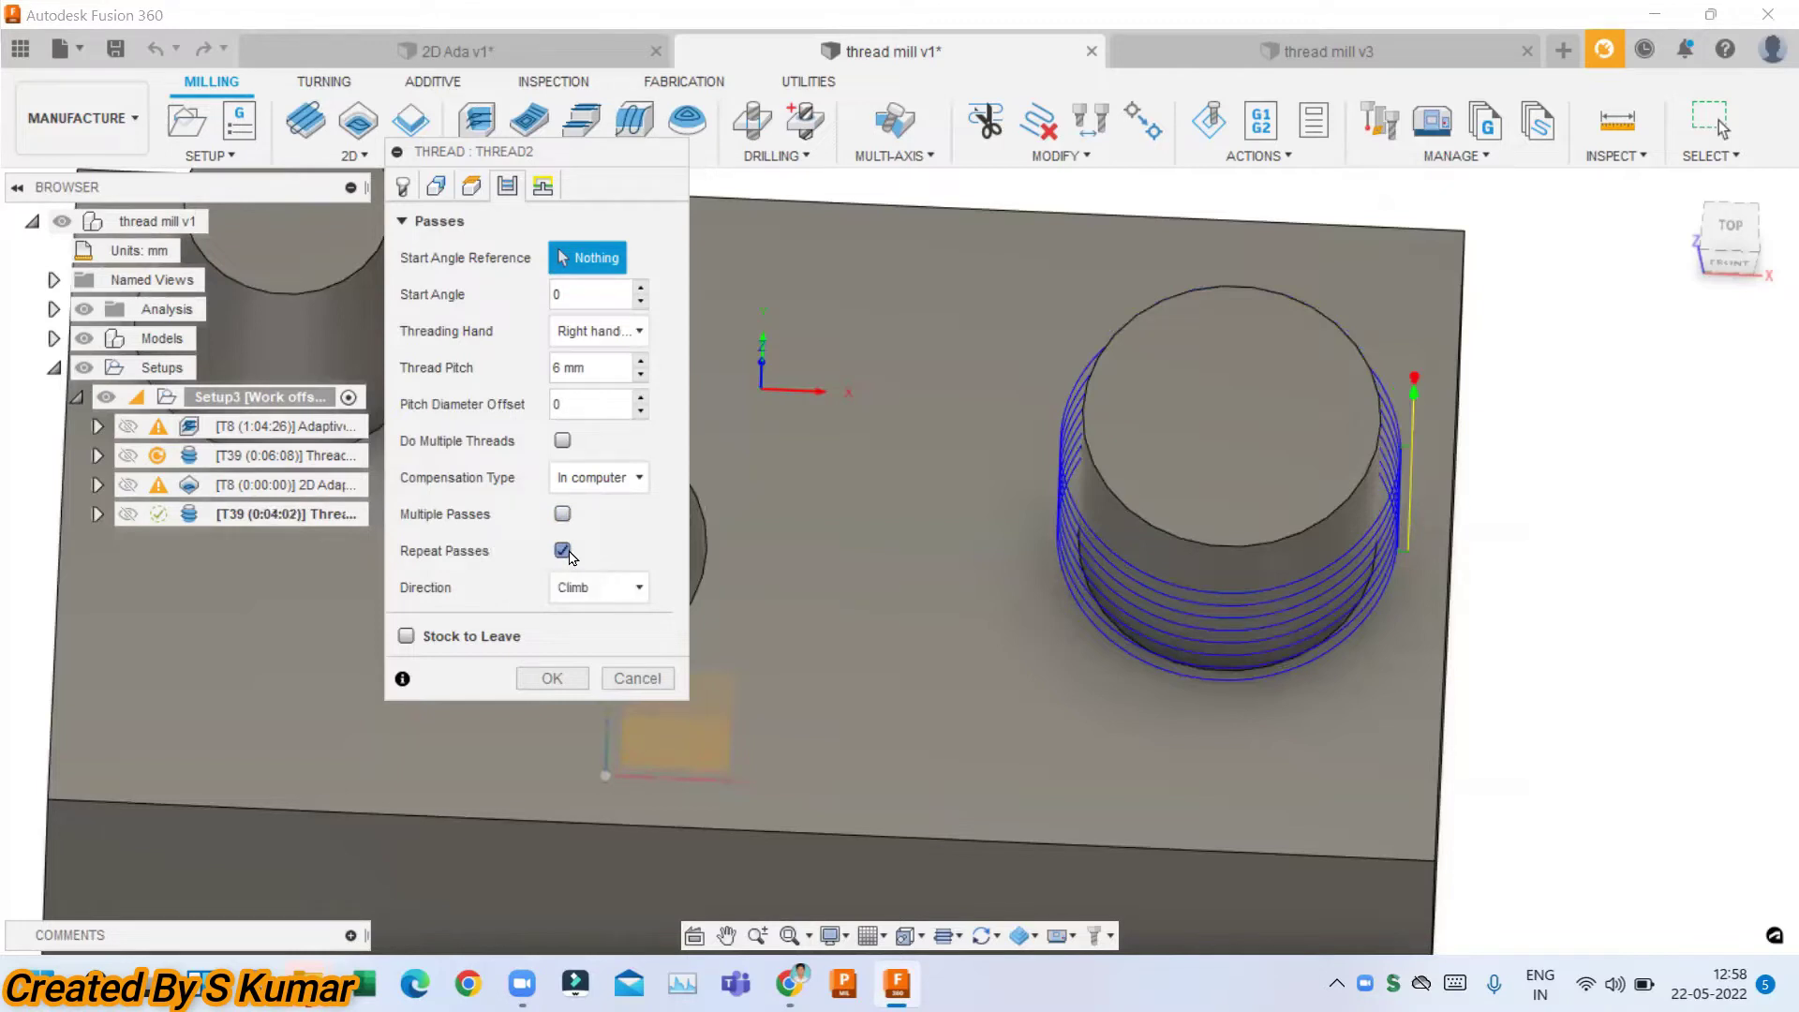
{"action": "left_click", "coordinate": [563, 551]}
{"action": "left_click", "coordinate": [609, 596]}
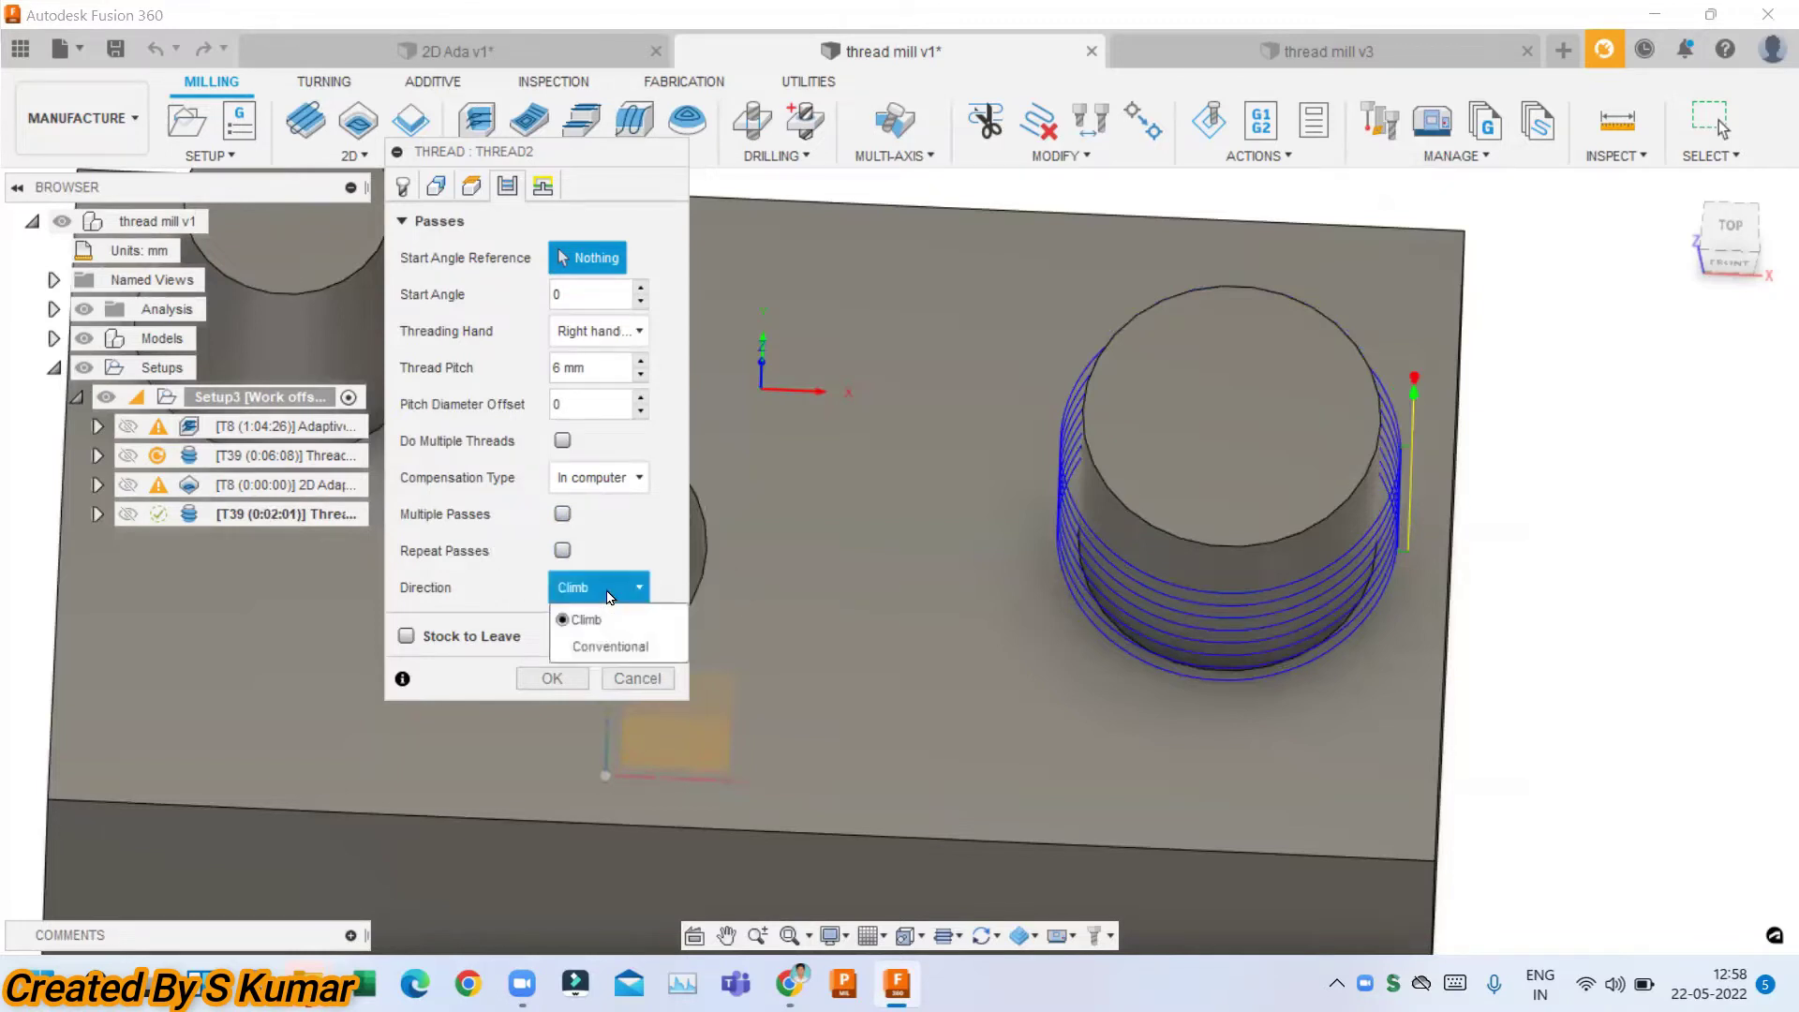
{"action": "left_click", "coordinate": [588, 619]}
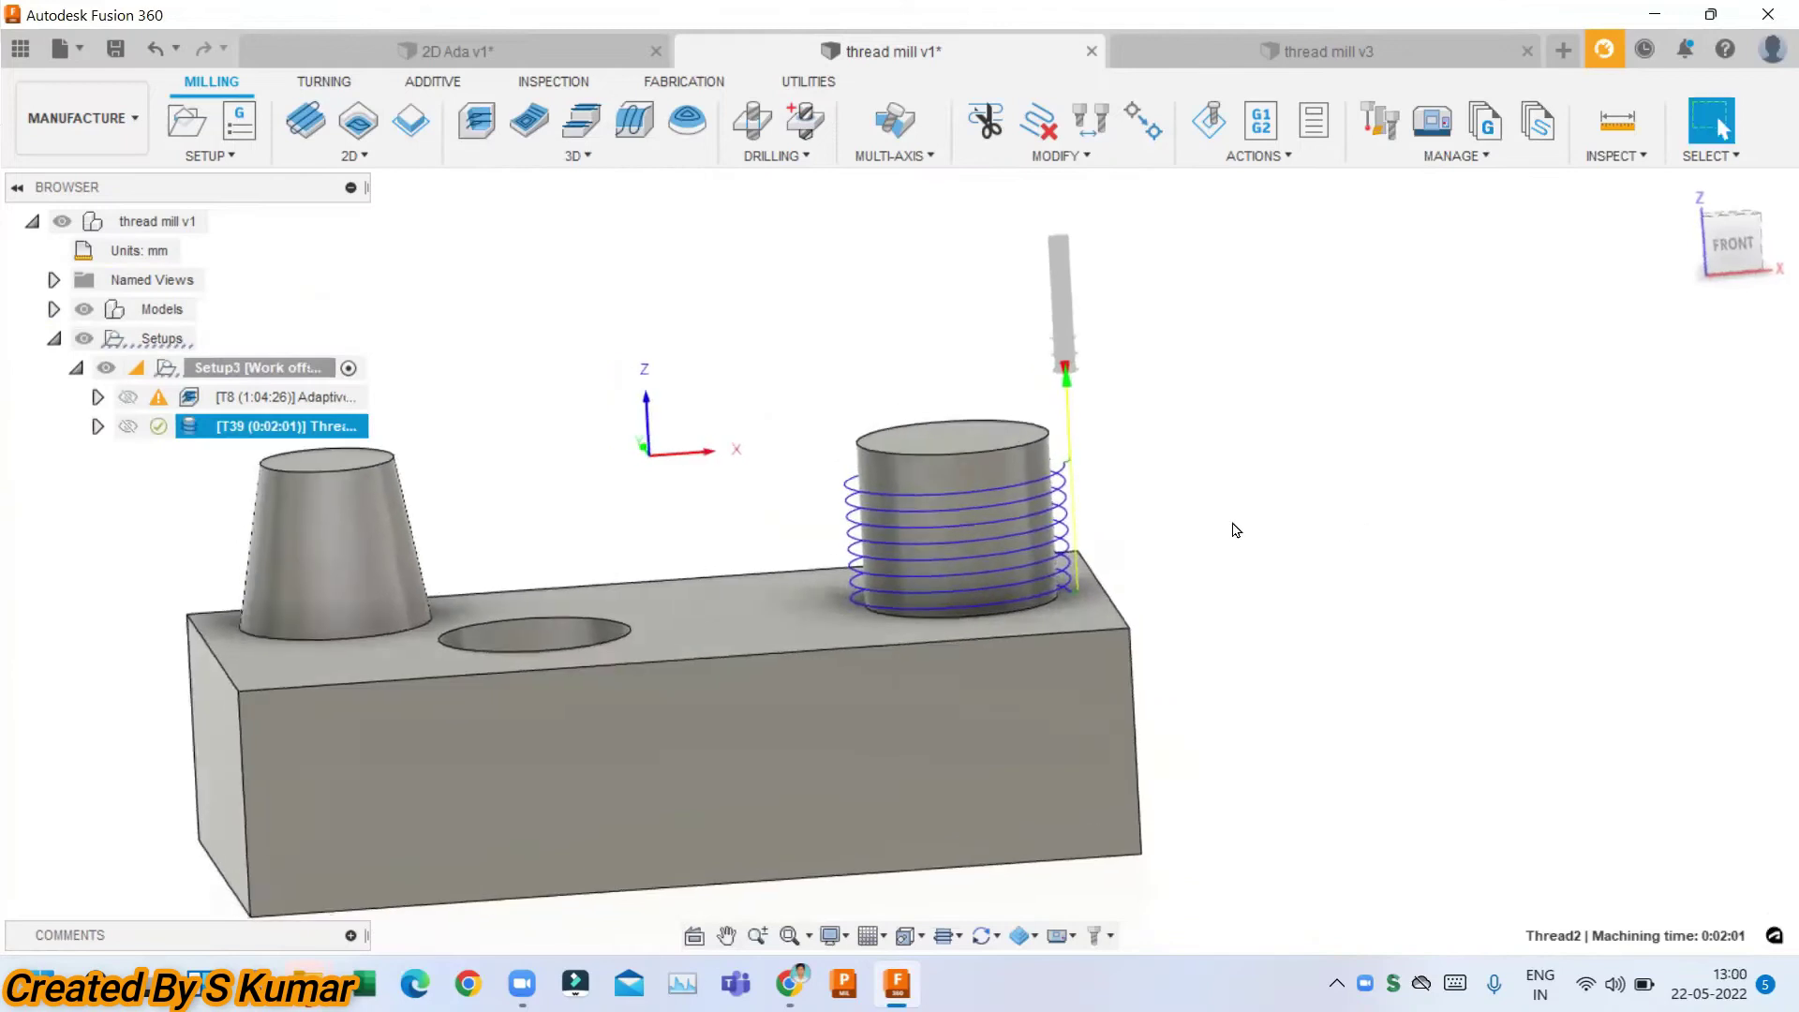
{"action": "scroll", "coordinate": [781, 516], "scroll_direction": "up", "scroll_amount": 3}
{"action": "right_click", "coordinate": [318, 426]}
{"action": "left_click", "coordinate": [380, 164]}
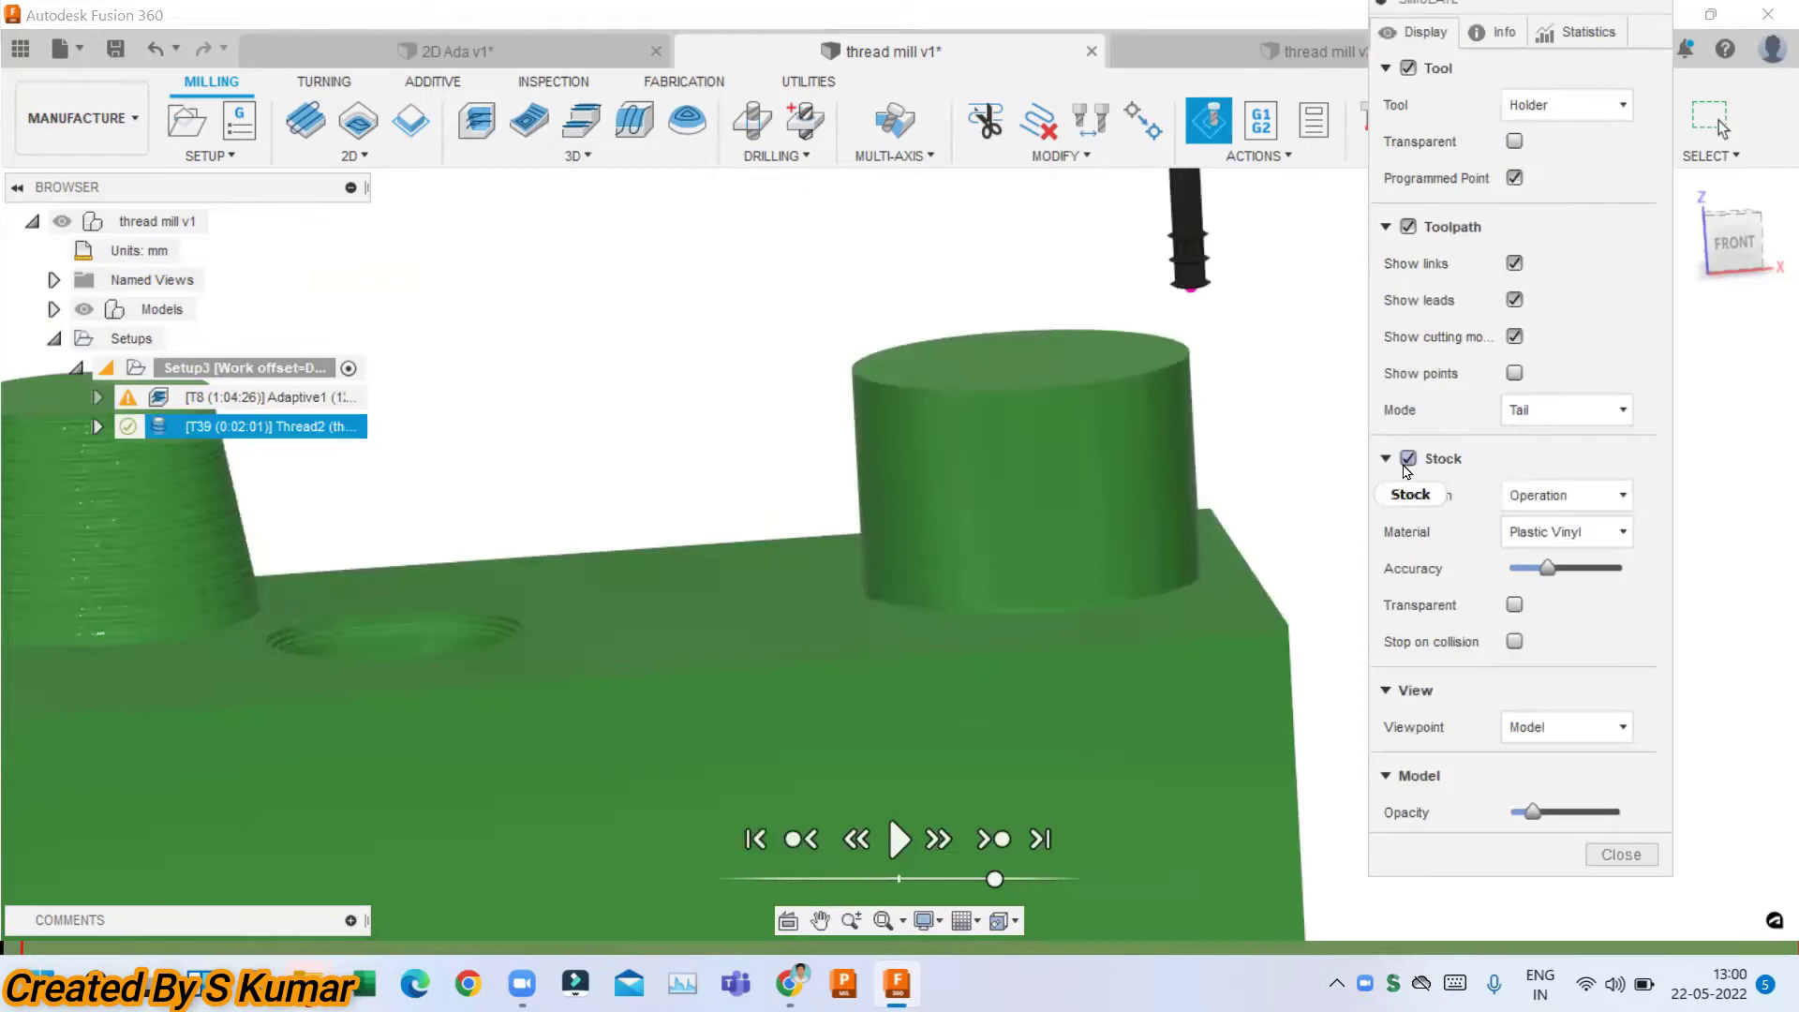
{"action": "left_click", "coordinate": [1408, 459]}
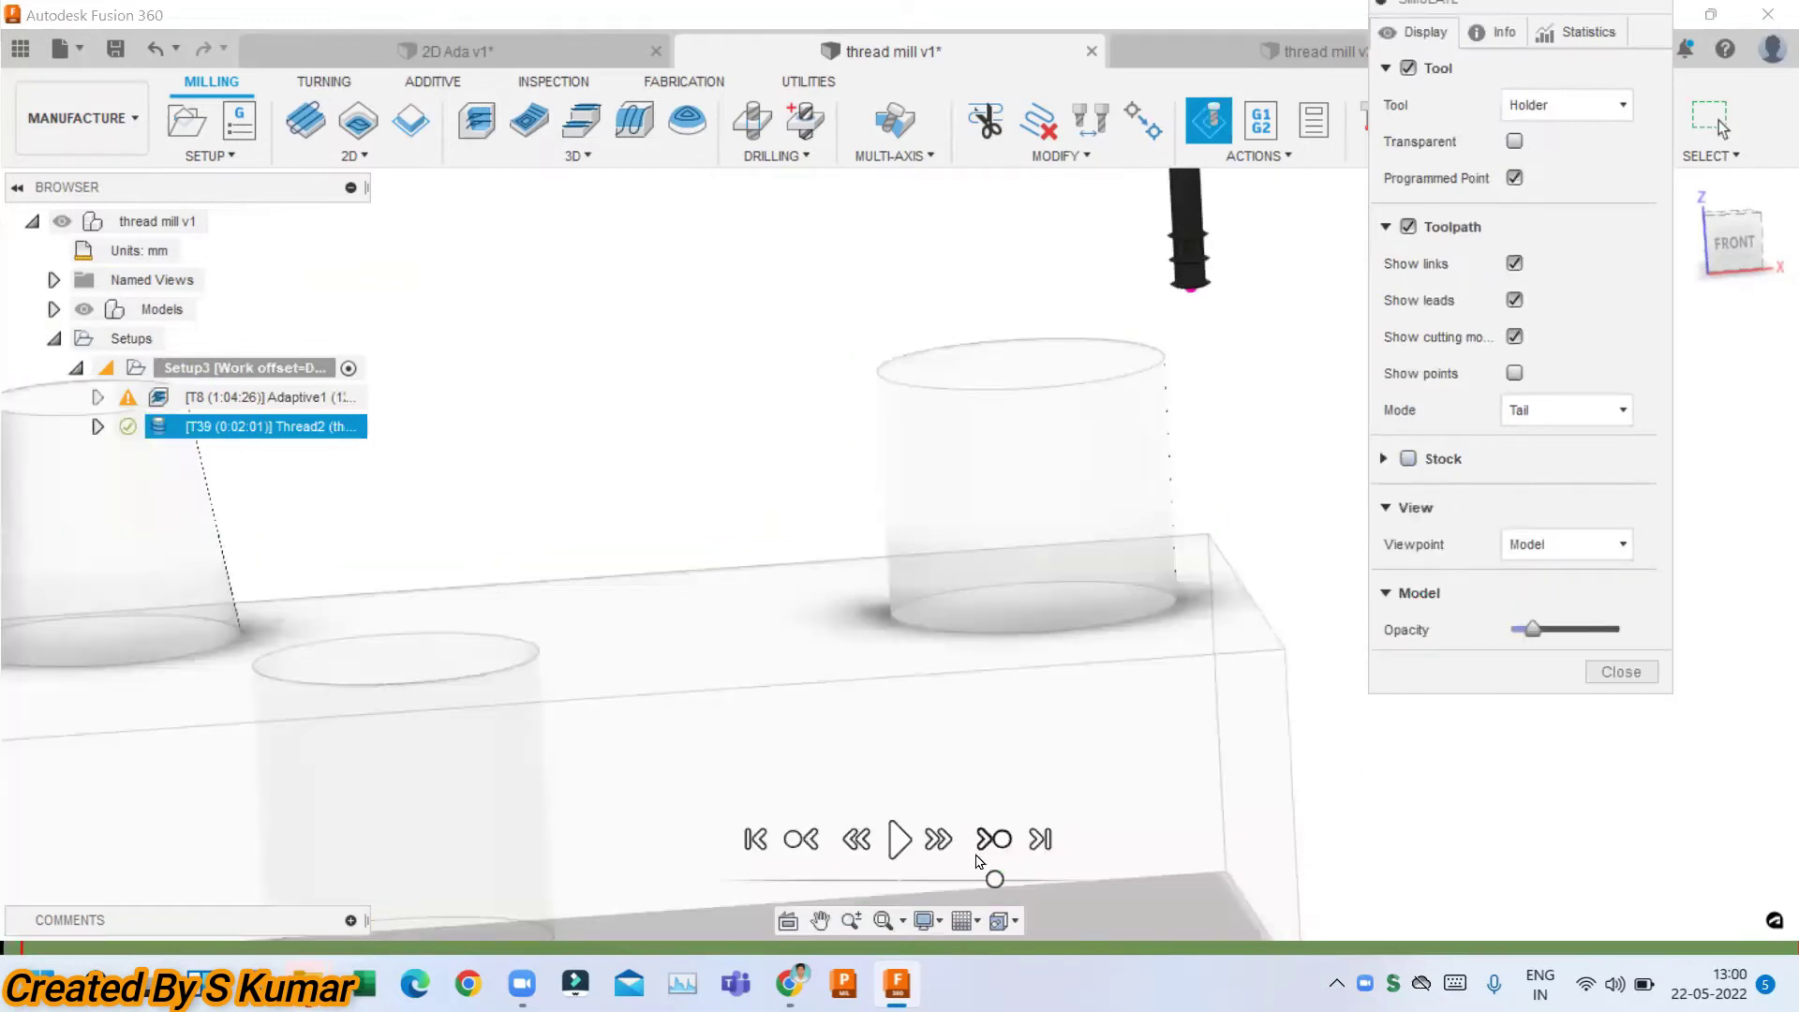
{"action": "left_click_drag", "start_coordinate": [983, 880], "coordinate": [947, 883]}
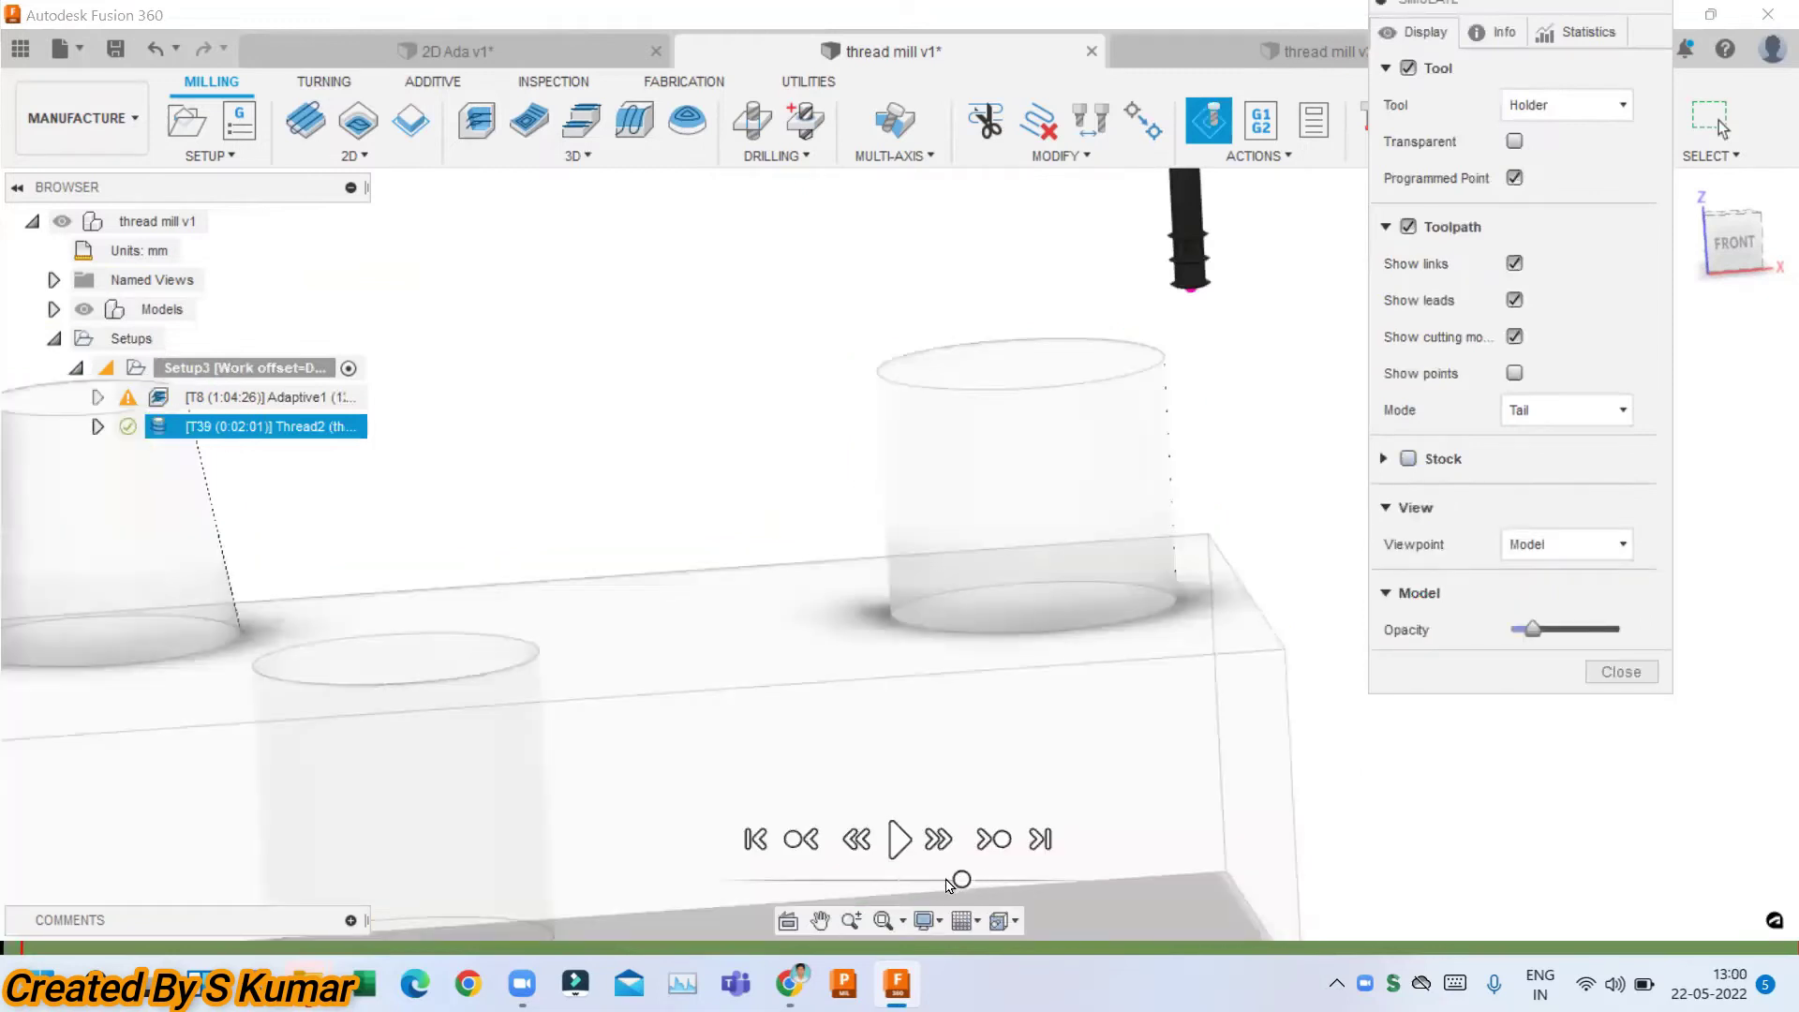
{"action": "left_click", "coordinate": [899, 841]}
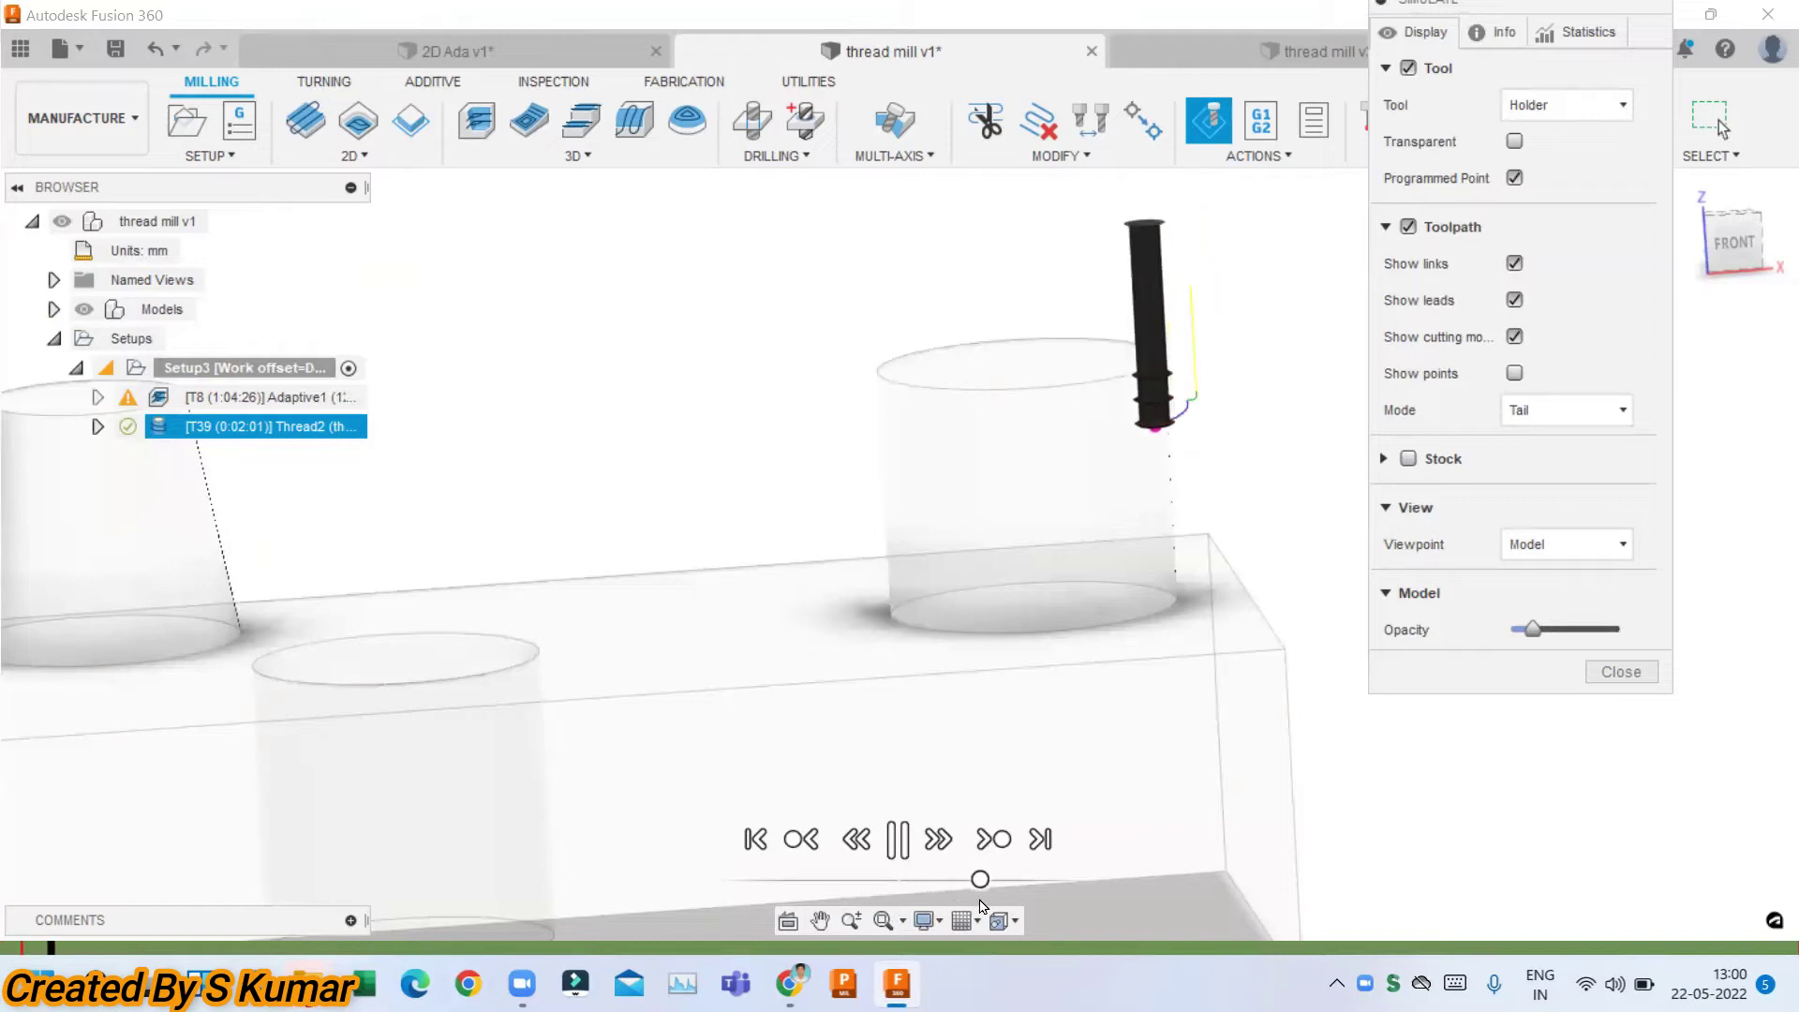
{"action": "left_click", "coordinate": [898, 839]}
{"action": "left_click", "coordinate": [1621, 672]}
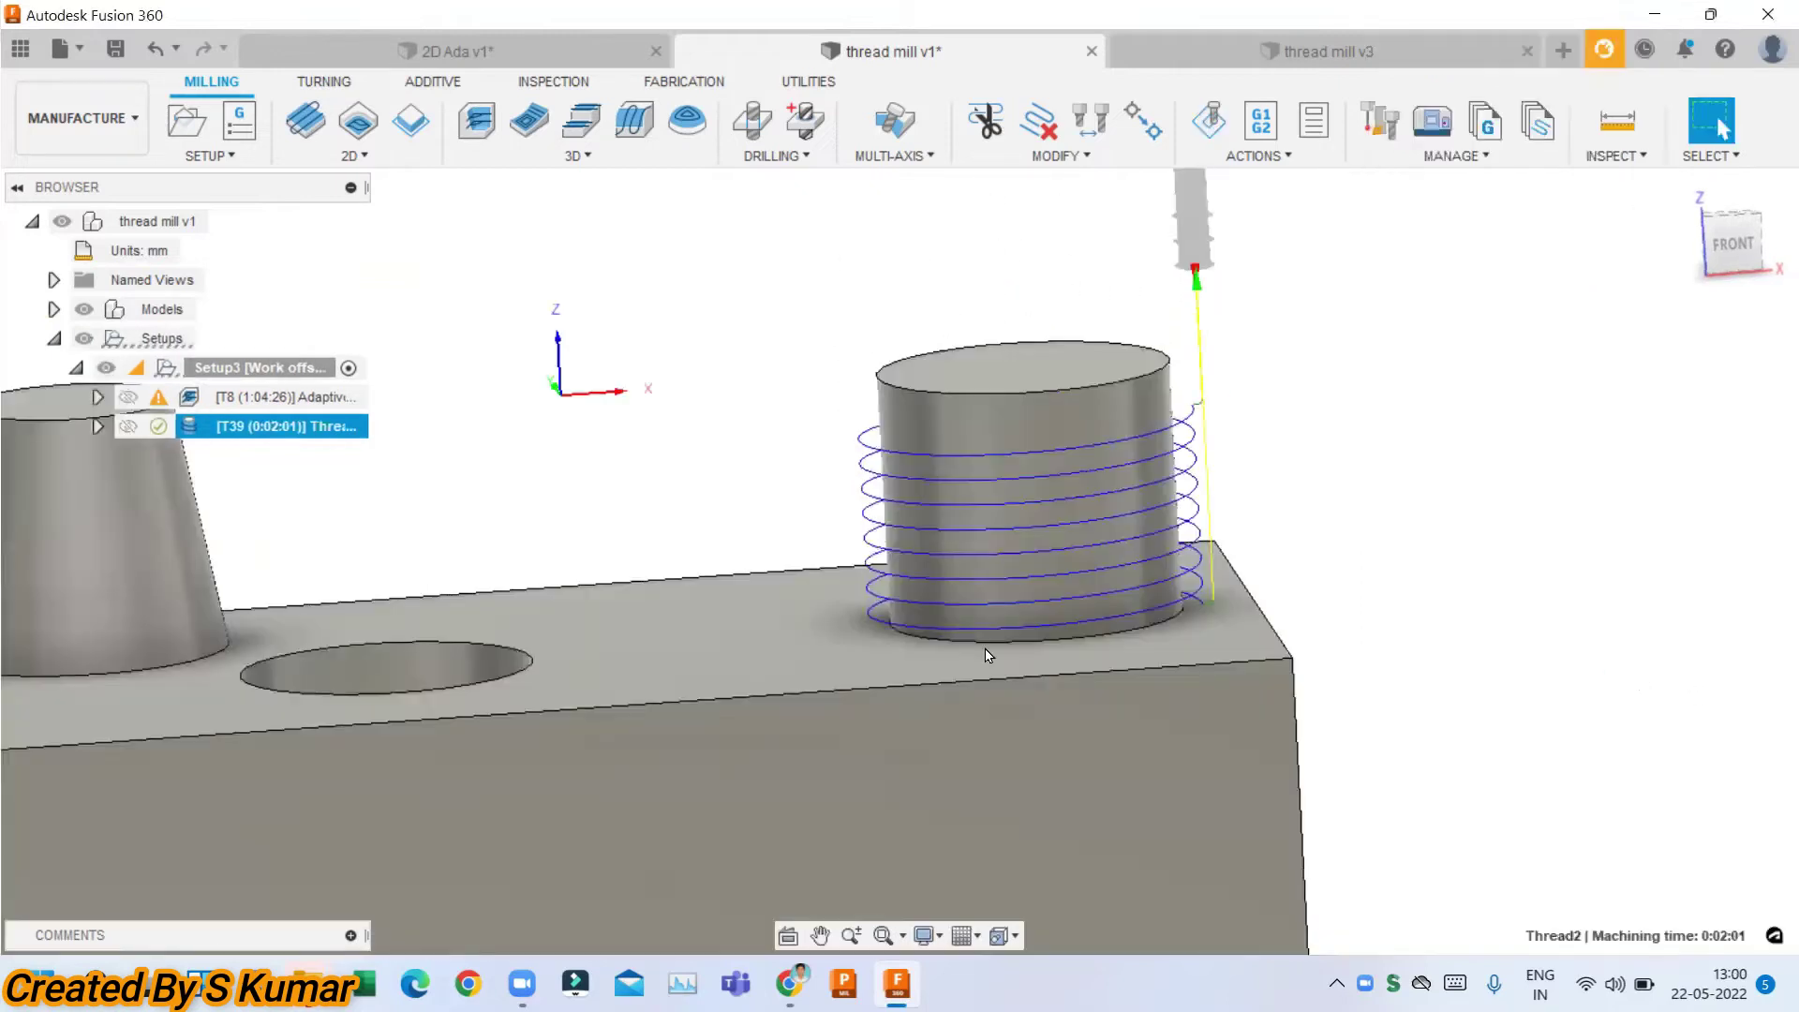
{"action": "right_click", "coordinate": [324, 428]}
Change Thread2's cutting direction to Conventional and apply the edit.
{"action": "left_click", "coordinate": [446, 23]}
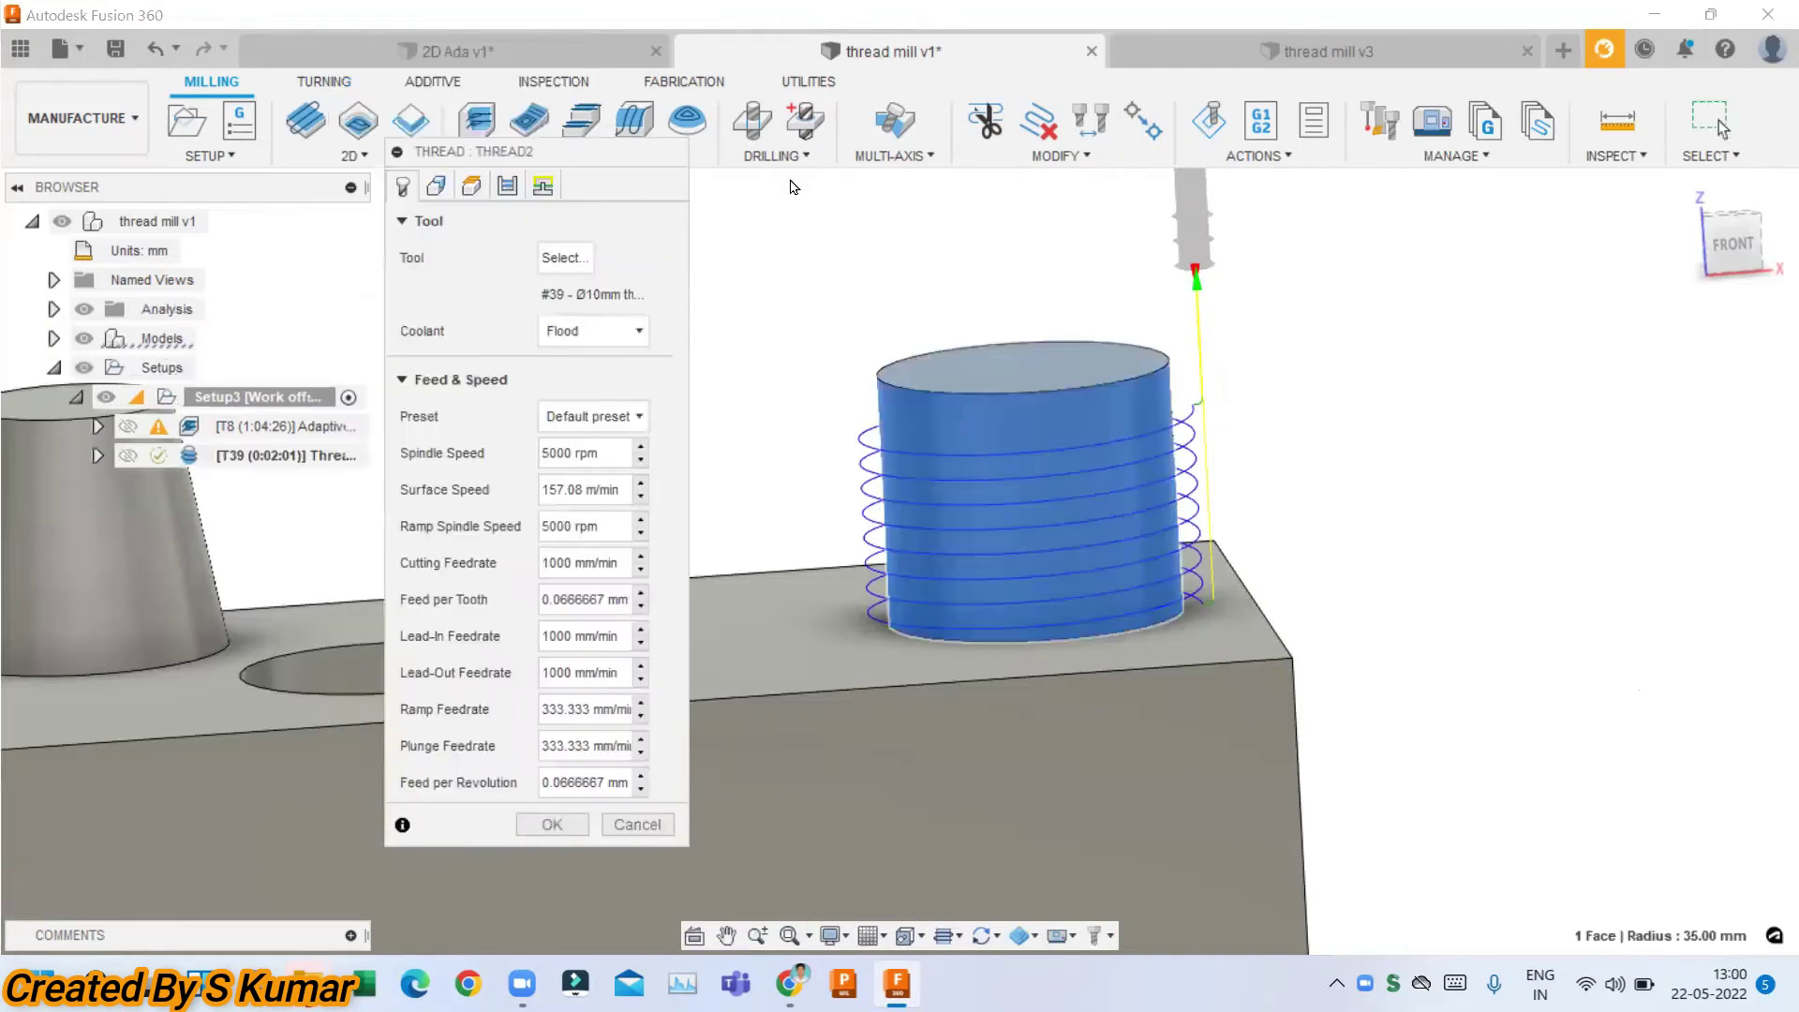
{"action": "left_click", "coordinate": [507, 186]}
{"action": "left_click", "coordinate": [591, 587]}
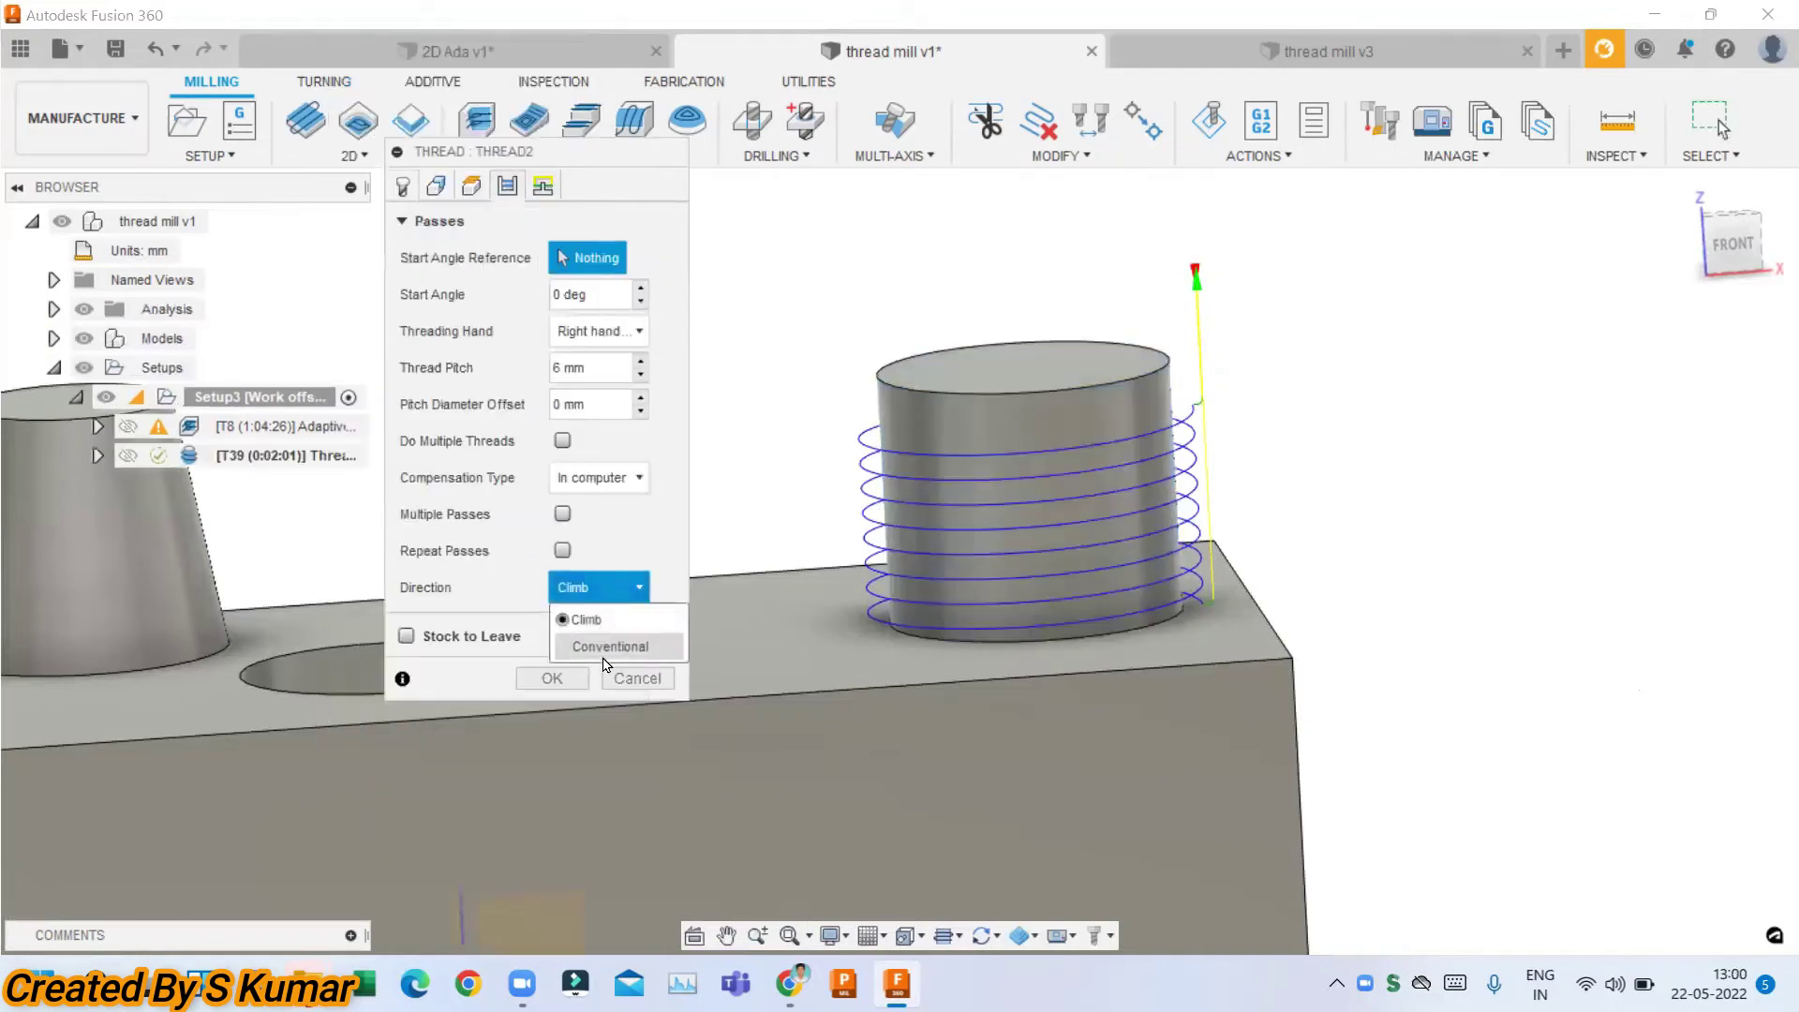
{"action": "left_click", "coordinate": [607, 649]}
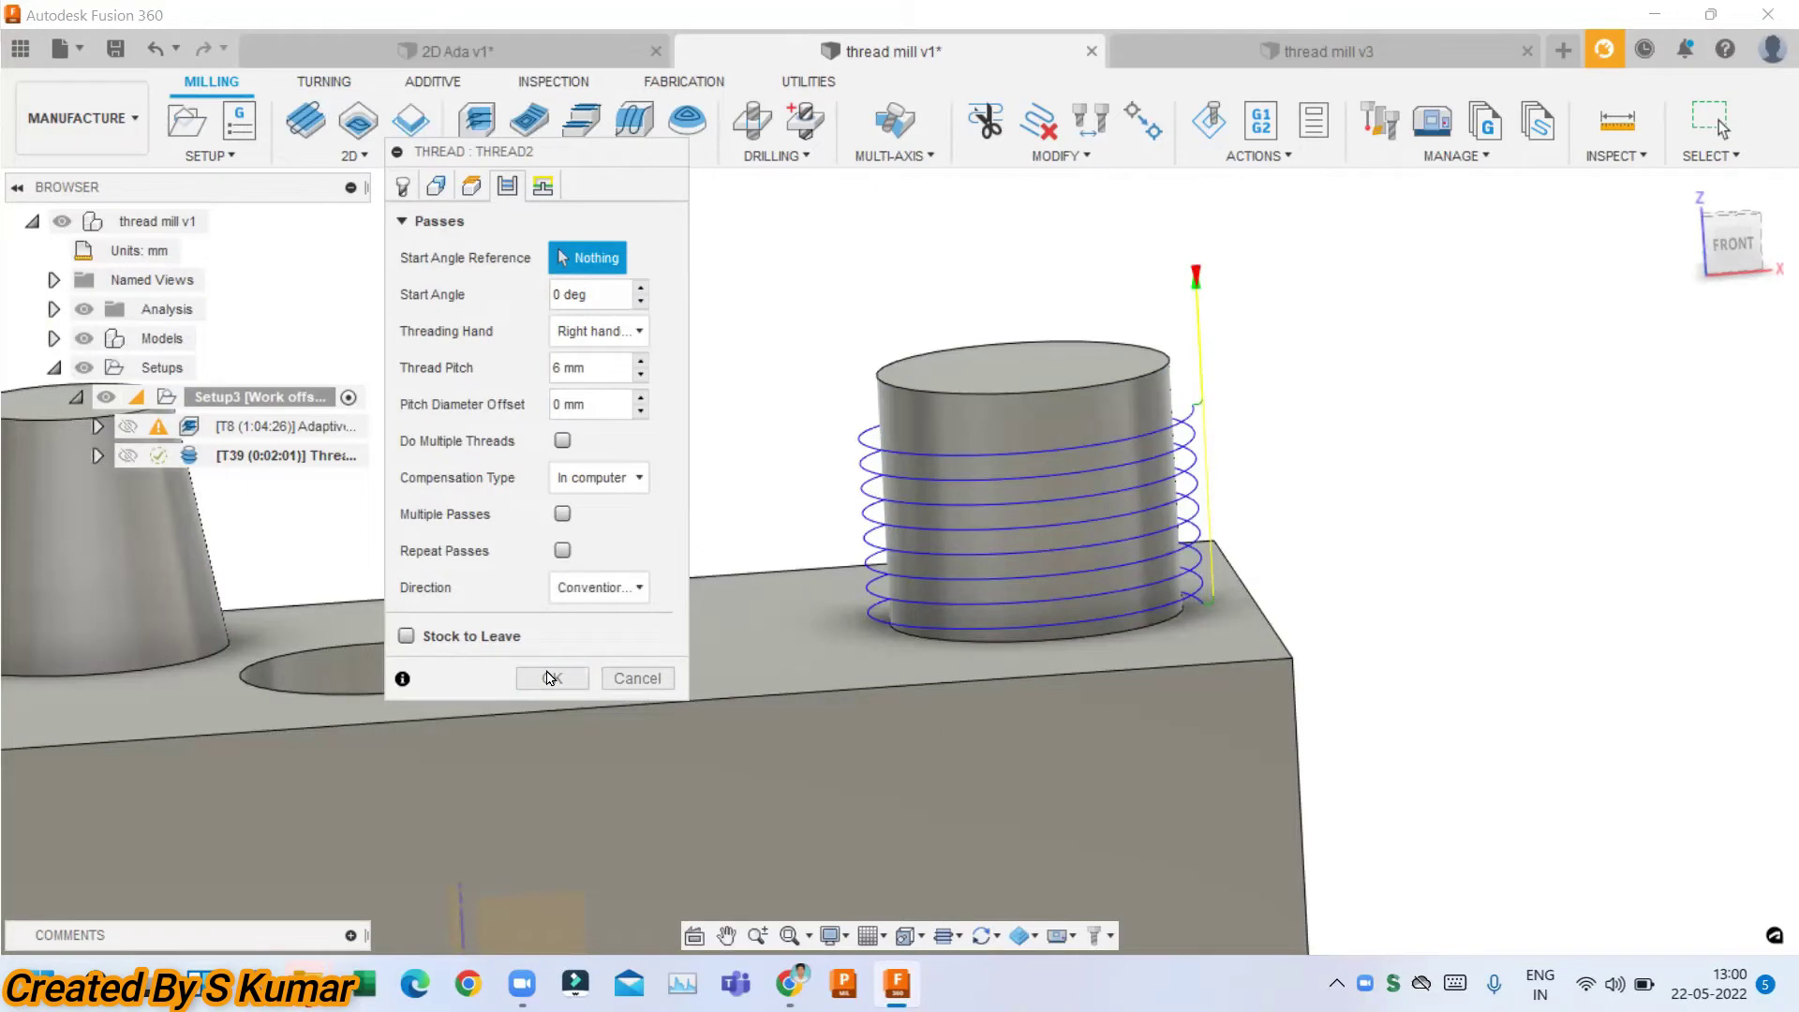
{"action": "left_click", "coordinate": [550, 677]}
Simulate and play the Thread2 toolpath, then exit the simulation.
{"action": "right_click", "coordinate": [262, 430]}
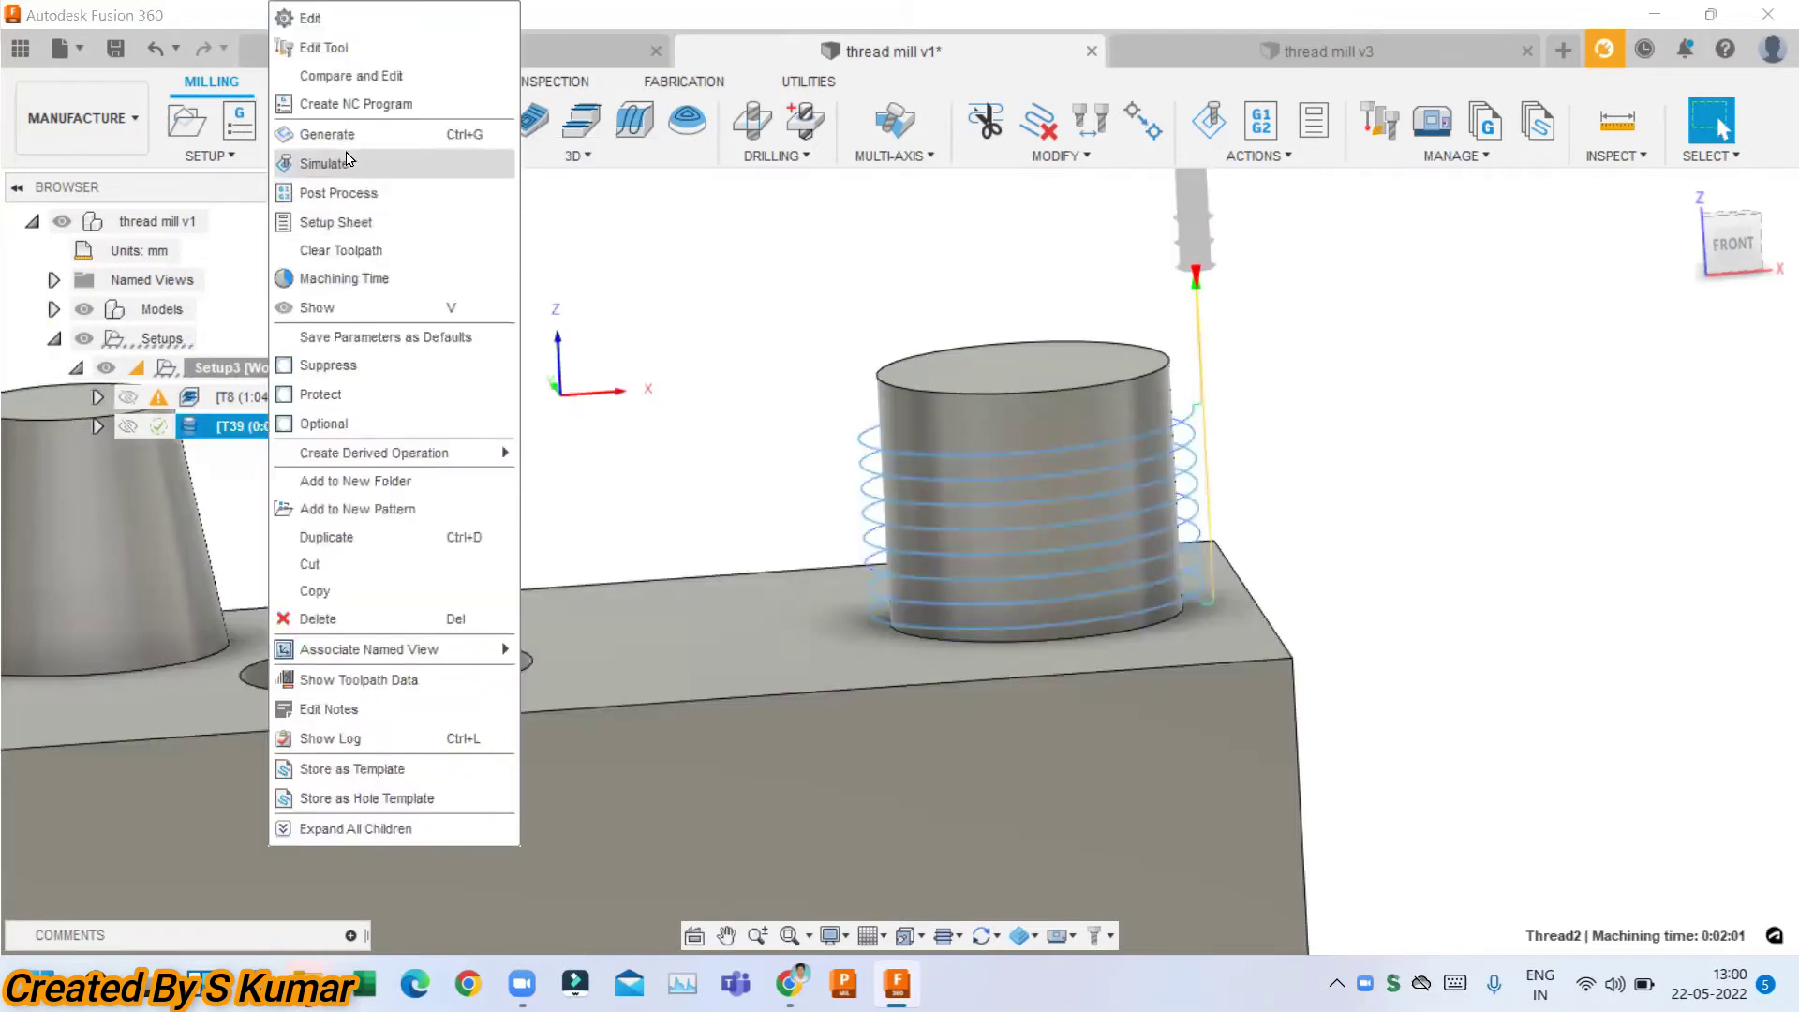
{"action": "left_click", "coordinate": [346, 166]}
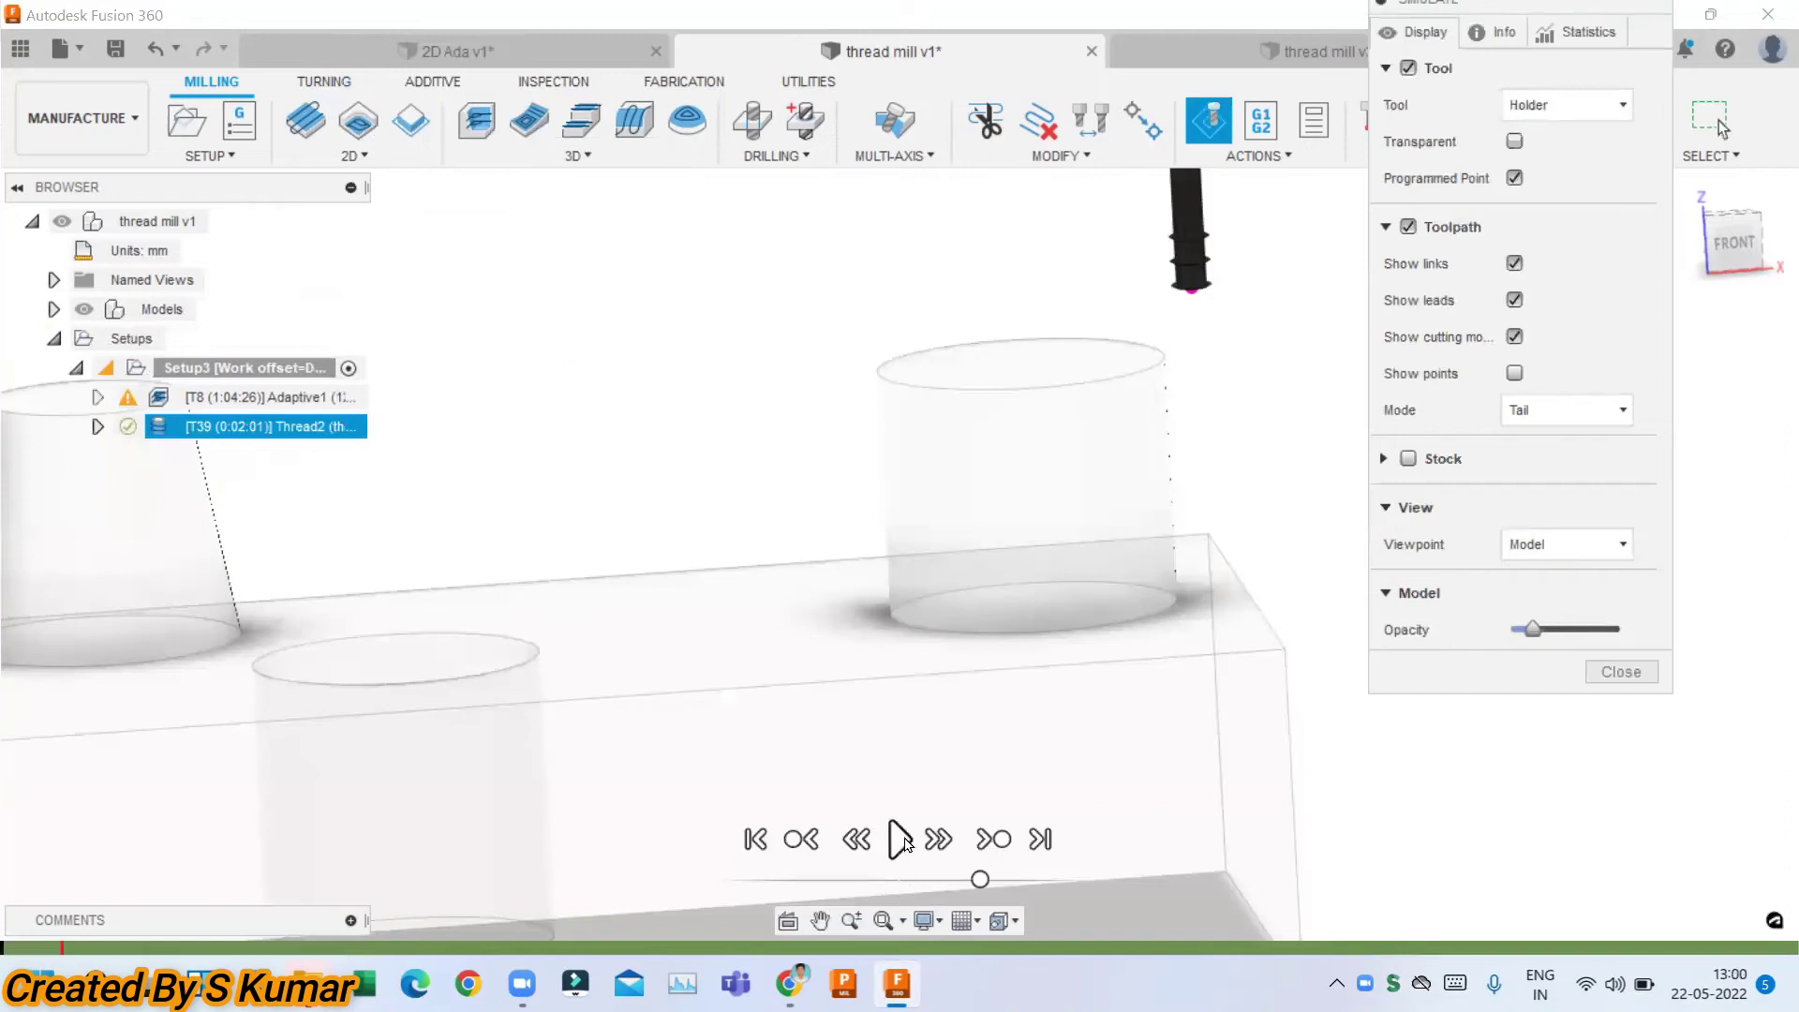
{"action": "left_click", "coordinate": [901, 840]}
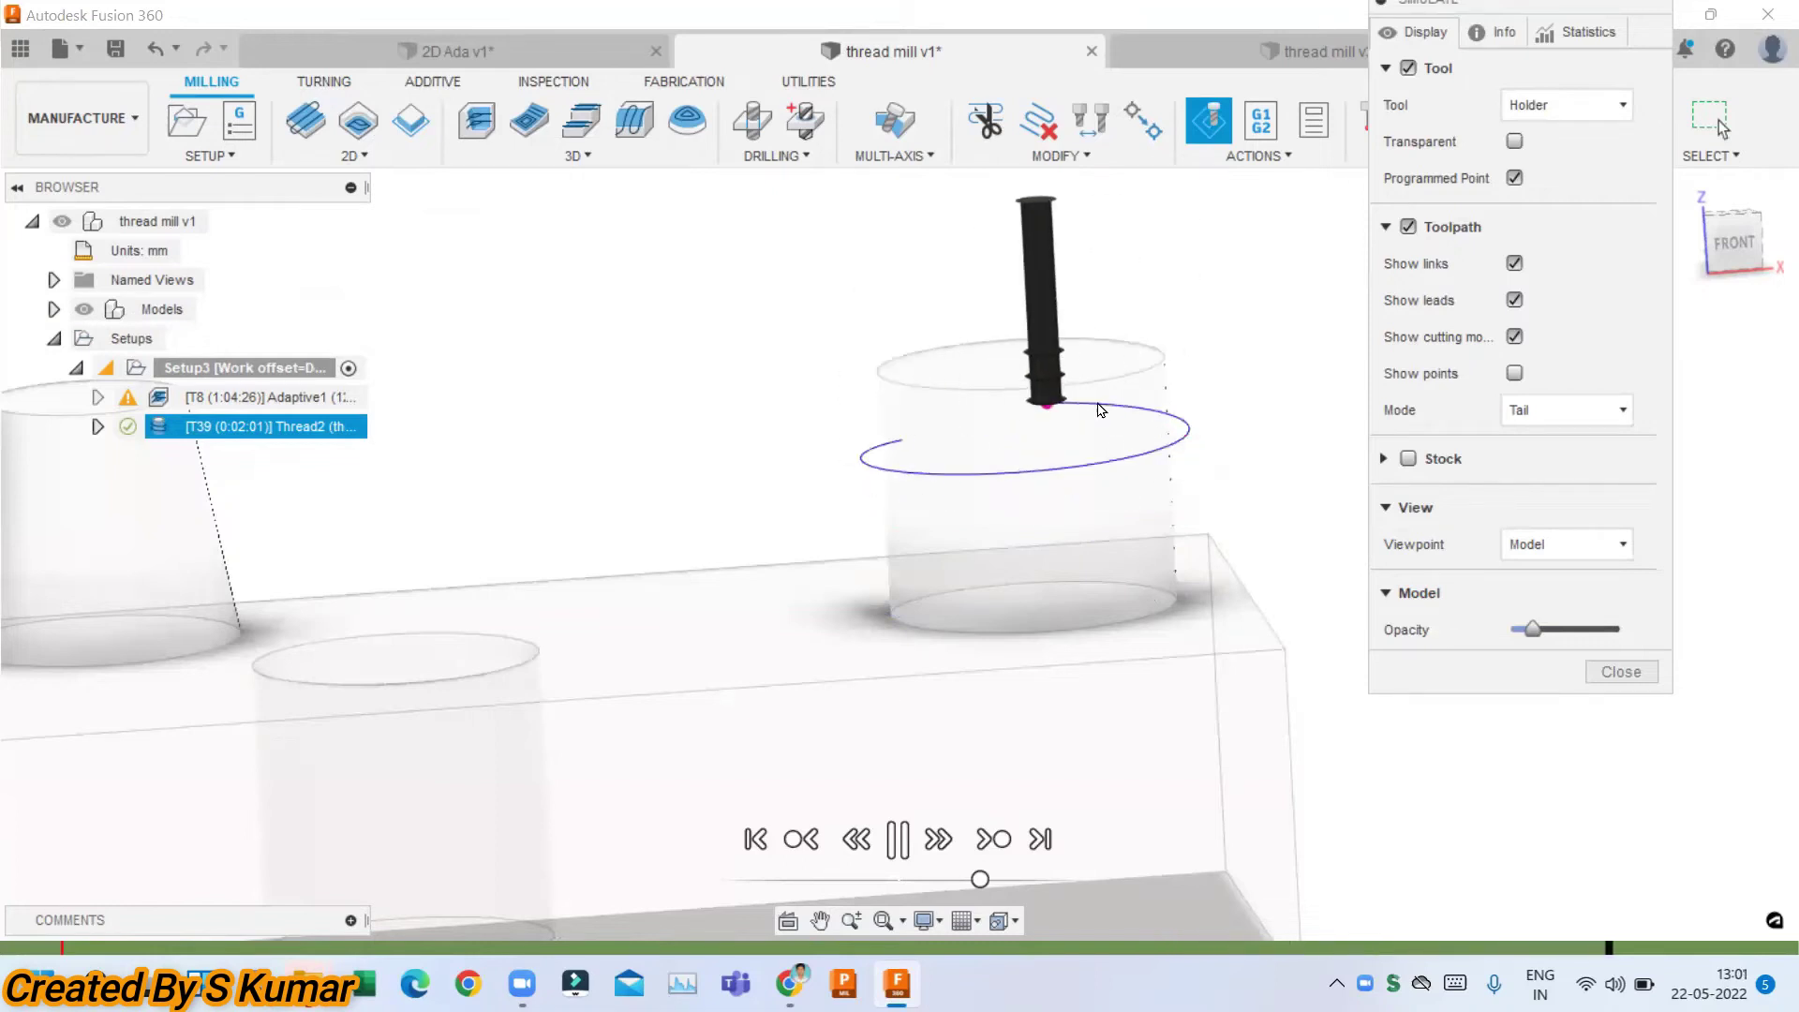
{"action": "key", "text": "Escape"}
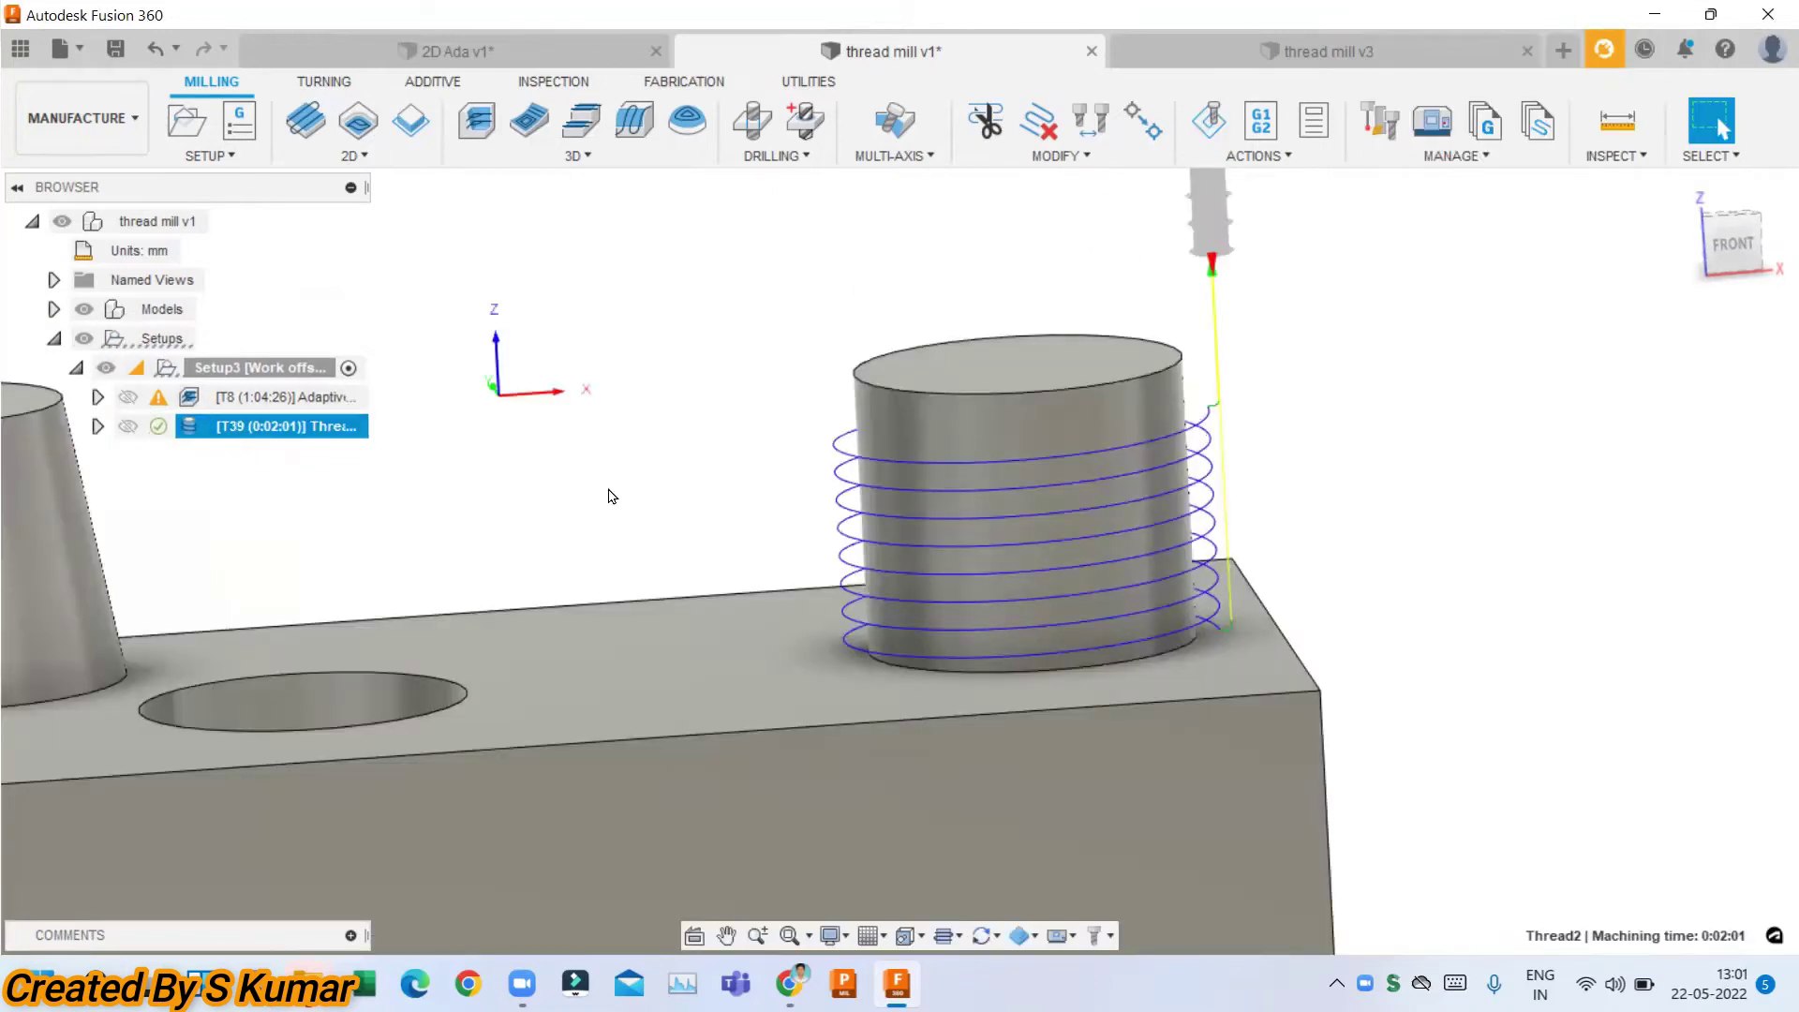
Reopen Thread2 and give its top height a 10 mm offset.
{"action": "right_click", "coordinate": [301, 436]}
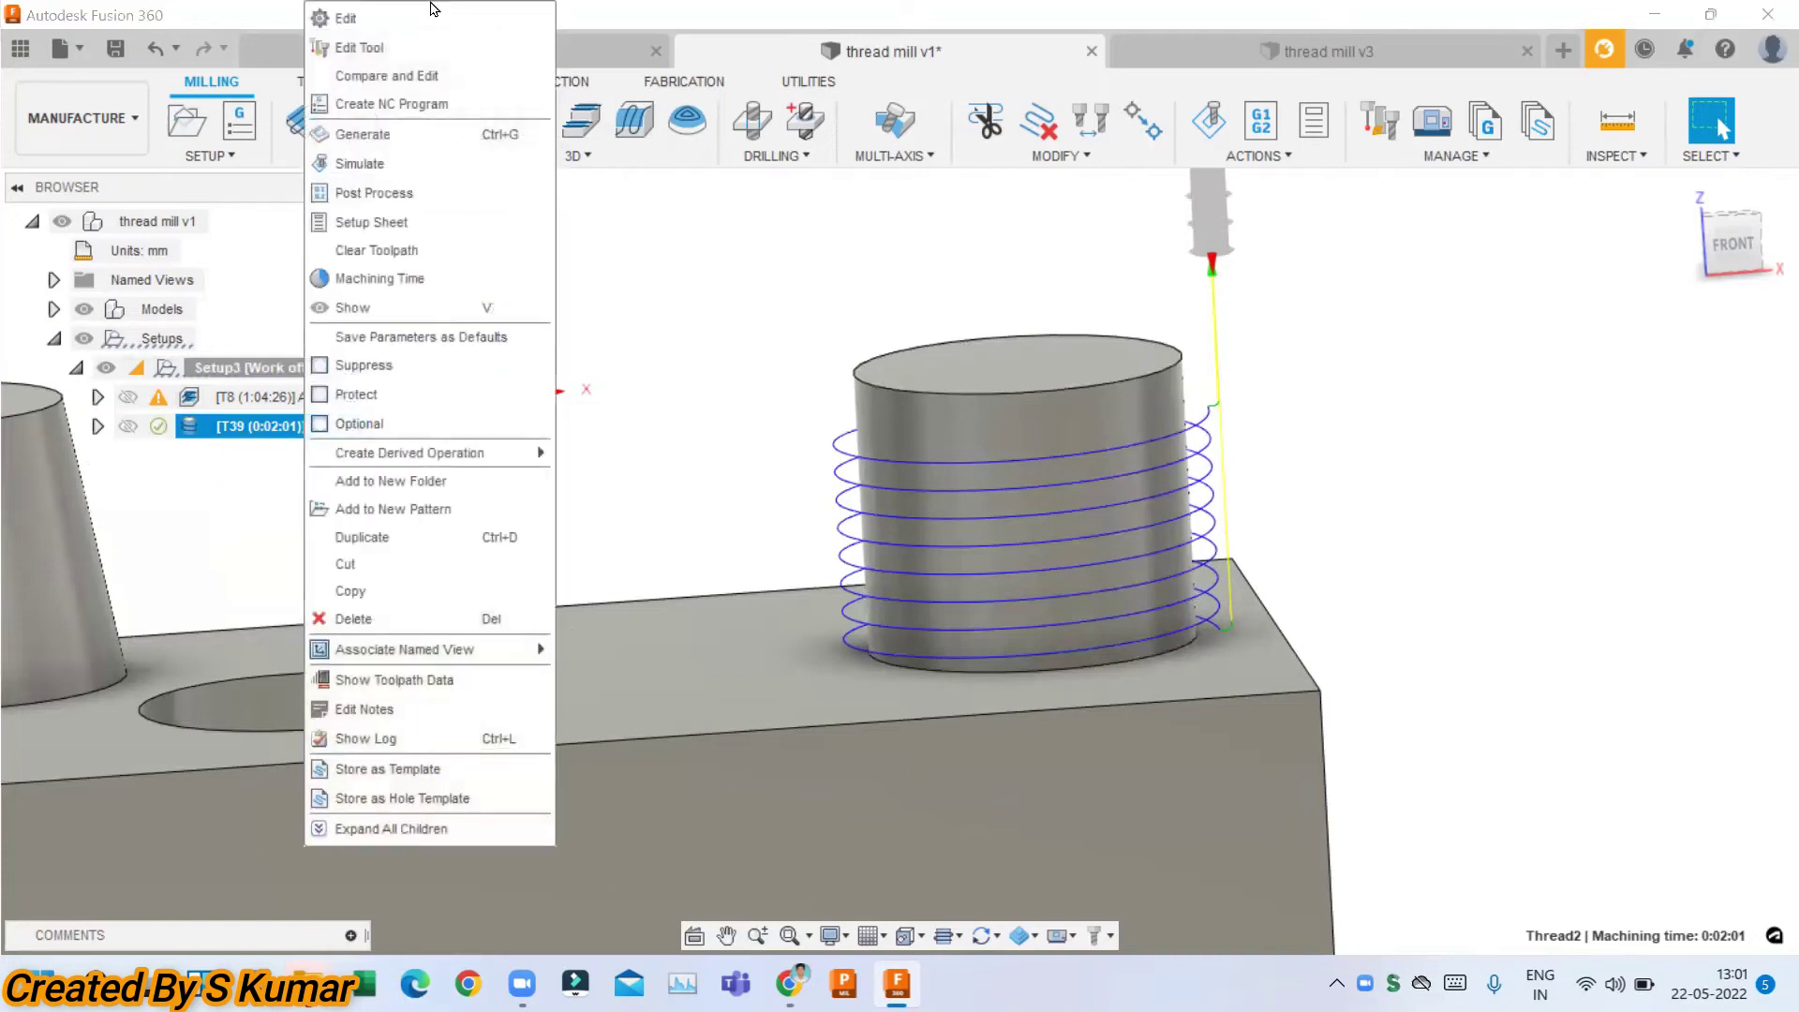
{"action": "left_click", "coordinate": [347, 17]}
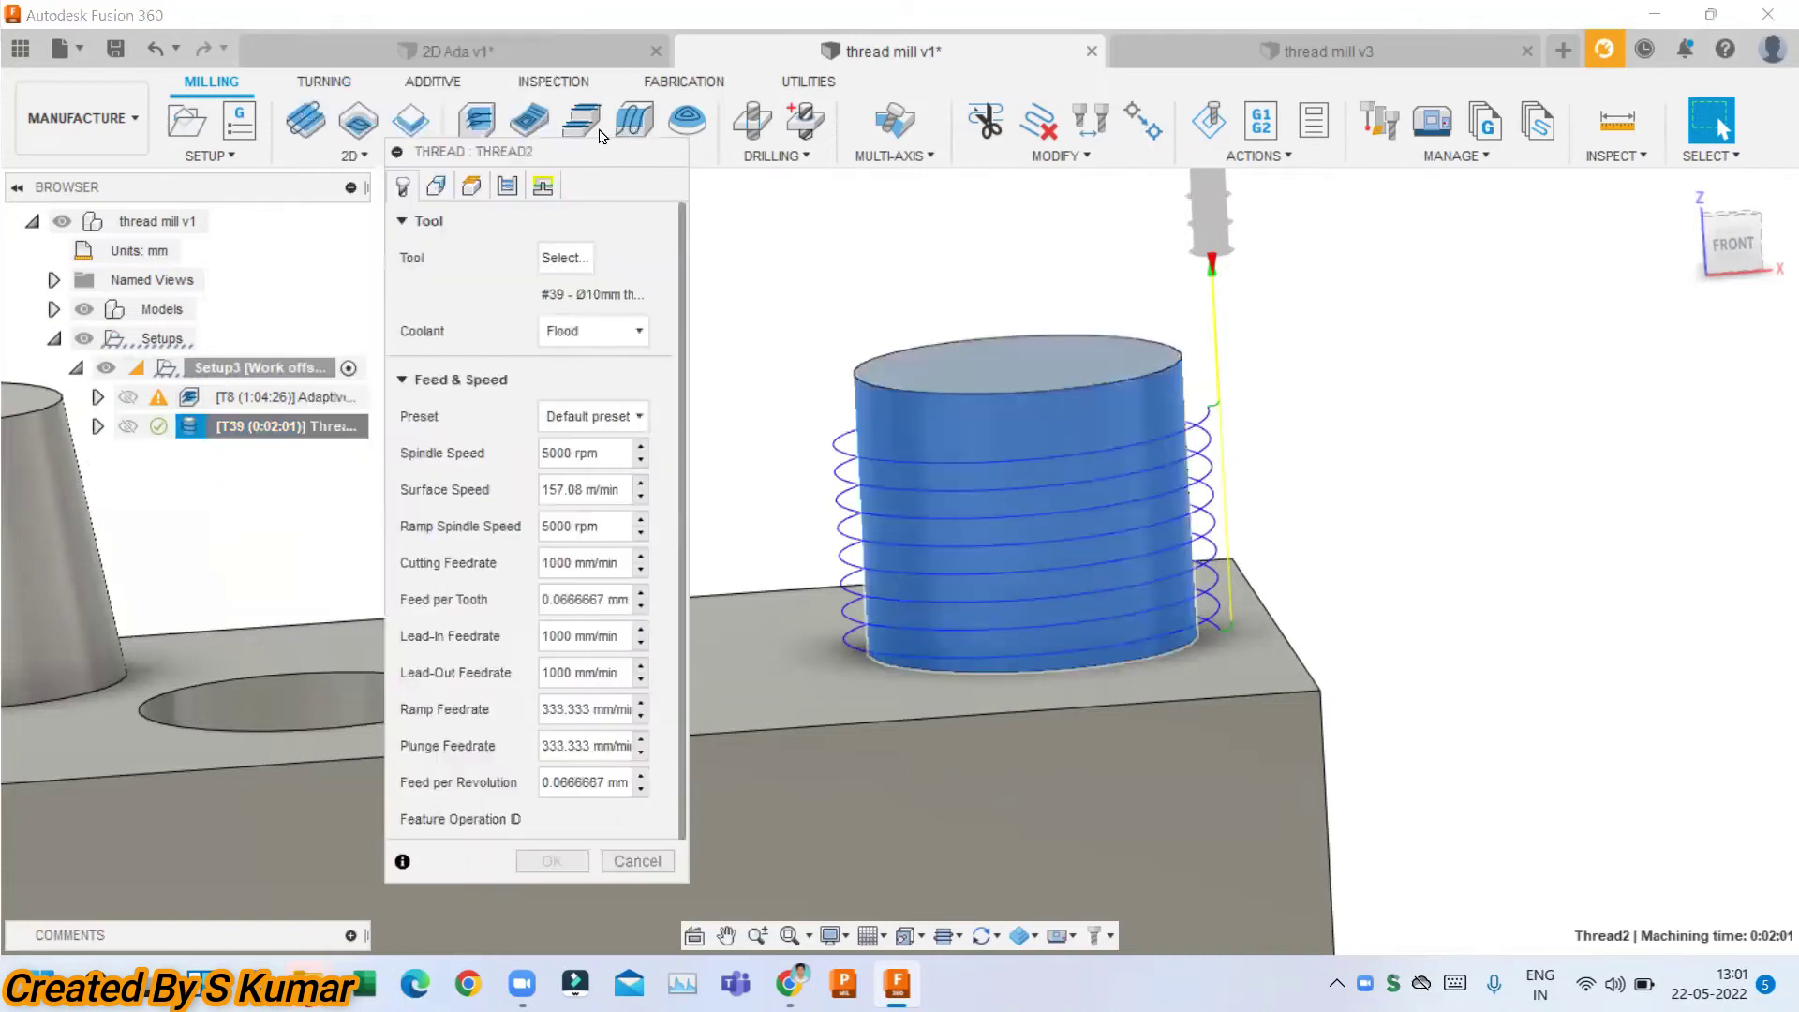
{"action": "left_click", "coordinate": [472, 187]}
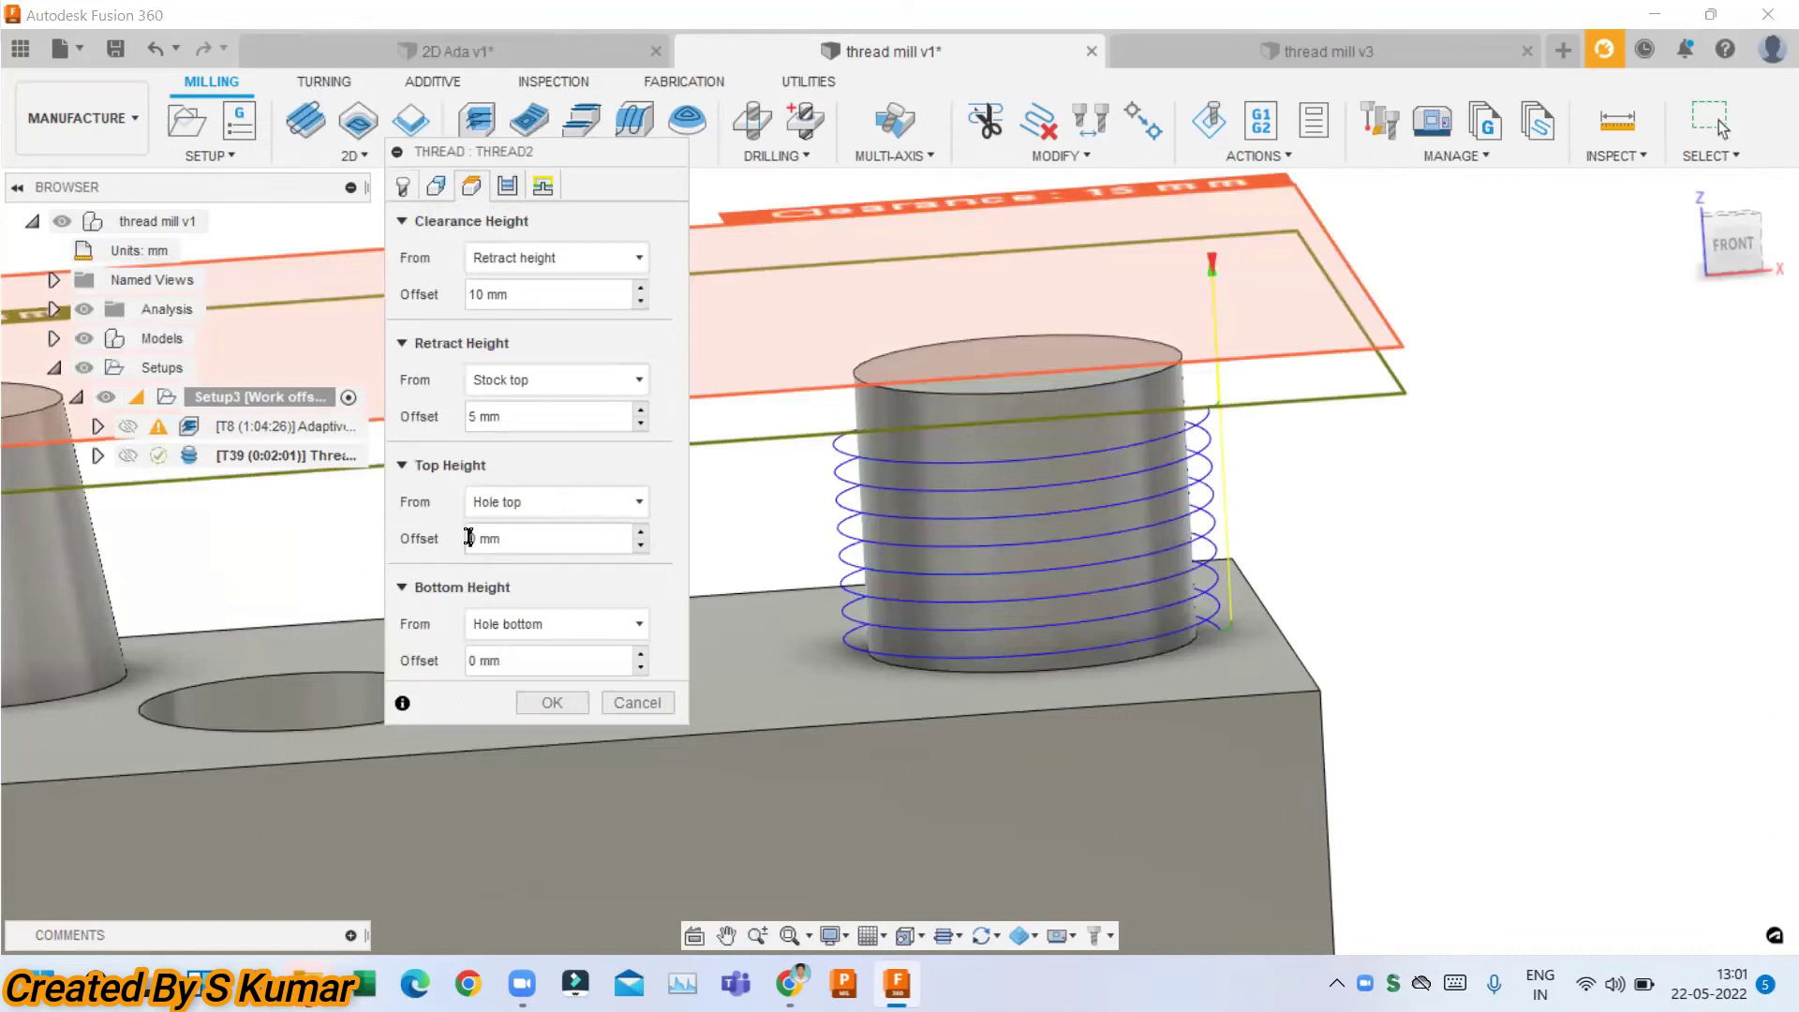
{"action": "type", "text": "10"}
{"action": "middle_click_drag", "start_coordinate": [895, 354], "coordinate": [895, 356], "text": "shift"}
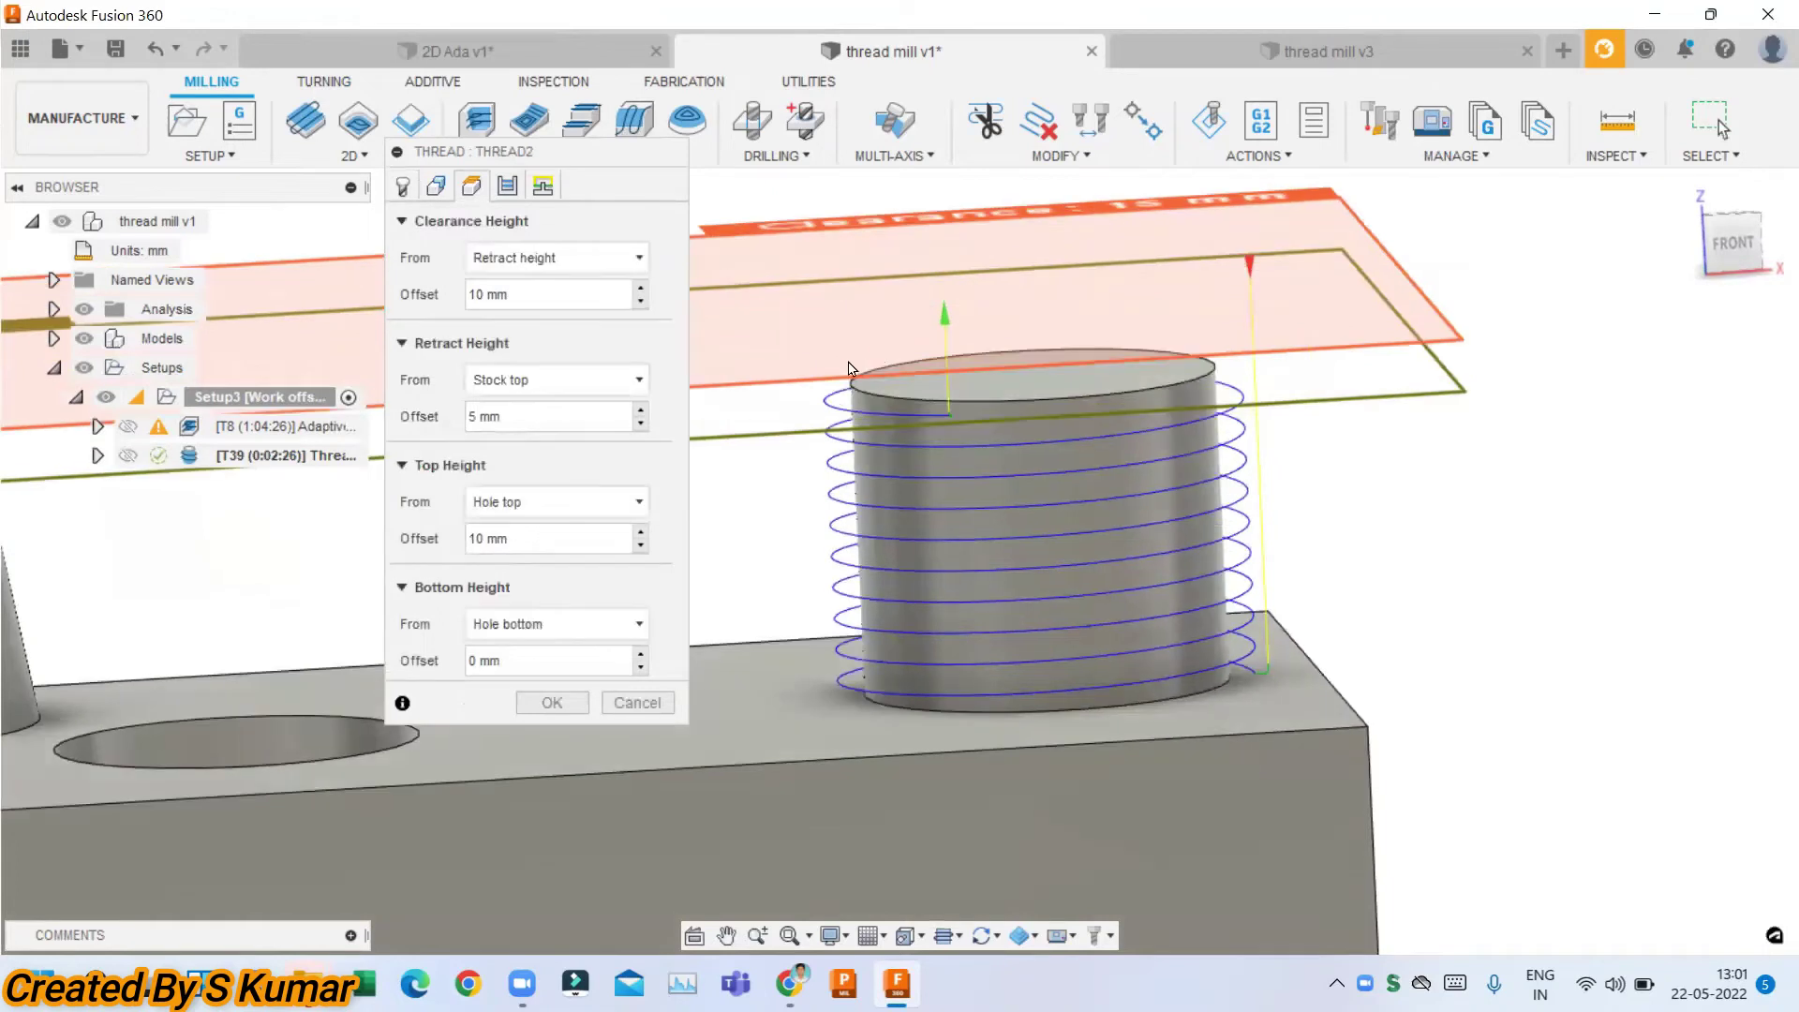
{"action": "left_click", "coordinate": [397, 190]}
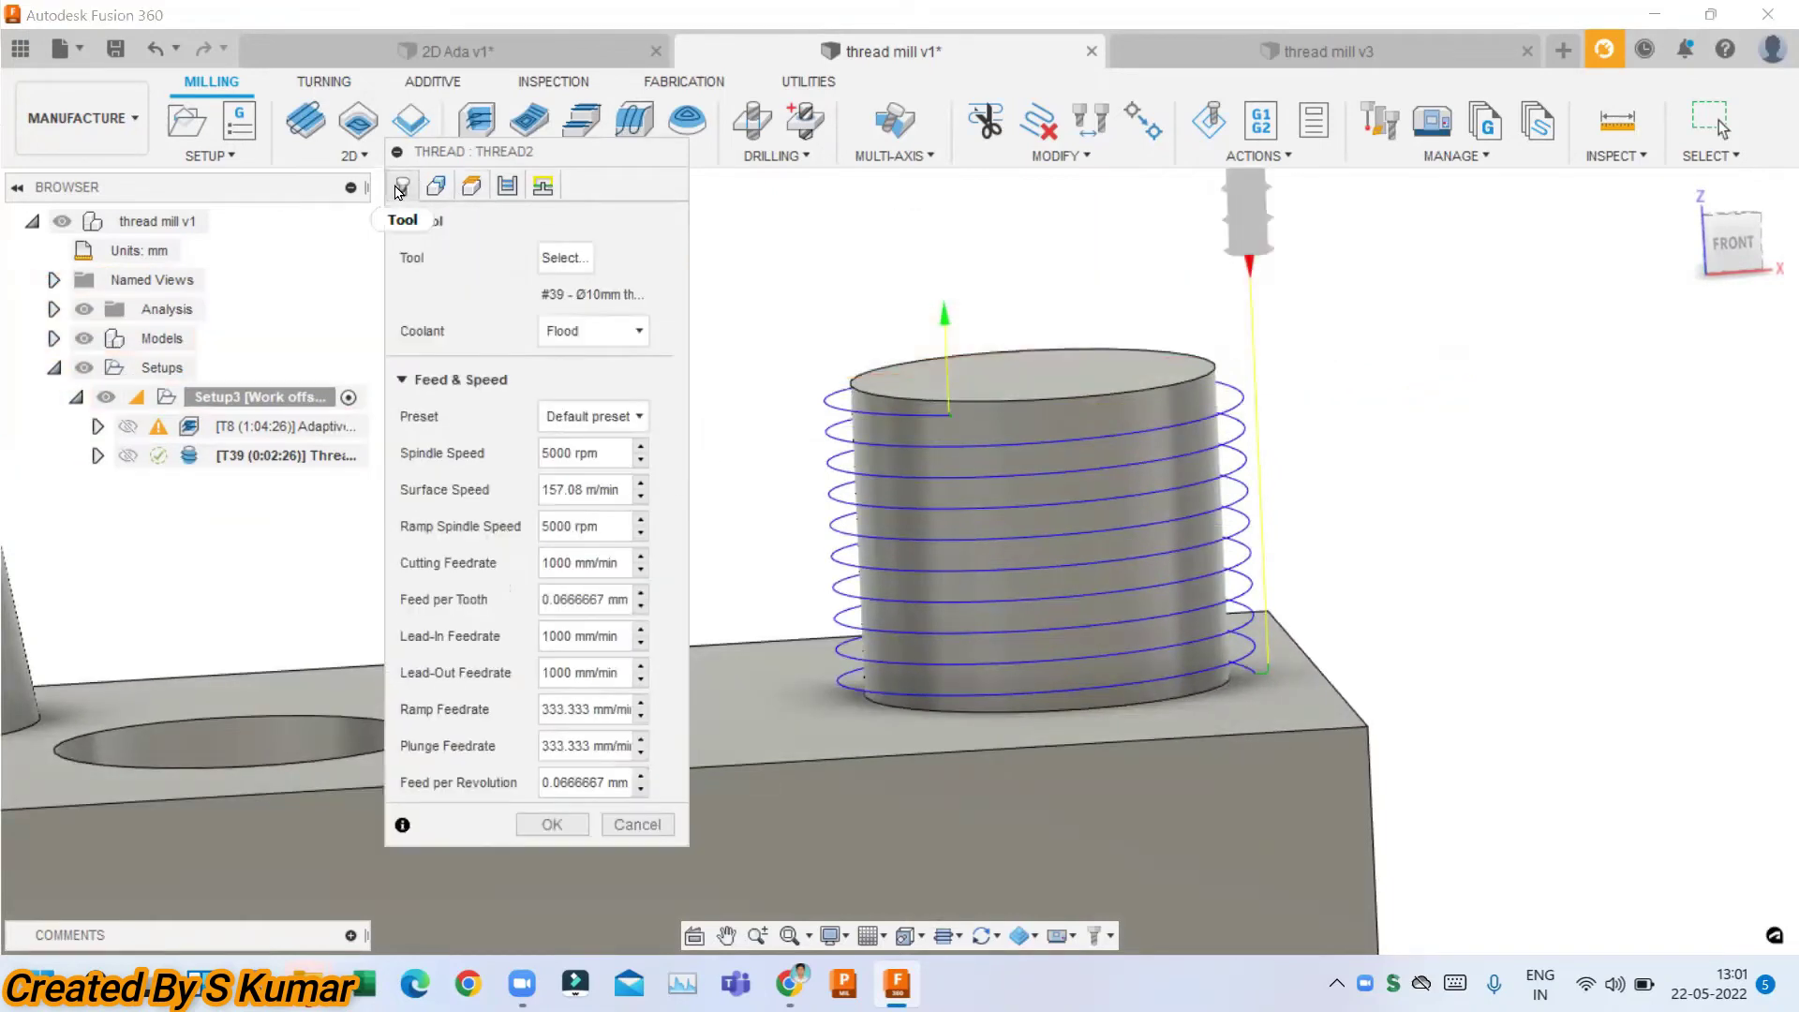
{"action": "left_click", "coordinate": [565, 258]}
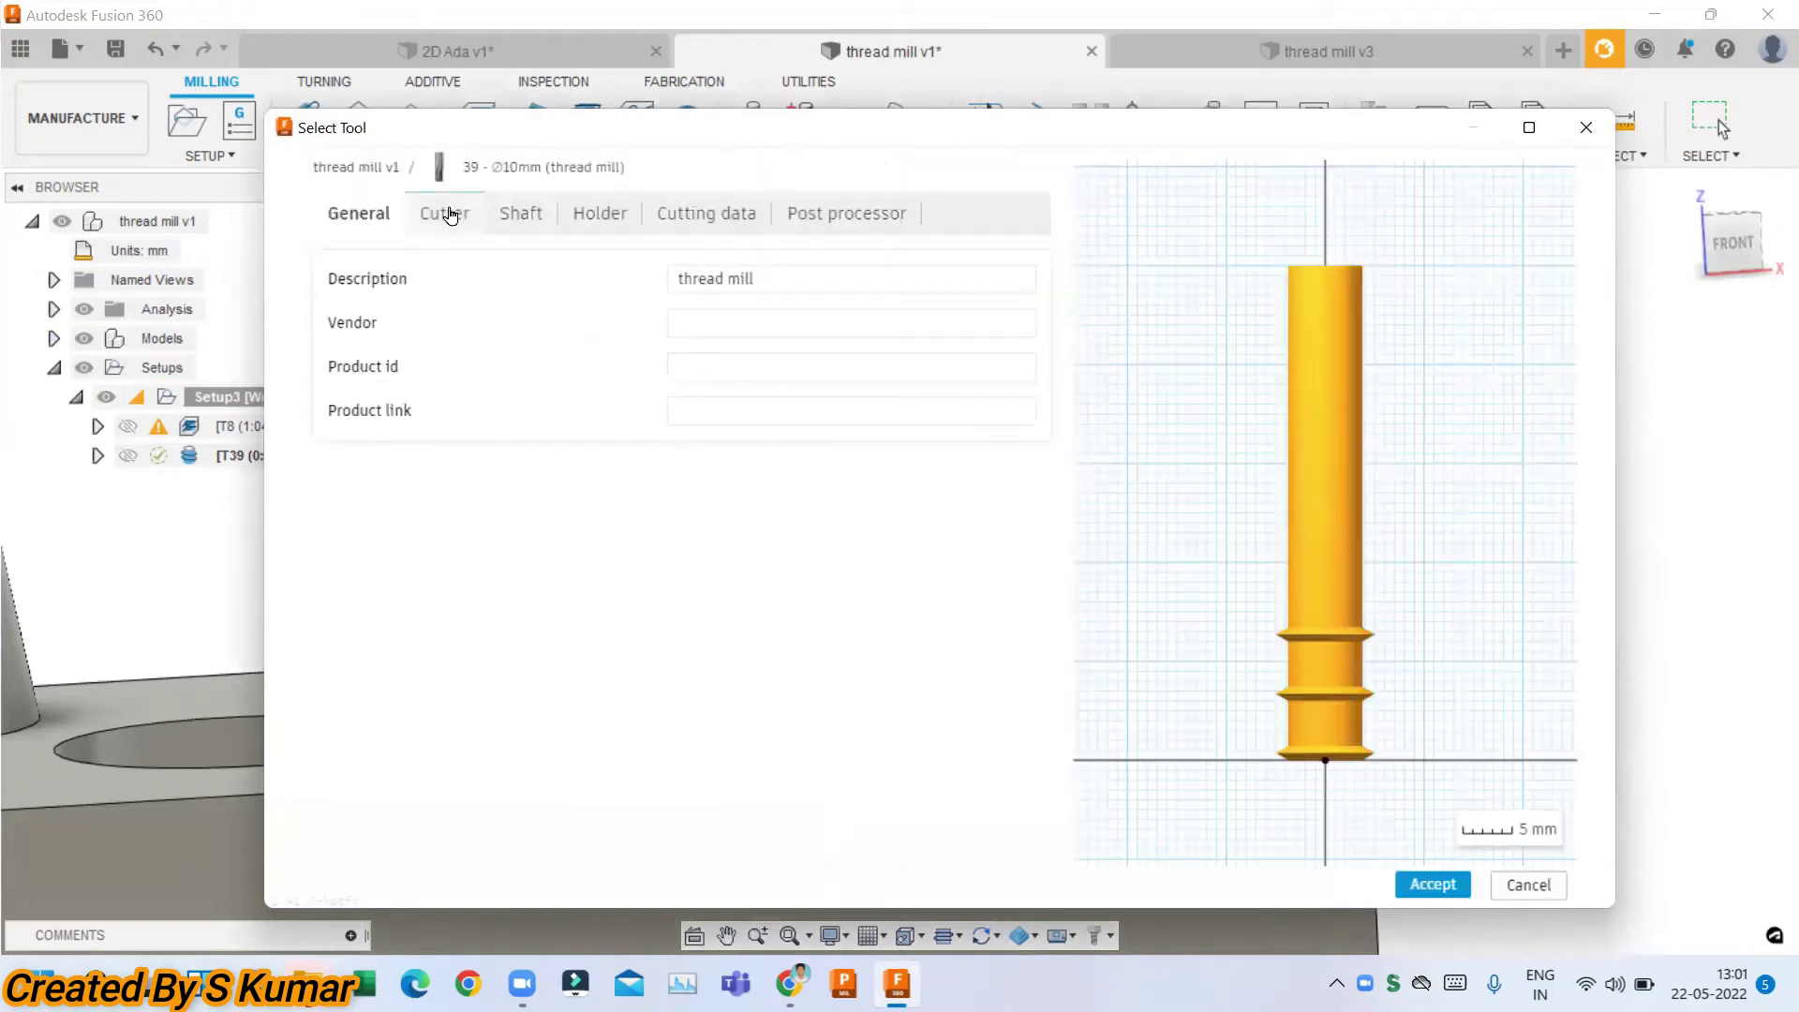
Check tool 39's cutter geometry, now with 1 tooth, and reassign it to Thread2.
{"action": "left_click", "coordinate": [448, 215]}
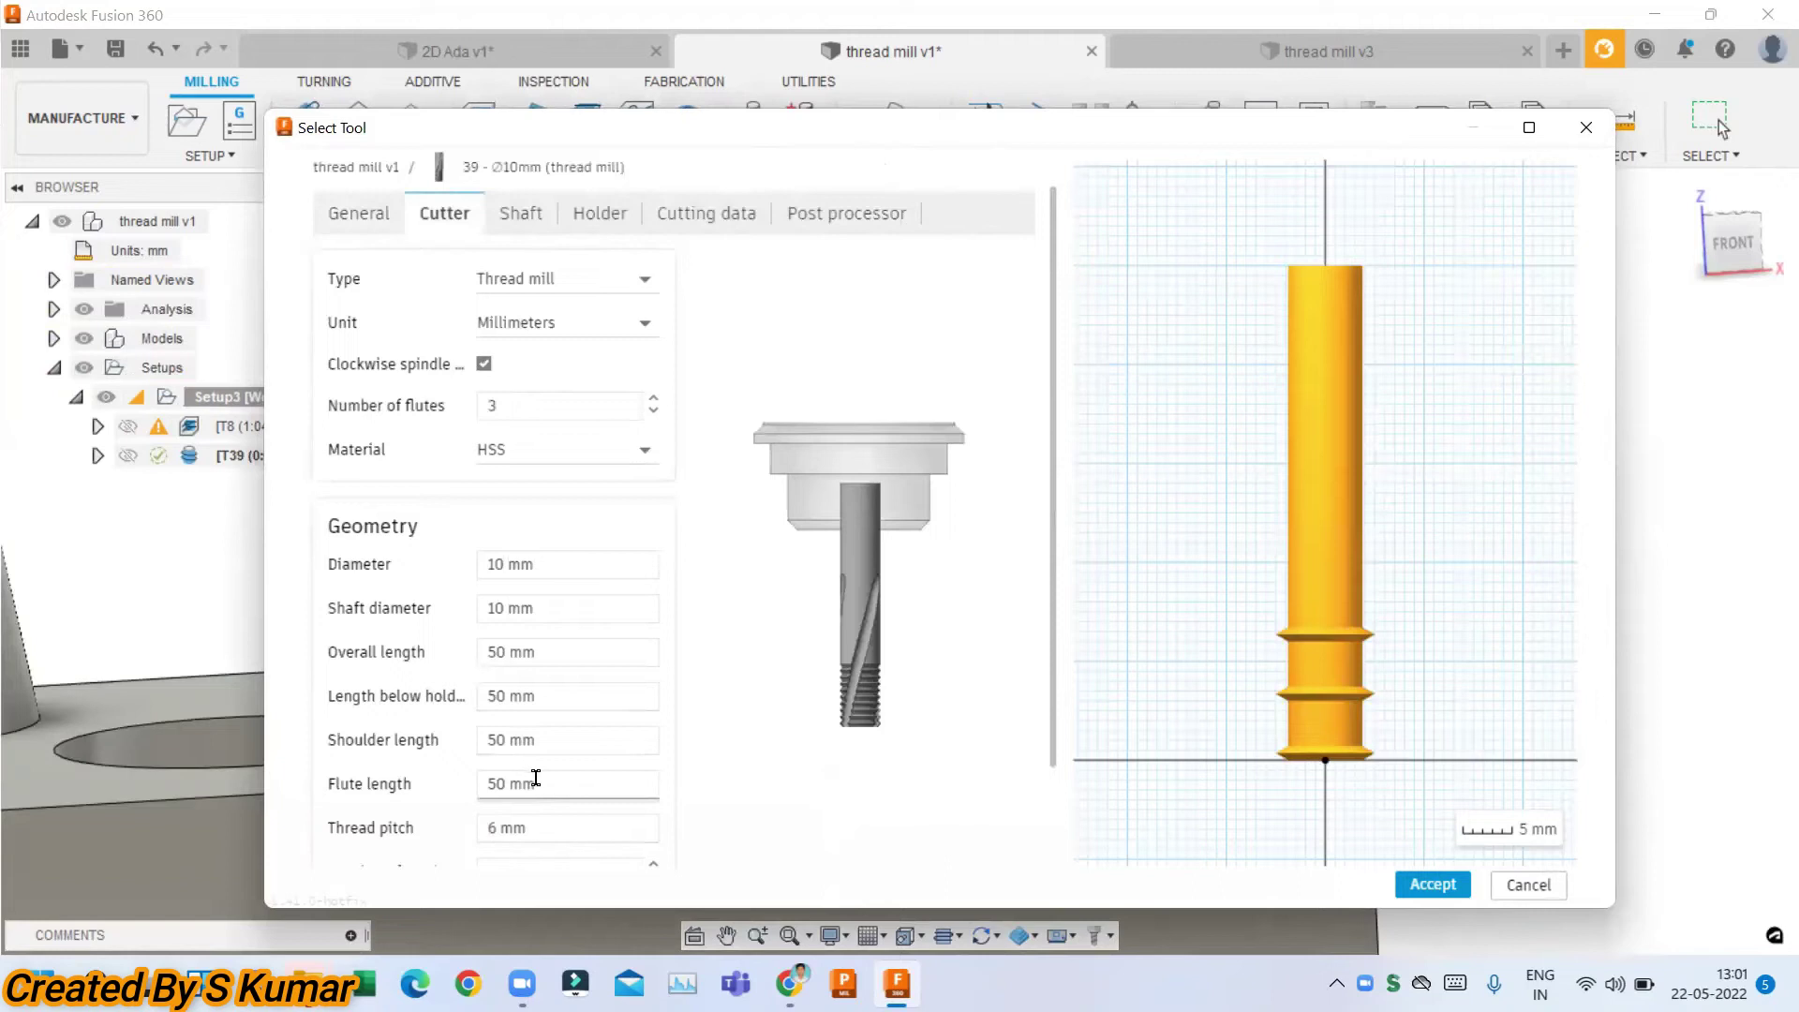
{"action": "scroll", "coordinate": [551, 780], "scroll_direction": "down", "scroll_amount": 1}
{"action": "left_click", "coordinate": [506, 761]}
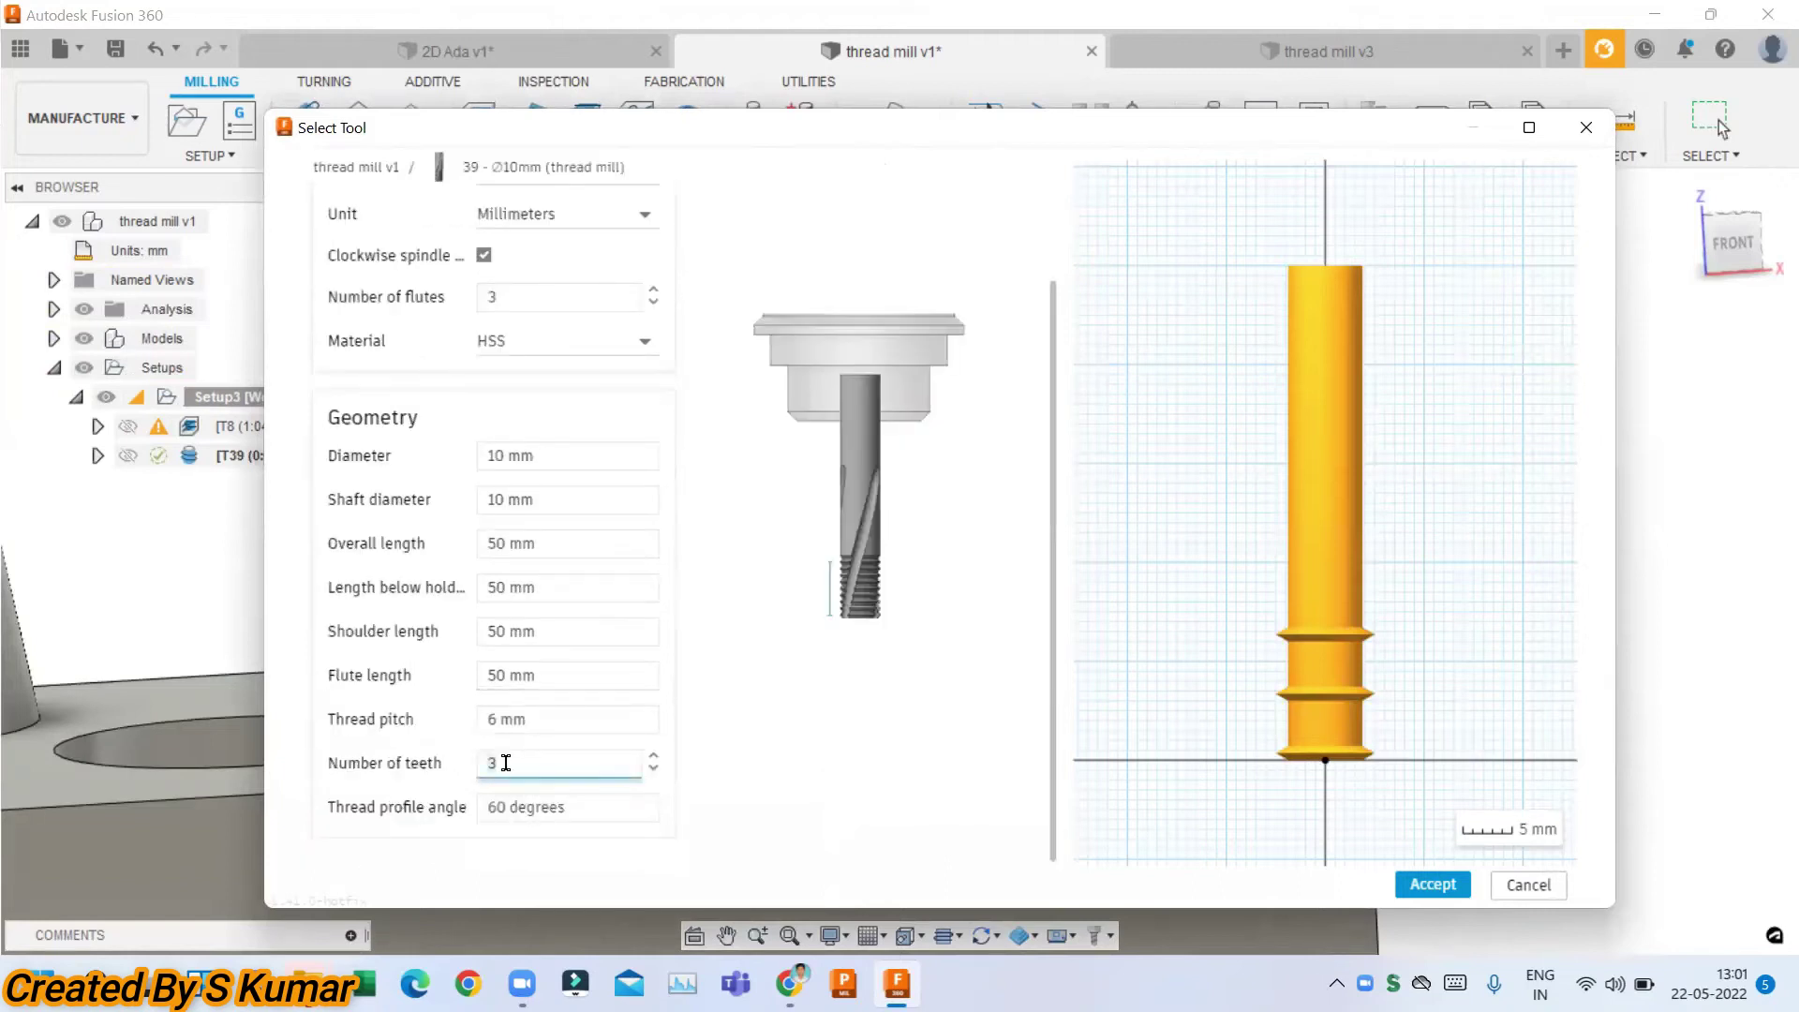
{"action": "left_click", "coordinate": [1434, 885]}
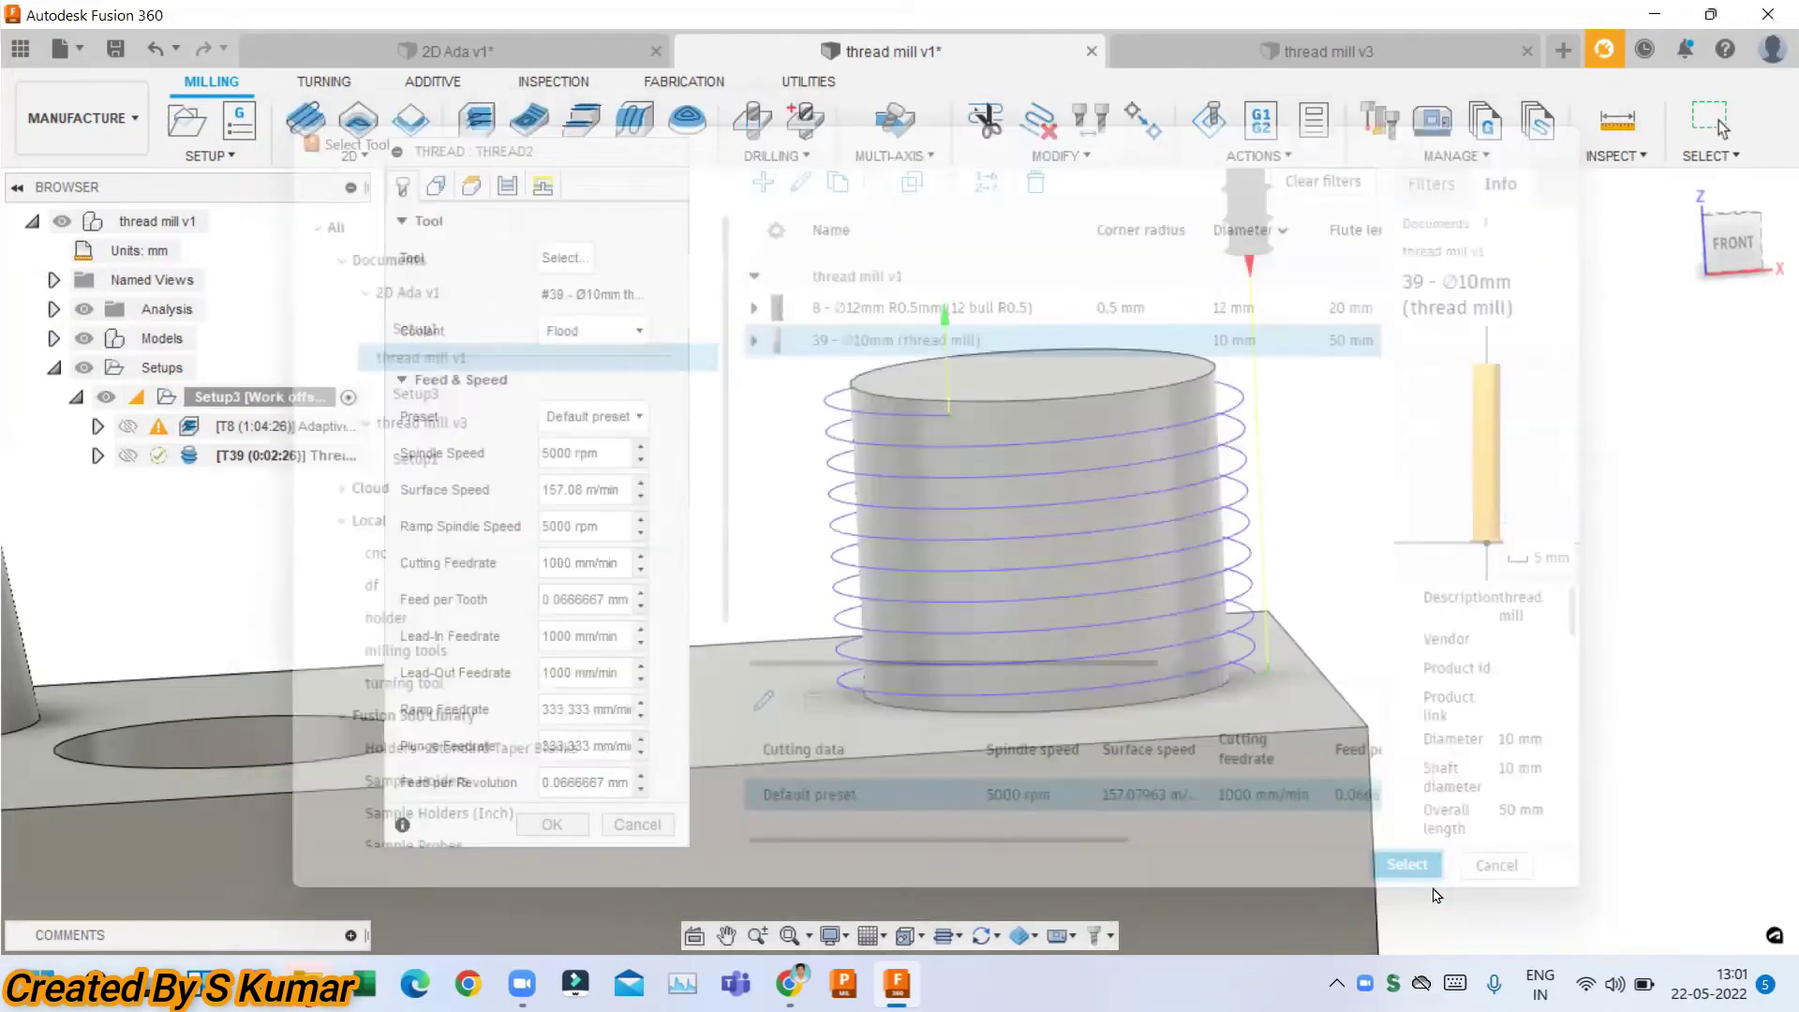
{"action": "mouse_move", "coordinate": [918, 321]}
{"action": "middle_mouse_down", "text": "shift"}
{"action": "mouse_move", "coordinate": [924, 291]}
{"action": "mouse_move", "coordinate": [940, 345]}
{"action": "middle_mouse_up", "text": "shift"}
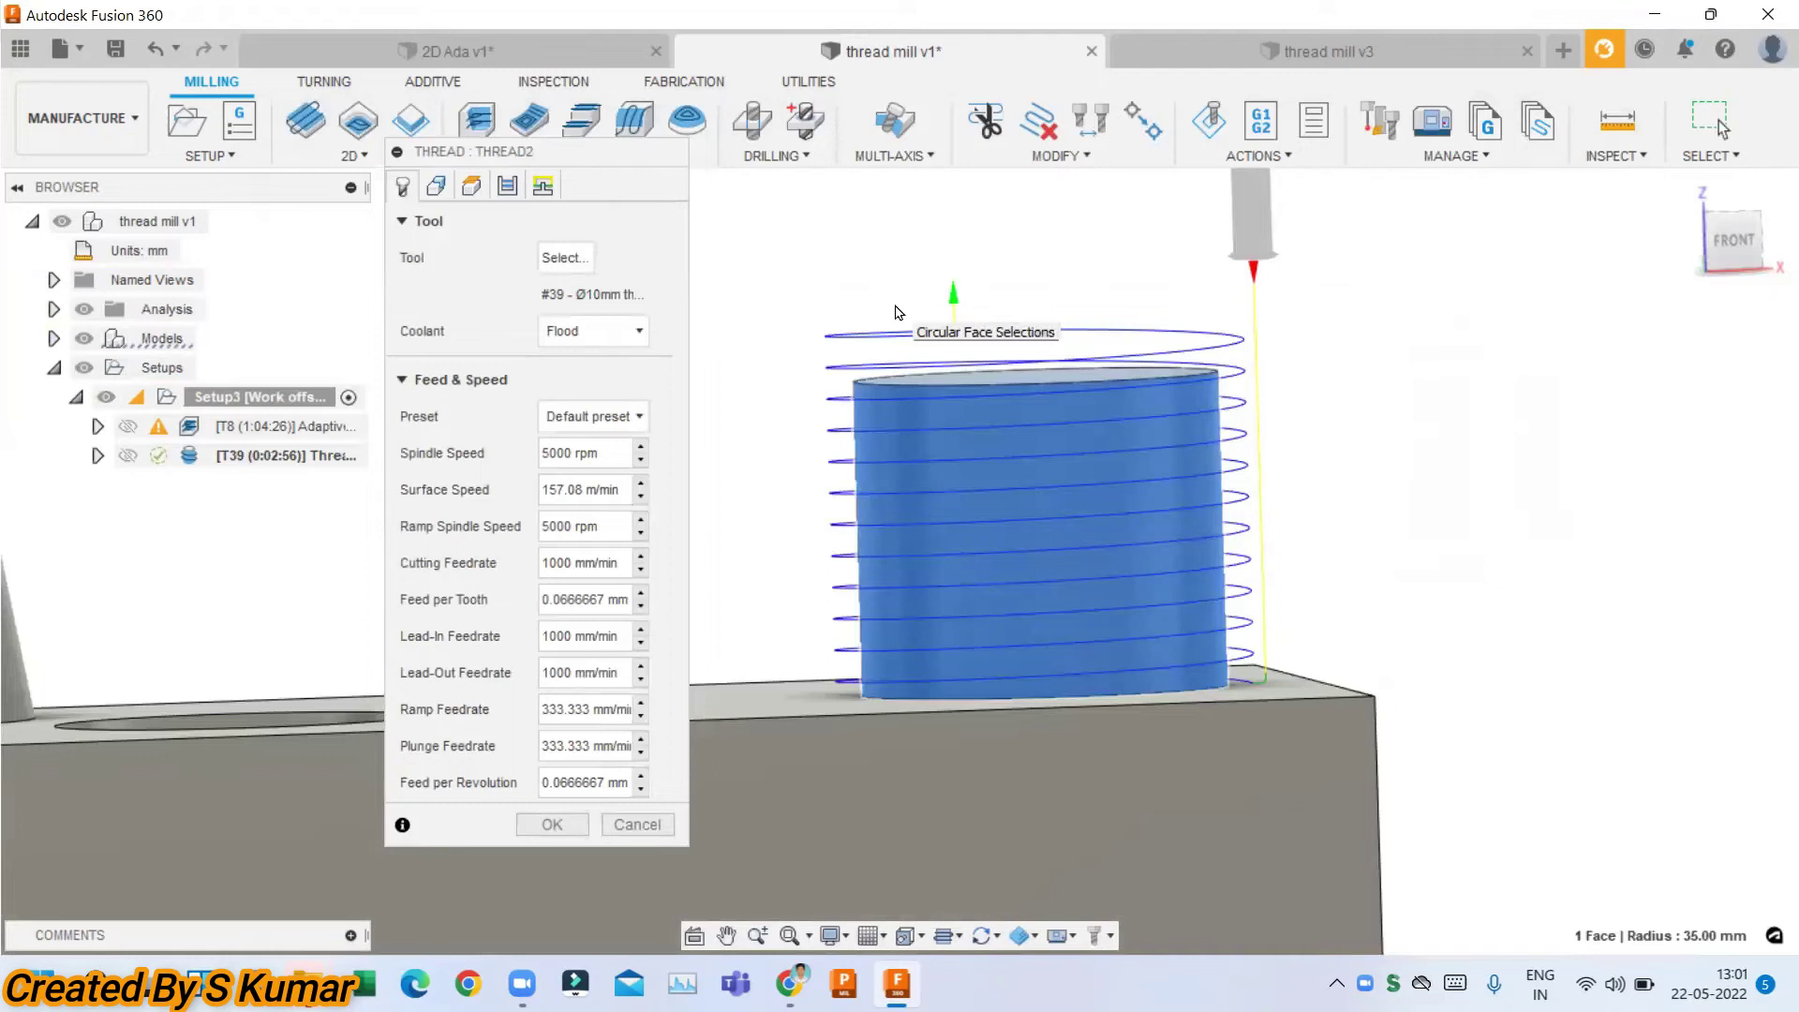
Add the tapered boss's face to Thread2's Circular Face Selections.
{"action": "scroll", "coordinate": [1439, 526], "scroll_direction": "down", "scroll_amount": 2}
{"action": "scroll", "coordinate": [1439, 526], "scroll_direction": "down", "scroll_amount": 3}
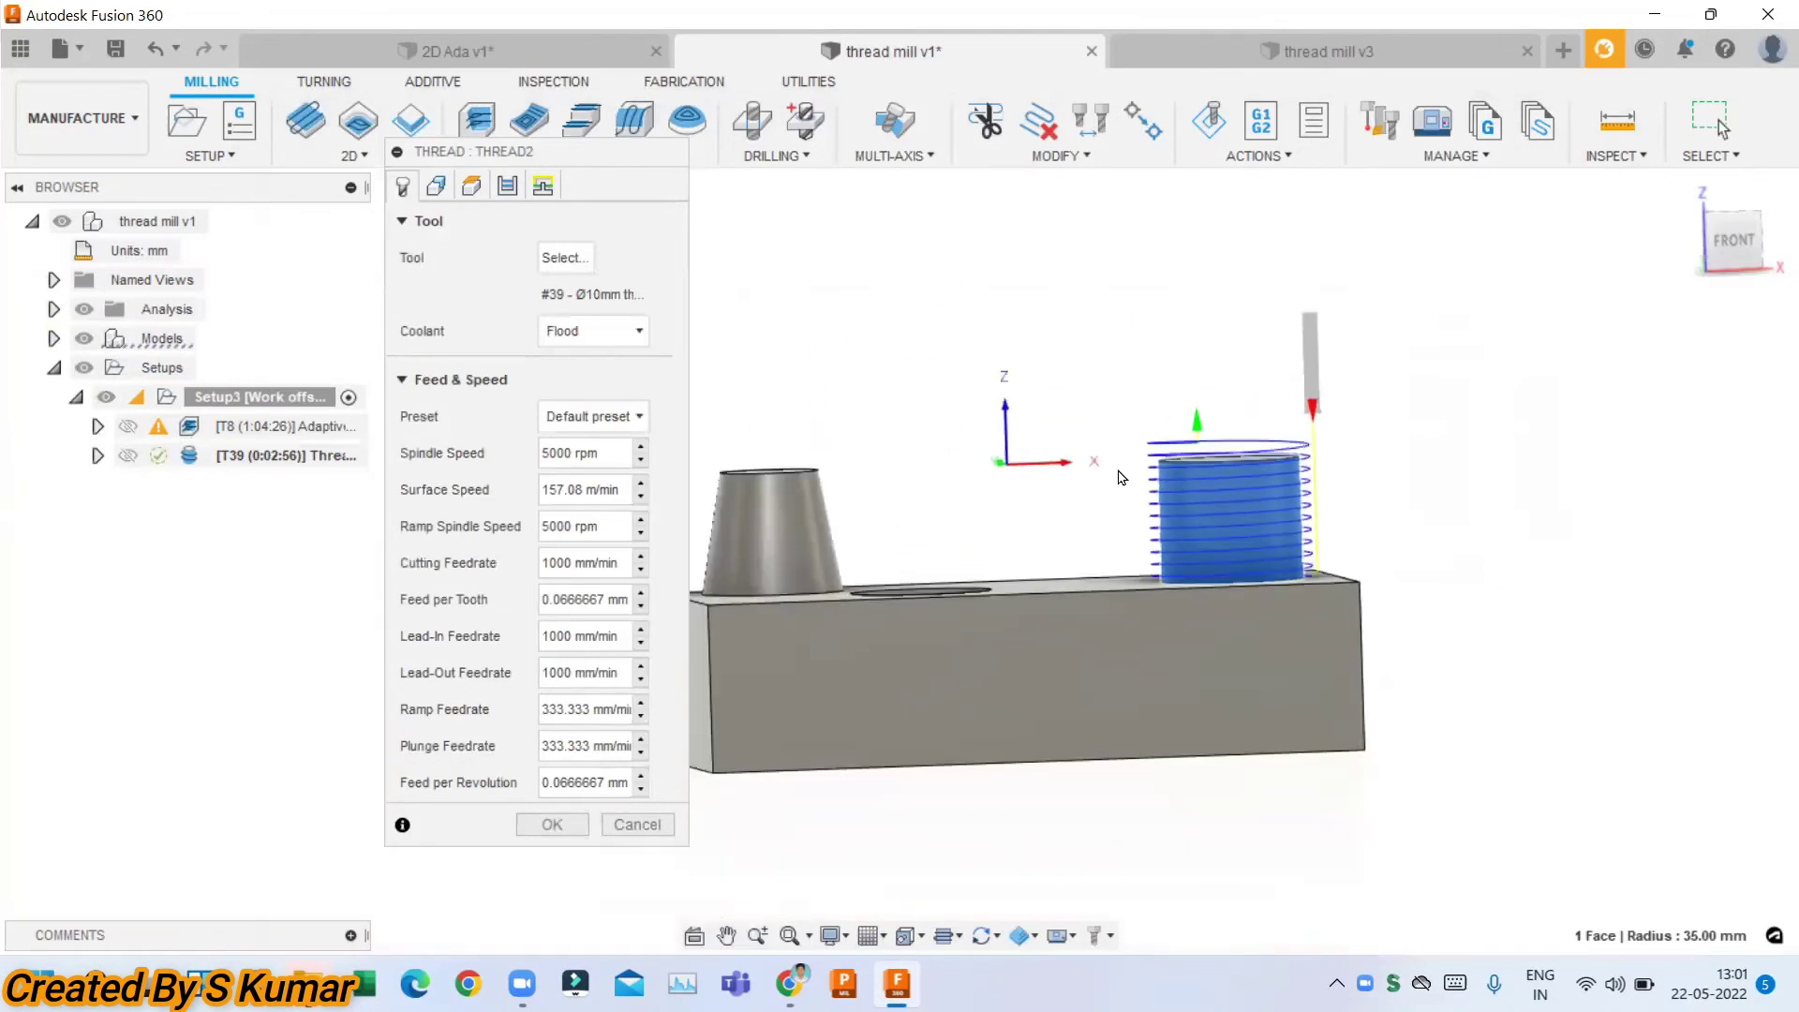
{"action": "left_click", "coordinate": [779, 526]}
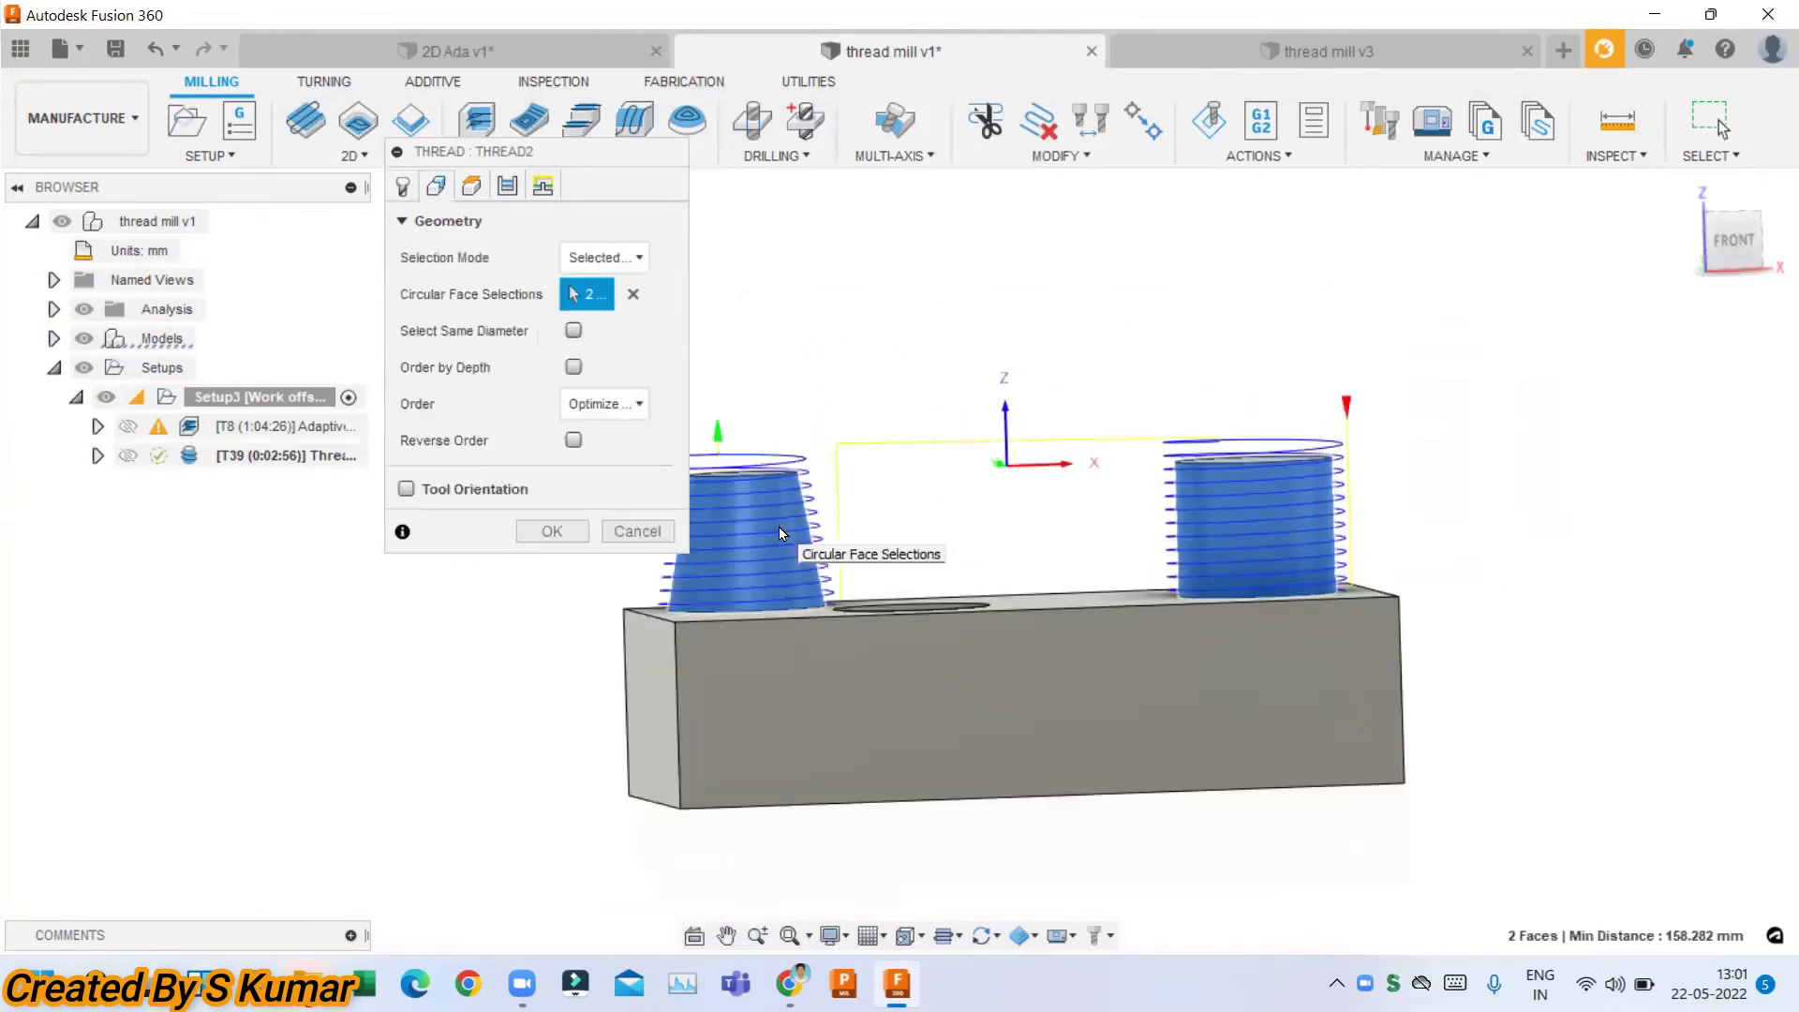
{"action": "scroll", "coordinate": [997, 512], "scroll_direction": "up", "scroll_amount": 2}
{"action": "scroll", "coordinate": [996, 513], "scroll_direction": "up", "scroll_amount": 2}
Add the middle hole as the third threaded circular face.
{"action": "middle_click_drag", "start_coordinate": [1032, 413], "coordinate": [1053, 453], "text": "shift"}
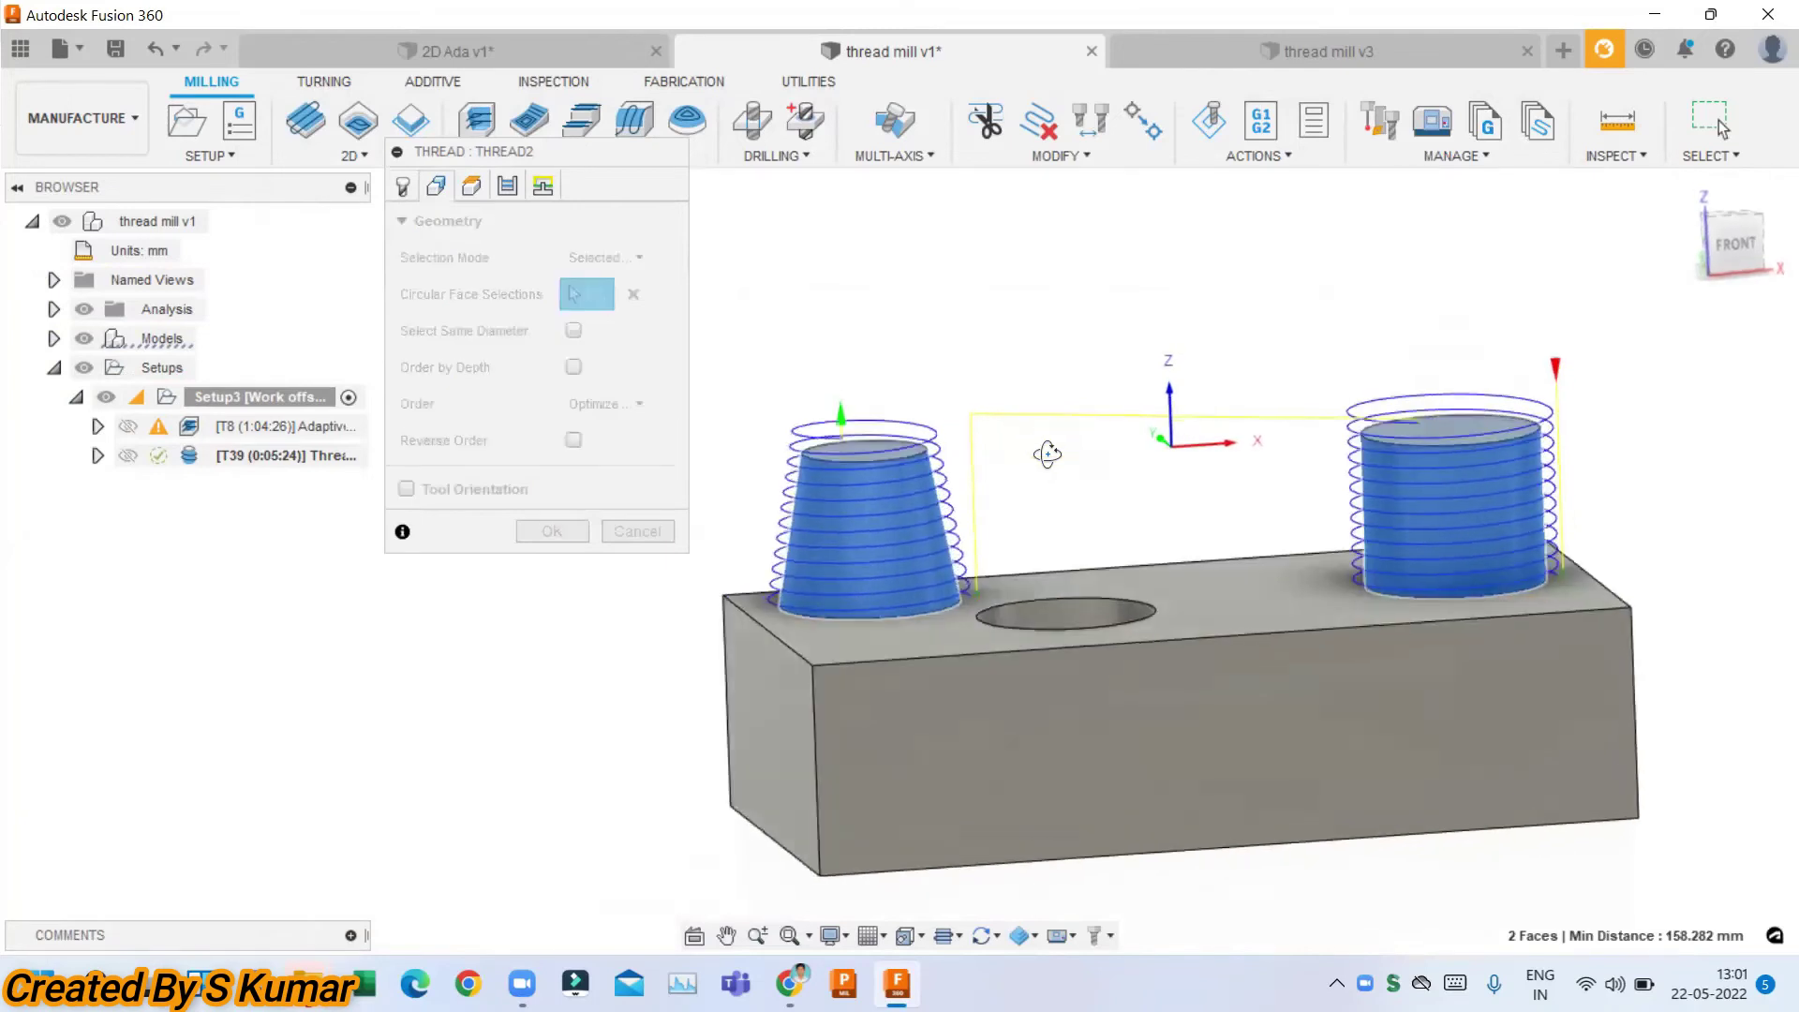
{"action": "scroll", "coordinate": [919, 514], "scroll_direction": "up", "scroll_amount": 2}
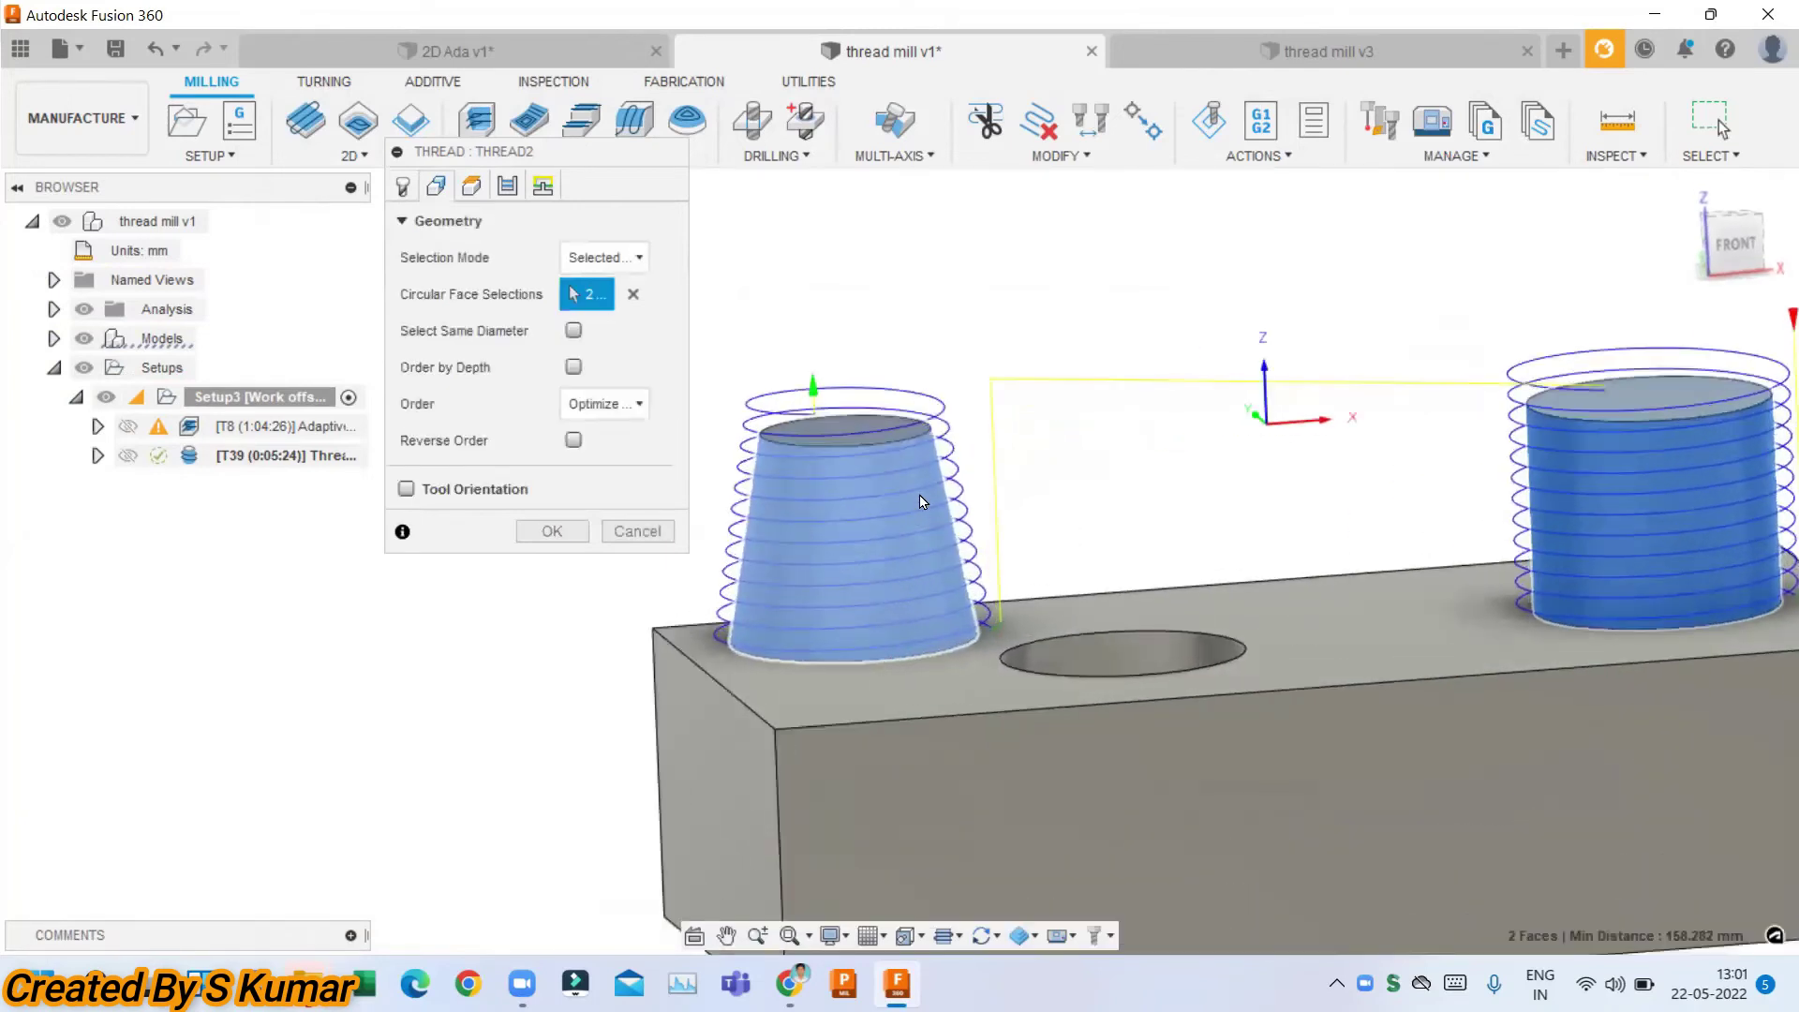
{"action": "middle_click_drag", "start_coordinate": [817, 506], "coordinate": [900, 375], "text": "shift"}
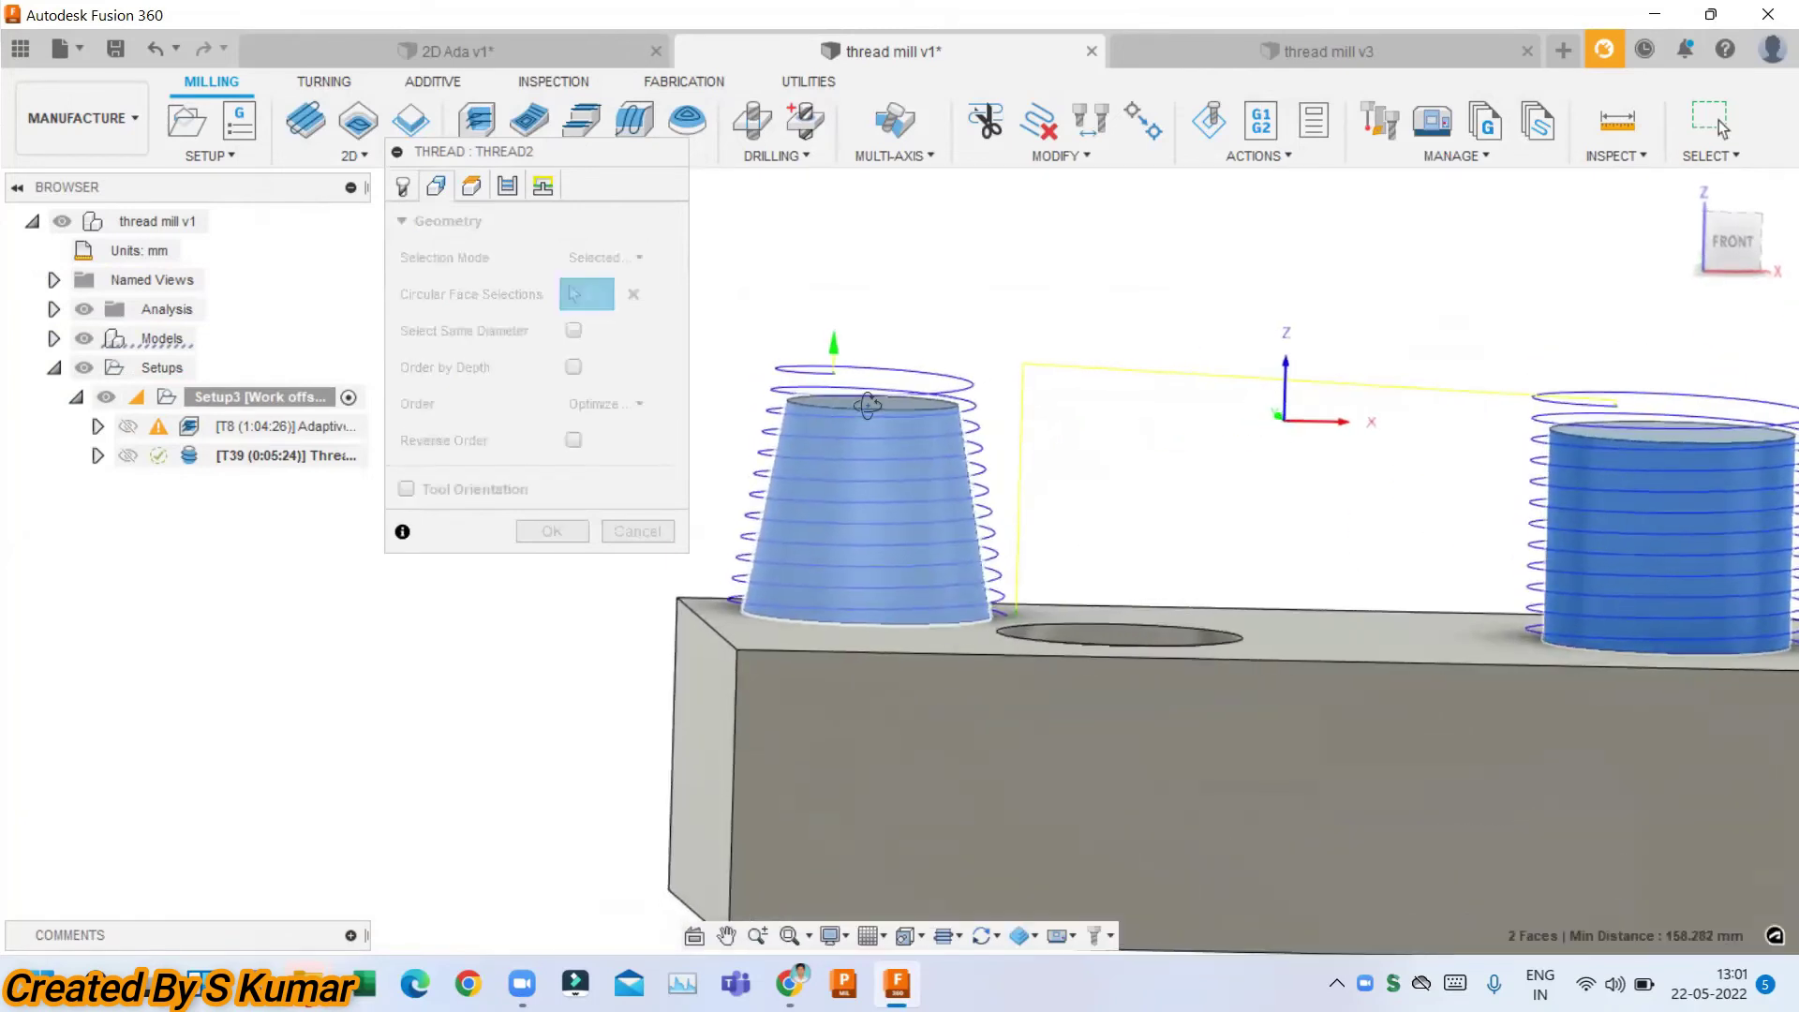
{"action": "scroll", "coordinate": [919, 281], "scroll_direction": "down", "scroll_amount": 3}
{"action": "middle_click_drag", "start_coordinate": [976, 248], "coordinate": [1145, 554], "text": "shift"}
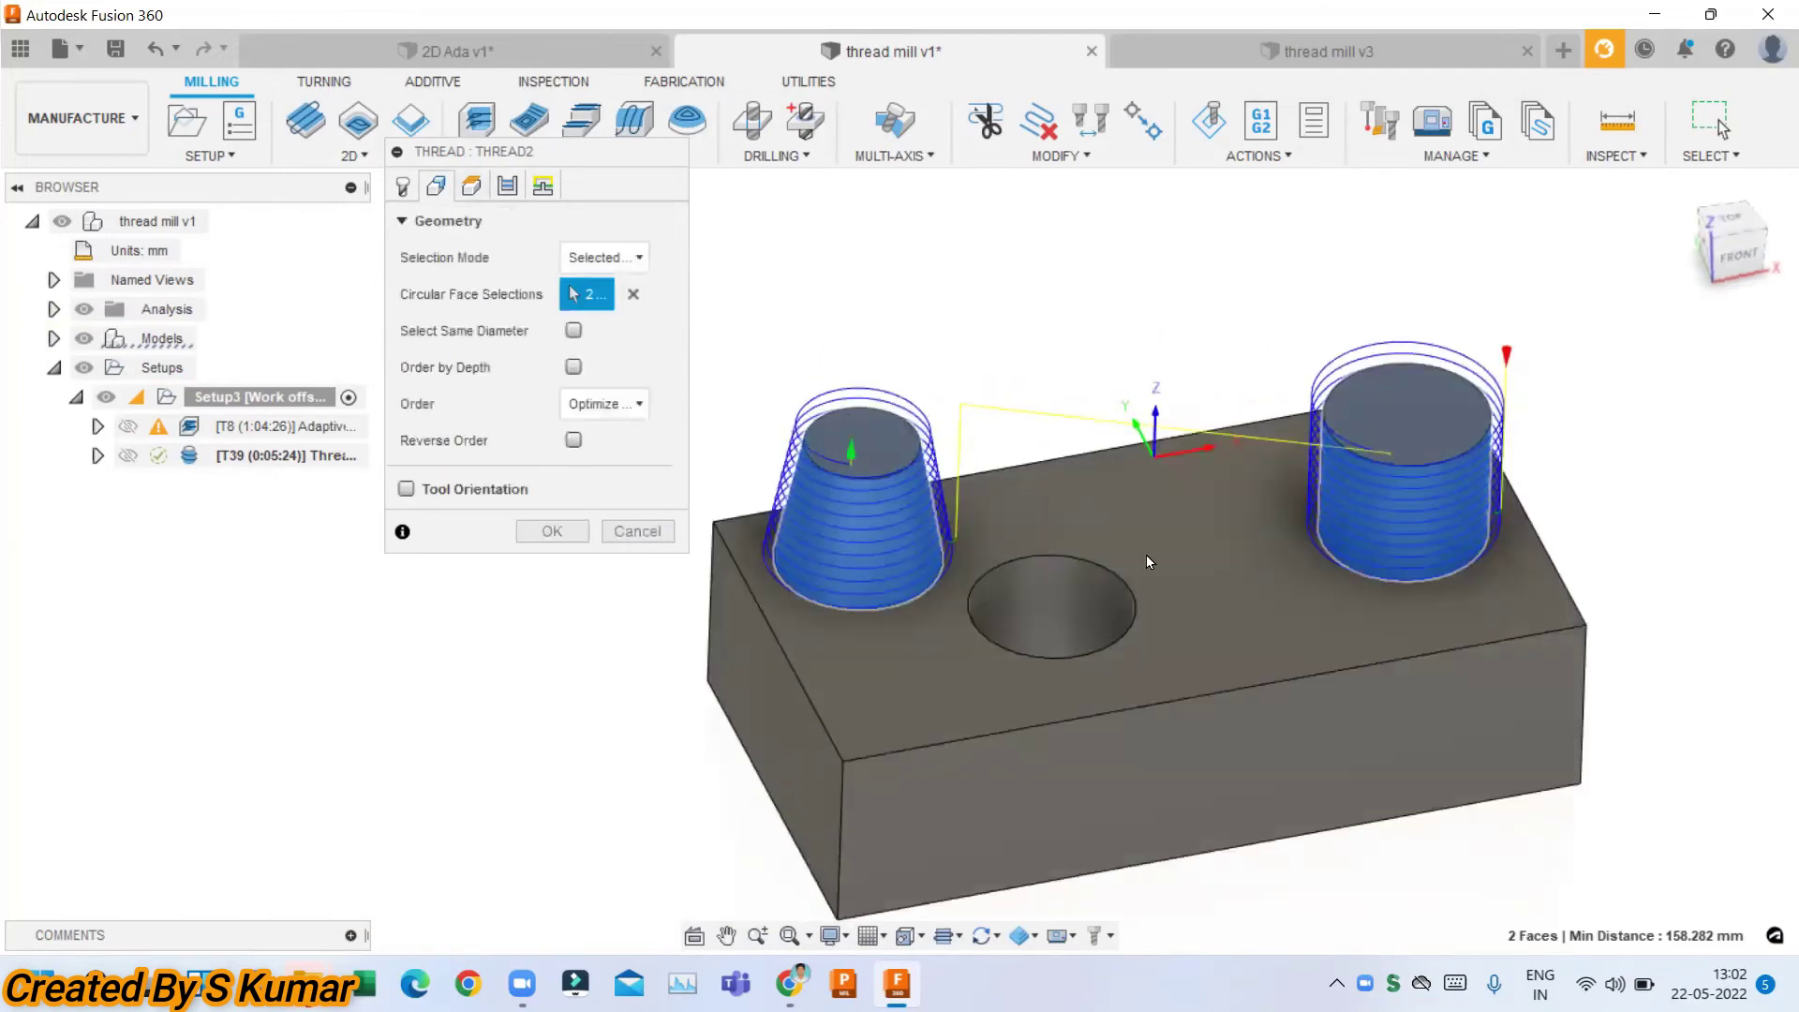
{"action": "scroll", "coordinate": [1082, 611], "scroll_direction": "up", "scroll_amount": 2}
{"action": "left_click", "coordinate": [1081, 611]}
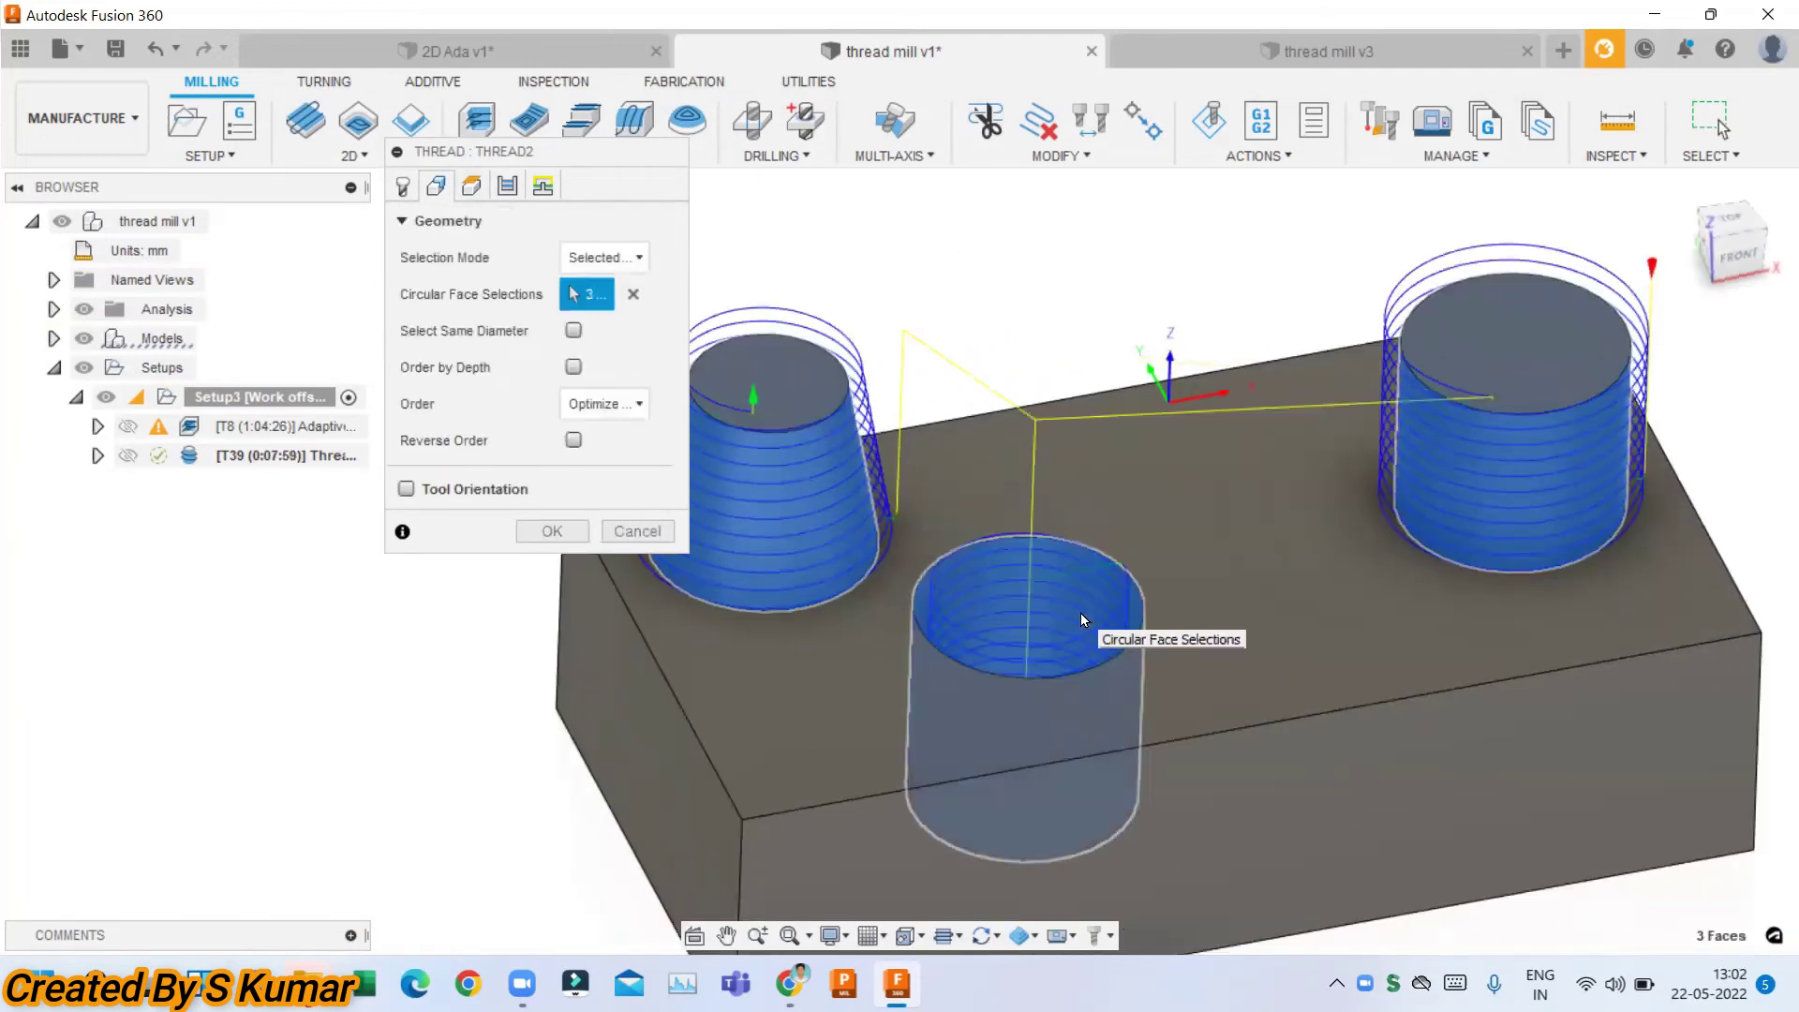
{"action": "scroll", "coordinate": [880, 660], "scroll_direction": "up", "scroll_amount": 2}
{"action": "scroll", "coordinate": [1044, 634], "scroll_direction": "up", "scroll_amount": 1}
{"action": "scroll", "coordinate": [969, 586], "scroll_direction": "down", "scroll_amount": 1}
{"action": "scroll", "coordinate": [970, 587], "scroll_direction": "down", "scroll_amount": 2}
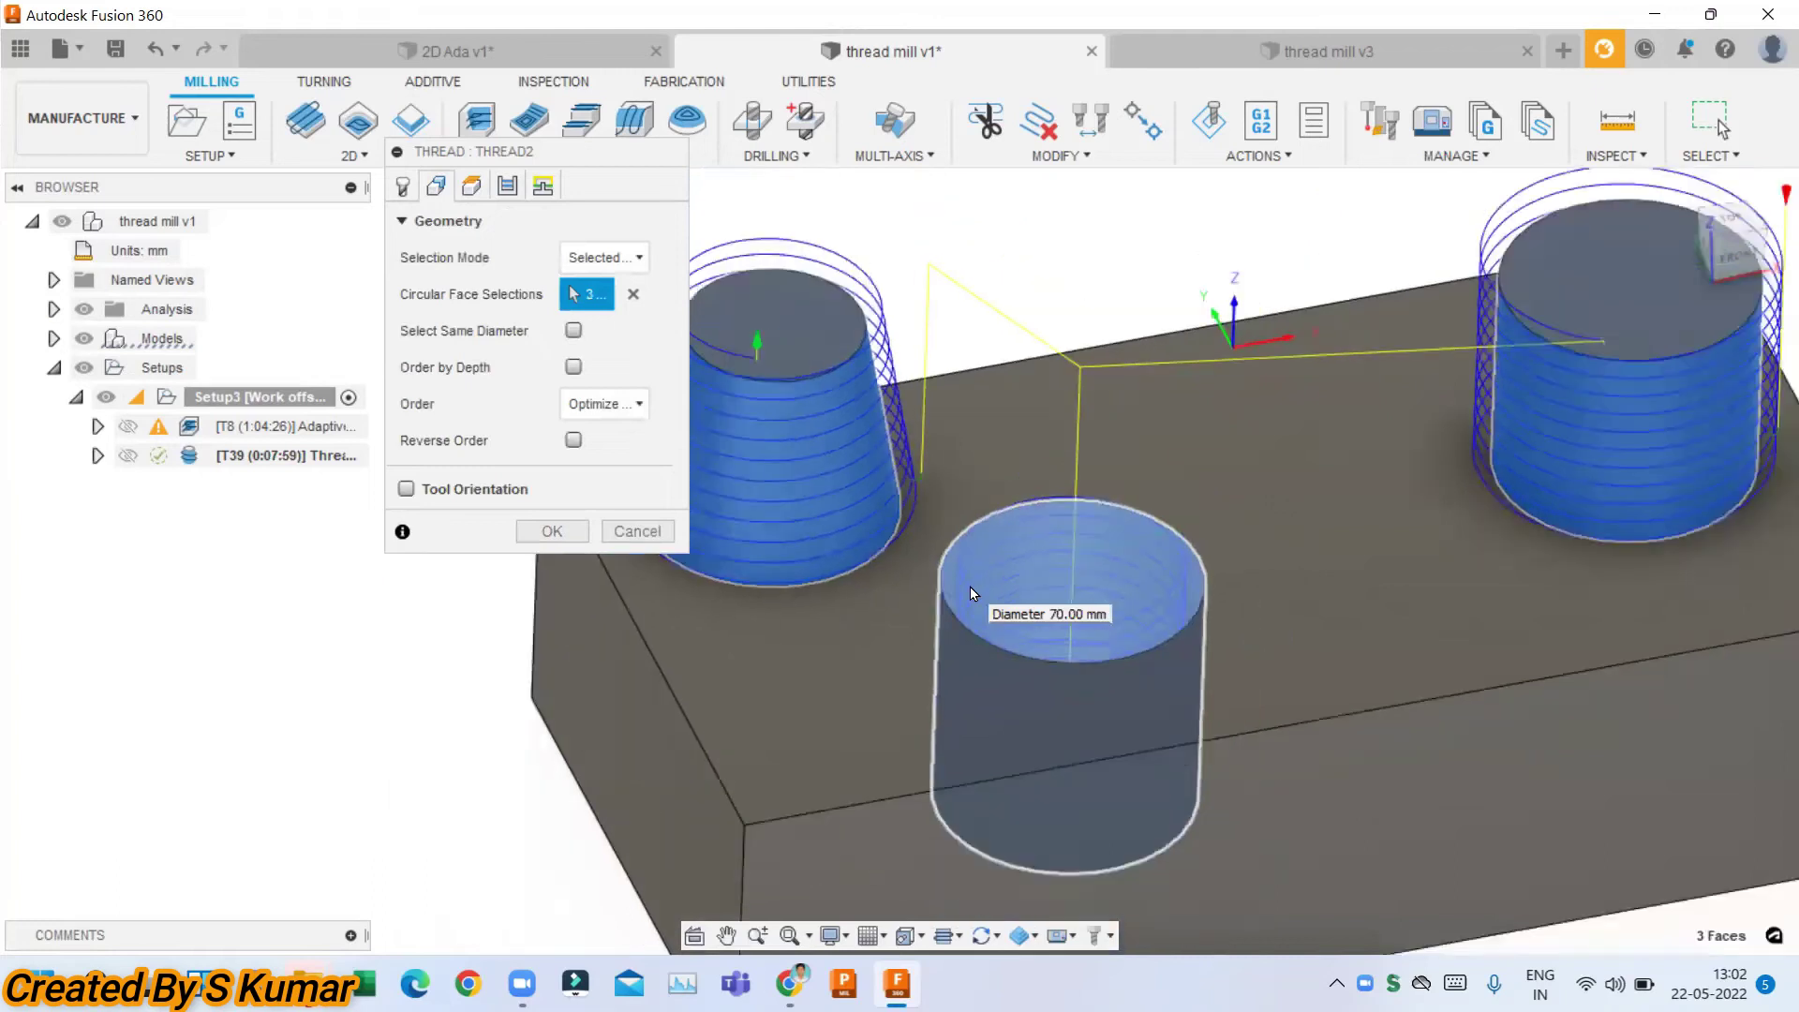
{"action": "scroll", "coordinate": [970, 587], "scroll_direction": "down", "scroll_amount": 2}
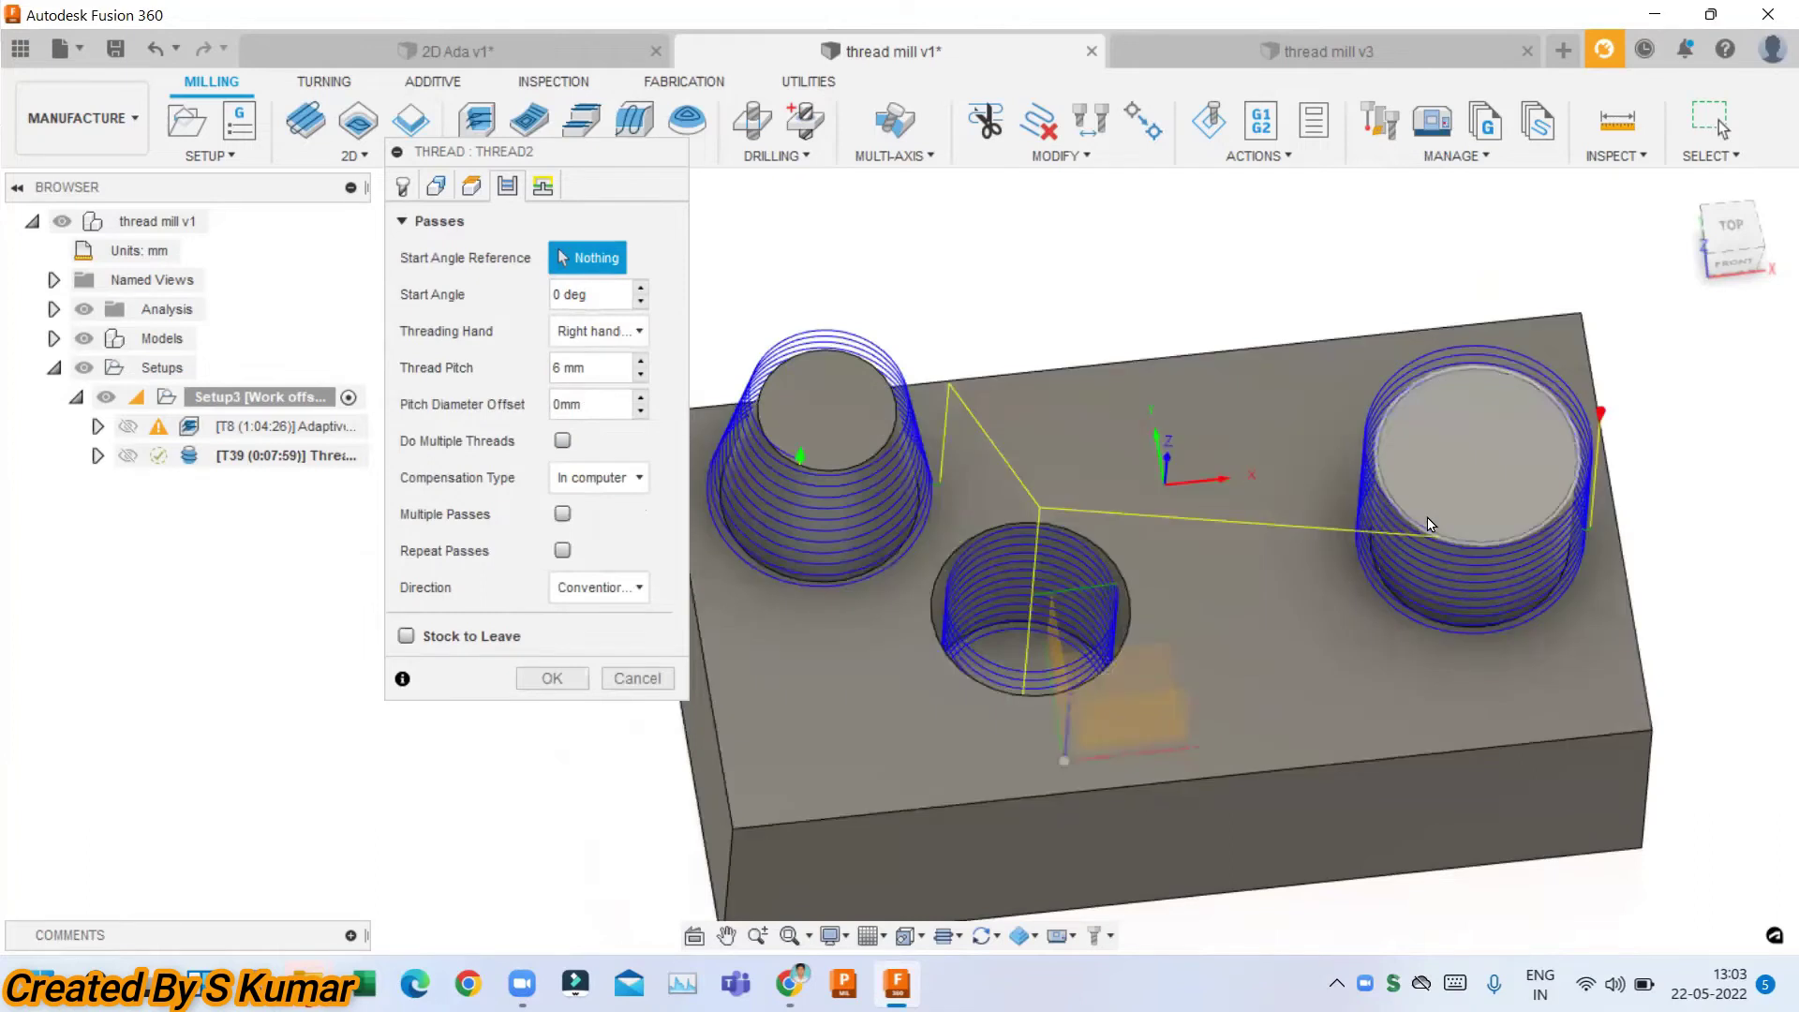
{"action": "scroll", "coordinate": [1431, 522], "scroll_direction": "up", "scroll_amount": 2}
{"action": "left_click", "coordinate": [548, 678]}
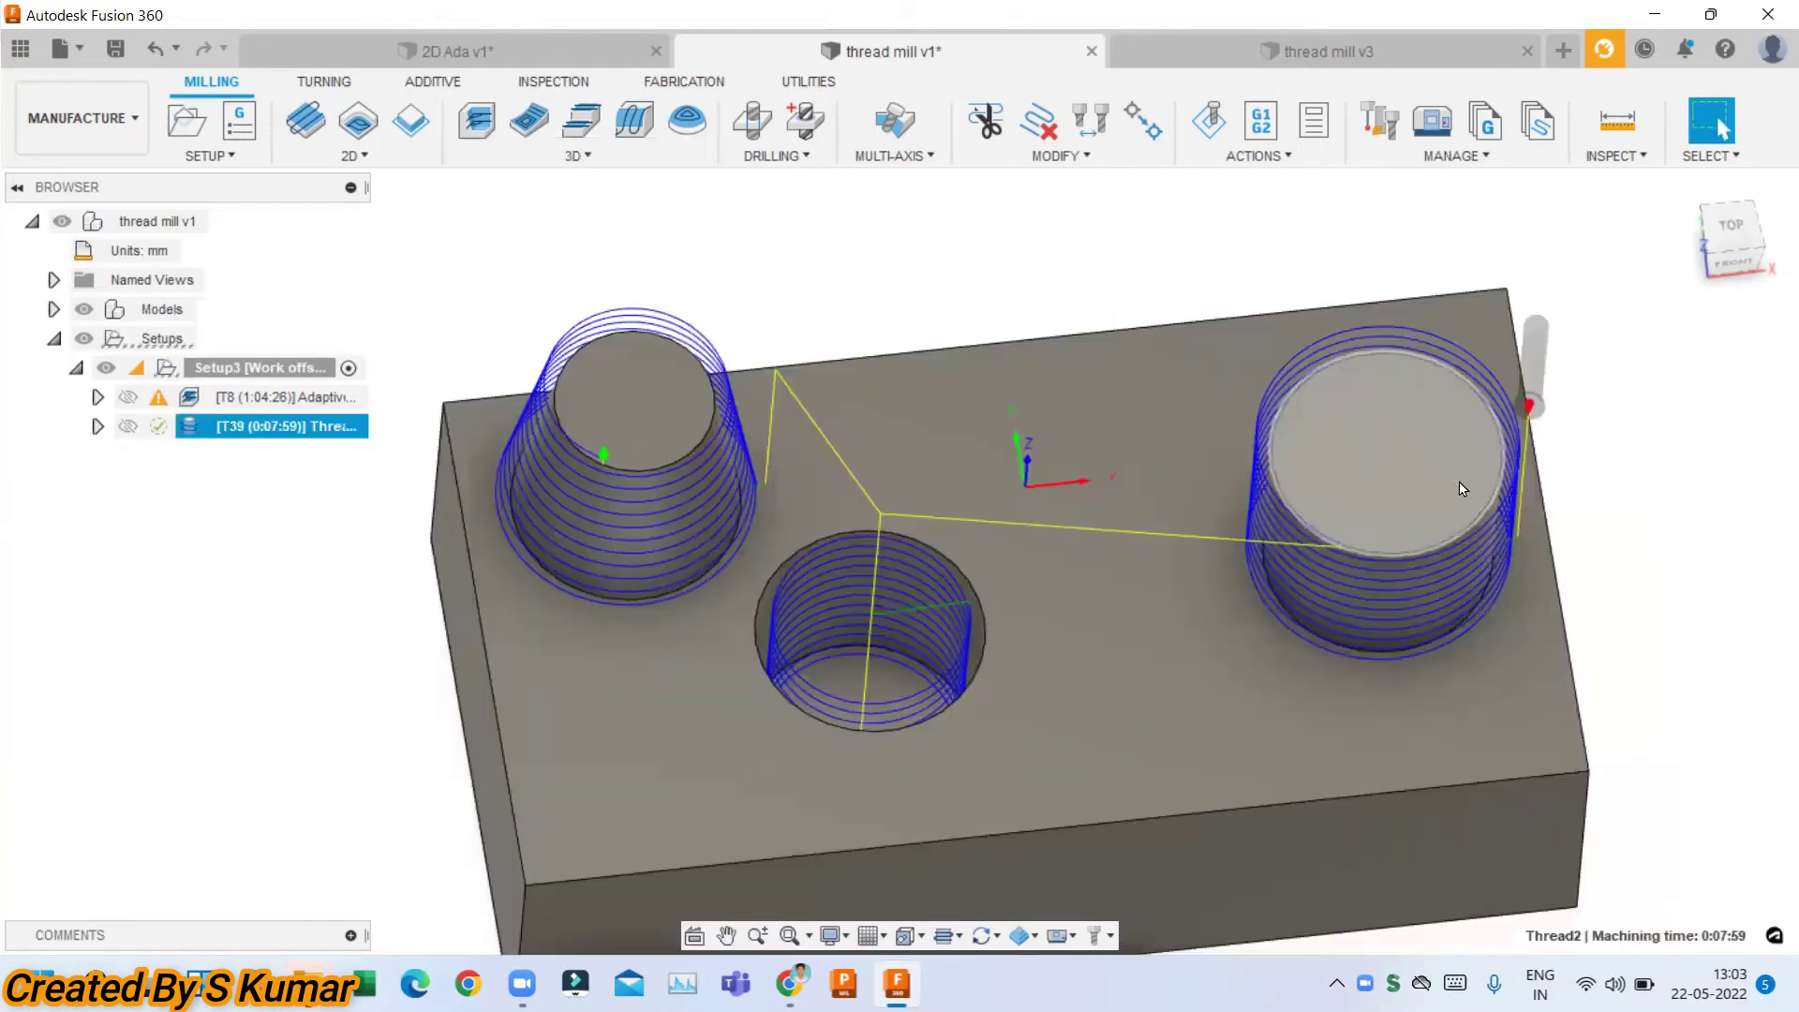
{"action": "middle_click_drag", "start_coordinate": [1461, 488], "coordinate": [952, 363], "text": "shift"}
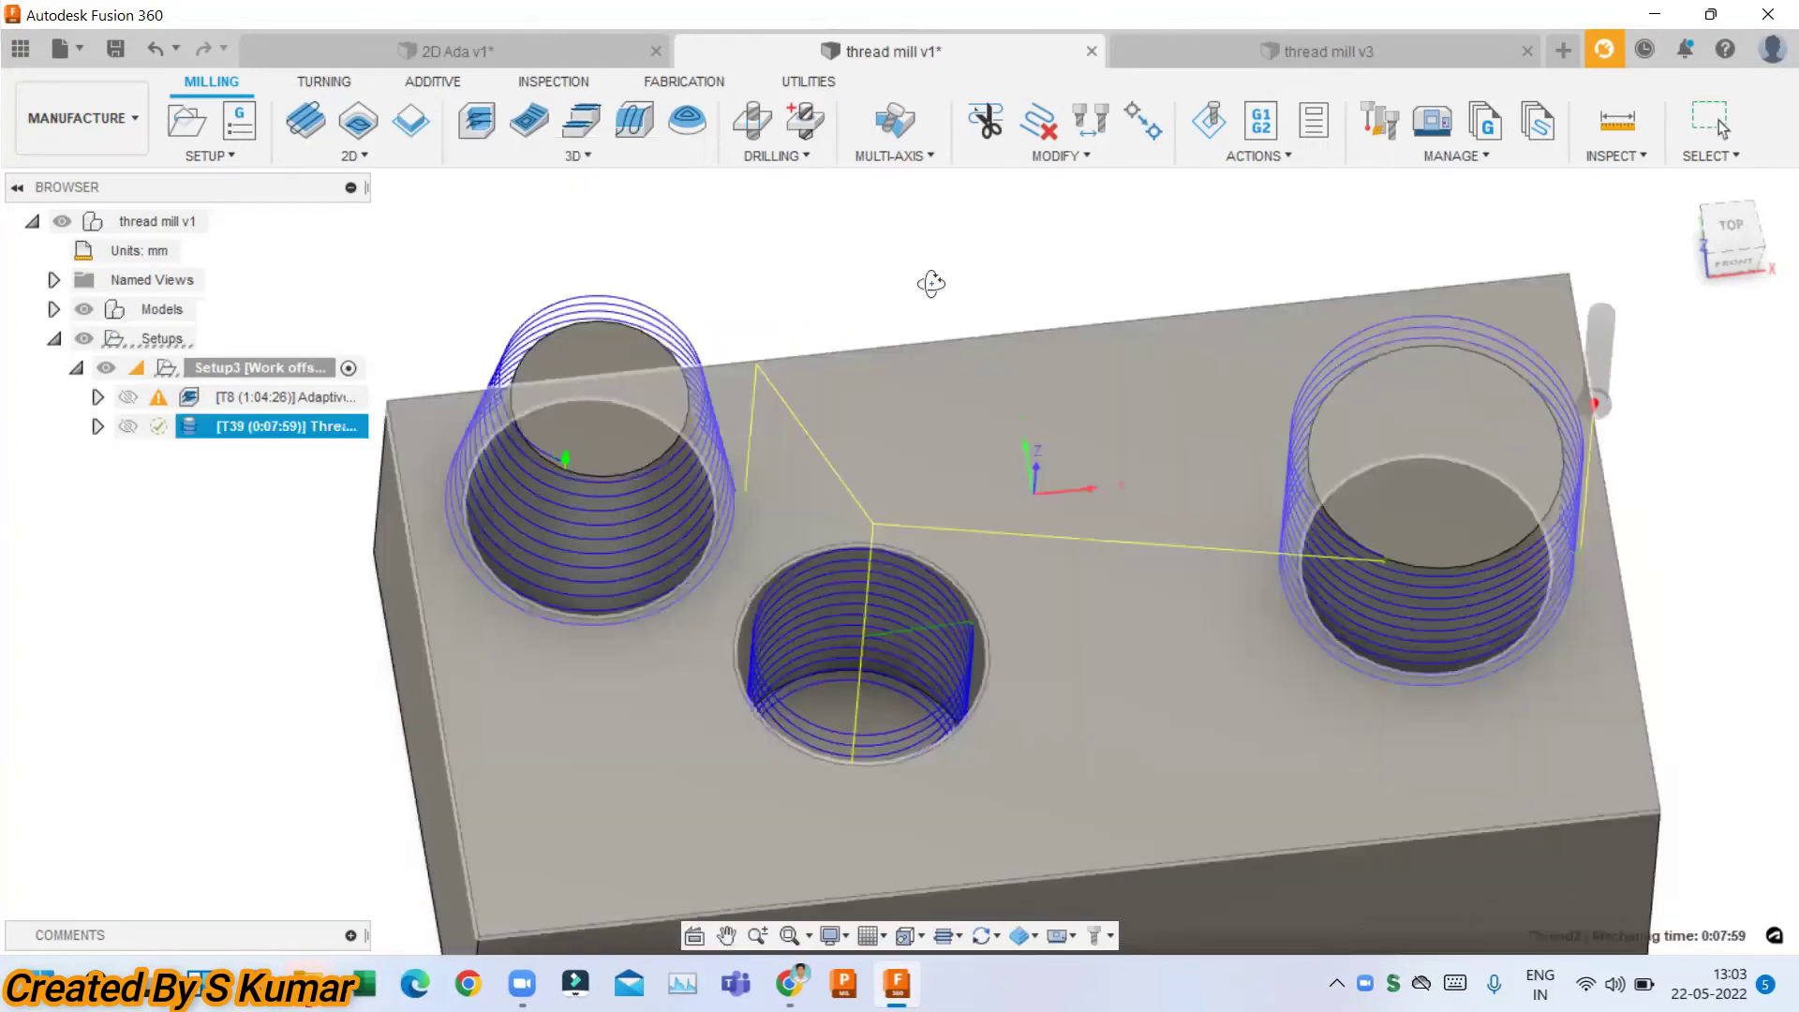
{"action": "middle_click_drag", "start_coordinate": [930, 283], "coordinate": [965, 314], "text": "shift"}
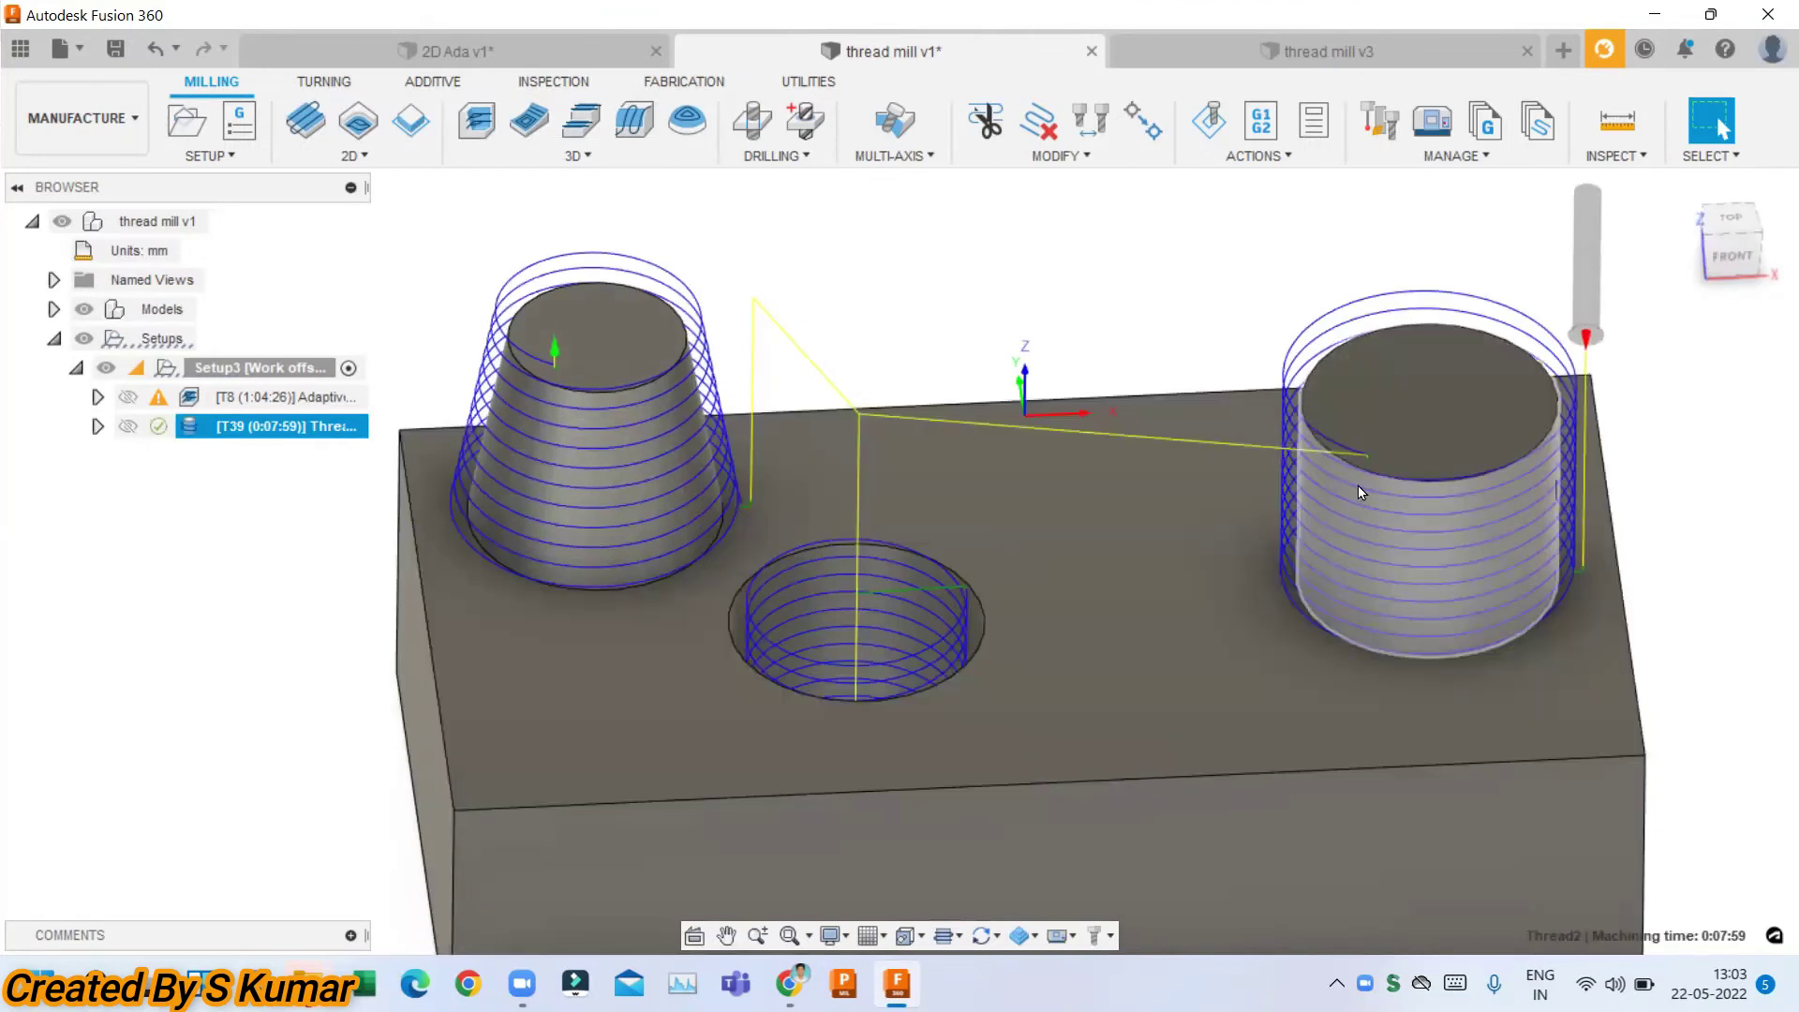
{"action": "scroll", "coordinate": [1398, 457], "scroll_direction": "down", "scroll_amount": 3}
{"action": "scroll", "coordinate": [1071, 577], "scroll_direction": "up", "scroll_amount": 5}
{"action": "scroll", "coordinate": [1078, 577], "scroll_direction": "up", "scroll_amount": 3}
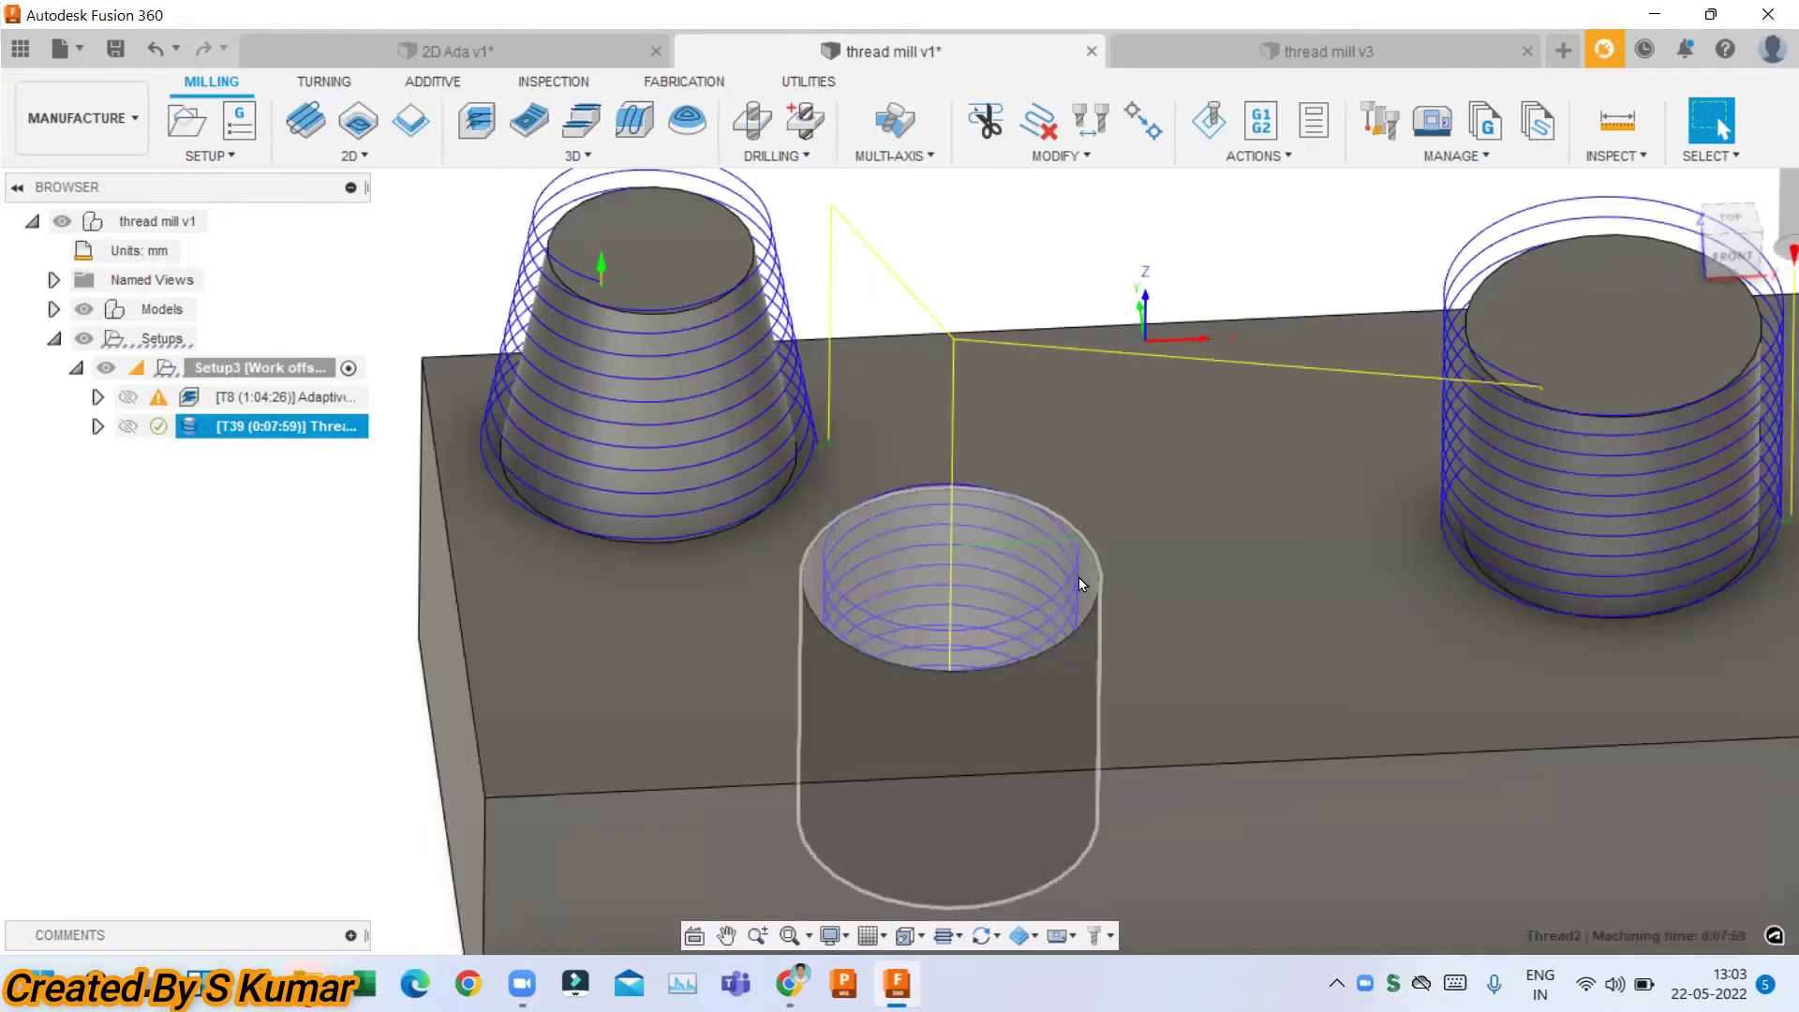
{"action": "right_click", "coordinate": [279, 427]}
Reopen Thread2, orbit around the bosses, and select the 10 mm Pitch Diameter Offset for changing to 0.
{"action": "left_click", "coordinate": [356, 15]}
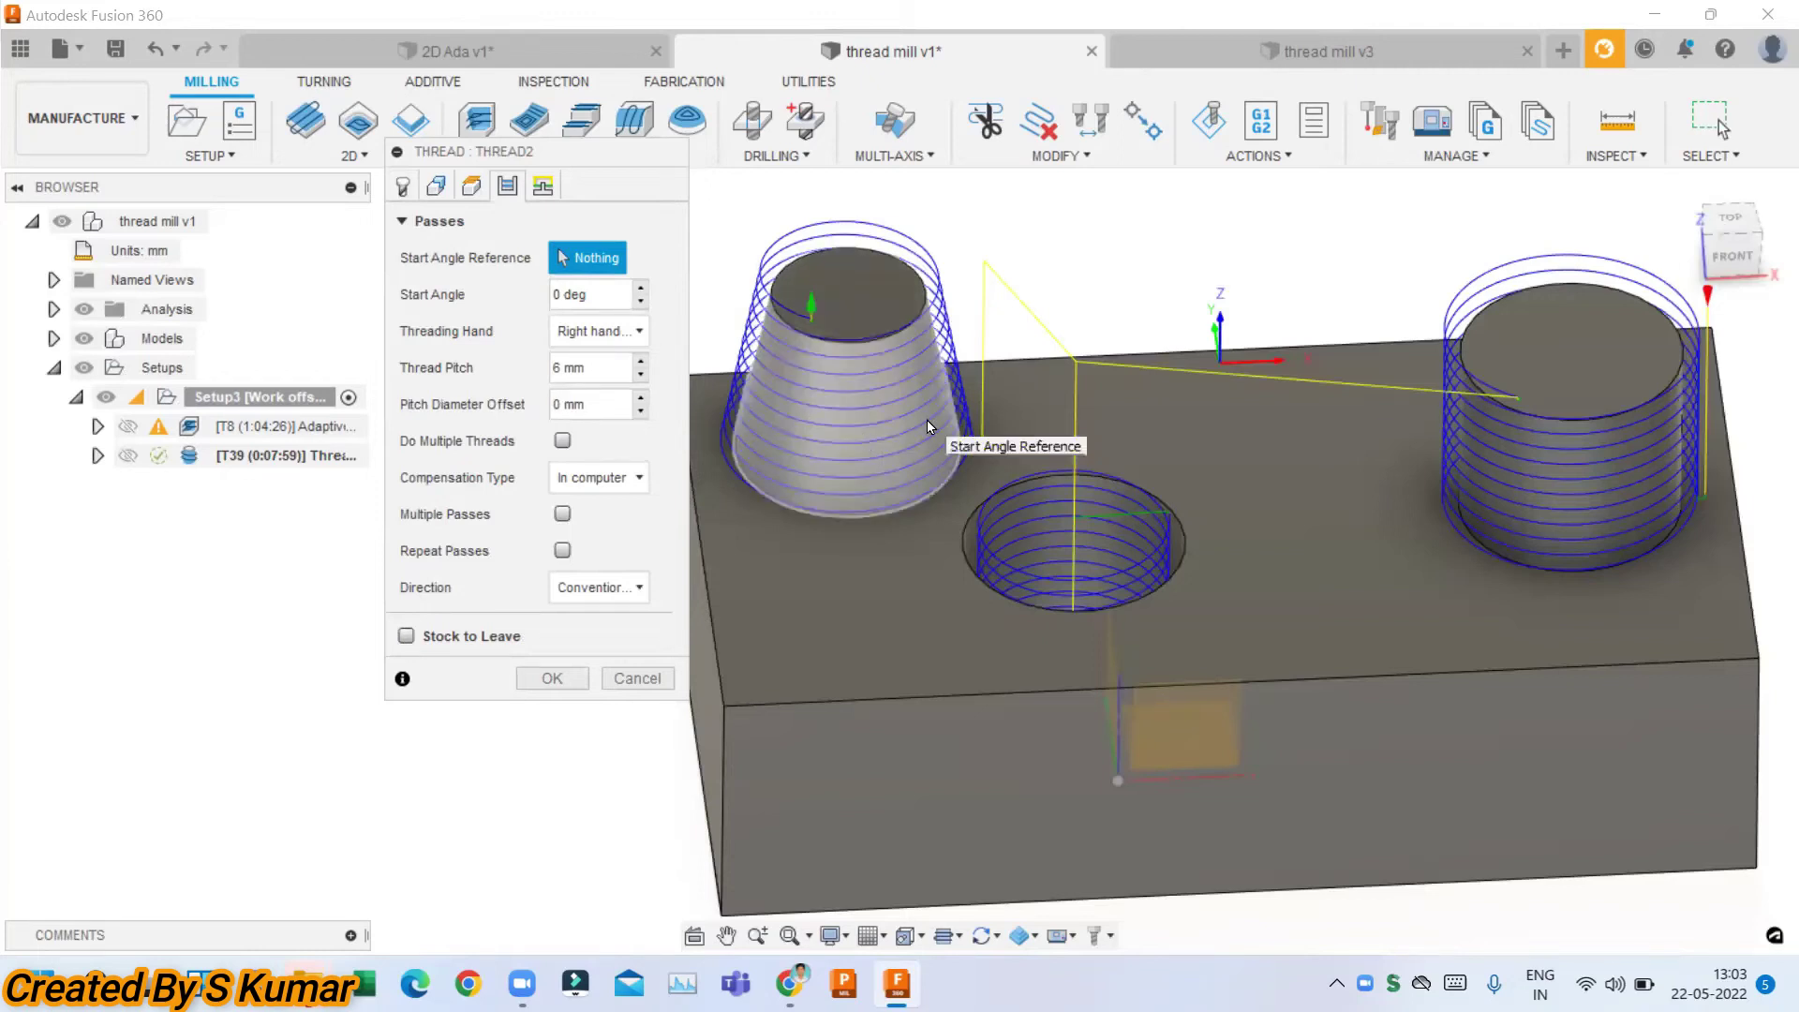
{"action": "type", "text": "1"}
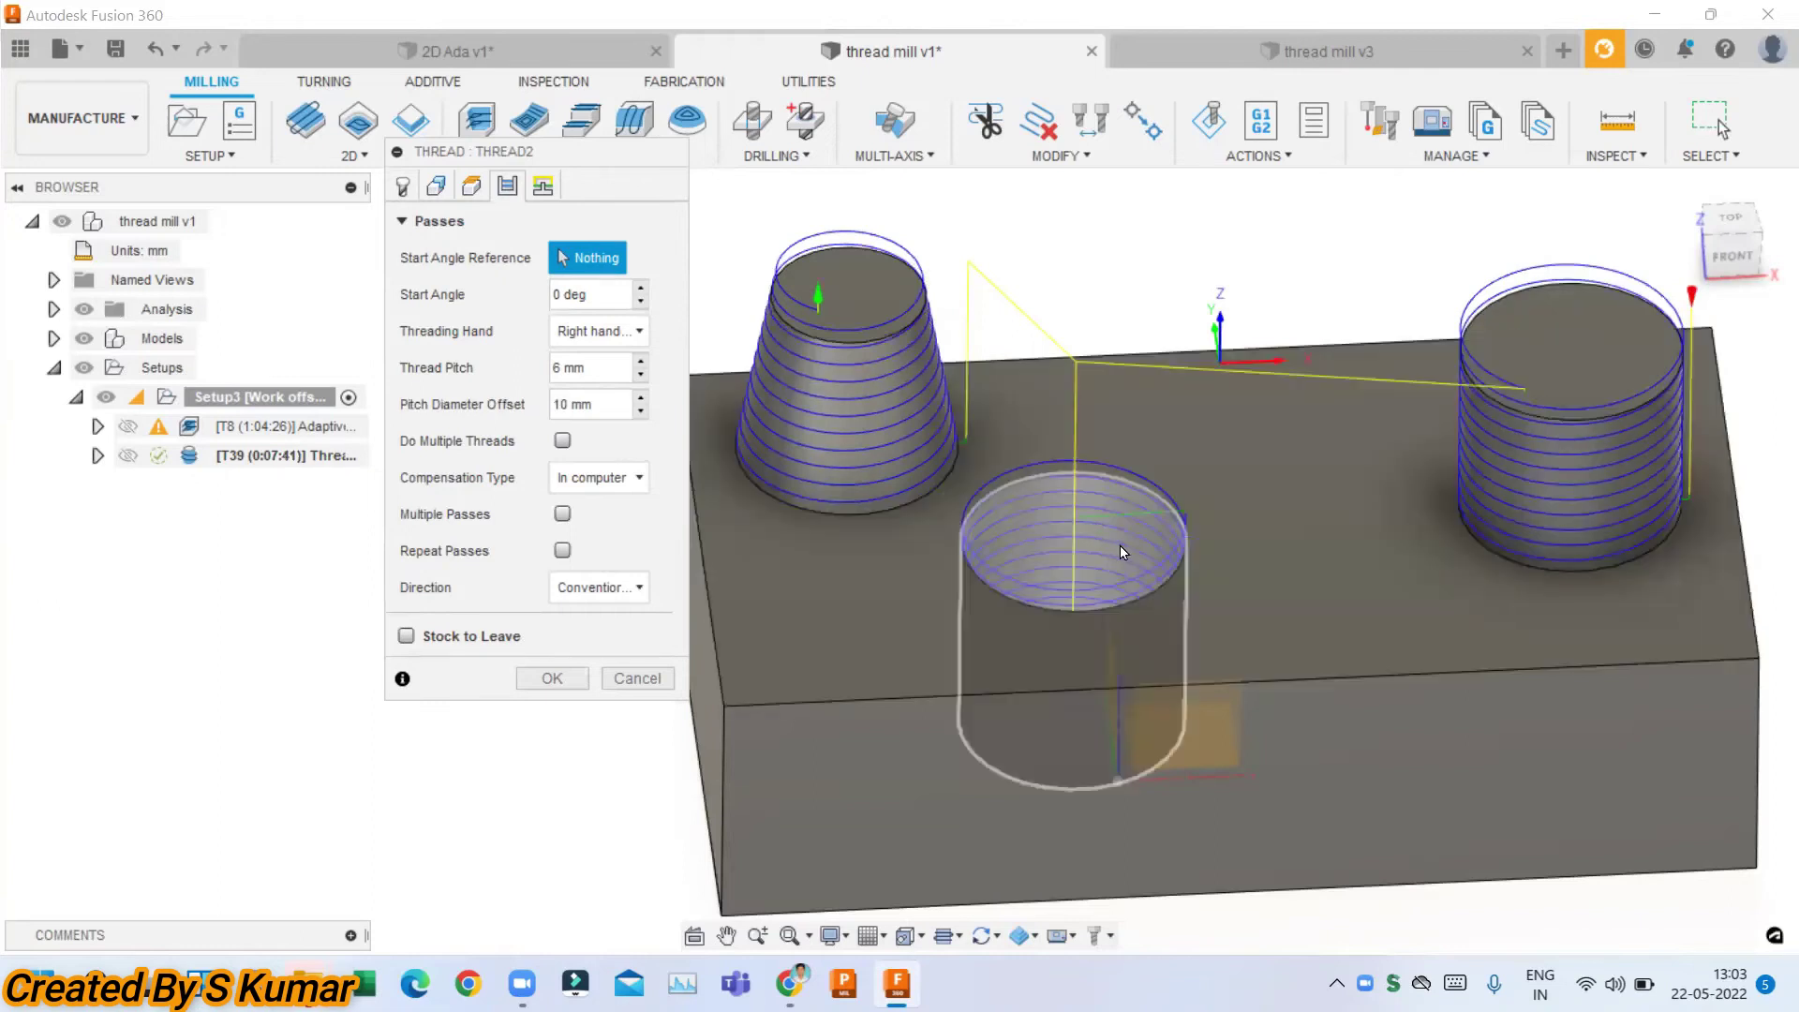
{"action": "middle_click_drag", "start_coordinate": [1098, 510], "coordinate": [1087, 573], "text": "shift"}
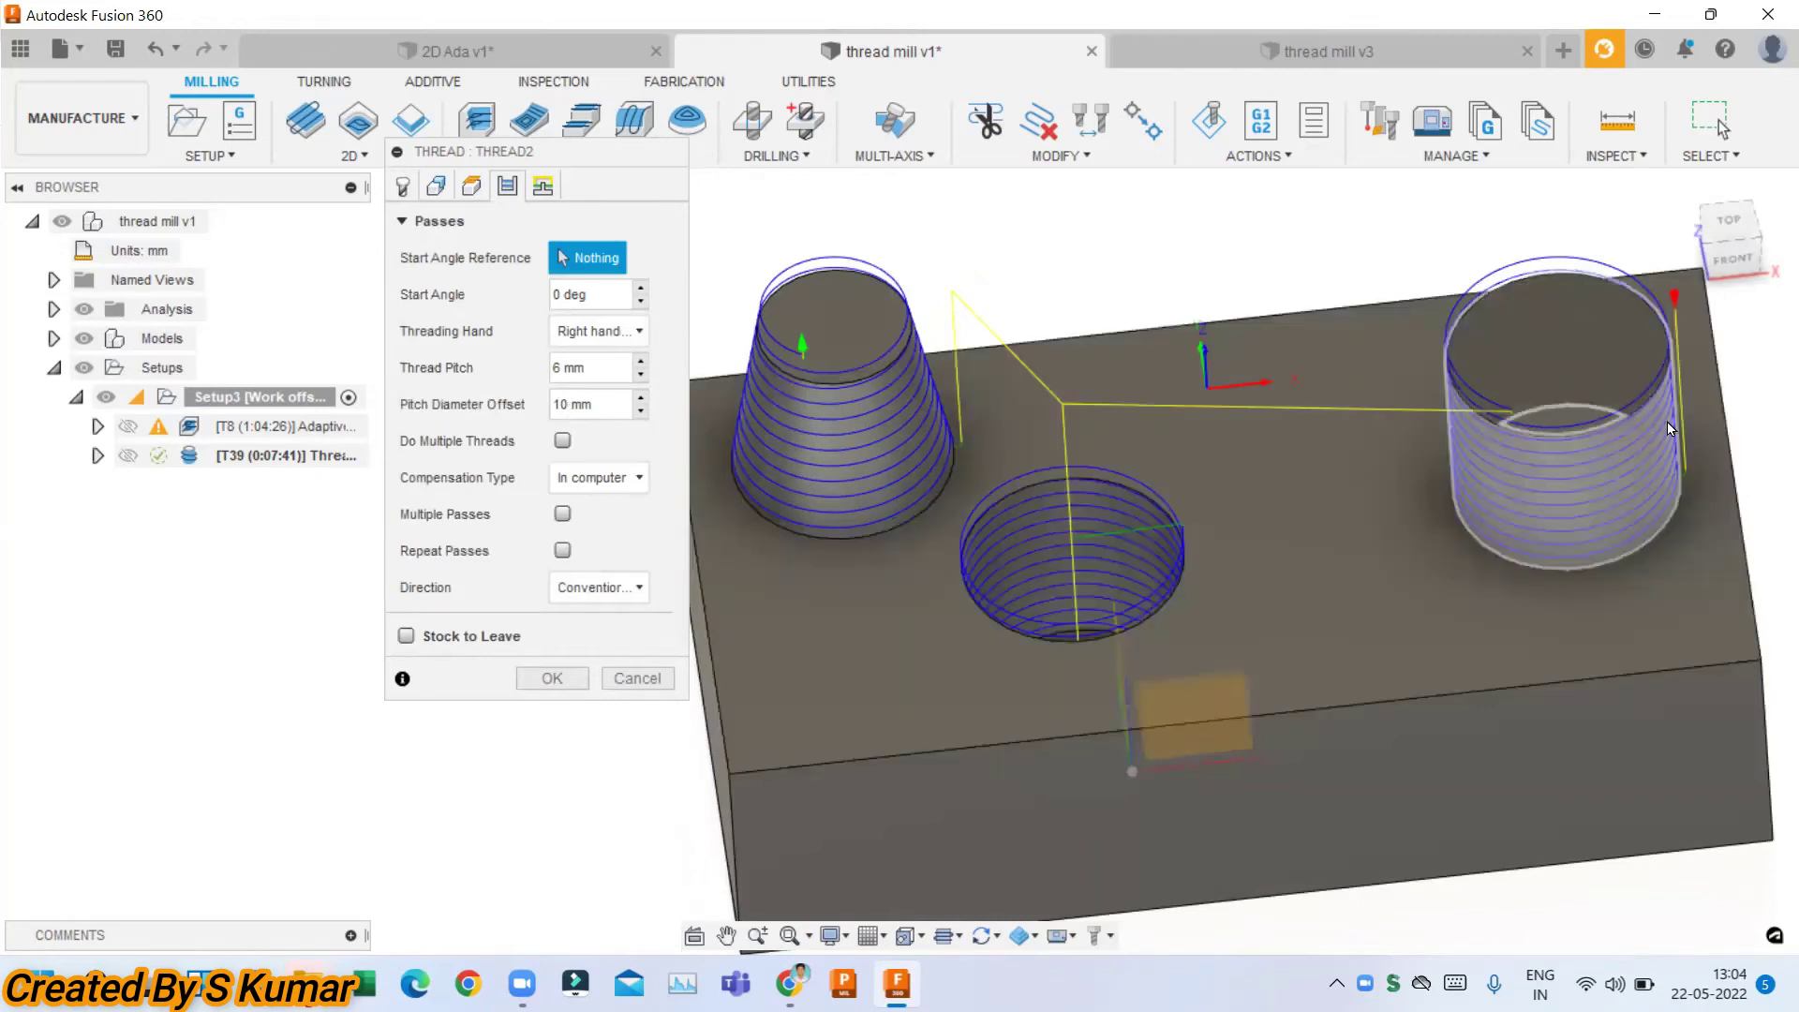
{"action": "middle_click_drag", "start_coordinate": [1668, 428], "coordinate": [1287, 312], "text": "shift"}
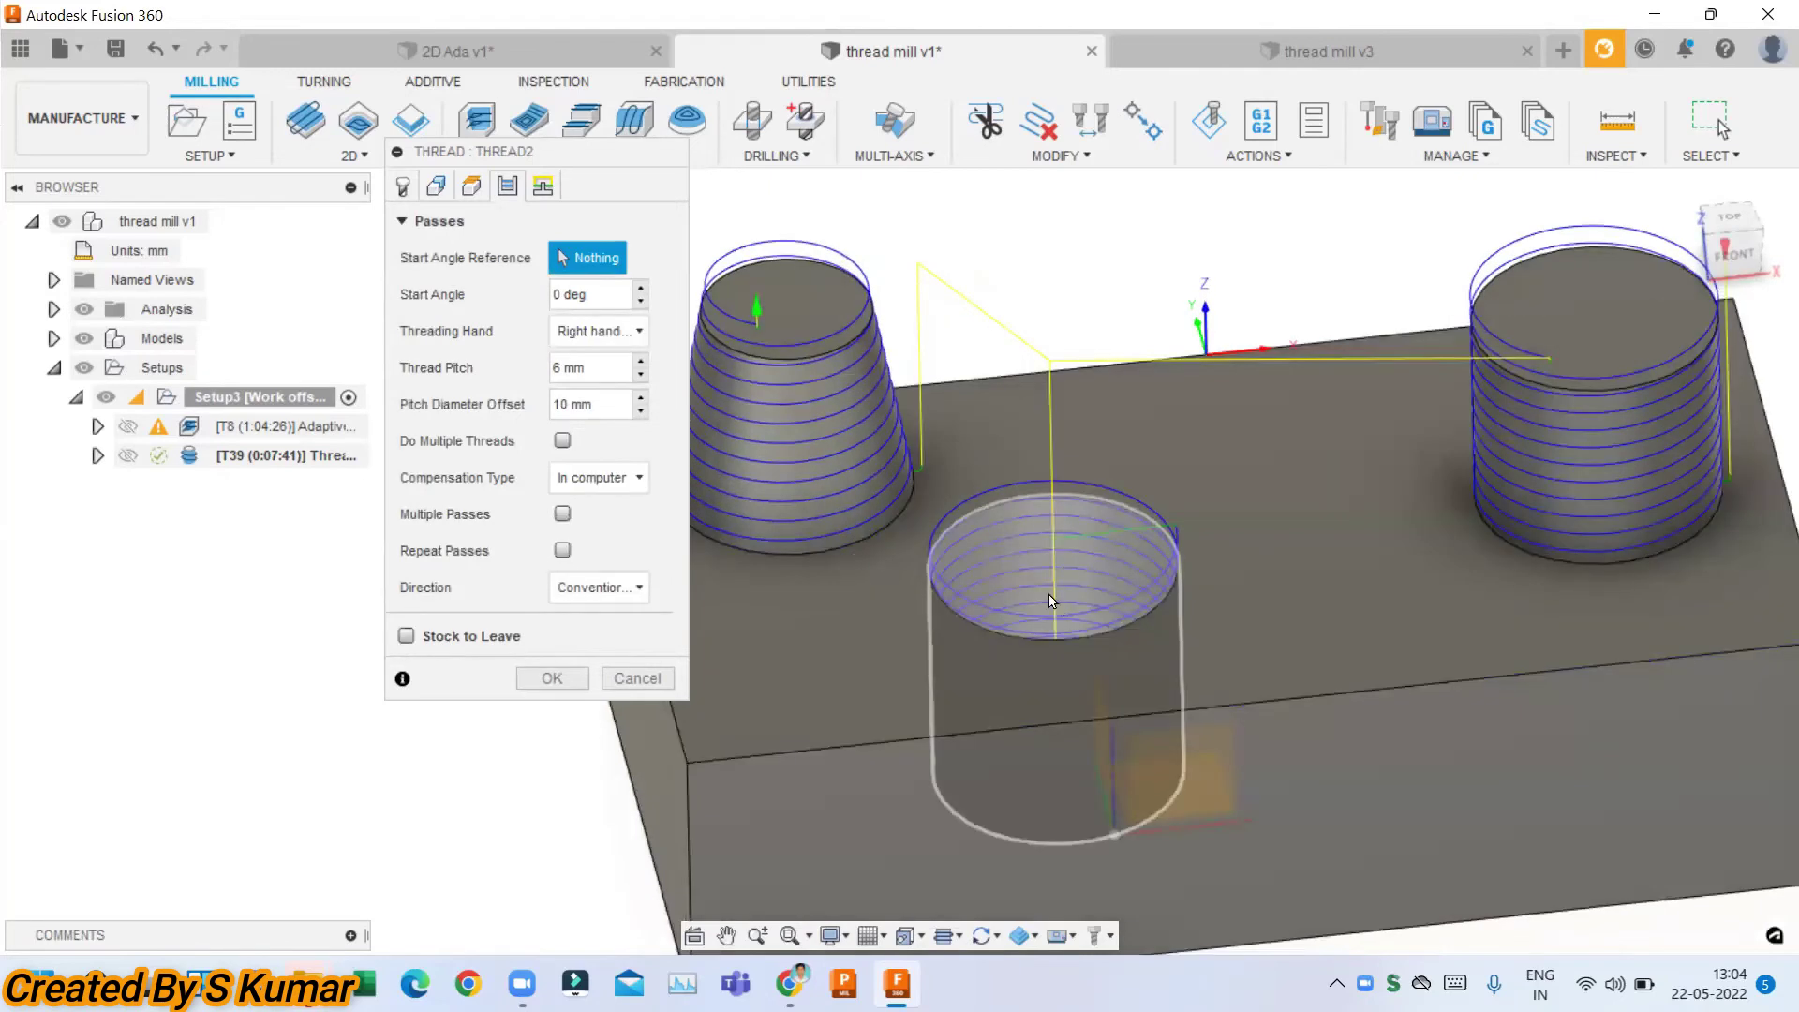
{"action": "double_click", "coordinate": [566, 397]}
{"action": "type", "text": "0"}
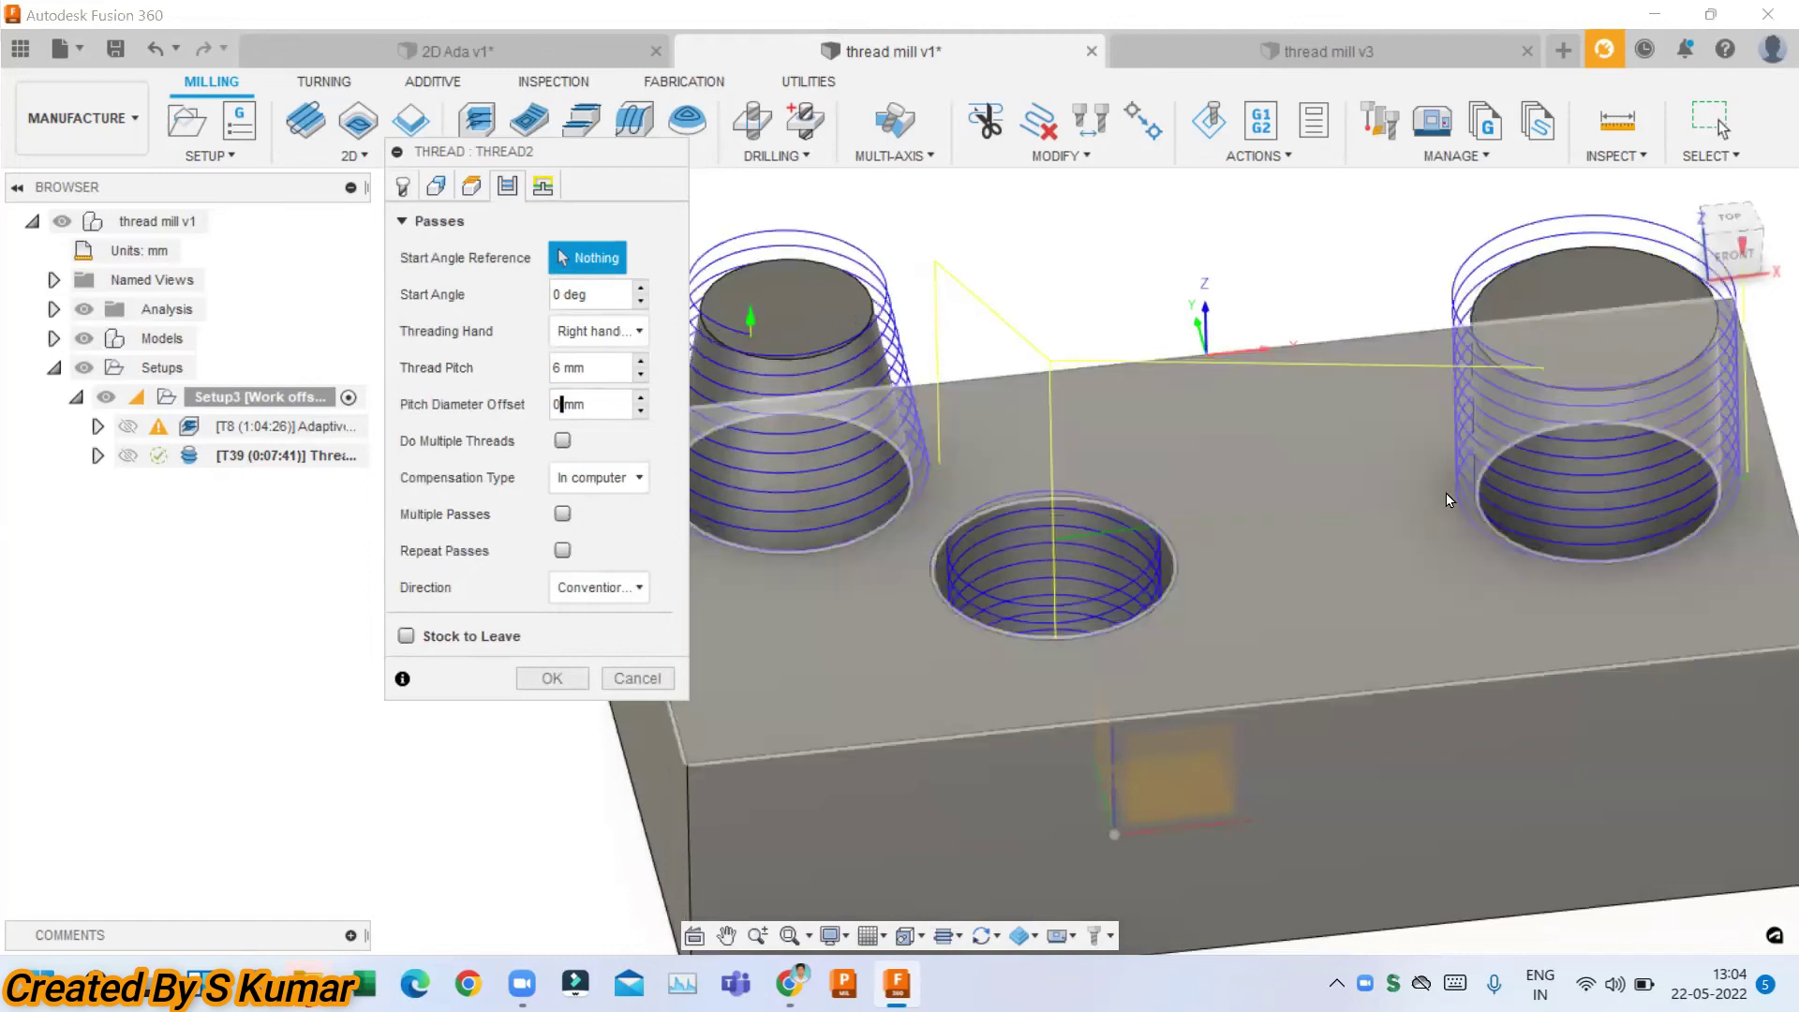
Return the Pitch Diameter Offset to 10 mm while viewing the part from the top.
{"action": "left_click", "coordinate": [1712, 235]}
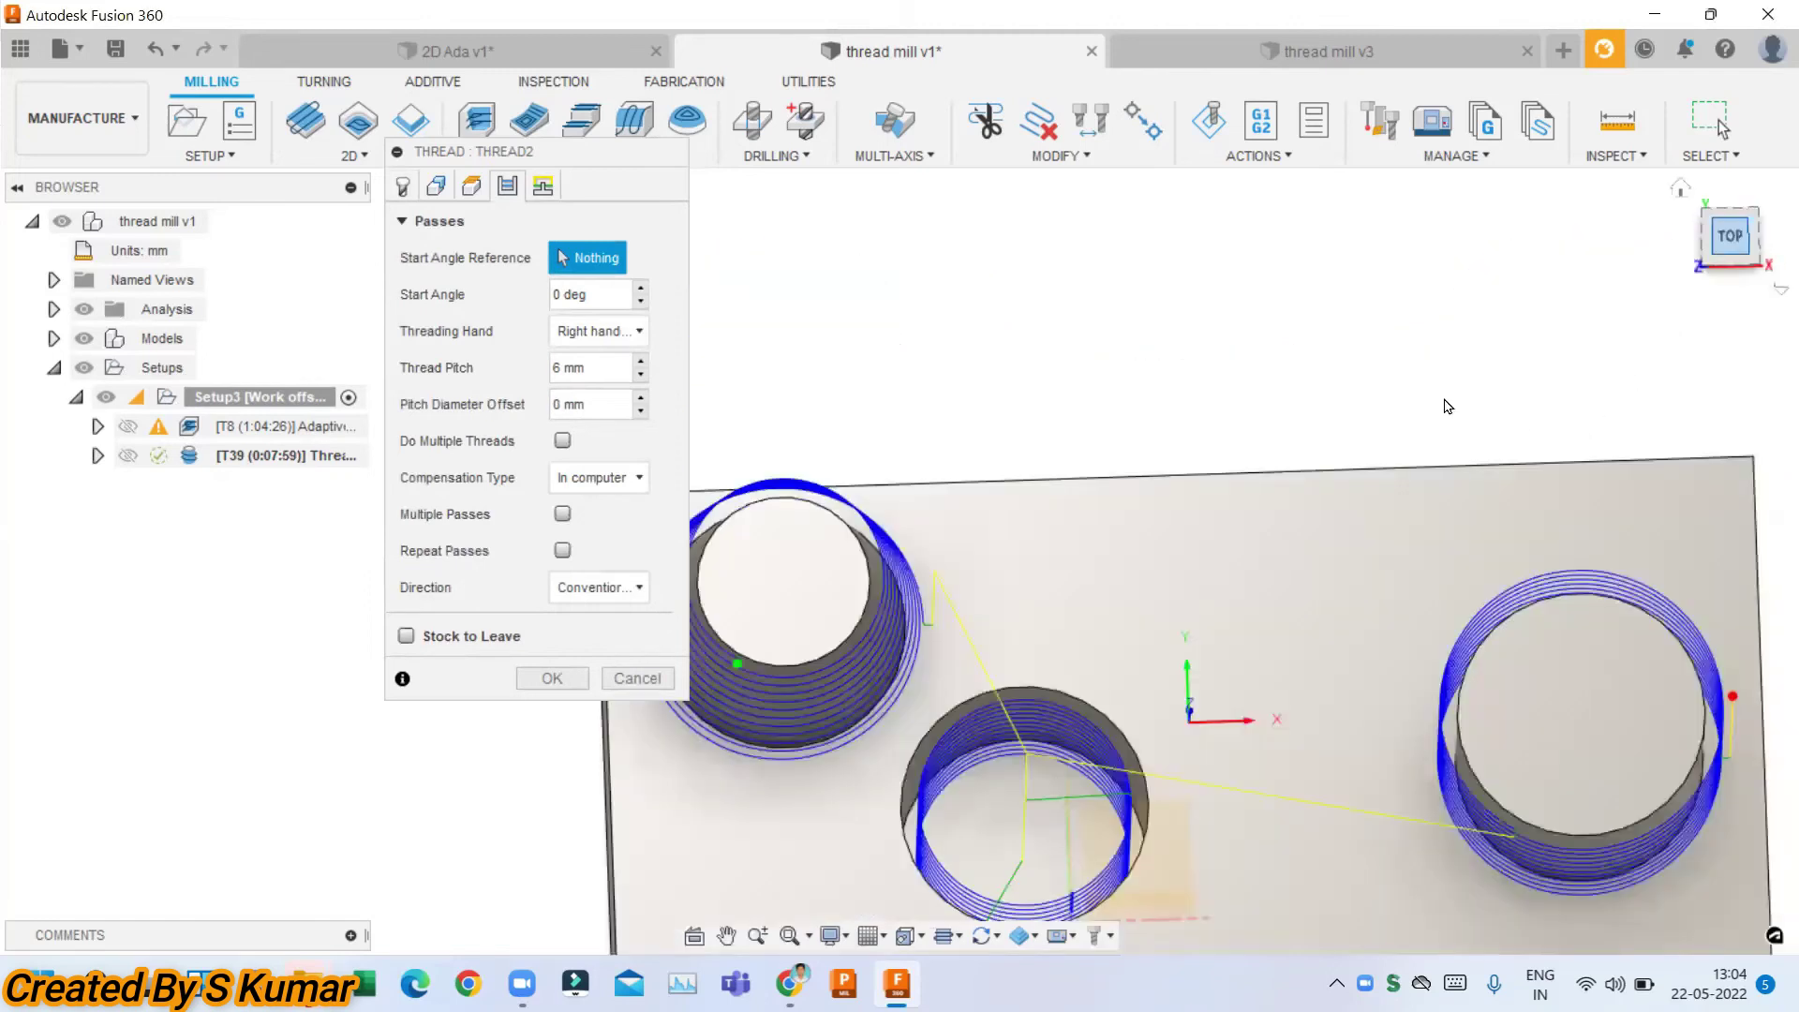
{"action": "scroll", "coordinate": [1225, 745], "scroll_direction": "up", "scroll_amount": 3}
{"action": "scroll", "coordinate": [1224, 684], "scroll_direction": "up", "scroll_amount": 3}
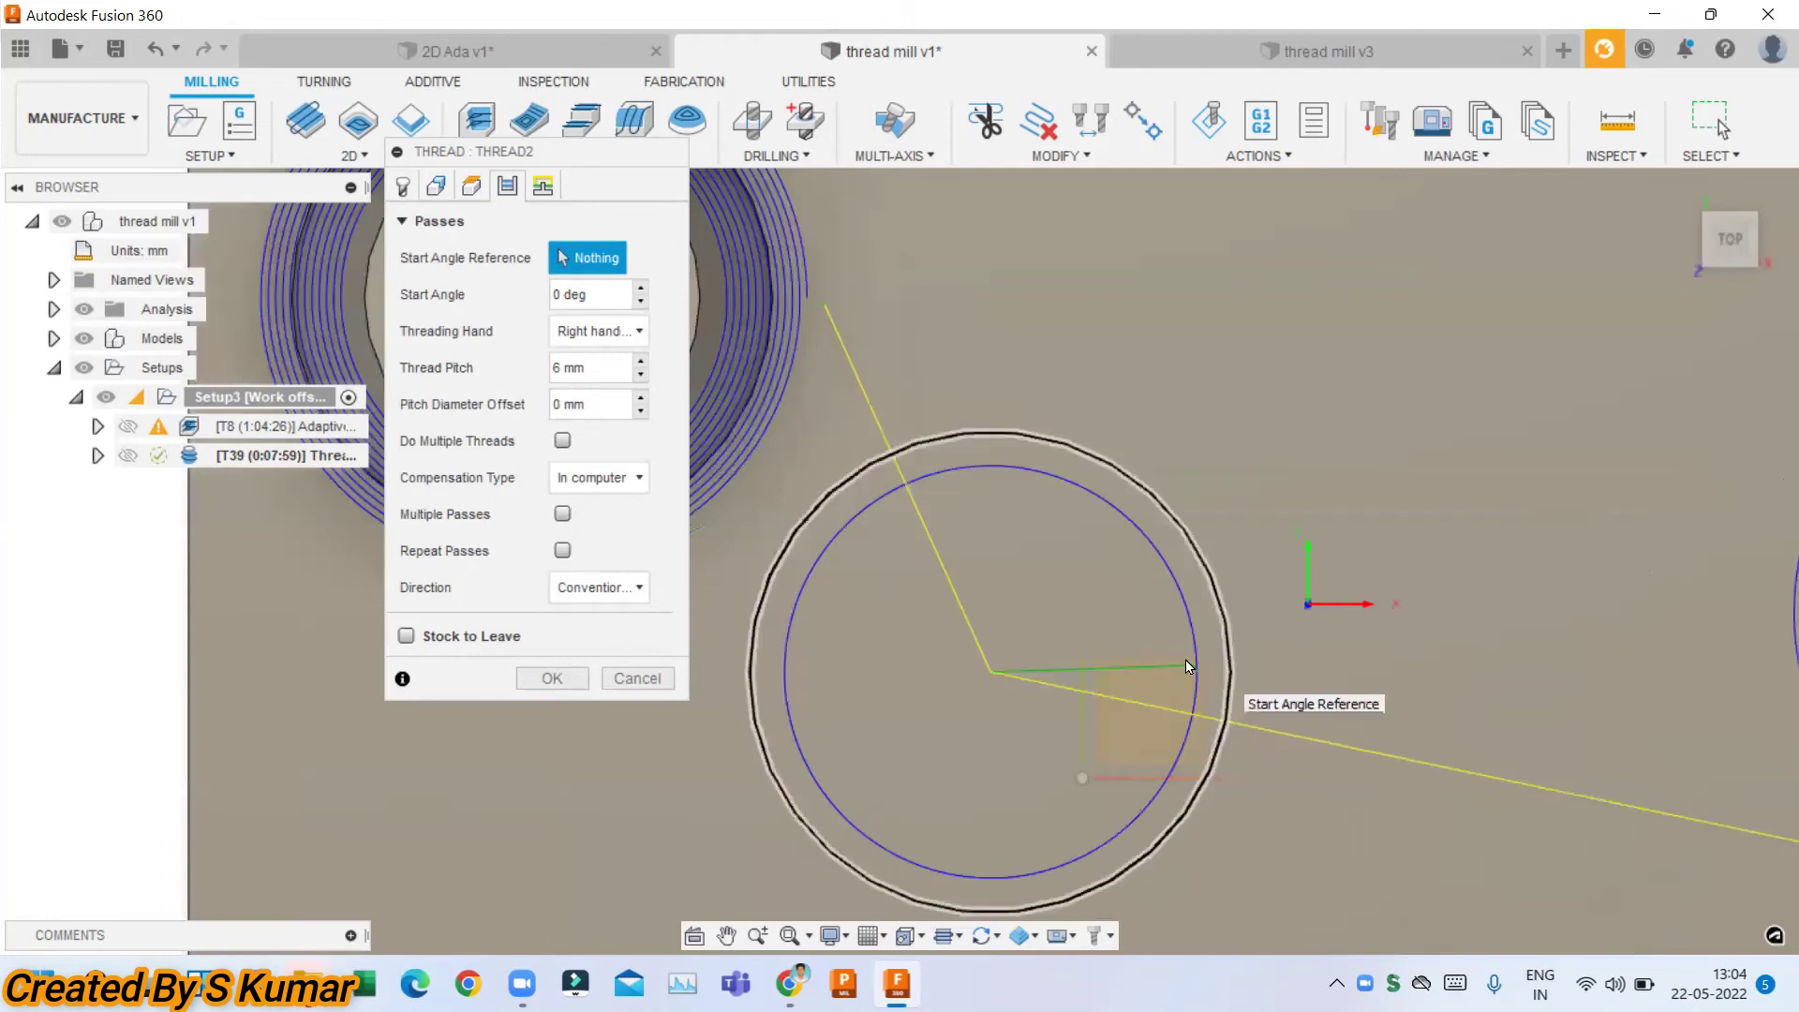
{"action": "left_click", "coordinate": [560, 404]}
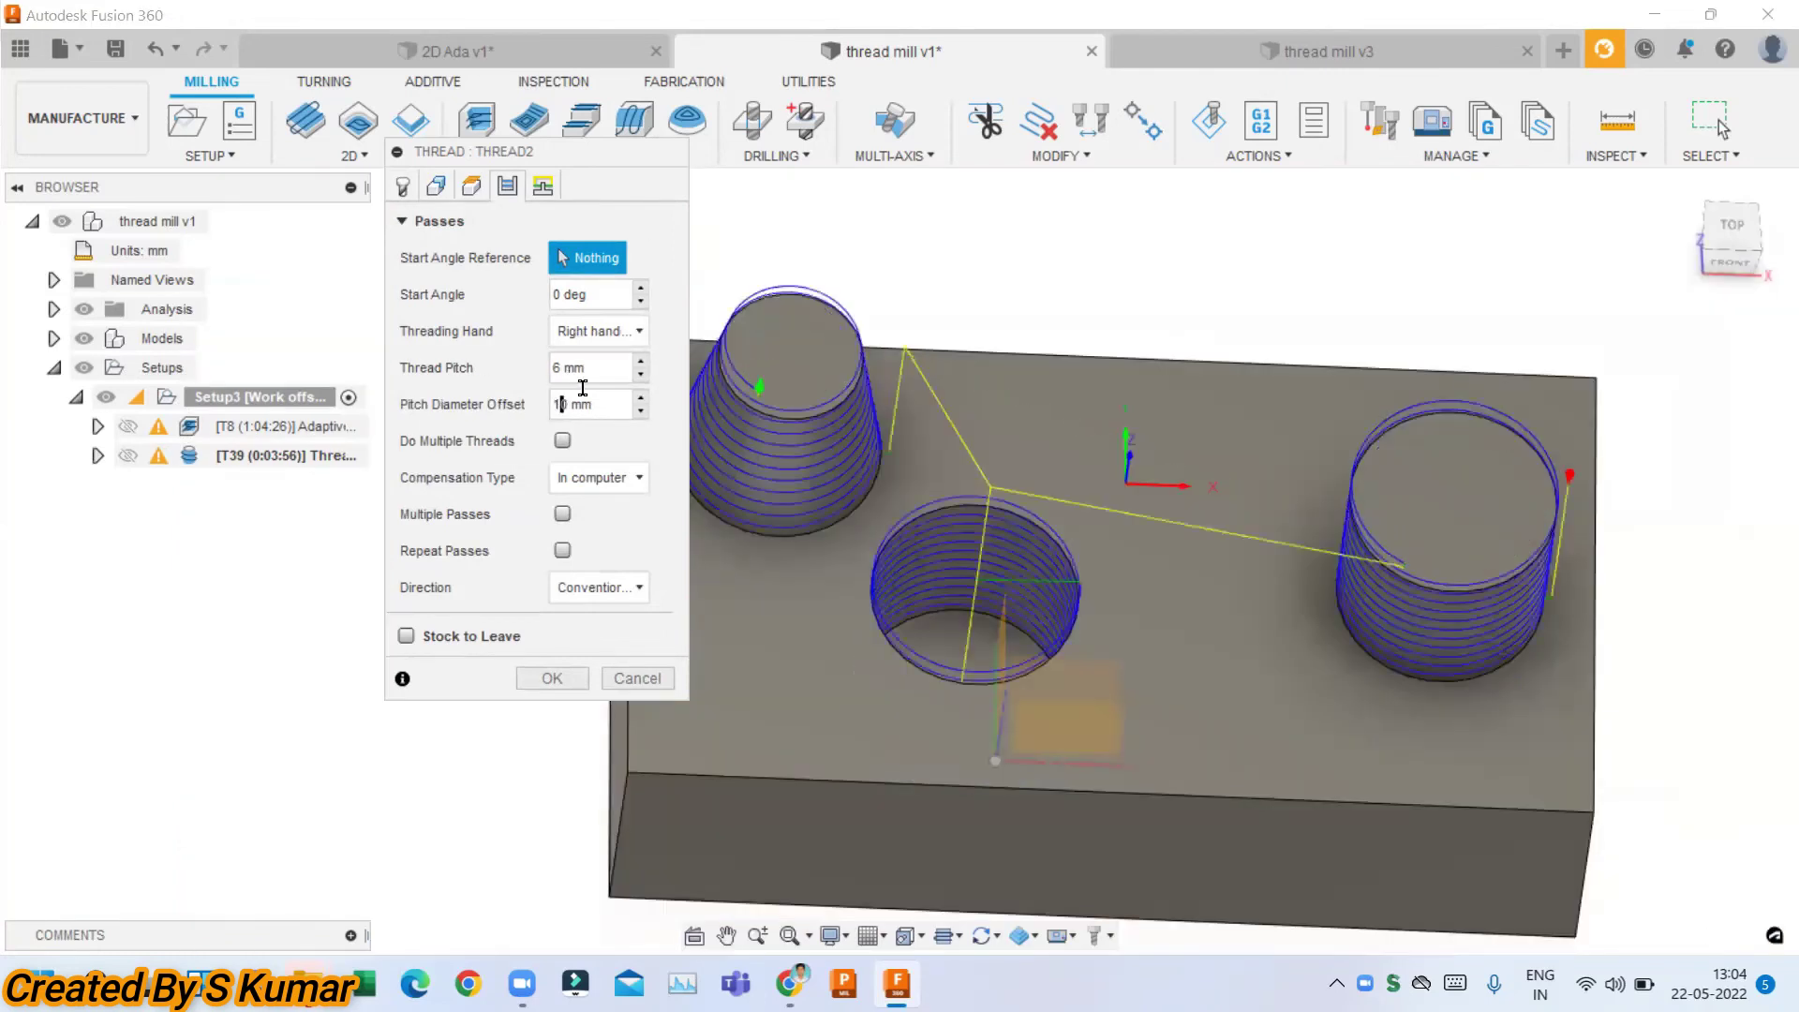
Check the thread helices from the top-down view of the part.
{"action": "middle_click_drag", "start_coordinate": [1108, 366], "coordinate": [972, 420], "text": "shift"}
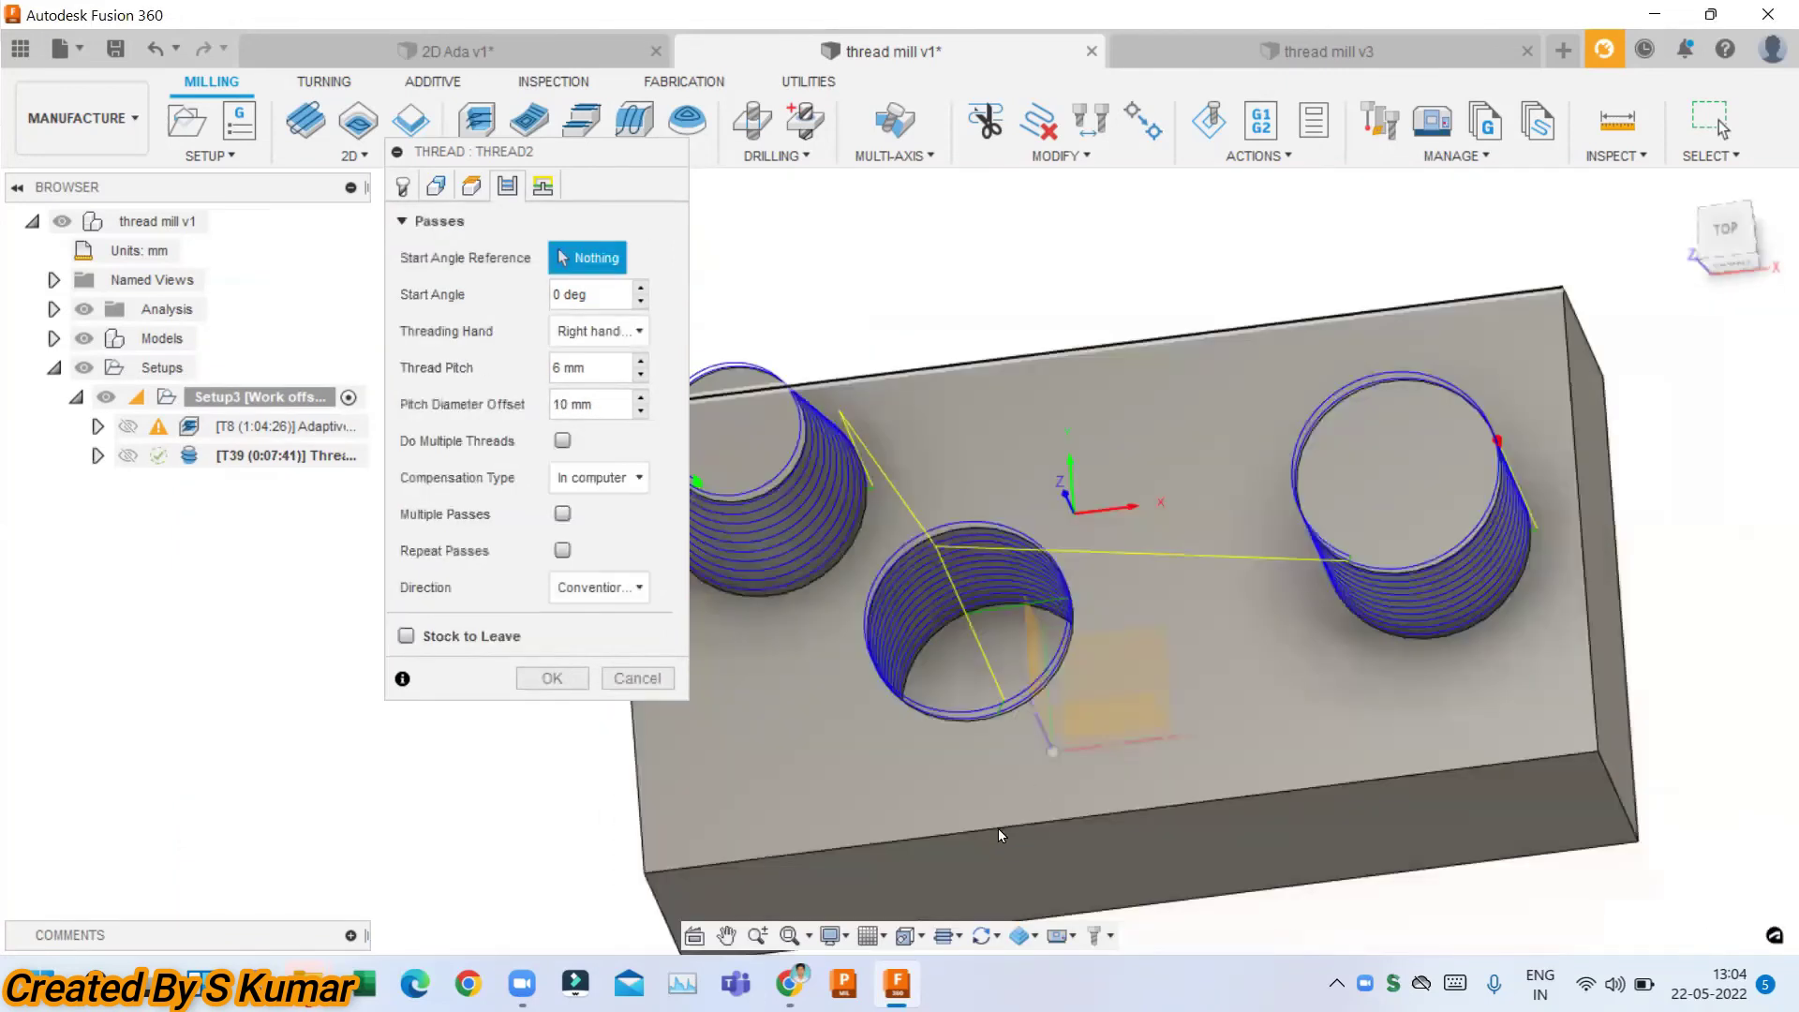
{"action": "right_click", "coordinate": [895, 731]}
{"action": "left_click", "coordinate": [928, 740]}
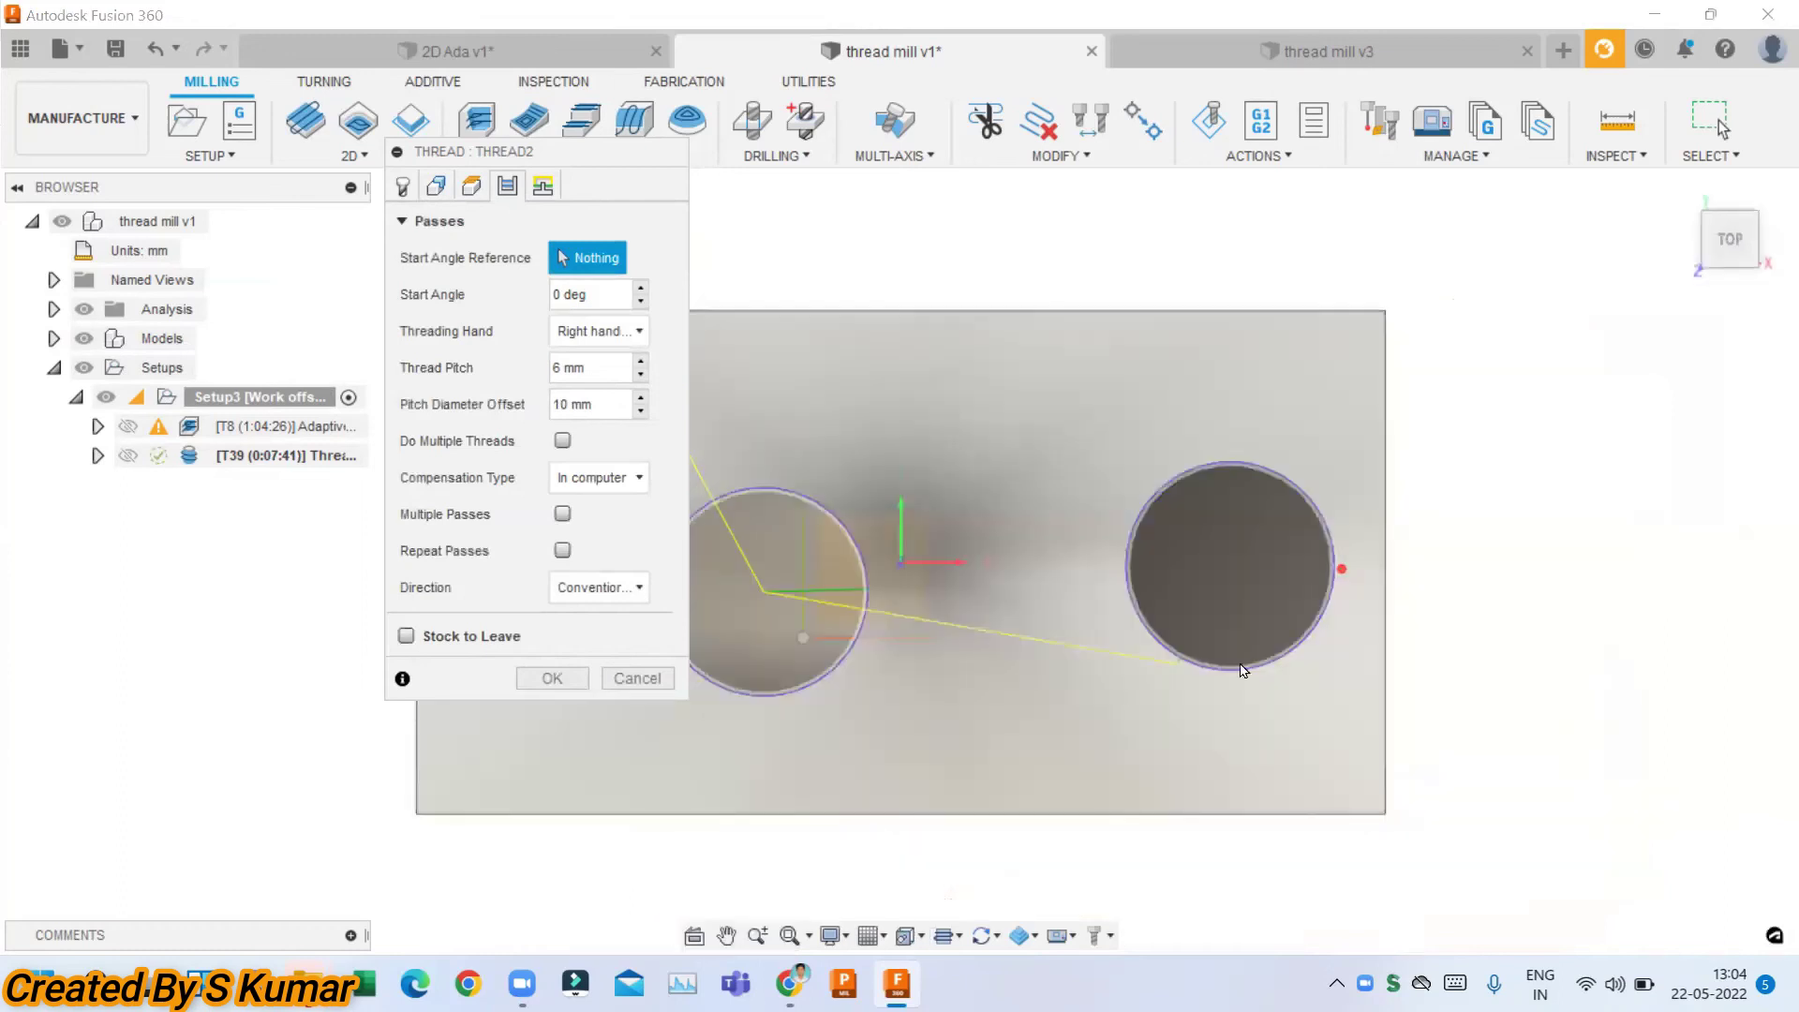
{"action": "scroll", "coordinate": [1499, 609], "scroll_direction": "down", "scroll_amount": 2}
{"action": "scroll", "coordinate": [928, 553], "scroll_direction": "up", "scroll_amount": 1}
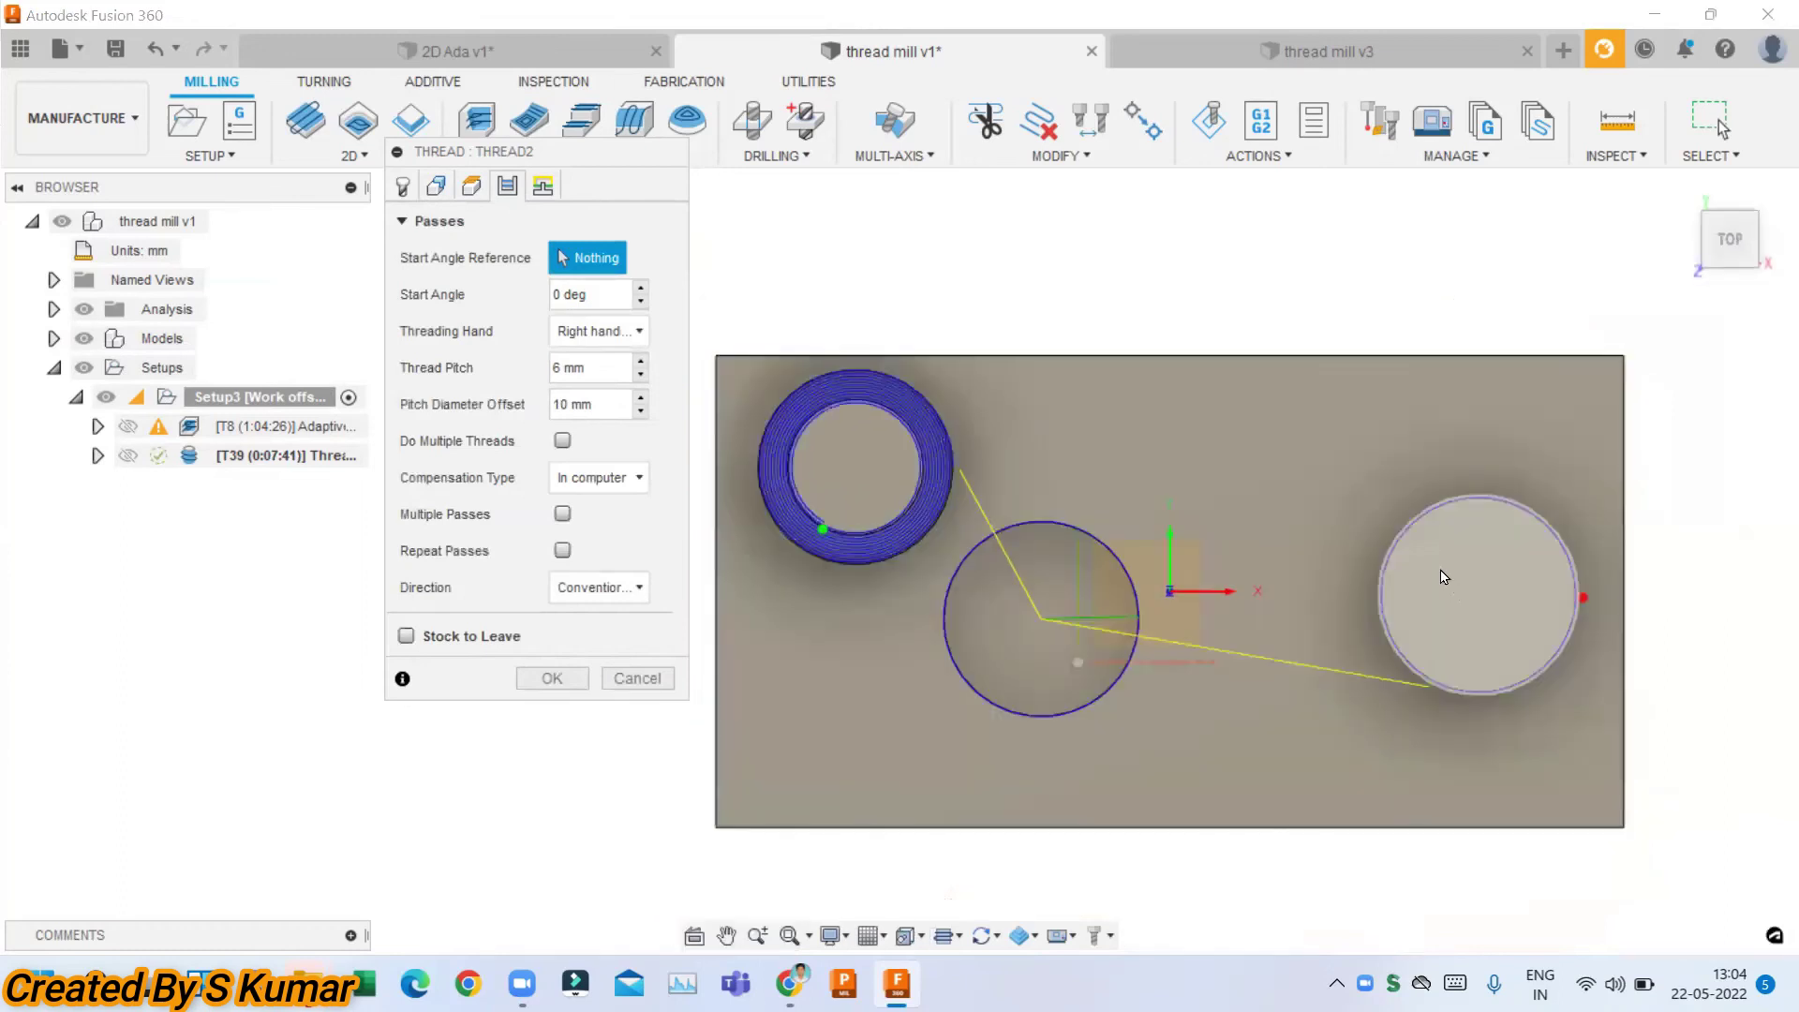
{"action": "scroll", "coordinate": [1026, 587], "scroll_direction": "up", "scroll_amount": 2}
Tilt to an angled 3D view and inspect the helices around the bosses and middle hole.
{"action": "middle_click_drag", "start_coordinate": [1149, 610], "coordinate": [1260, 583], "text": "shift"}
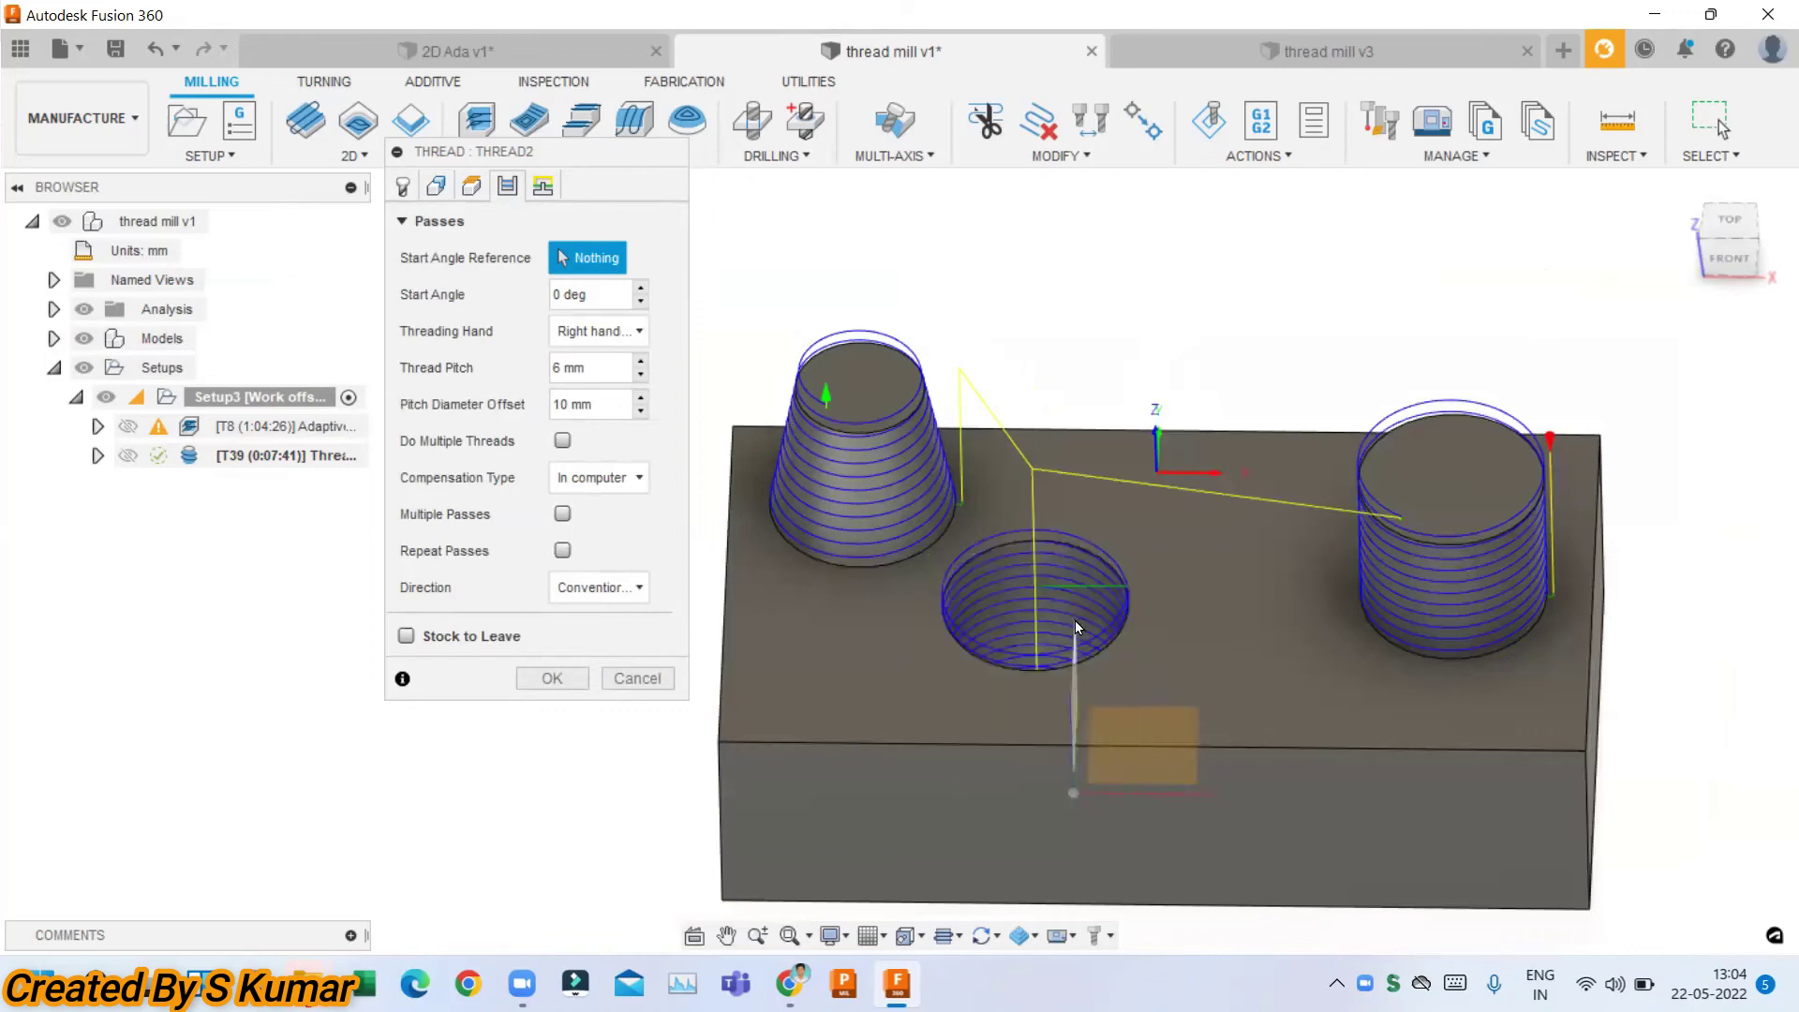
{"action": "scroll", "coordinate": [1058, 620], "scroll_direction": "up", "scroll_amount": 3}
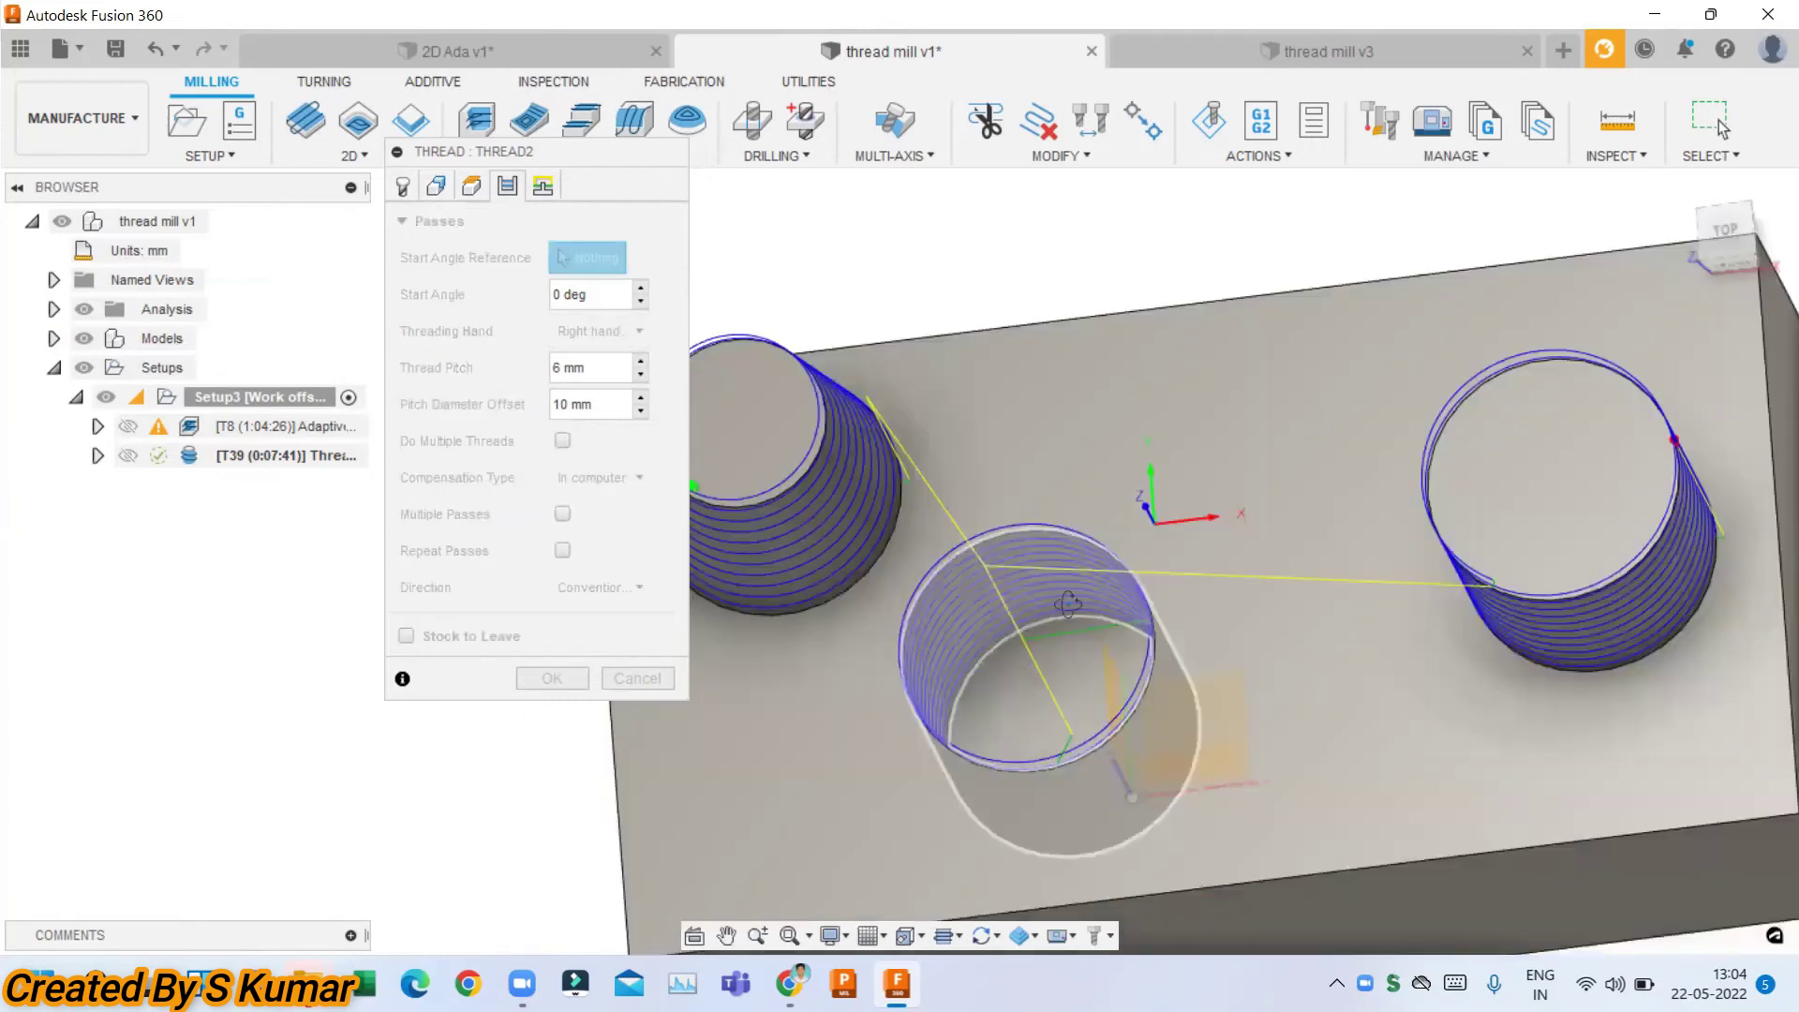
{"action": "middle_click_drag", "start_coordinate": [1040, 768], "coordinate": [1420, 554], "text": "shift"}
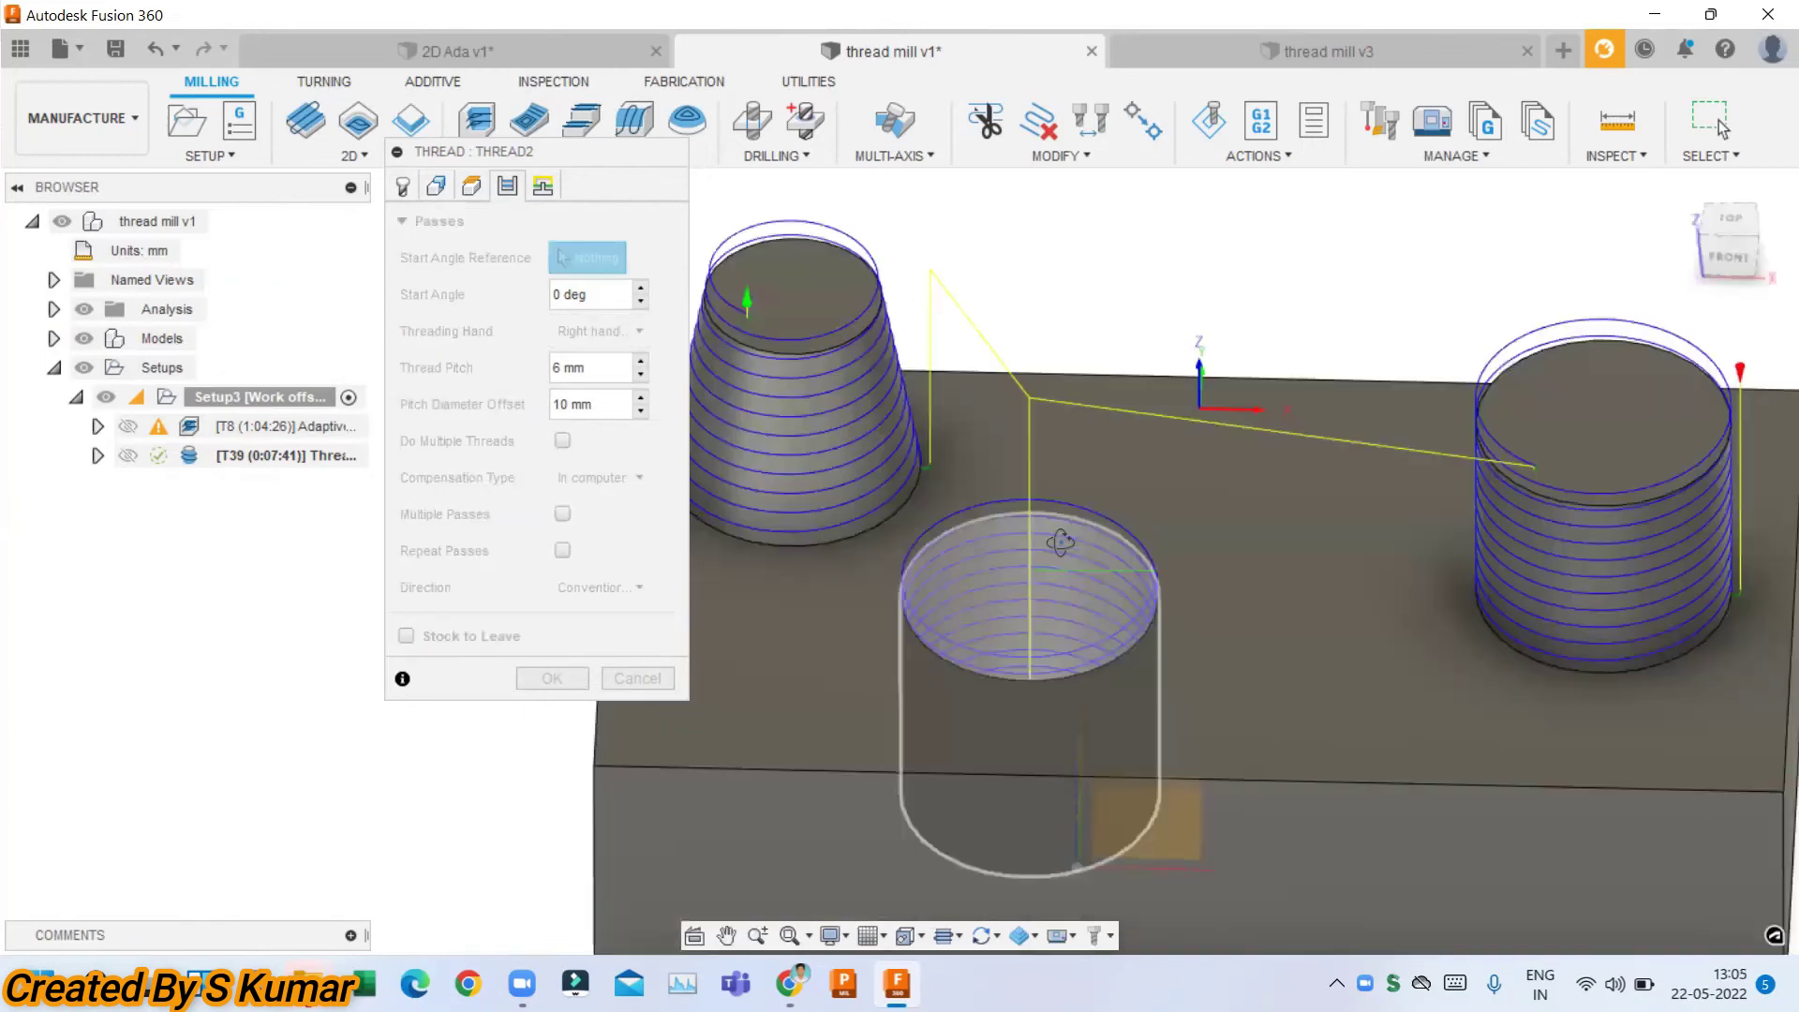
{"action": "scroll", "coordinate": [1419, 554], "scroll_direction": "down", "scroll_amount": 2}
{"action": "scroll", "coordinate": [1420, 530], "scroll_direction": "up", "scroll_amount": 2}
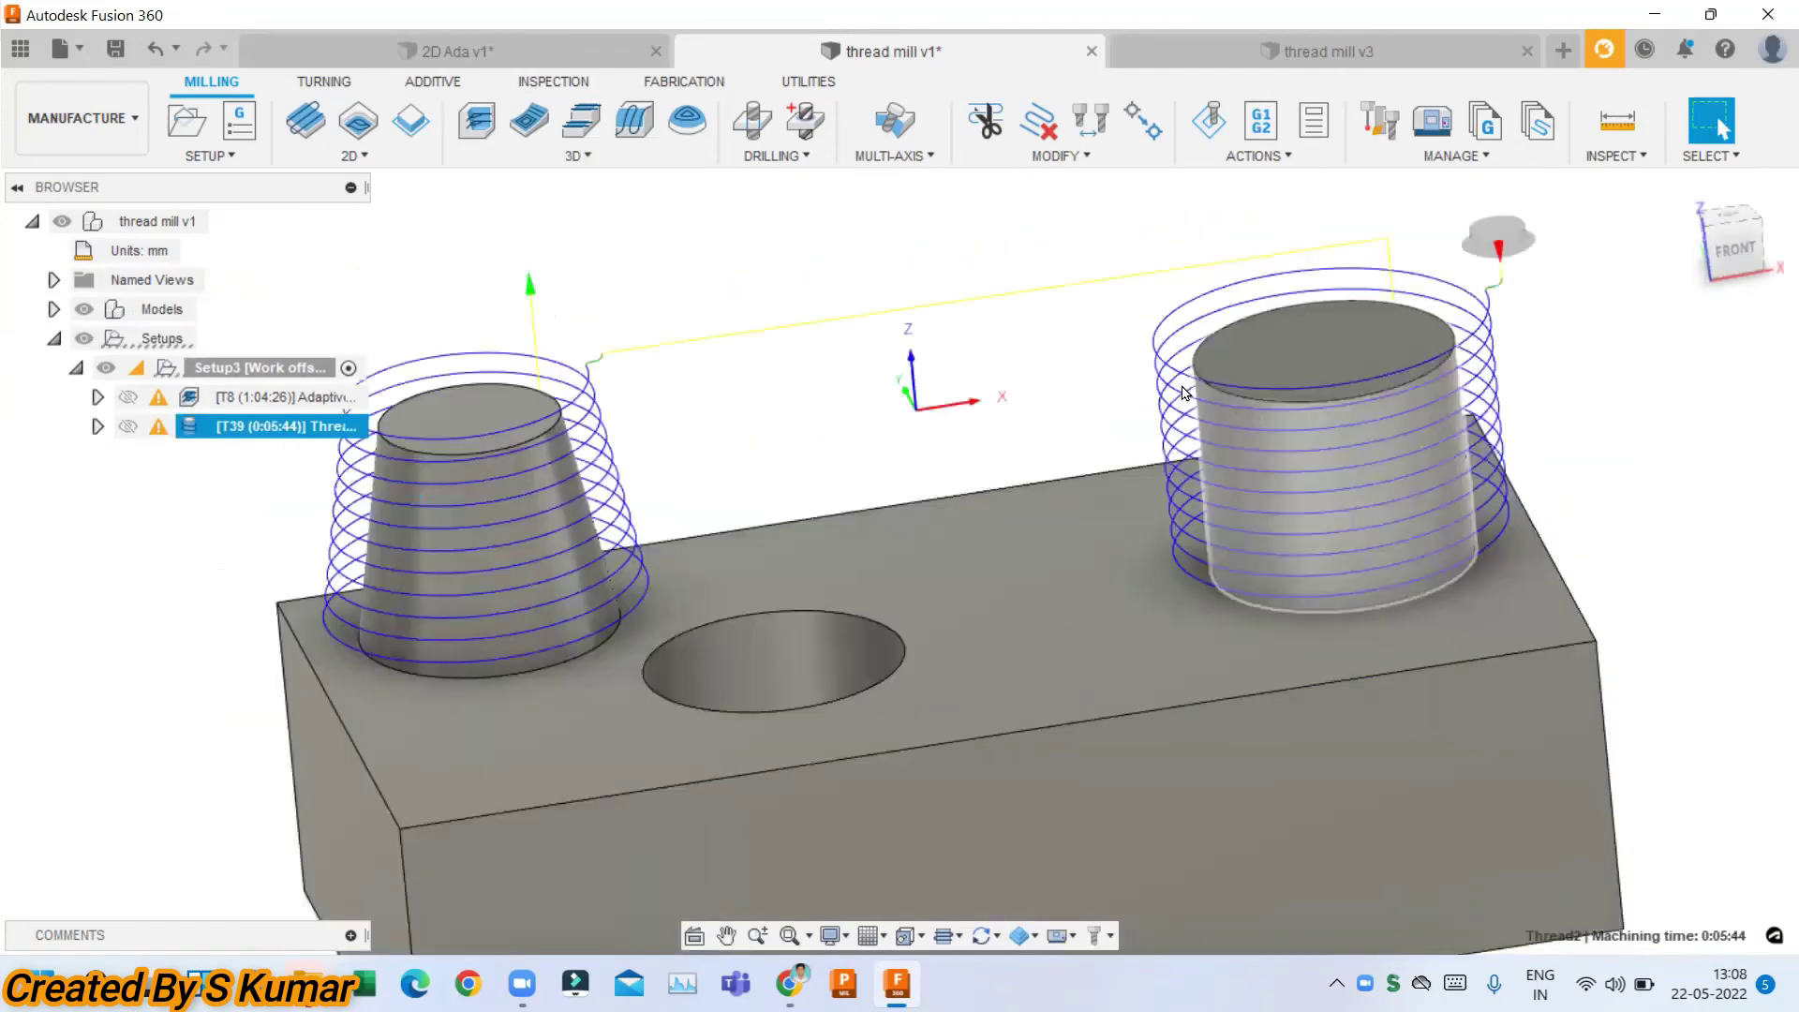
{"action": "scroll", "coordinate": [1184, 391], "scroll_direction": "down", "scroll_amount": 1}
{"action": "scroll", "coordinate": [1204, 379], "scroll_direction": "down", "scroll_amount": 1}
{"action": "right_click", "coordinate": [323, 426]}
{"action": "left_click", "coordinate": [475, 20]}
{"action": "left_click", "coordinate": [545, 186]}
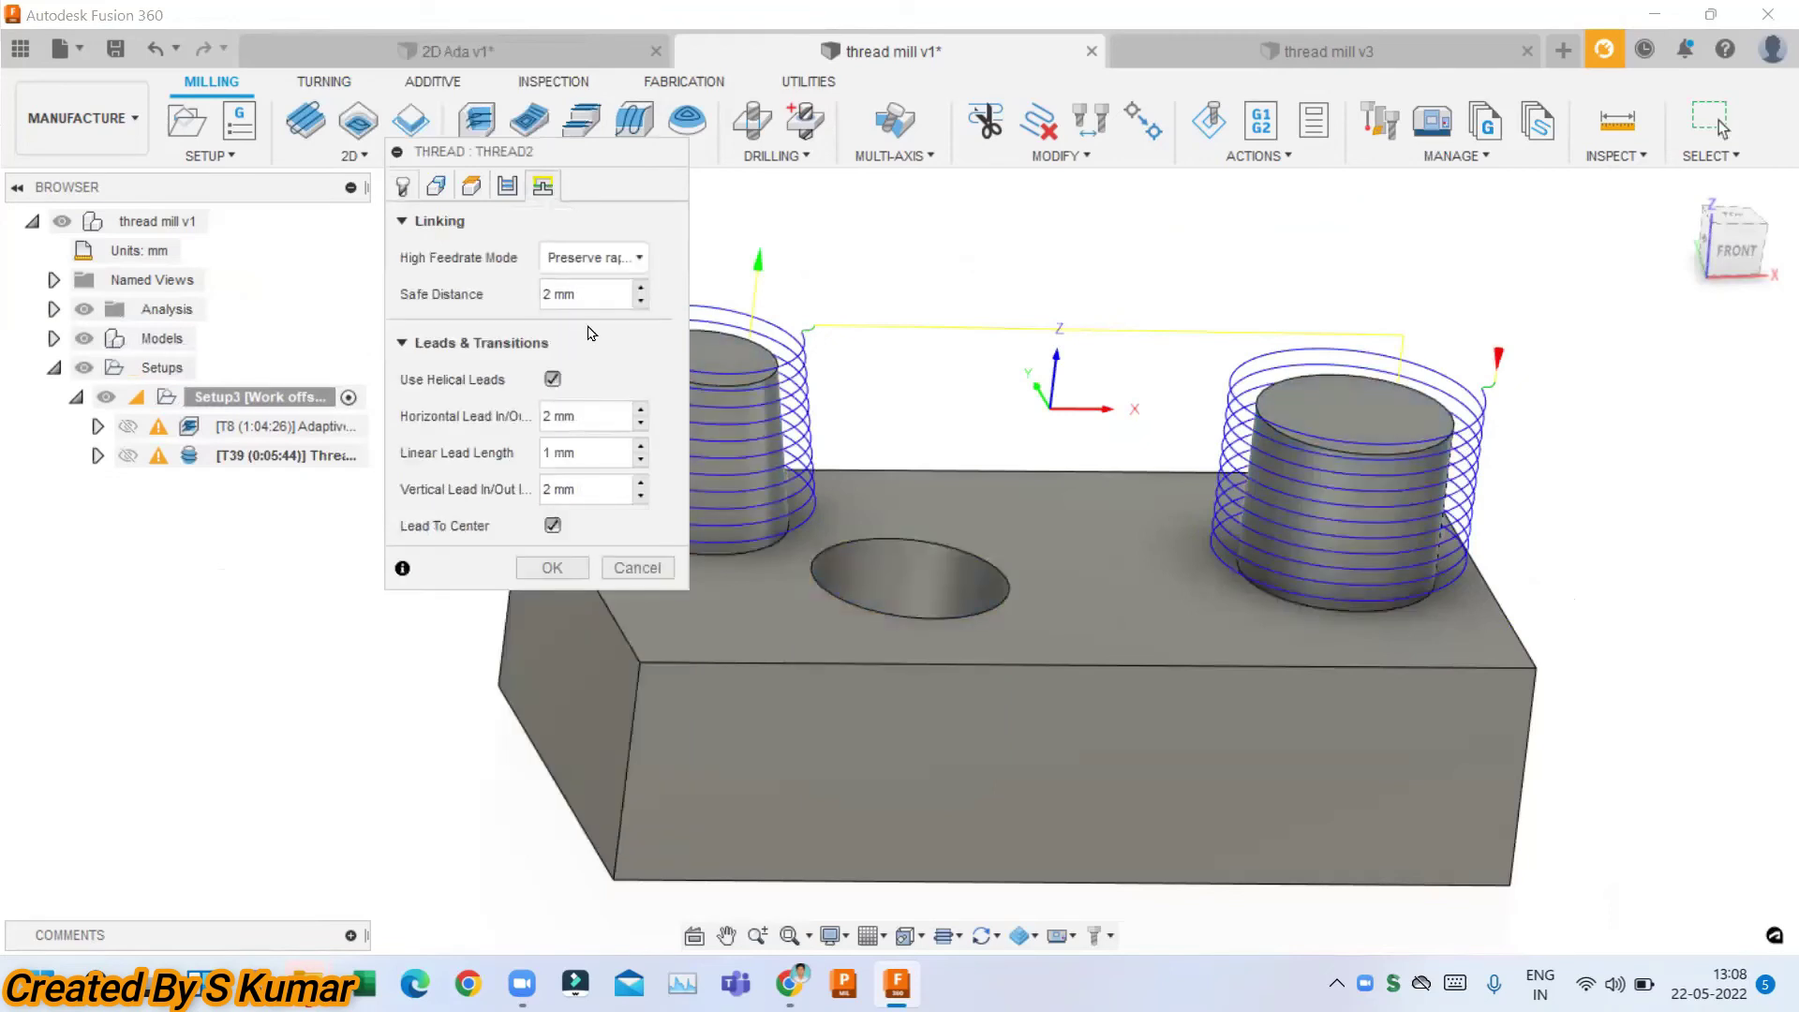
{"action": "left_click", "coordinate": [602, 263]}
{"action": "left_click", "coordinate": [505, 191]}
{"action": "left_click", "coordinate": [553, 676]}
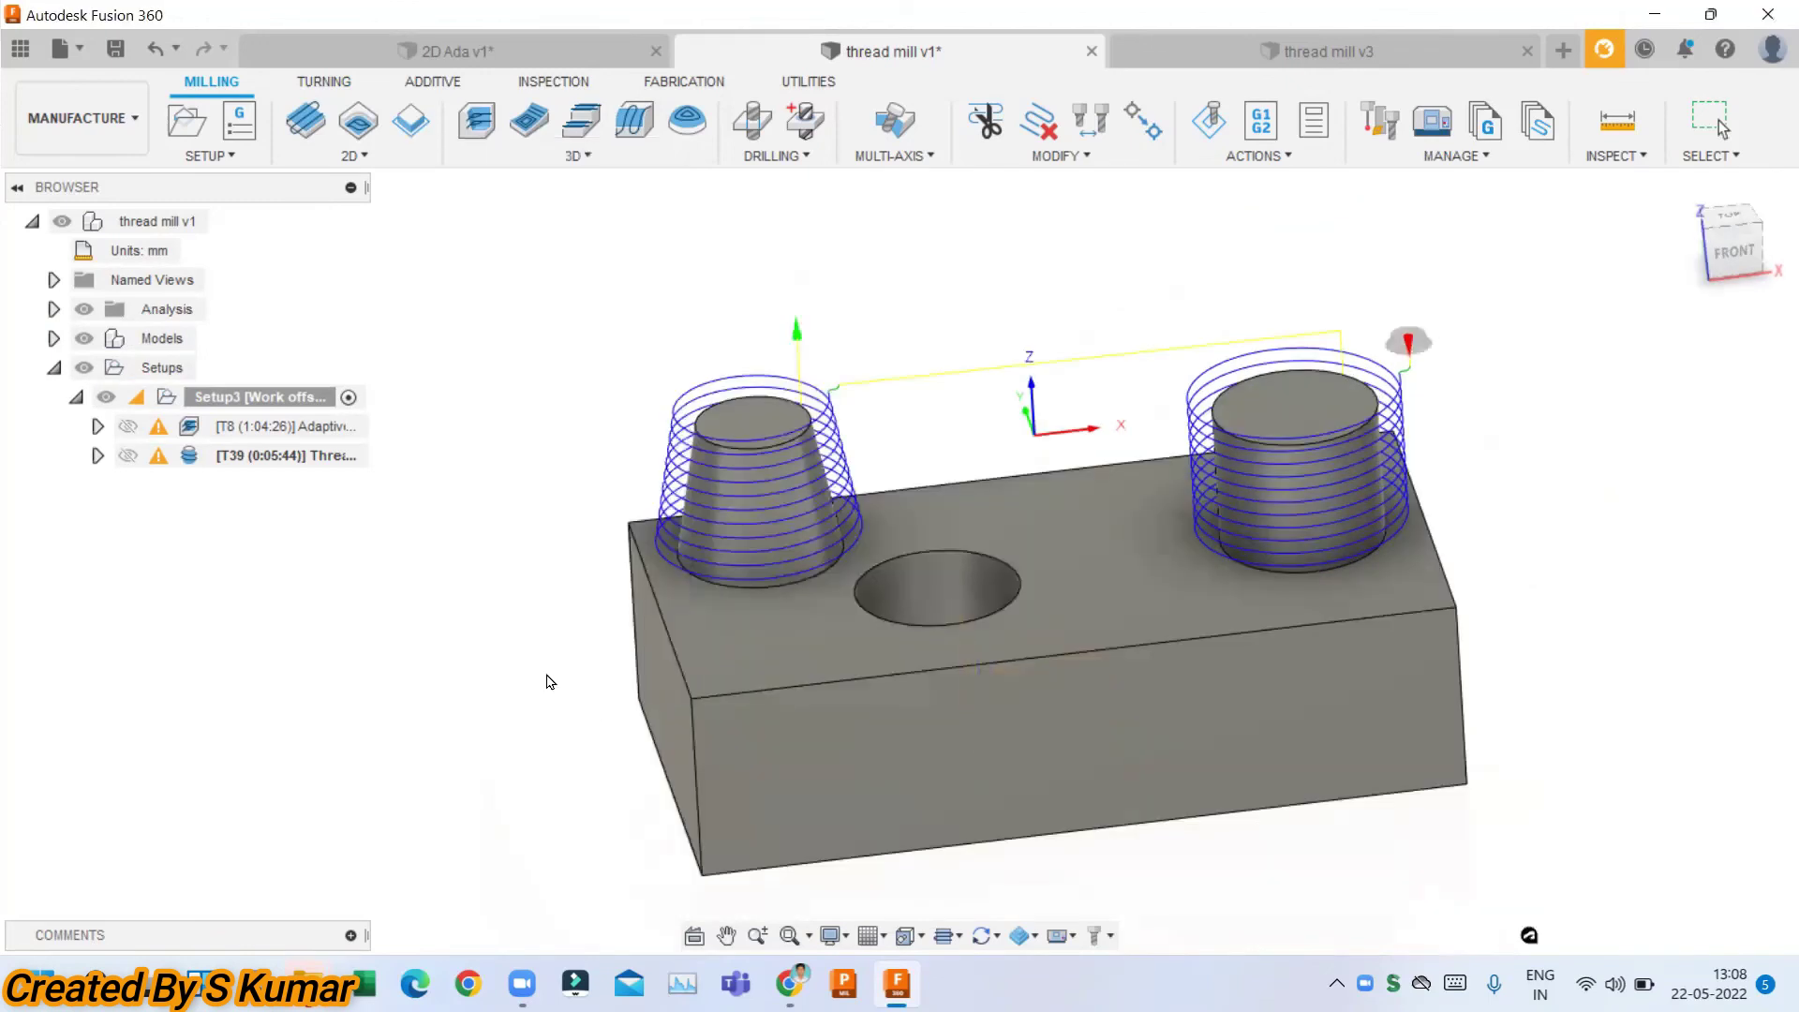
Simulate the T39 Thread operation and orbit to the threaded bosses.
{"action": "right_click", "coordinate": [328, 427]}
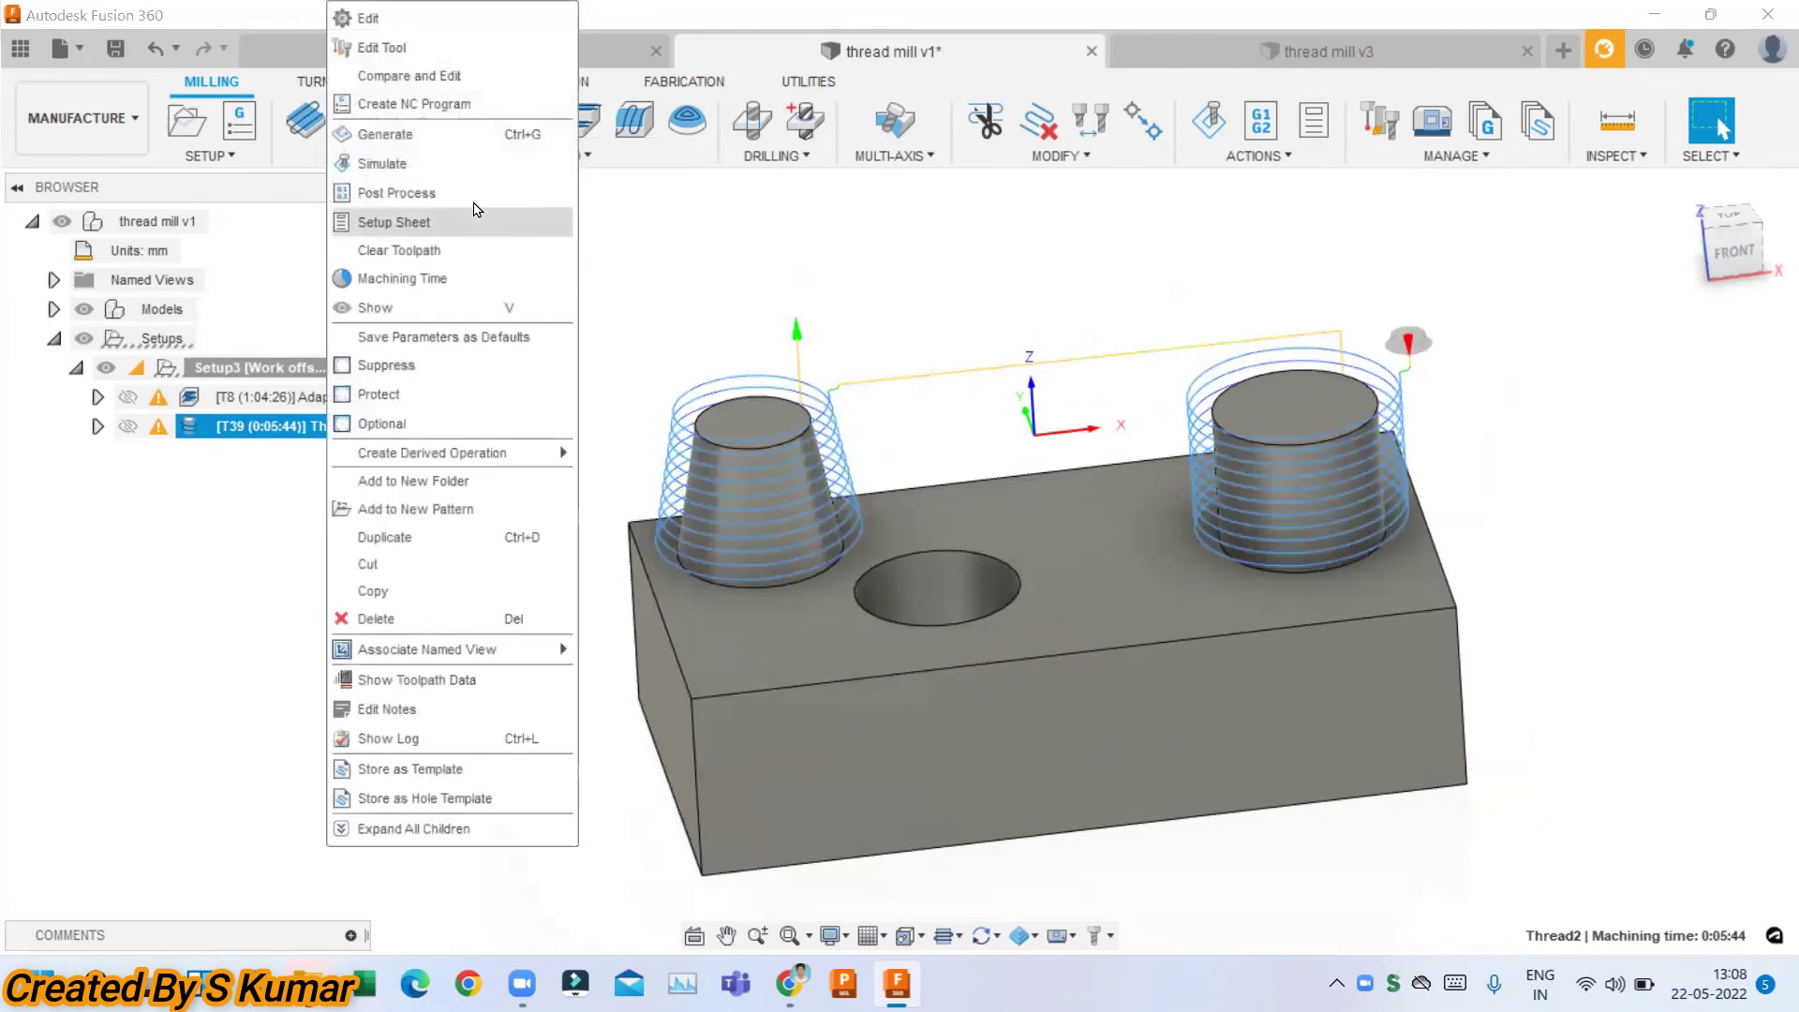
{"action": "left_click", "coordinate": [453, 164]}
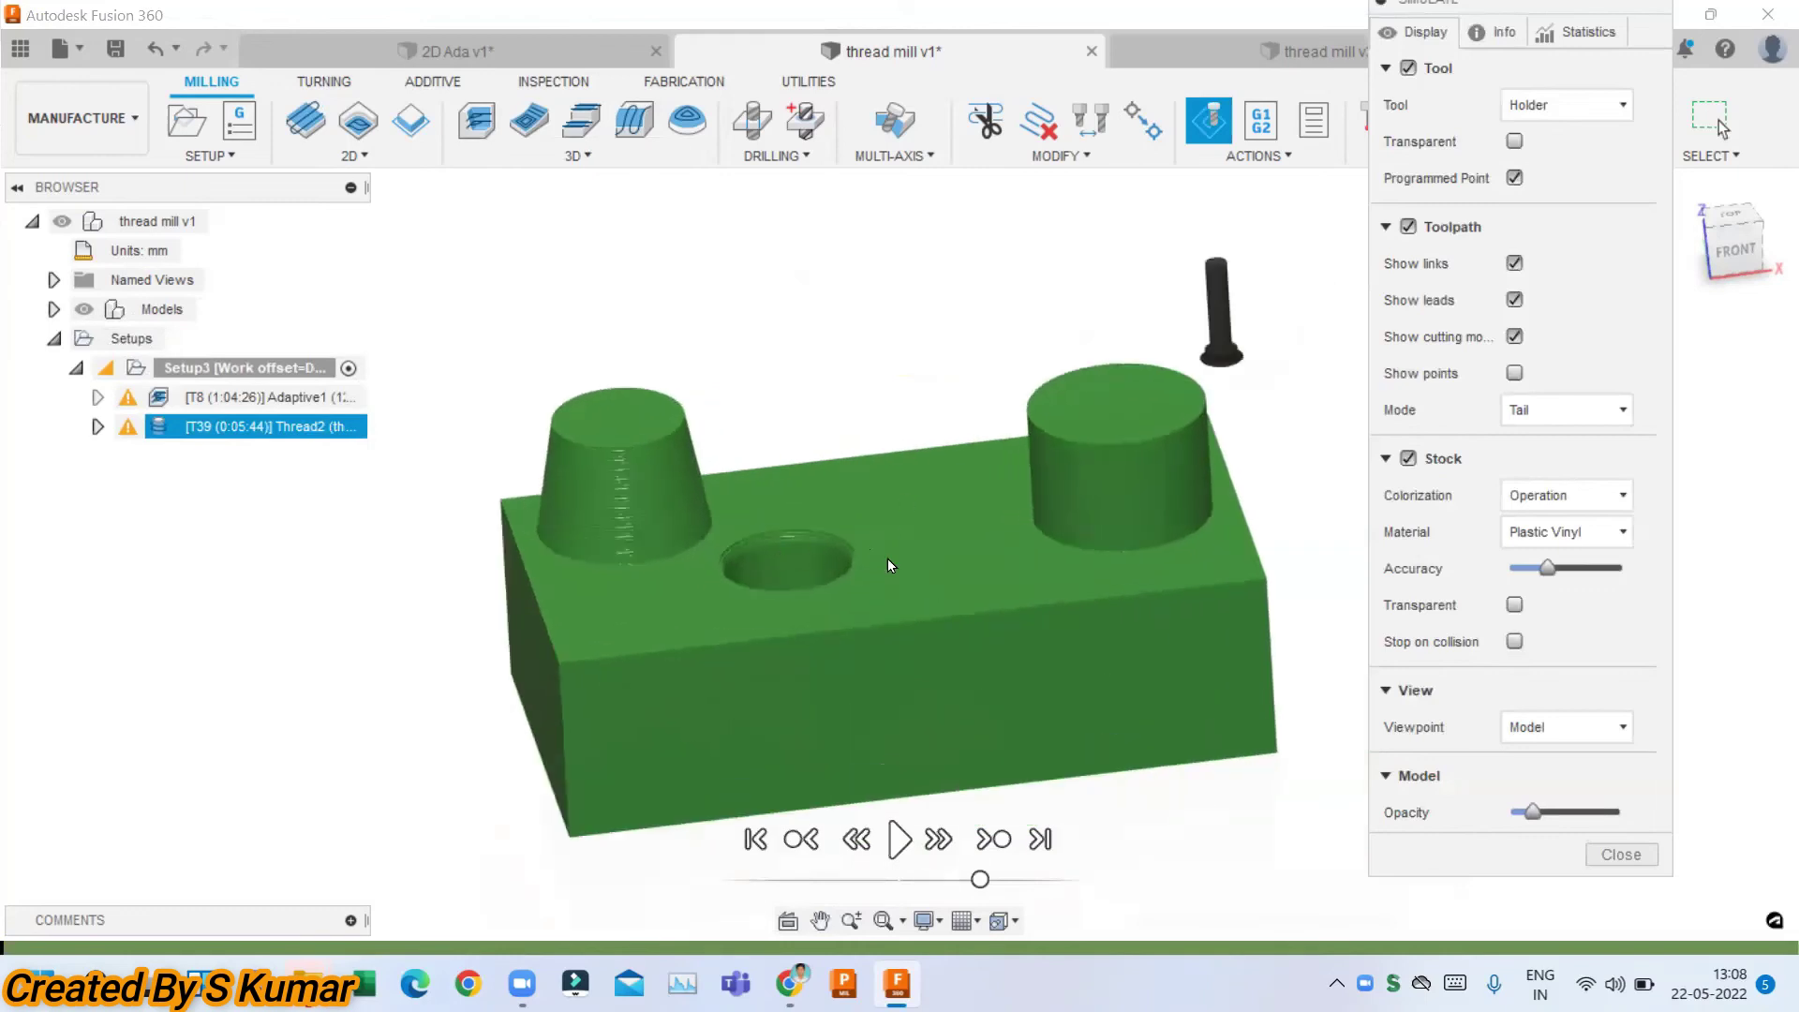
{"action": "middle_click_drag", "start_coordinate": [888, 559], "coordinate": [1037, 560], "text": "shift"}
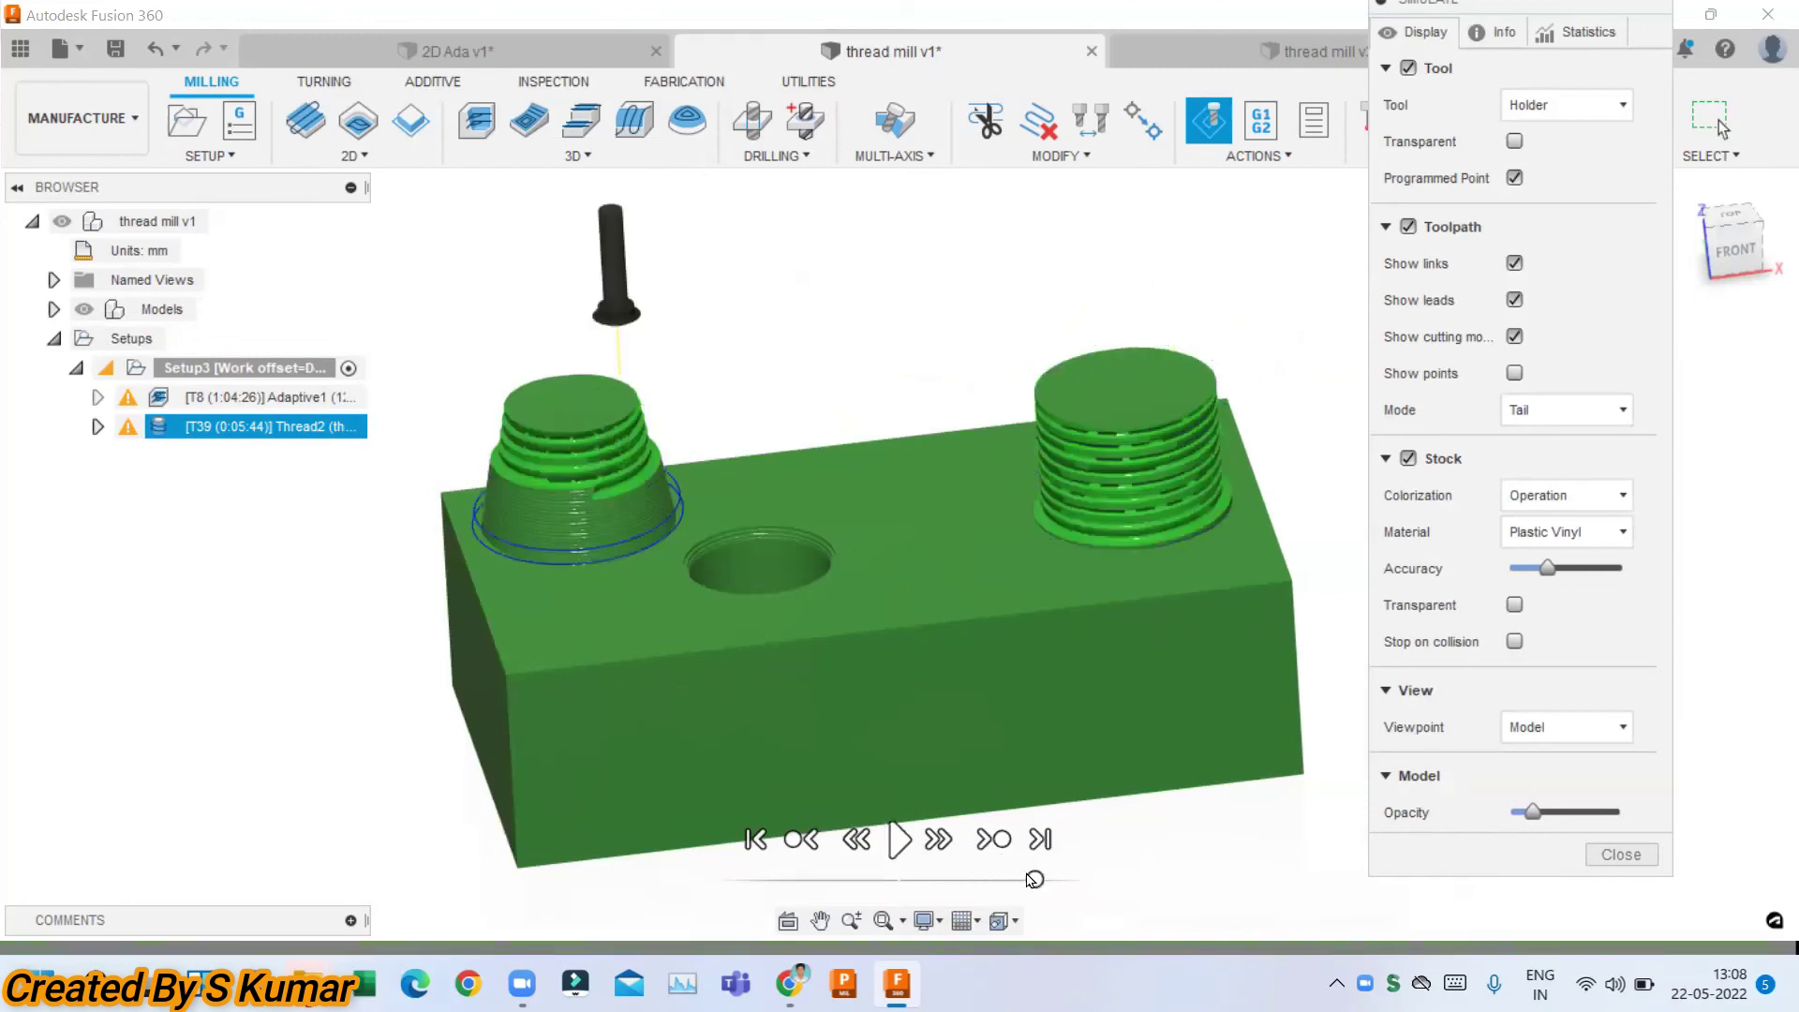
{"action": "scroll", "coordinate": [661, 482], "scroll_direction": "up", "scroll_amount": 5}
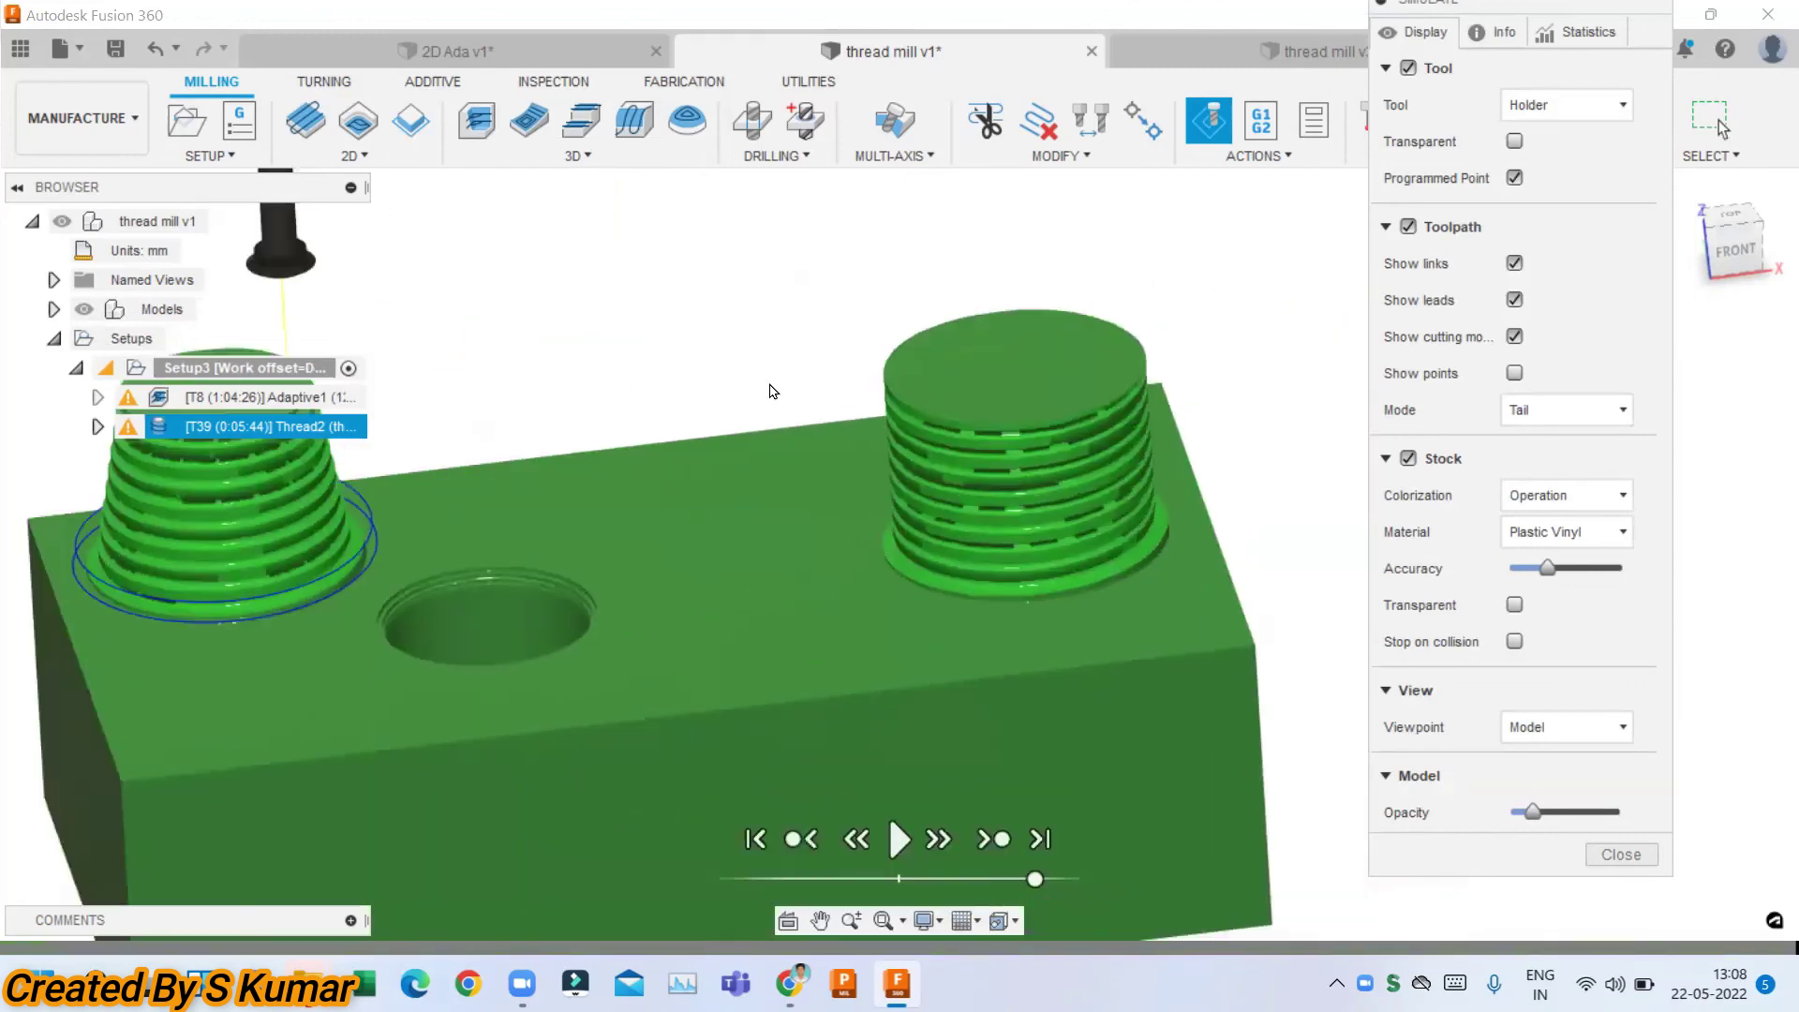
{"action": "middle_click_drag", "start_coordinate": [766, 194], "coordinate": [1770, 228], "text": "shift"}
Inspect the cut threads on both bosses from the Front view, then an angled 3D view.
{"action": "left_click", "coordinate": [1744, 249]}
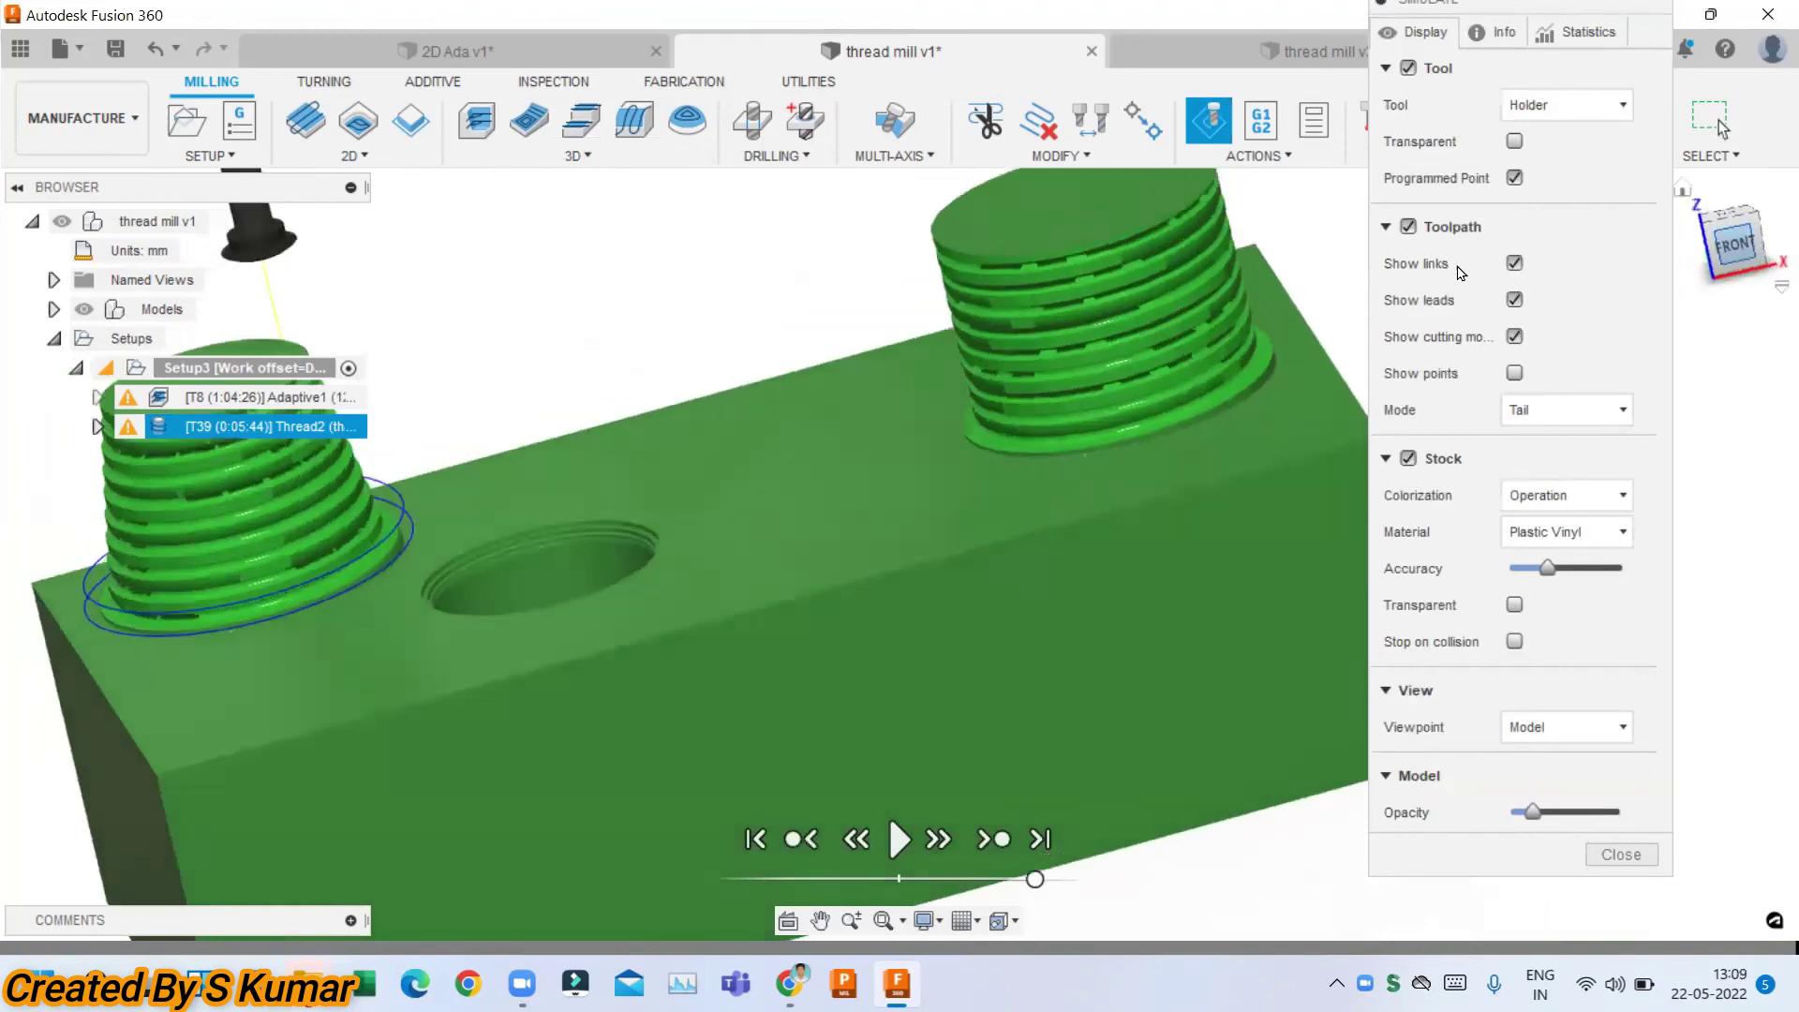
{"action": "scroll", "coordinate": [1309, 546], "scroll_direction": "up", "scroll_amount": 3}
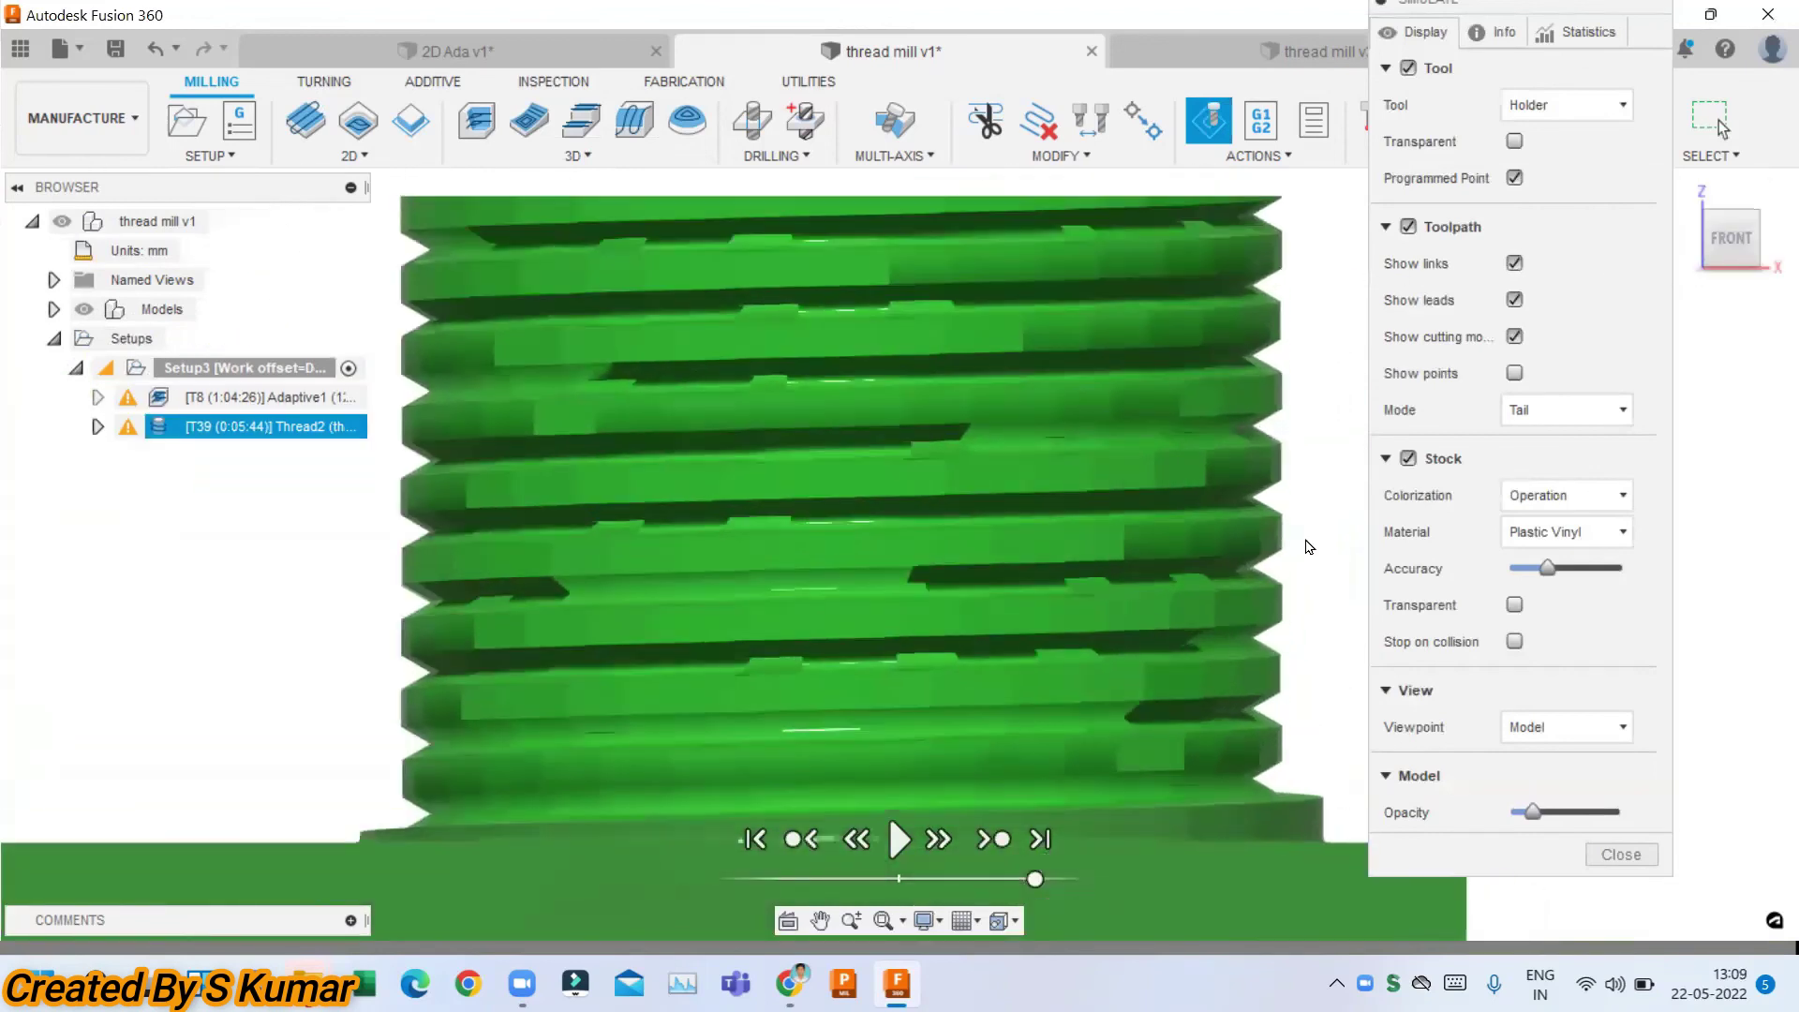
{"action": "scroll", "coordinate": [1300, 565], "scroll_direction": "down", "scroll_amount": 3}
{"action": "scroll", "coordinate": [1246, 301], "scroll_direction": "up", "scroll_amount": 1}
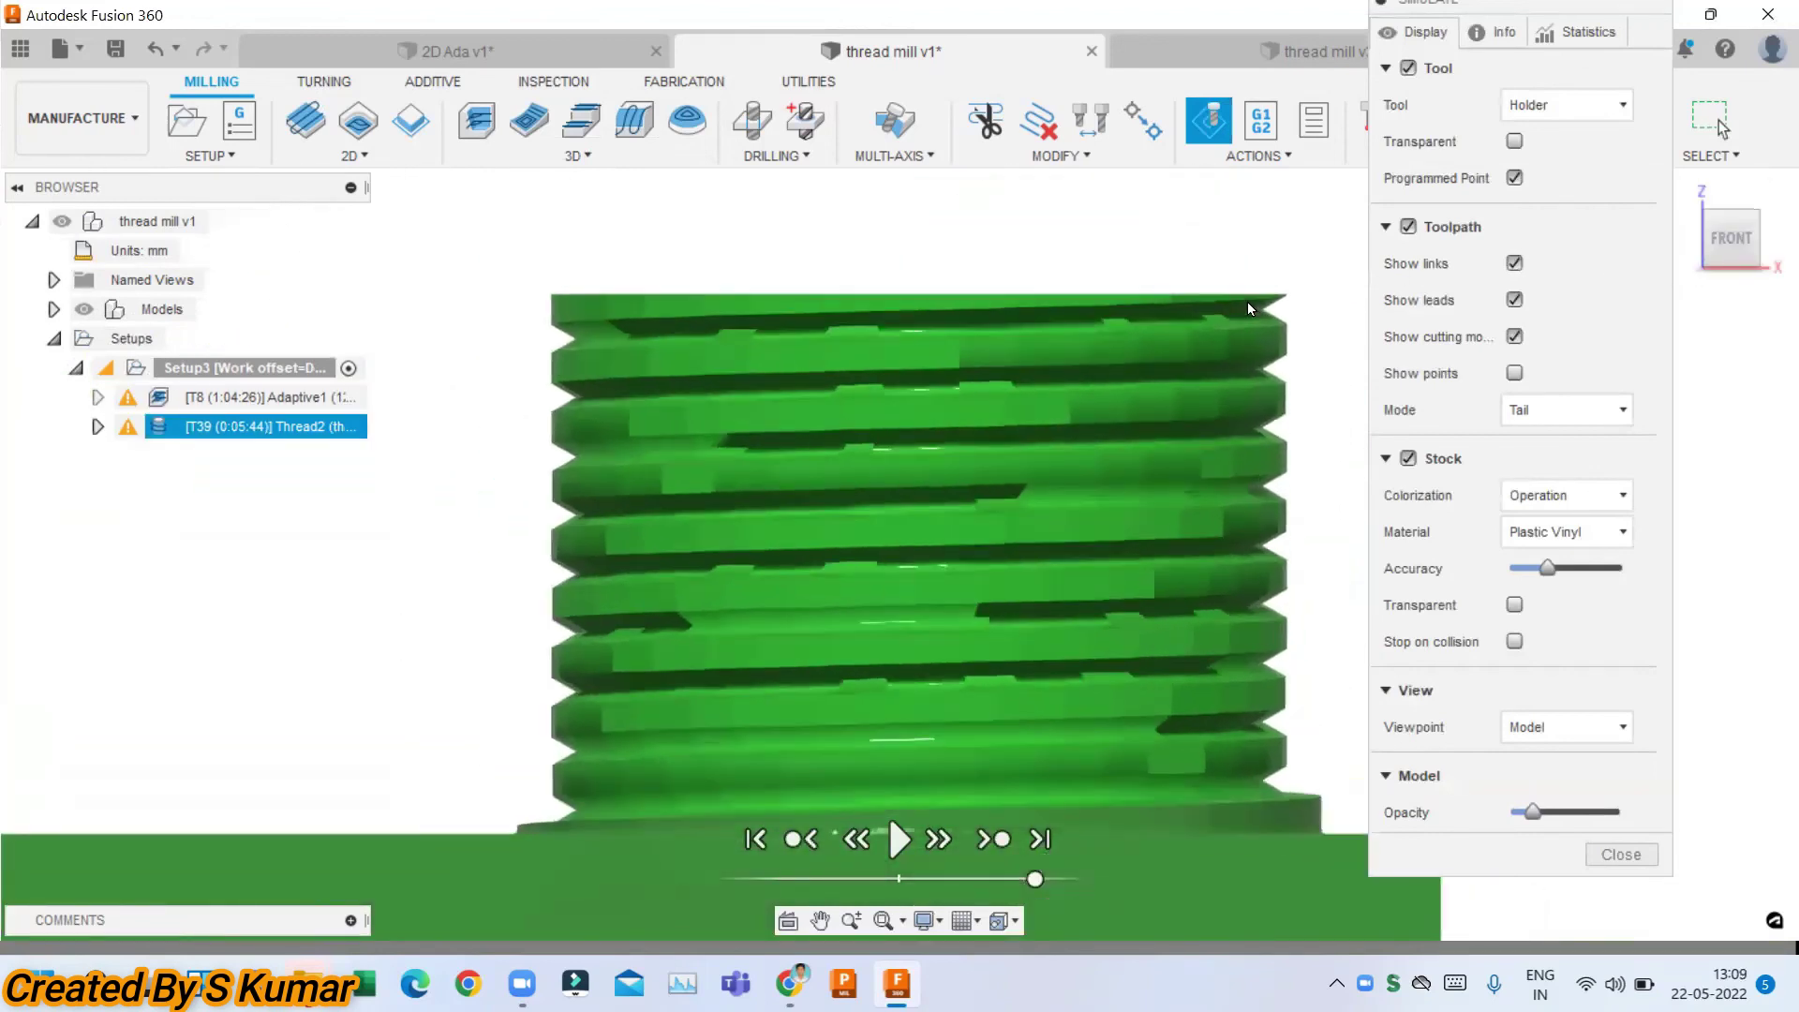
{"action": "scroll", "coordinate": [1246, 300], "scroll_direction": "down", "scroll_amount": 1}
{"action": "scroll", "coordinate": [1222, 318], "scroll_direction": "down", "scroll_amount": 2}
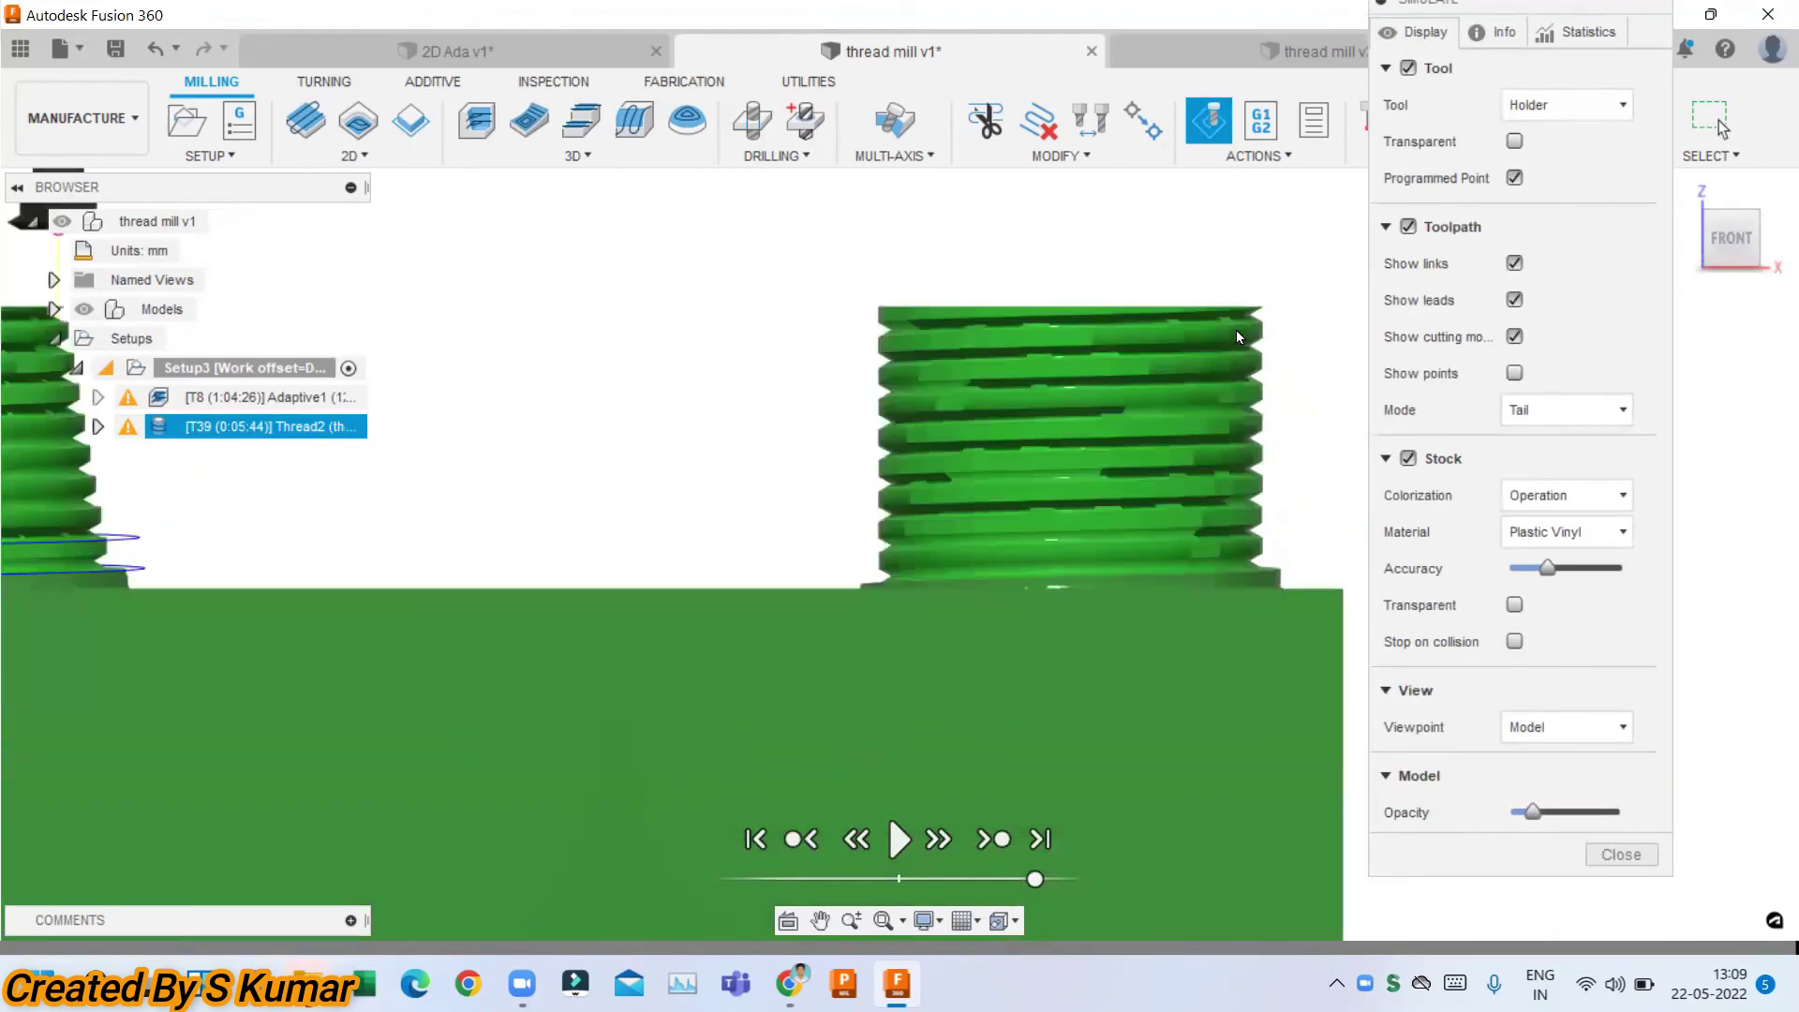
{"action": "scroll", "coordinate": [1235, 330], "scroll_direction": "down", "scroll_amount": 2}
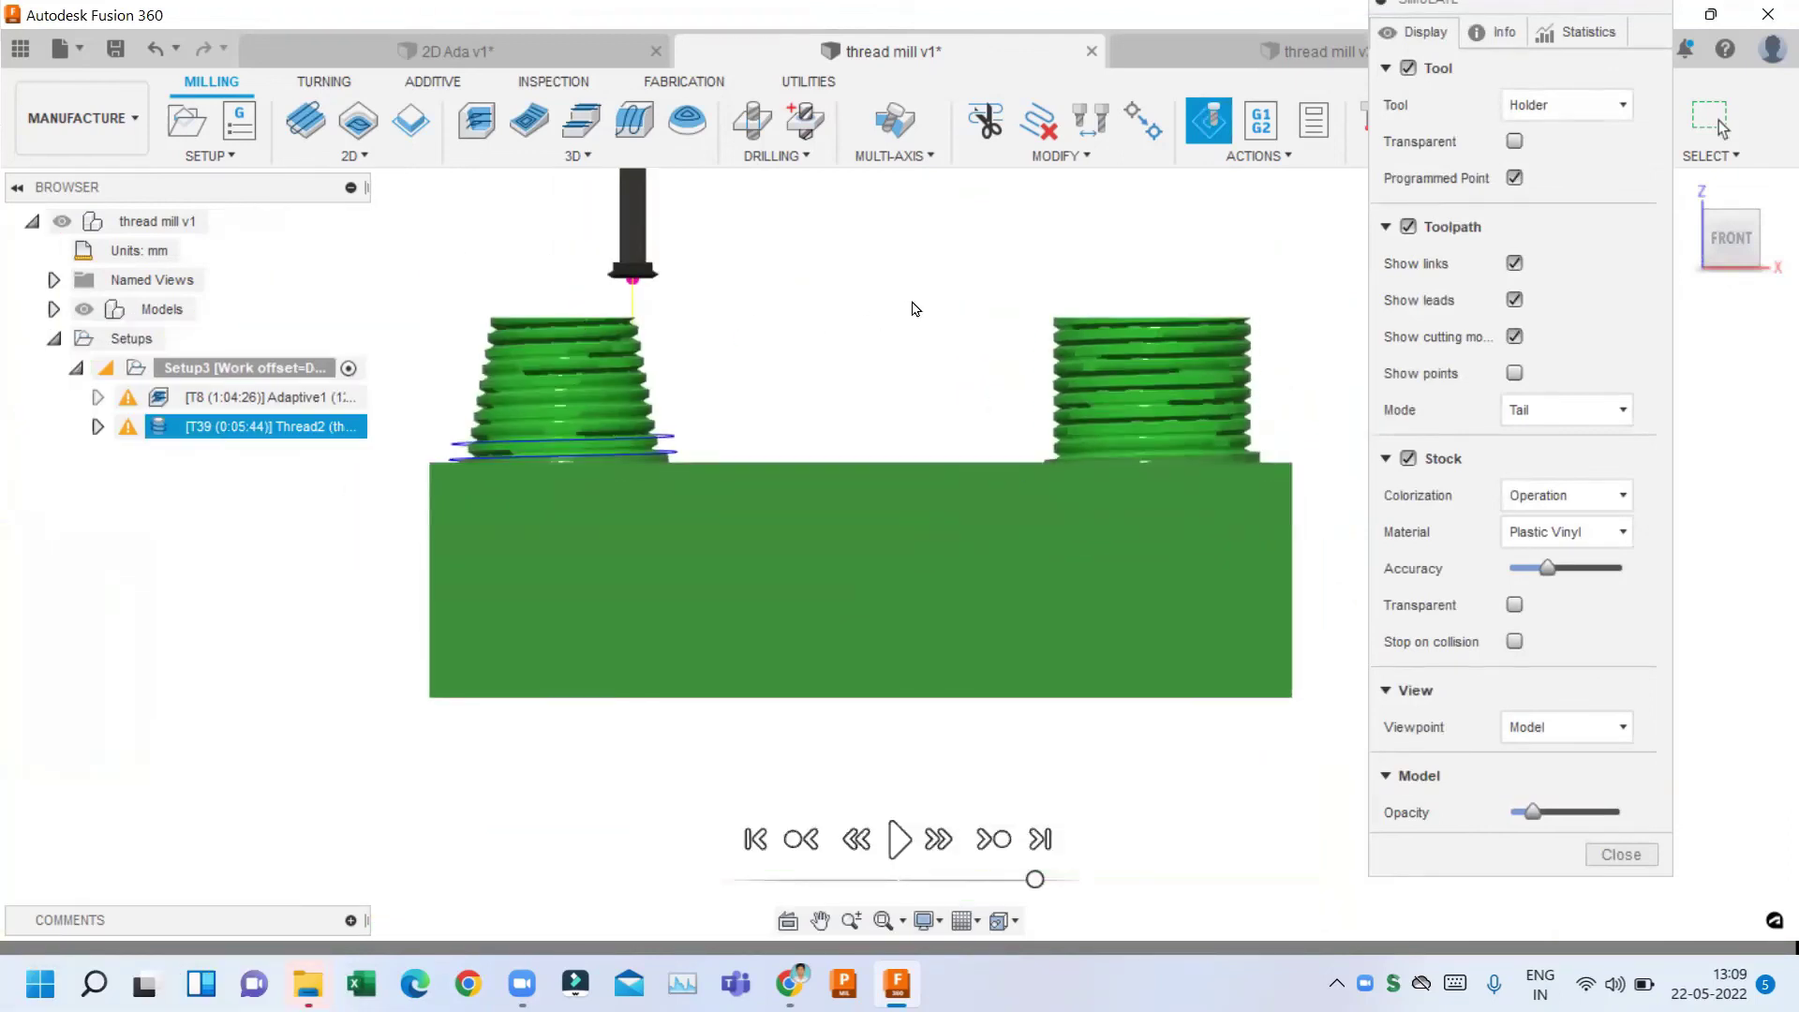
{"action": "middle_click_drag", "start_coordinate": [915, 305], "coordinate": [847, 422], "text": "shift"}
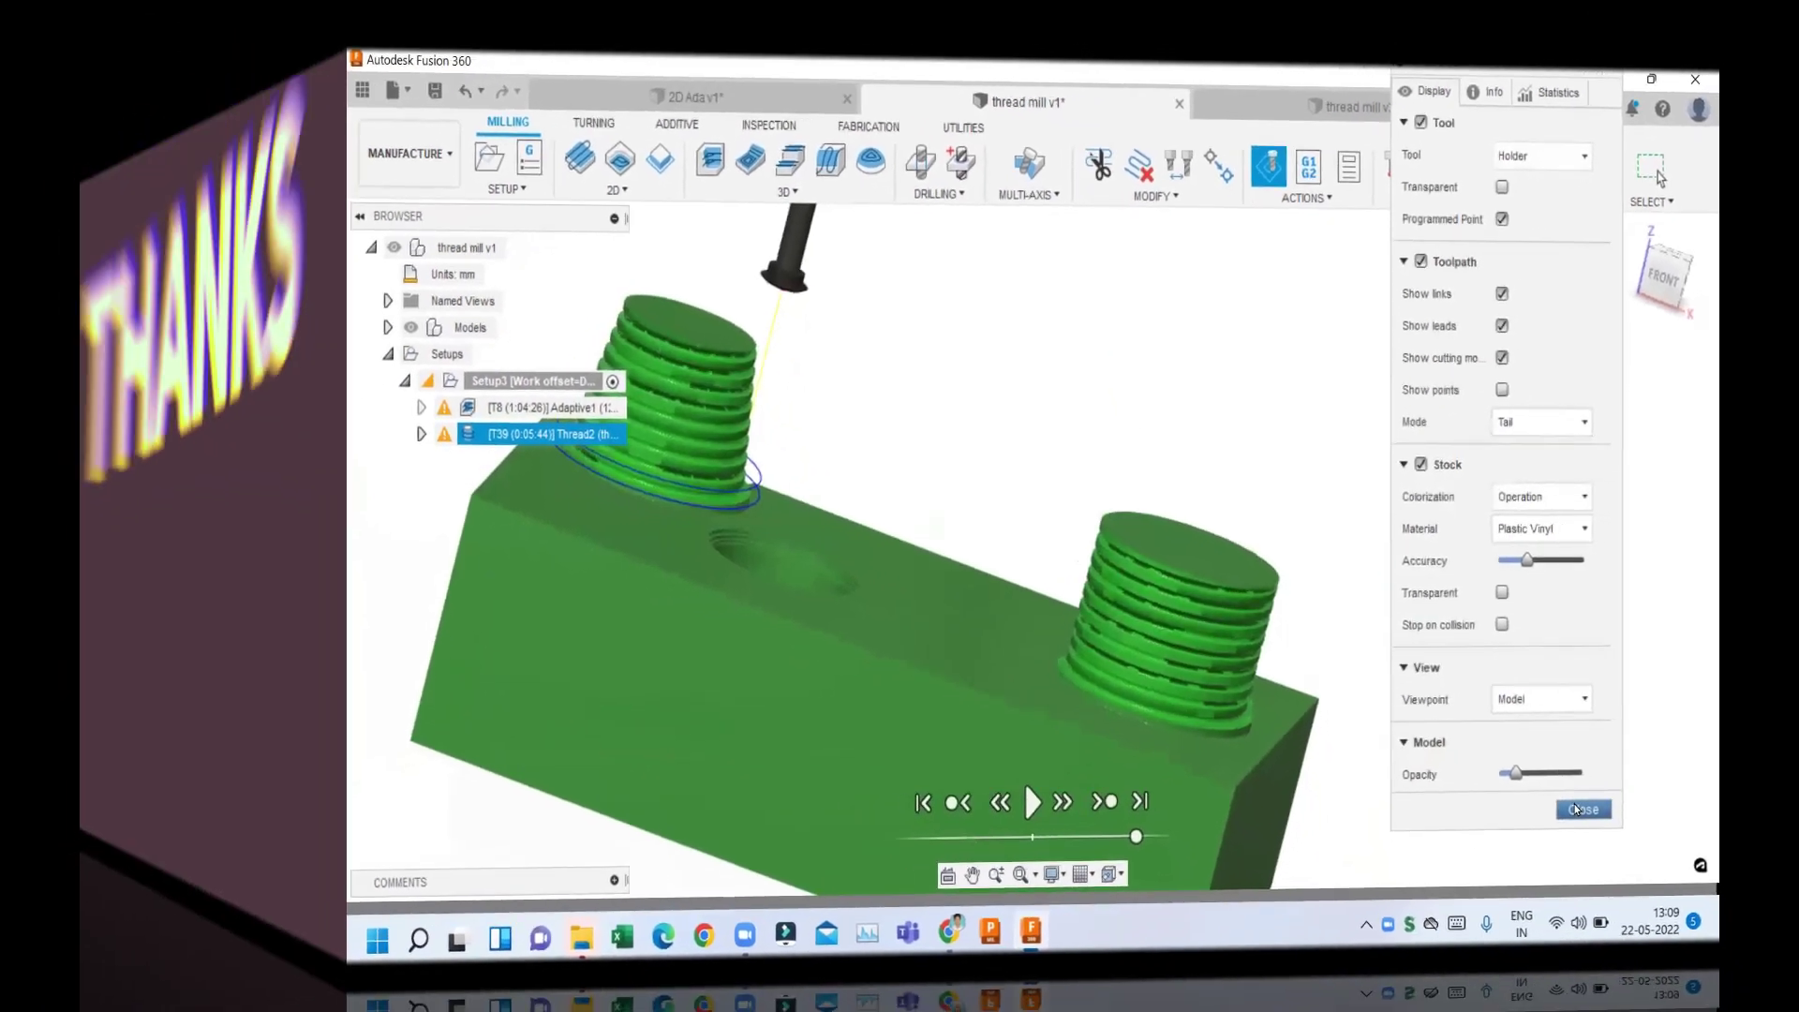